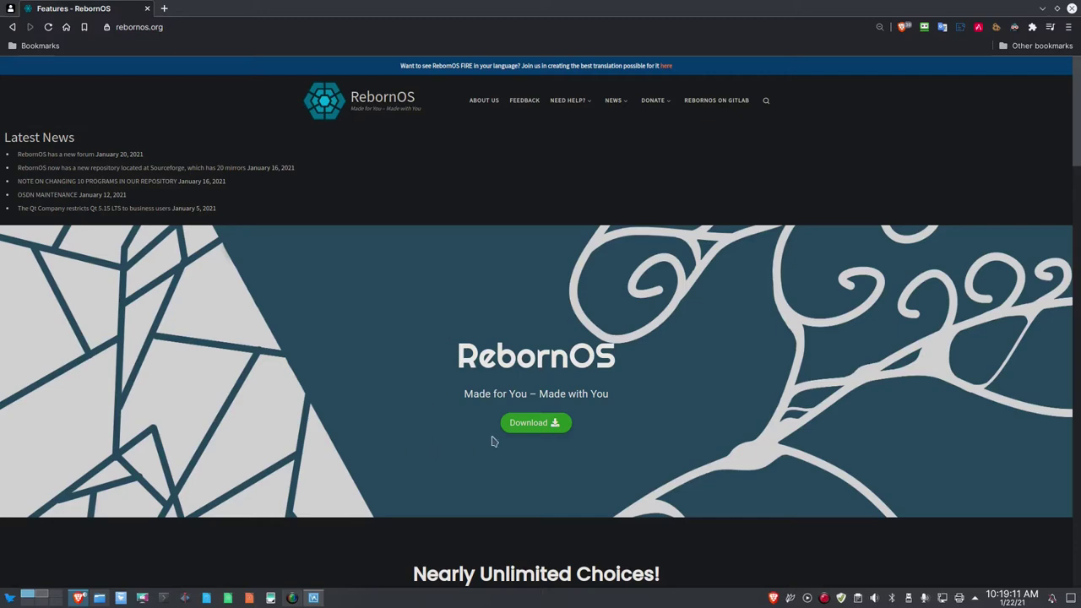
Open the RebornOS downloads page and scroll to the direct download links for the 2020.12.28 ISO
left_click(526, 426)
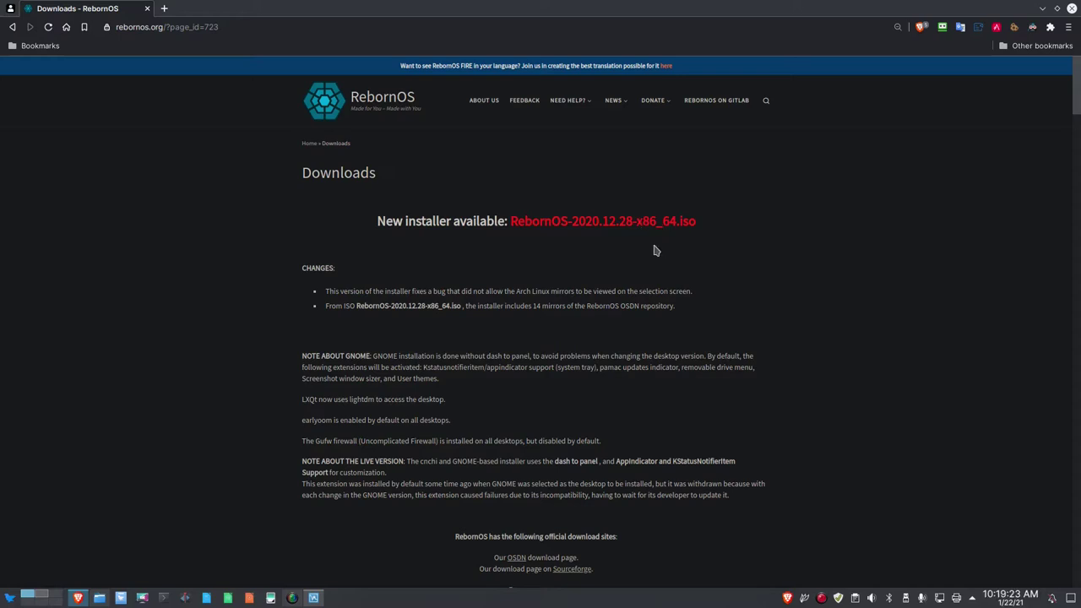
scroll(564, 308, "down", 5)
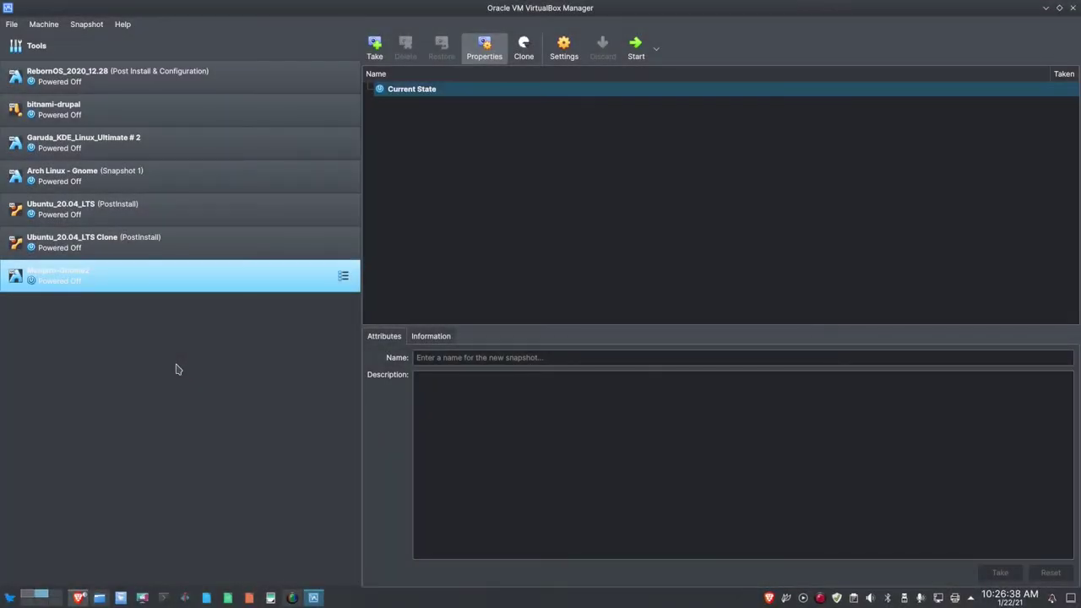
Start a new VM named RebornOS-2020 with type Linux and version Arch Linux (64-bit)
left_click_drag(158, 270, 93, 81)
left_click(44, 24)
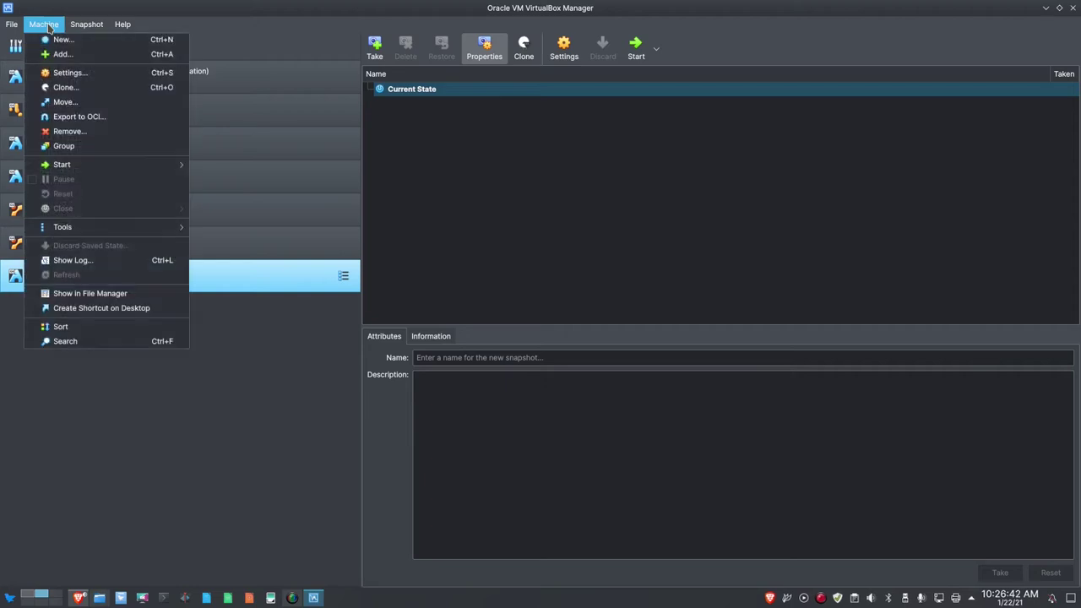
left_click(54, 40)
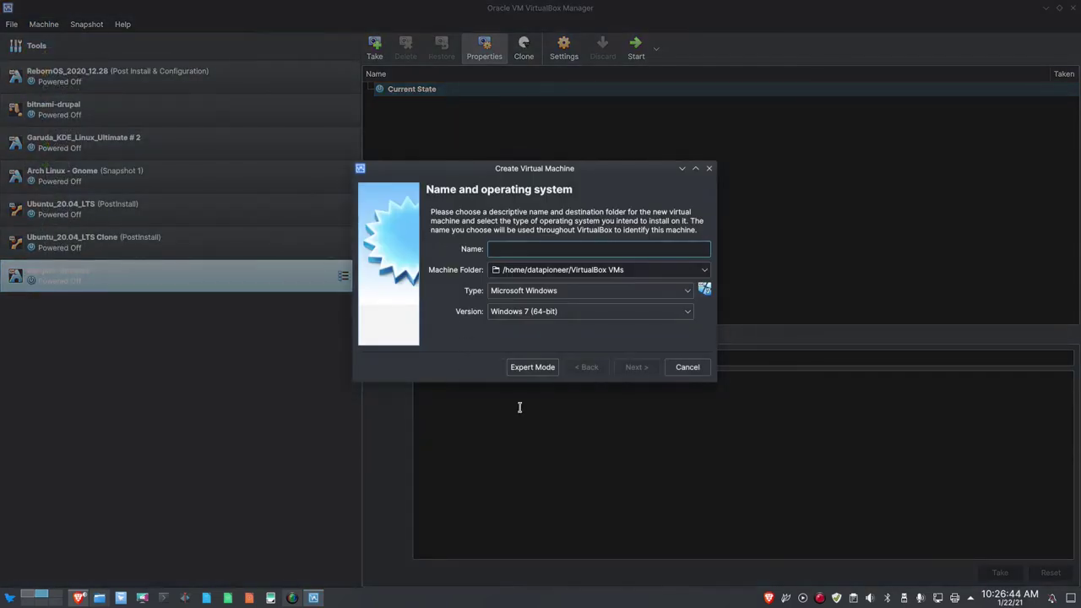
type("RebornOS")
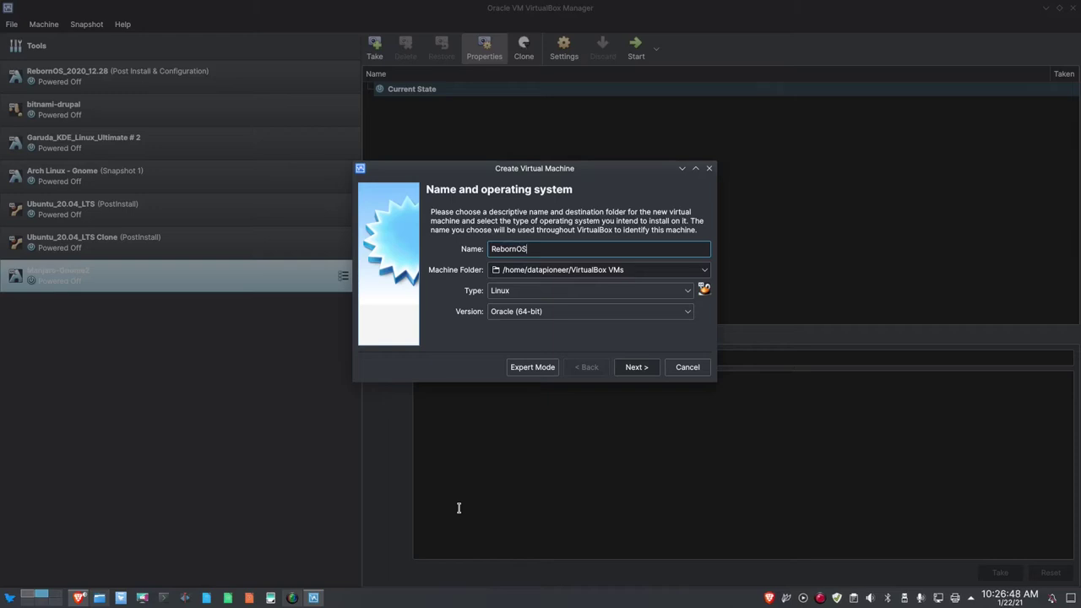
type("-2020")
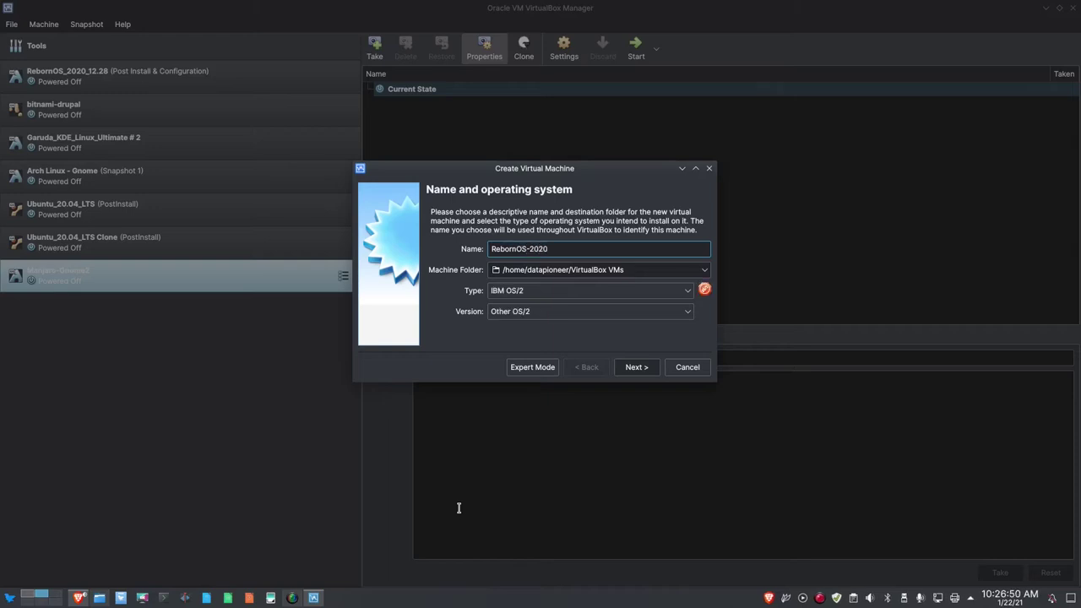
left_click(690, 291)
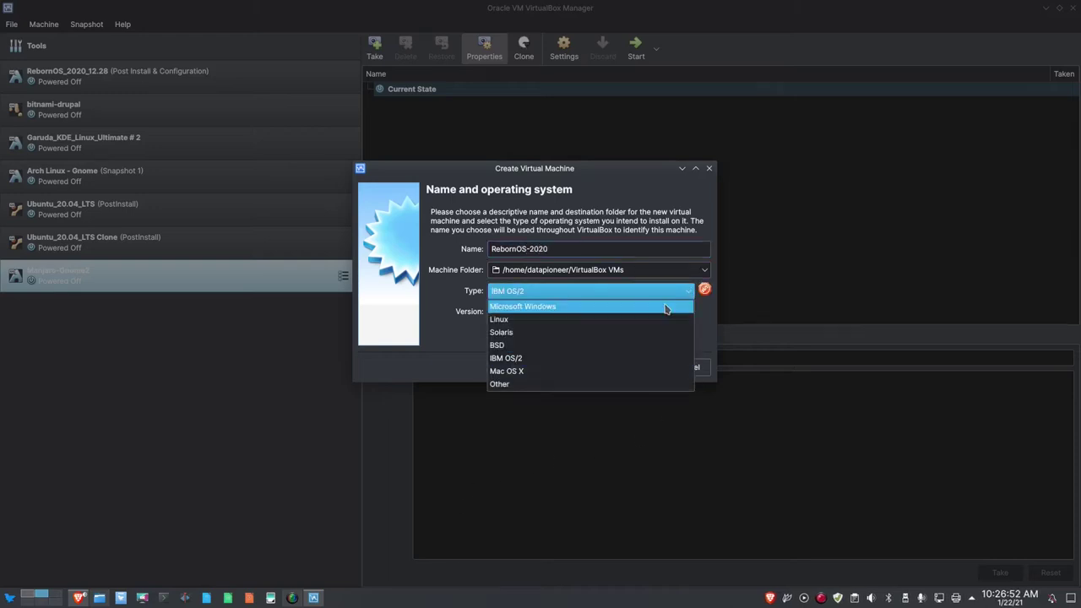
left_click(659, 322)
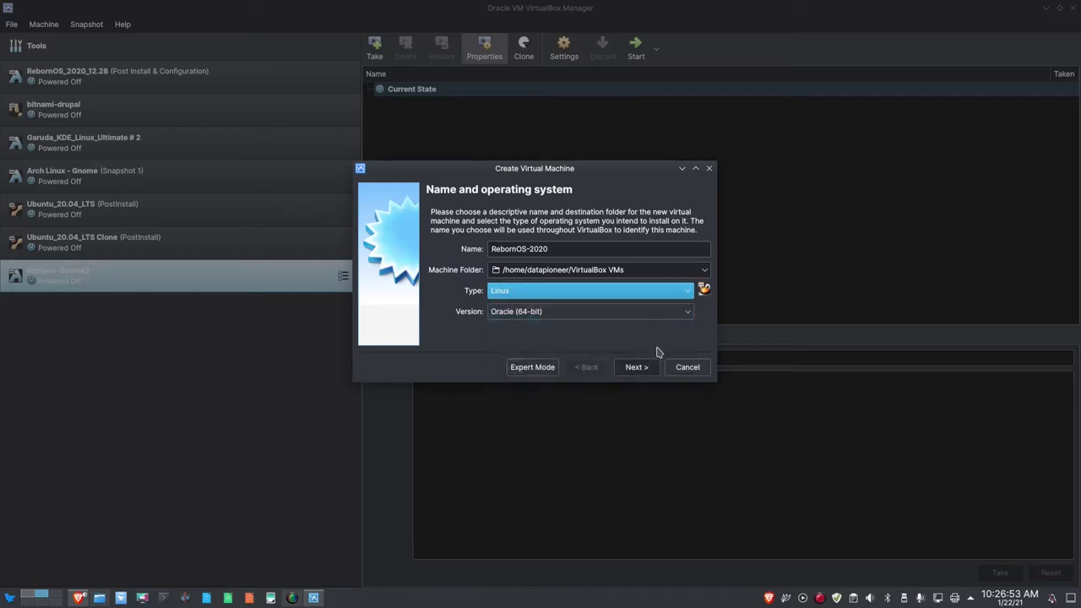
left_click(687, 314)
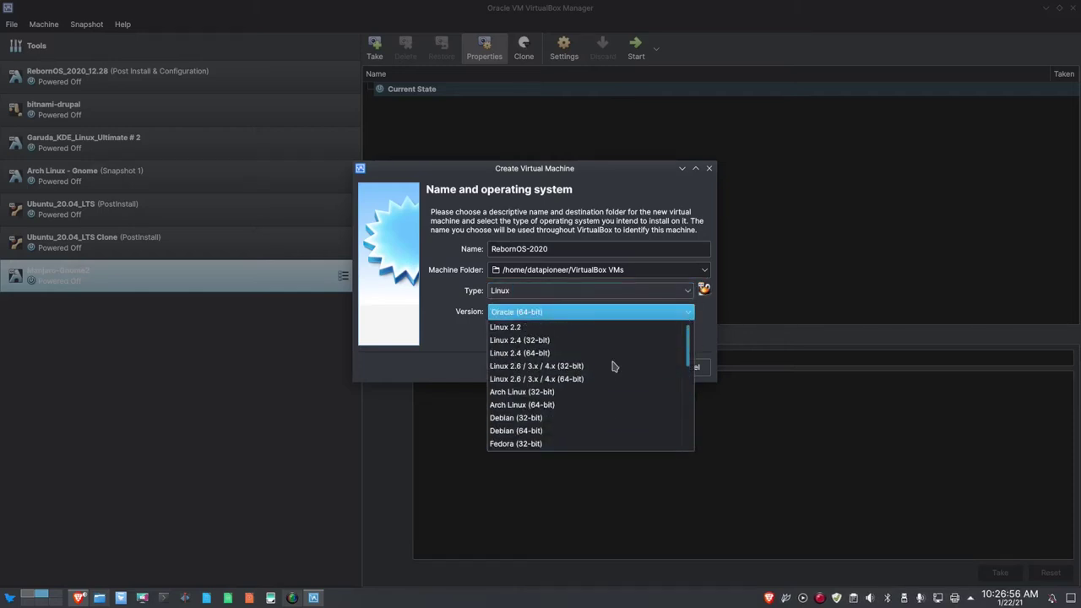
left_click(587, 406)
Give the new VM 4096 MB of memory
left_click(630, 371)
left_click(667, 255)
key("BackSpace")
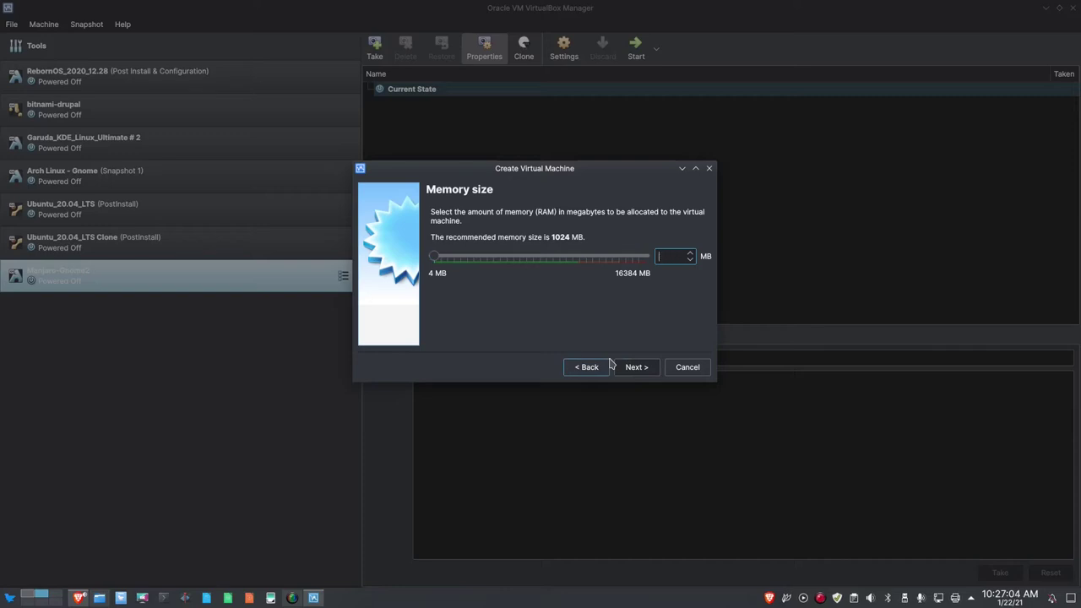
type("4096")
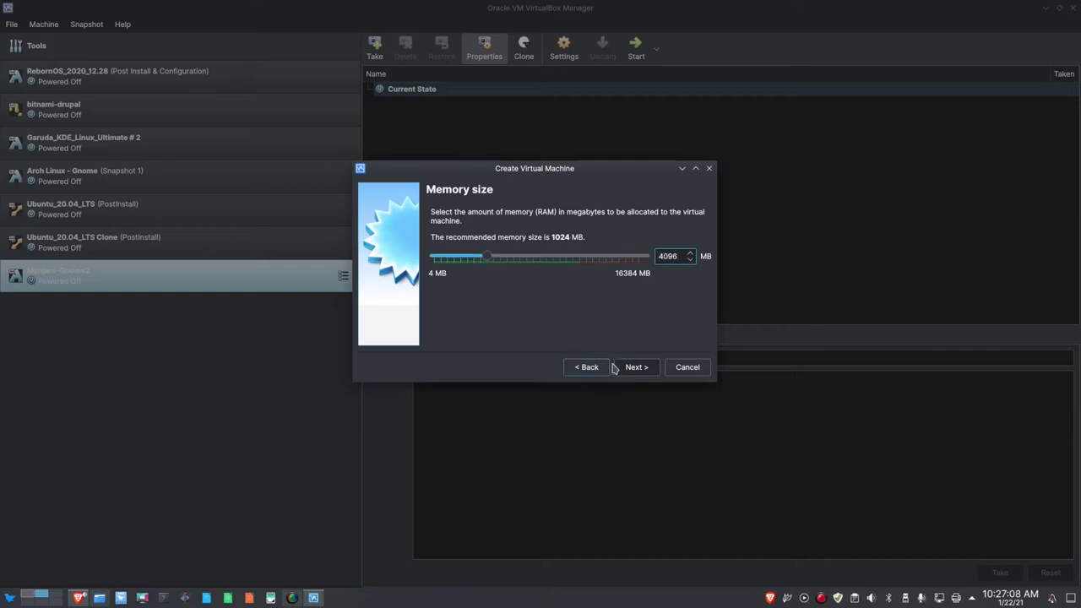
left_click(625, 366)
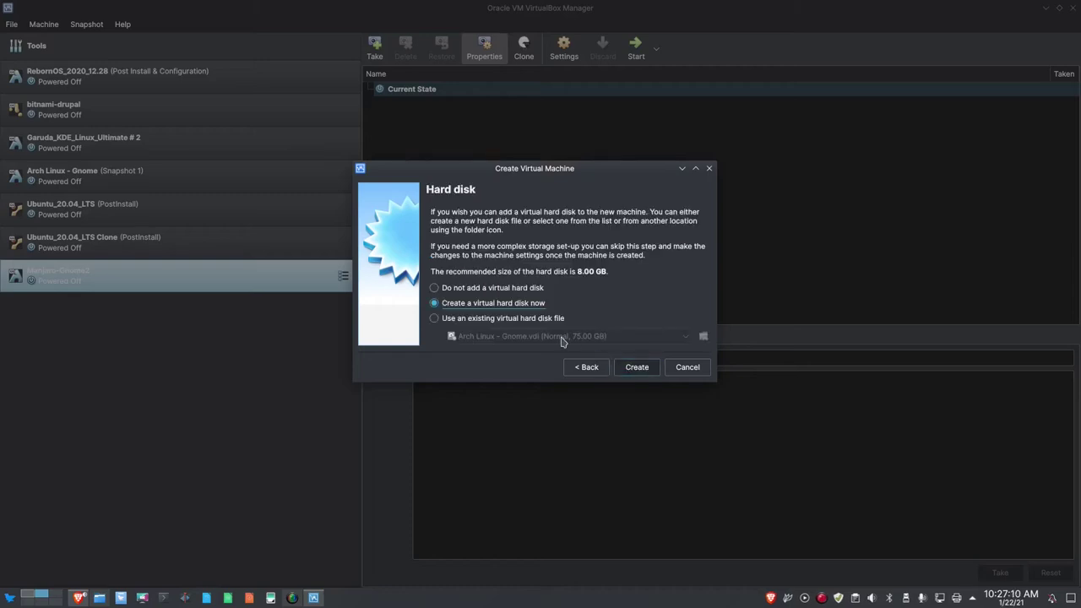
Create a dynamically allocated 20 GB VDI hard disk for RebornOS-2020
left_click(626, 368)
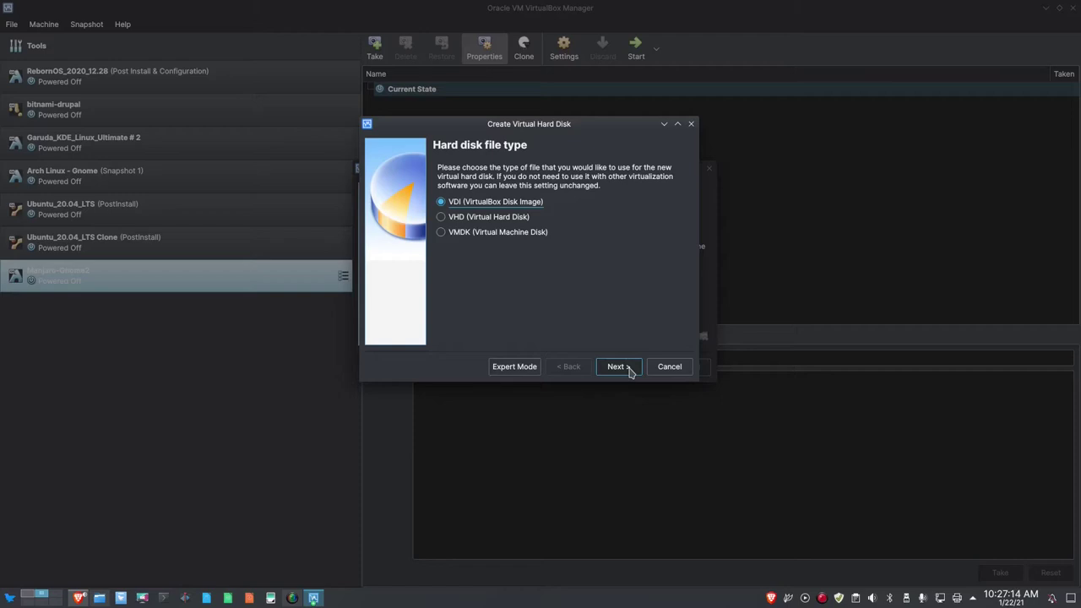
left_click(627, 368)
left_click(627, 368)
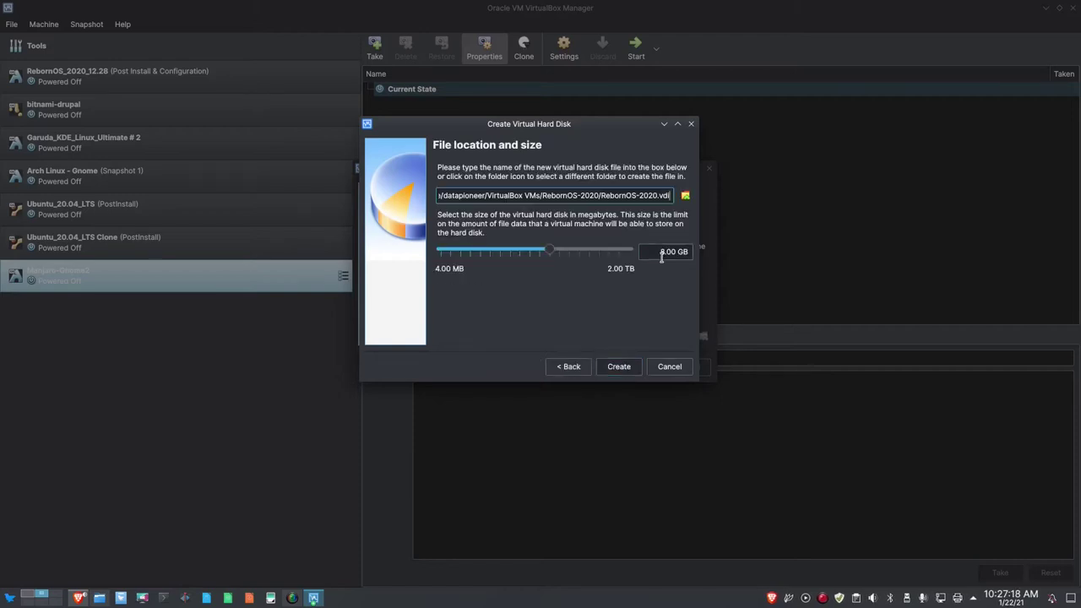
left_click(664, 253)
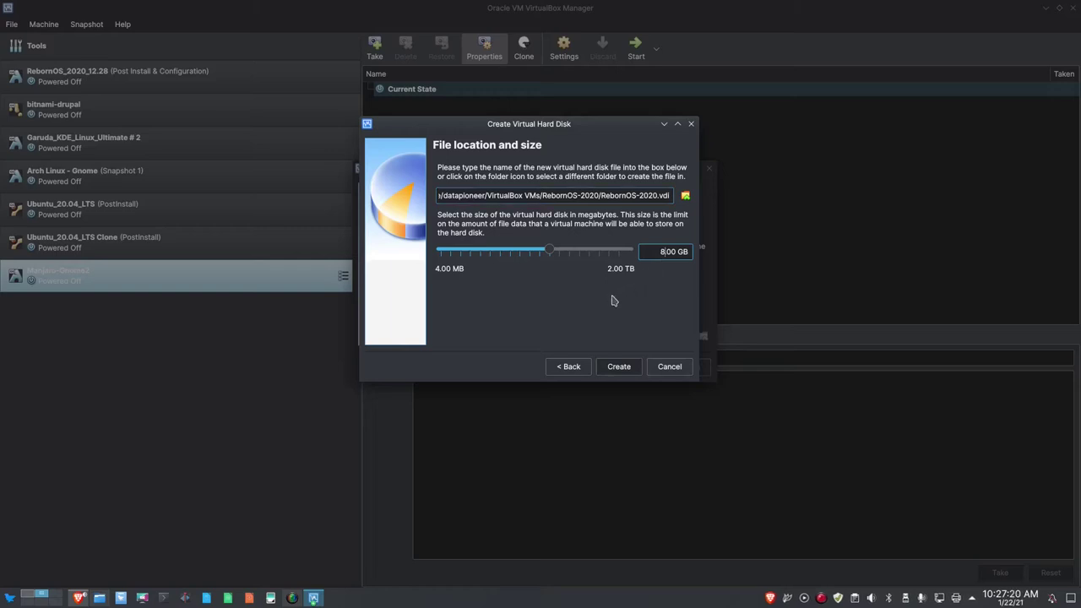
key("BackSpace")
type("20")
left_click(619, 369)
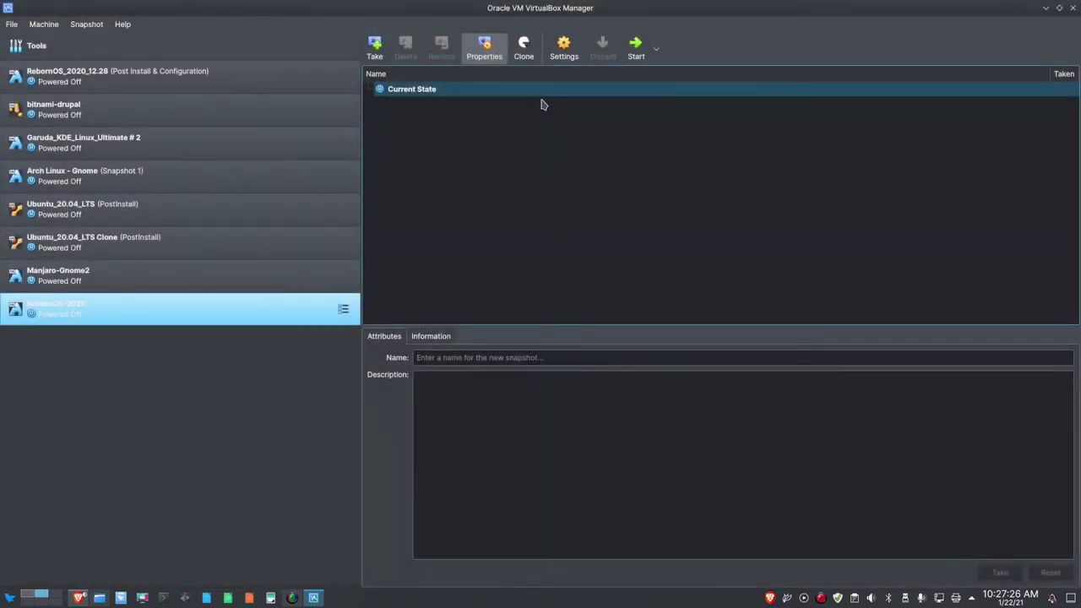
In the VM's System settings, remove Floppy from boot order and put Hard Disk above Optical
left_click(564, 51)
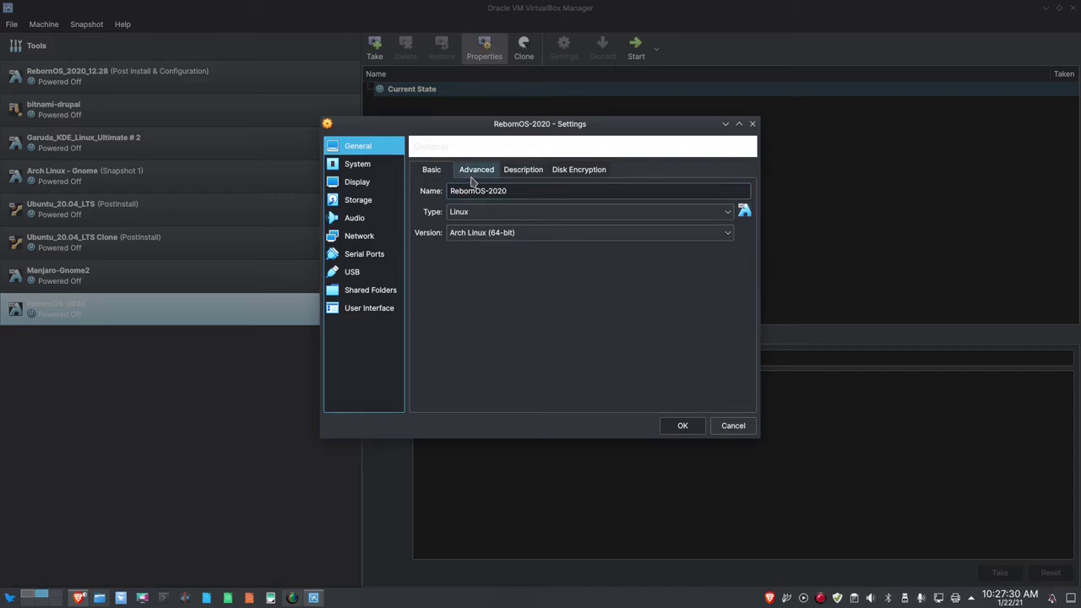
left_click(363, 167)
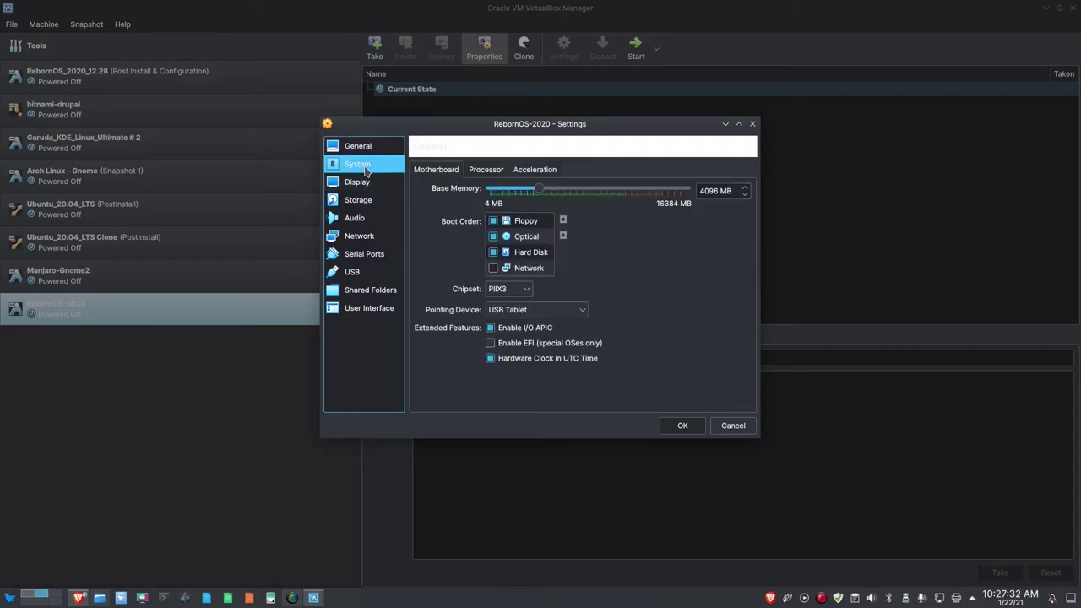
left_click(493, 220)
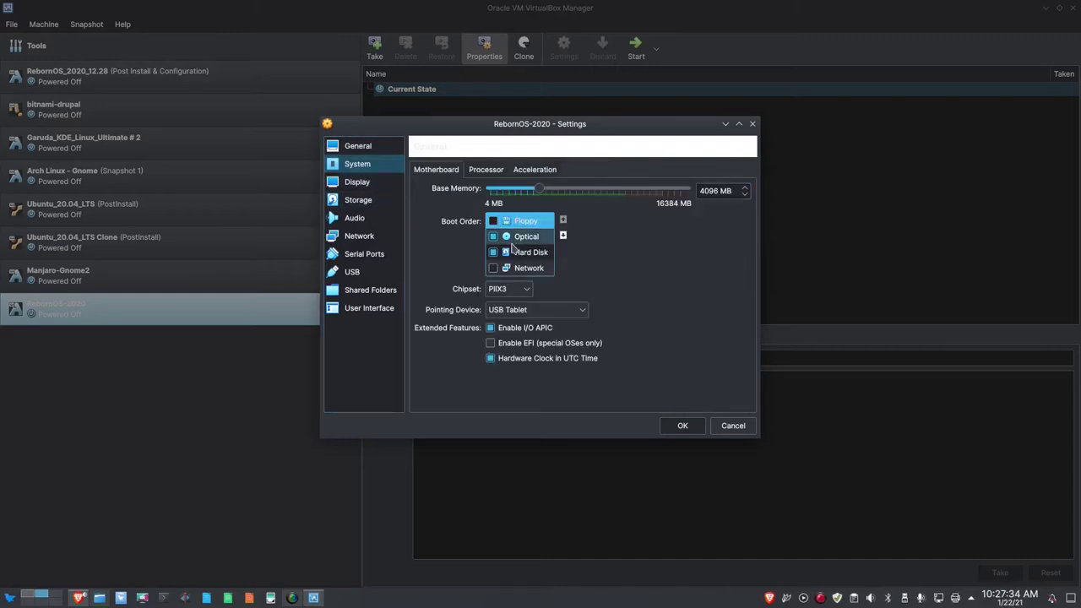
left_click(523, 255)
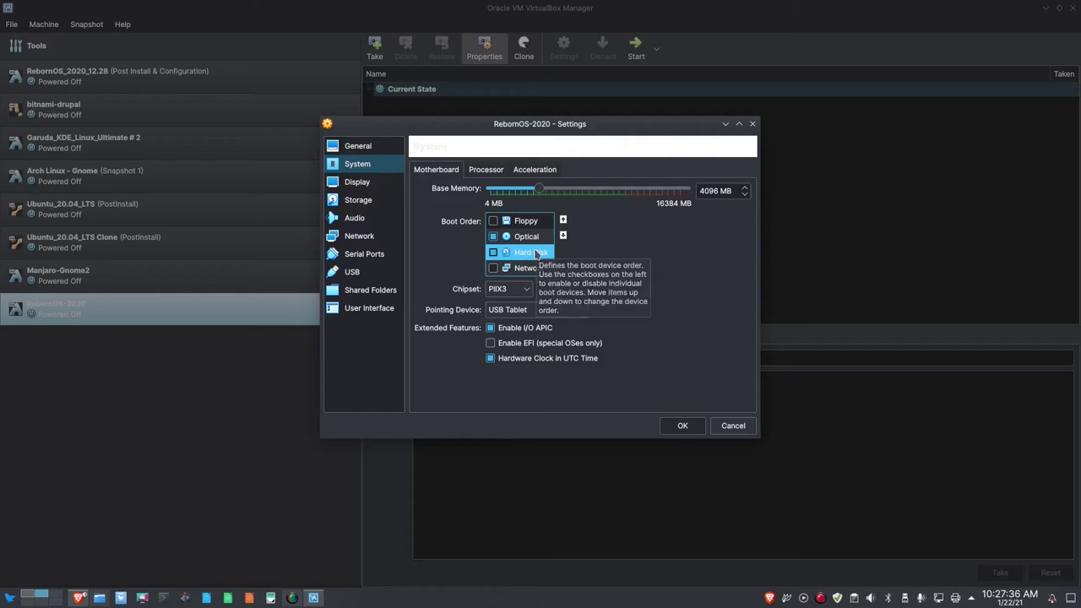
left_click(563, 220)
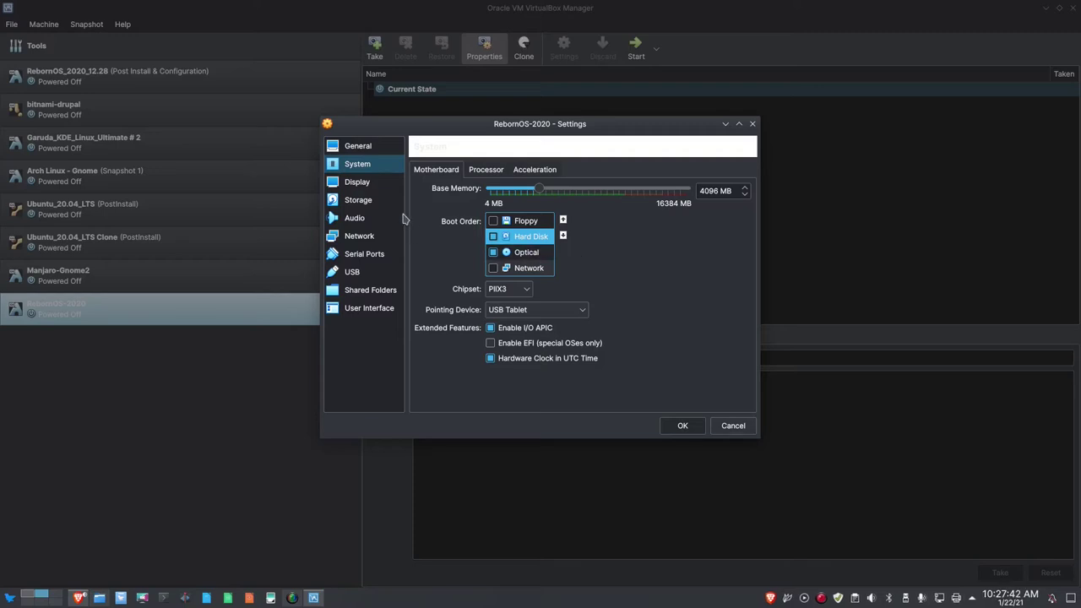
Set video memory to 128 MB and the graphics controller to VBoxSVGA
left_click(361, 184)
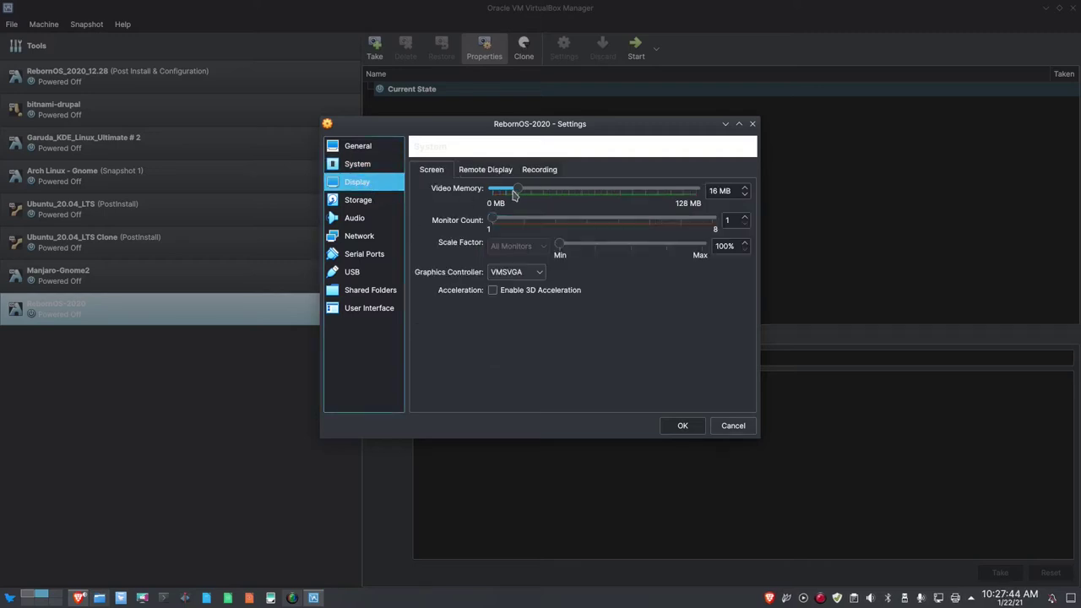
left_click_drag(518, 191, 696, 191)
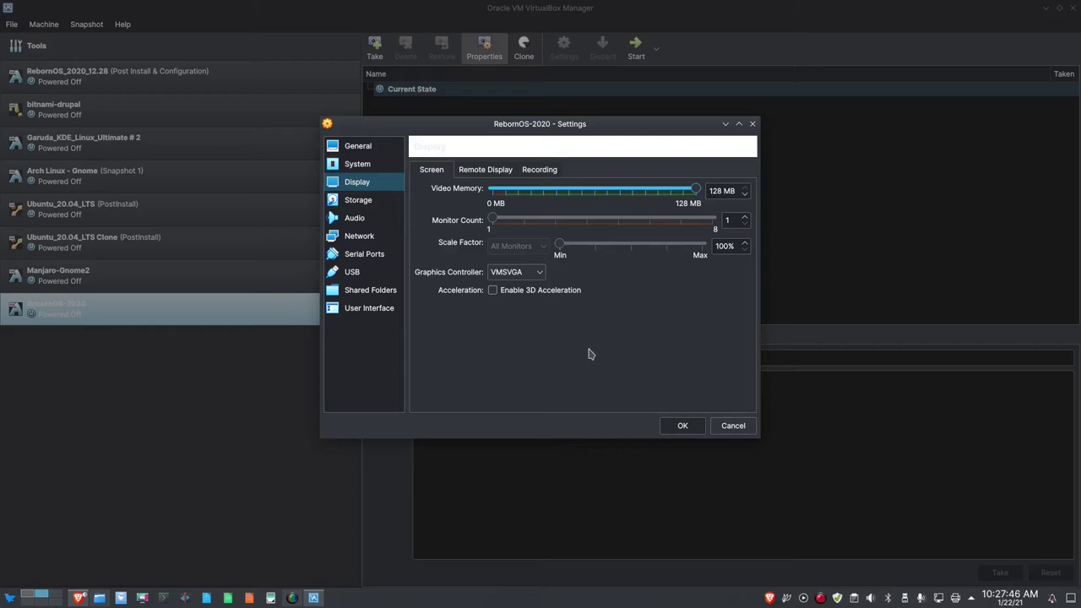
left_click(540, 271)
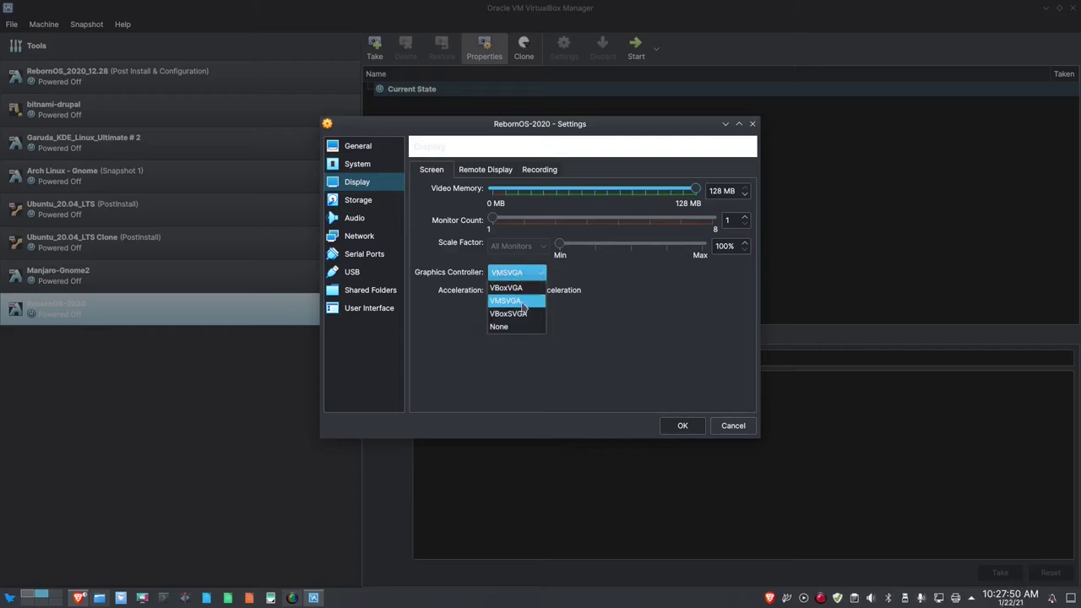
left_click(520, 313)
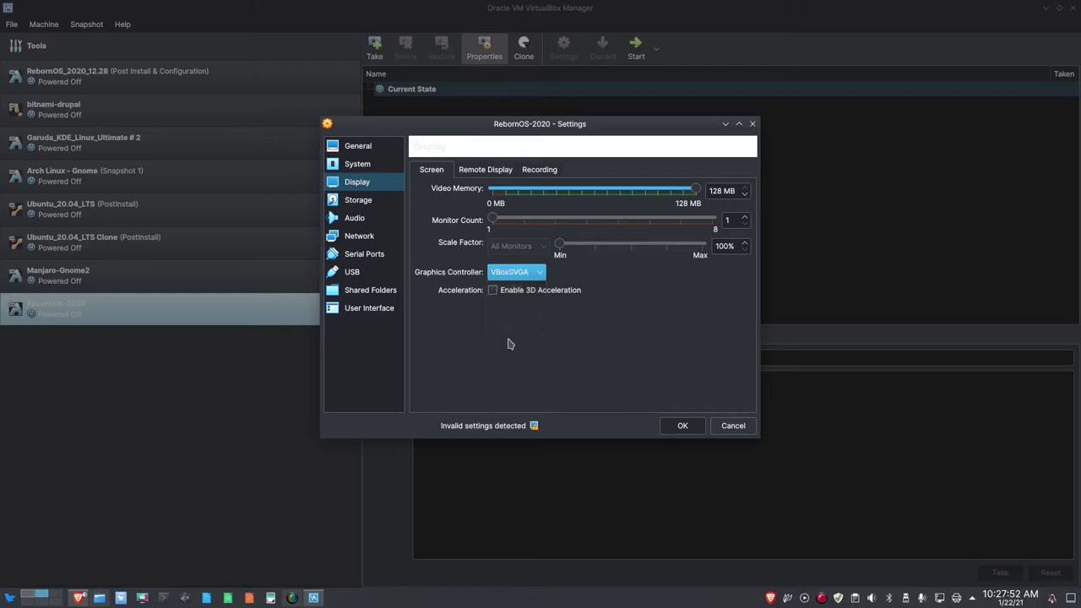
Attach RebornOS-2020.12.28-x86_64.iso to the empty optical drive and save the settings
left_click(368, 202)
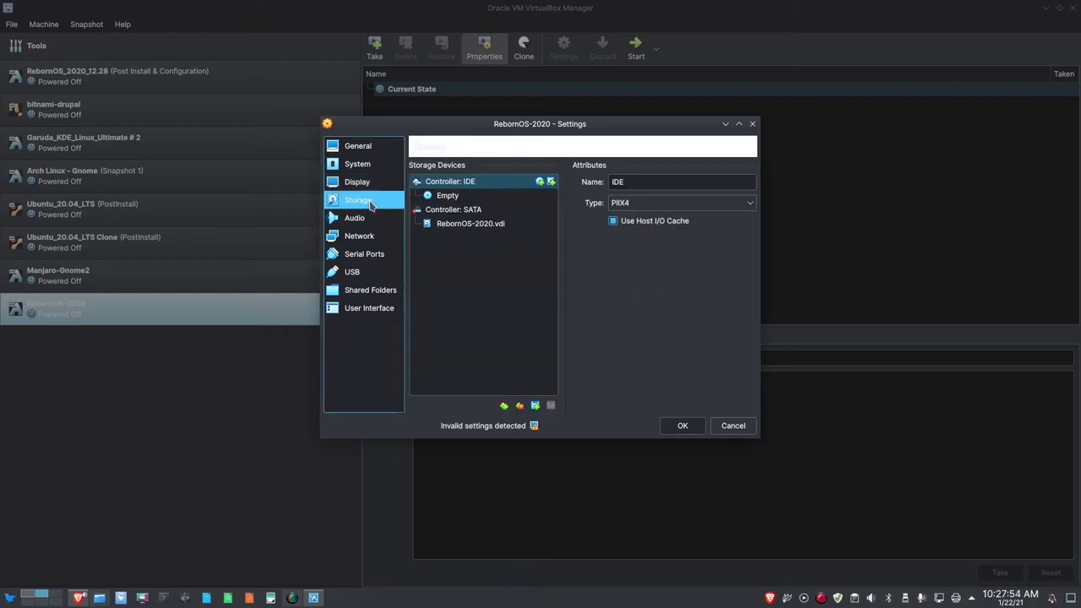
left_click(445, 197)
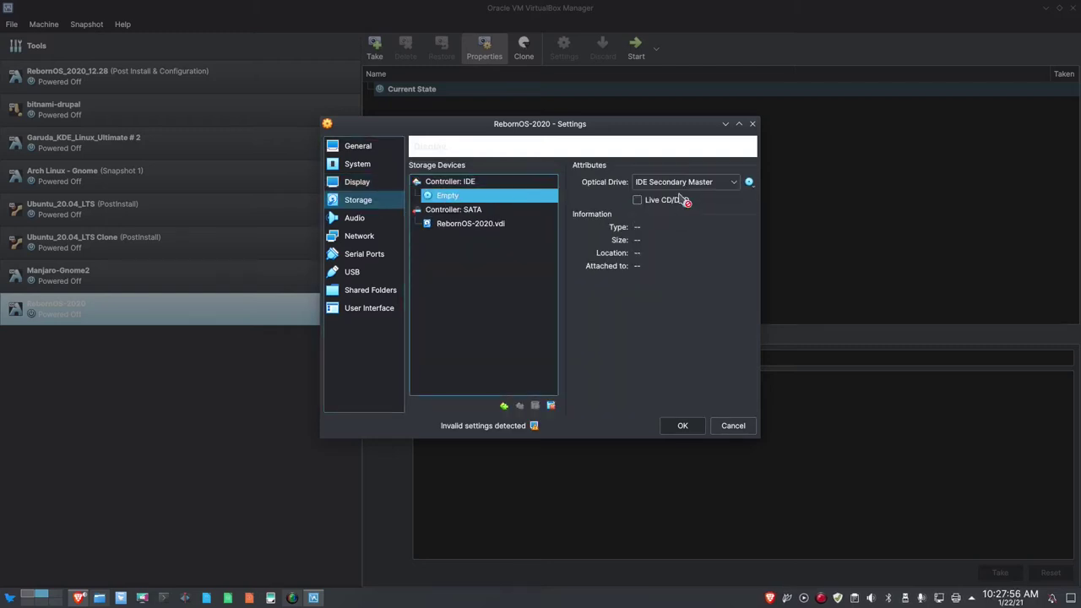
left_click(749, 184)
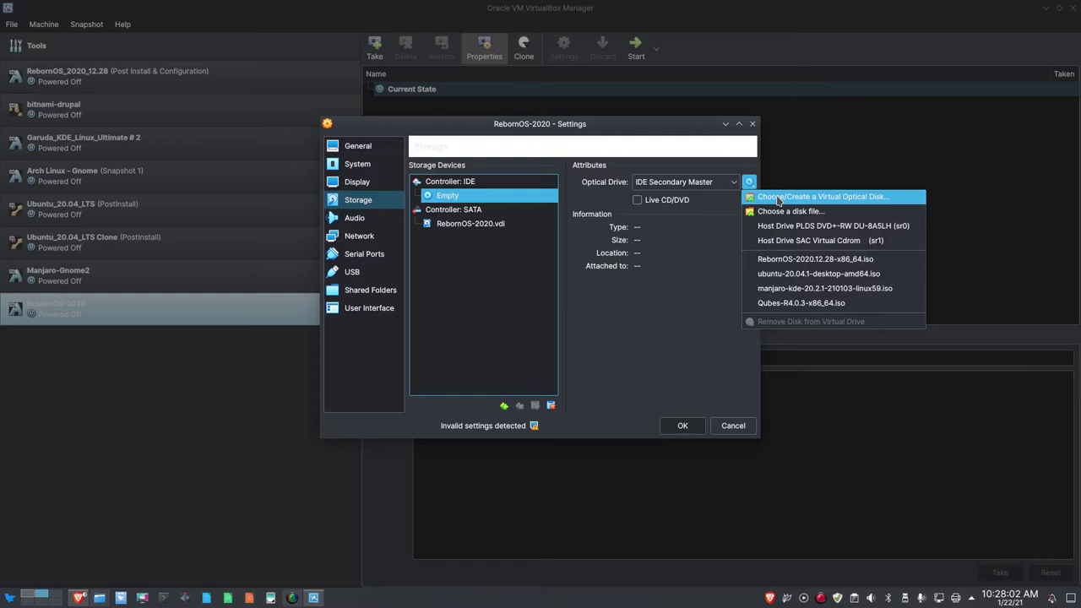
left_click(778, 198)
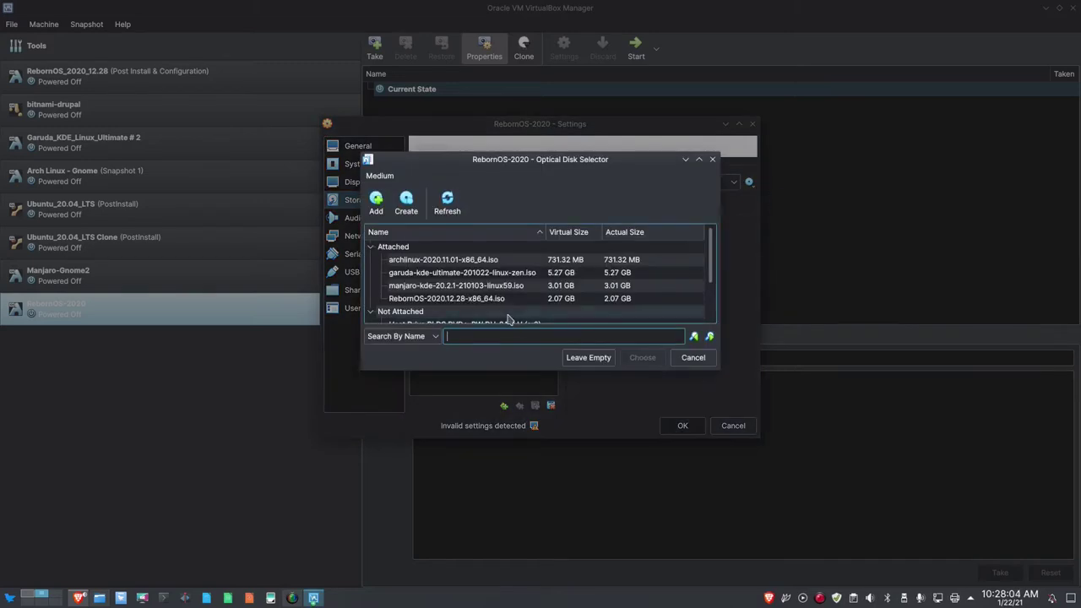
left_click(449, 301)
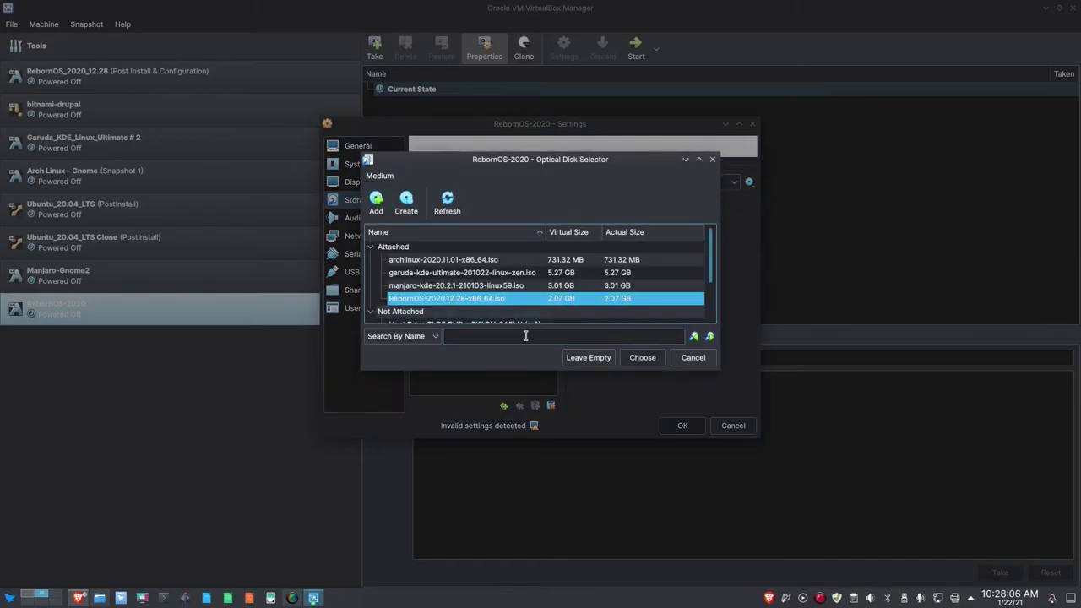
left_click(642, 358)
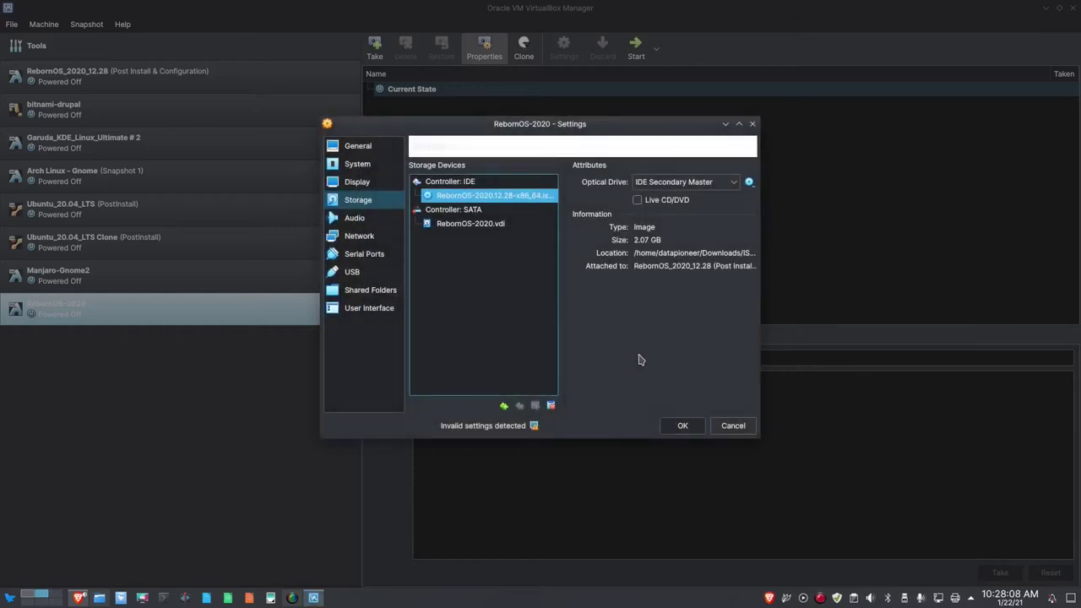
left_click(683, 427)
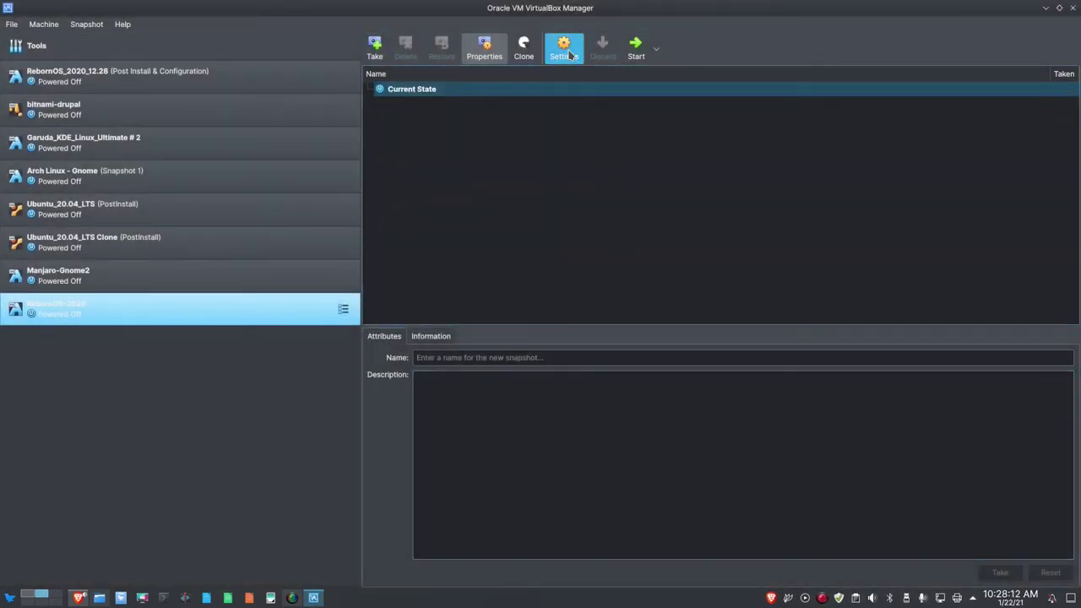
Attach the VM's network adapter as Bridged Adapter on enp2s0
left_click(572, 55)
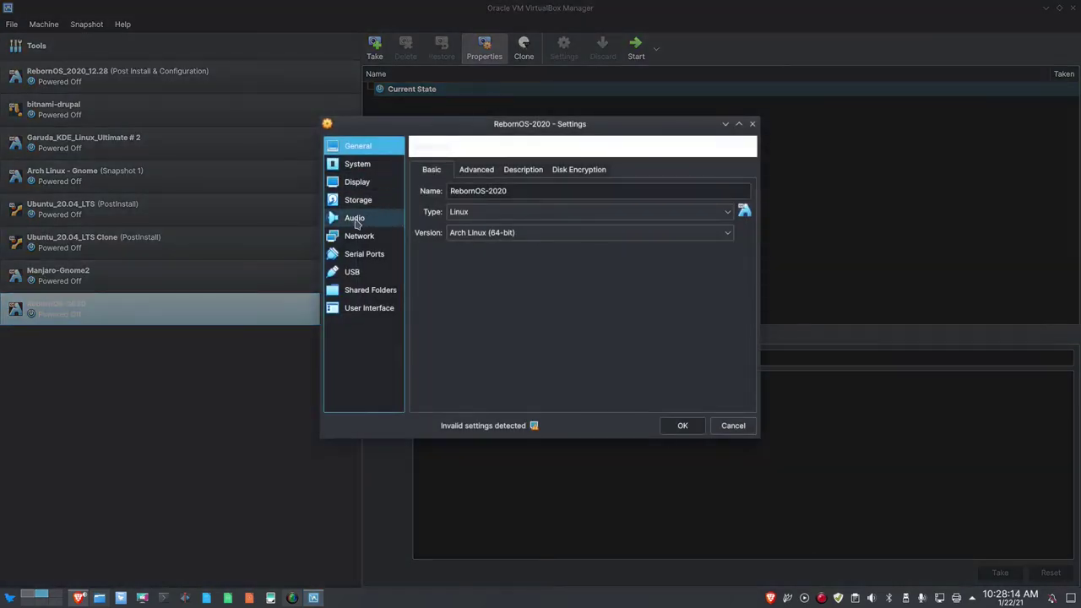
left_click(359, 220)
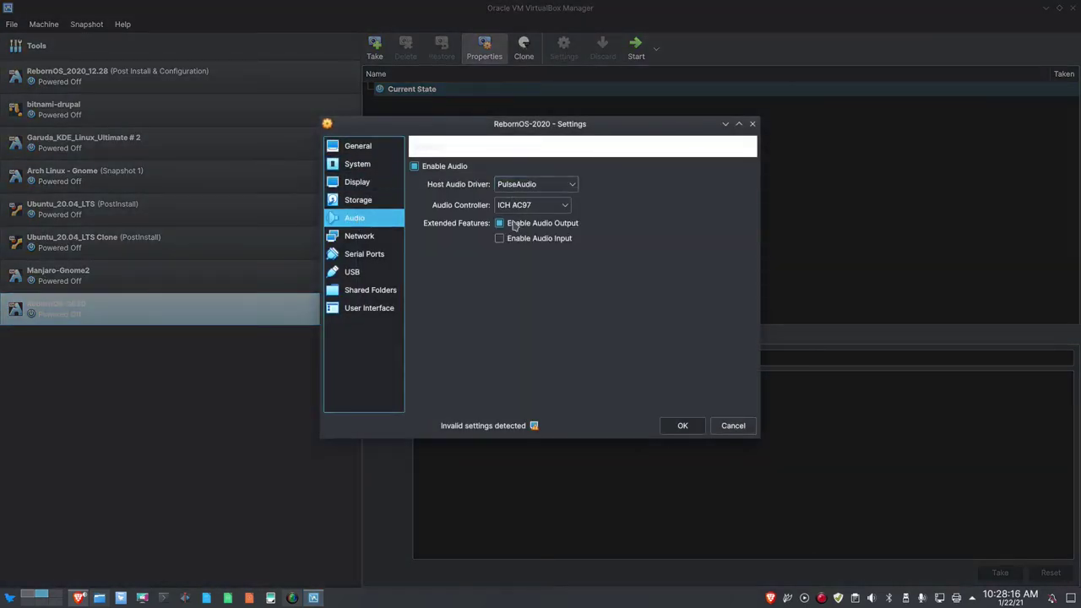
left_click(358, 237)
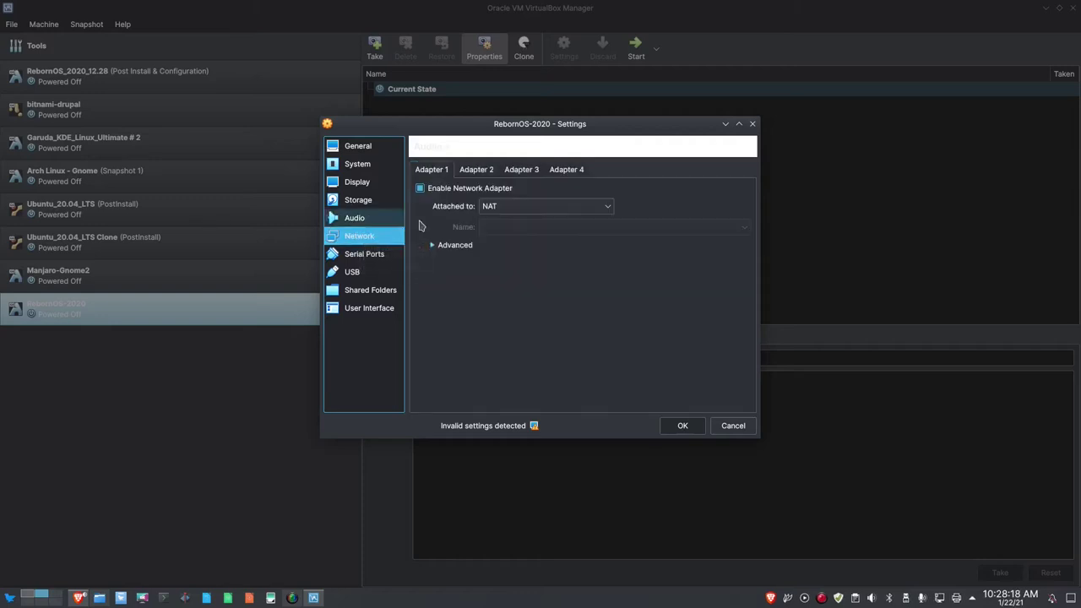
left_click(607, 208)
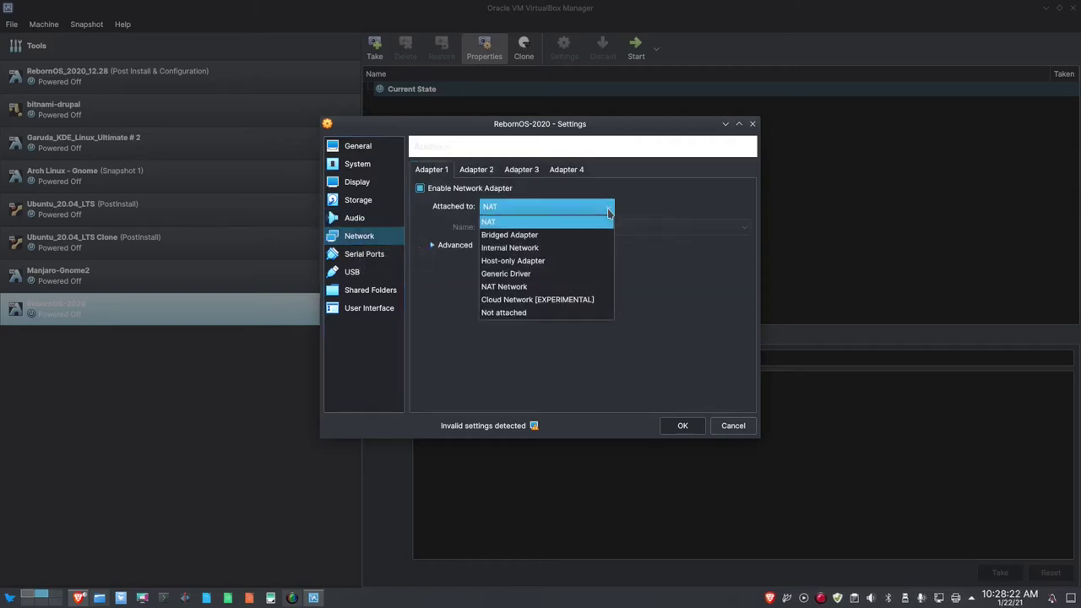
left_click(549, 234)
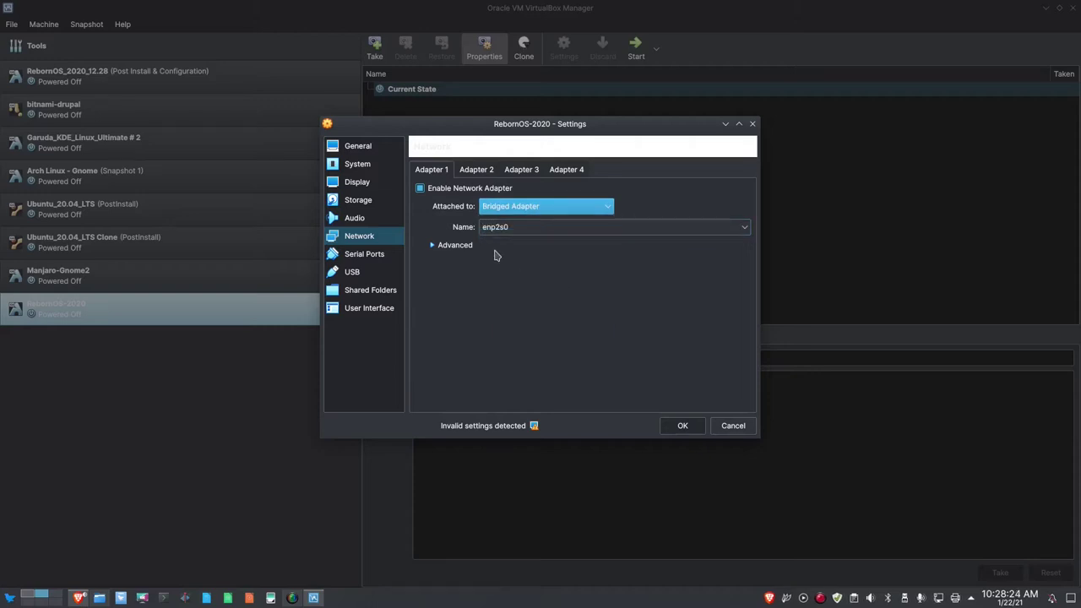
Switch USB to the USB 3.0 (xHCI) controller and save the settings
left_click(351, 274)
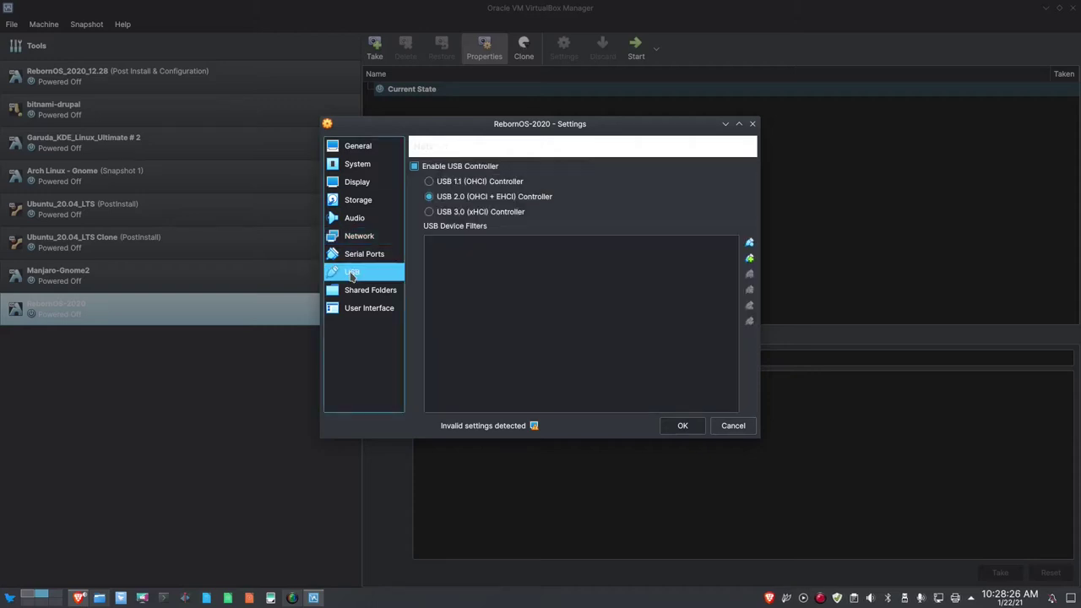
left_click(454, 212)
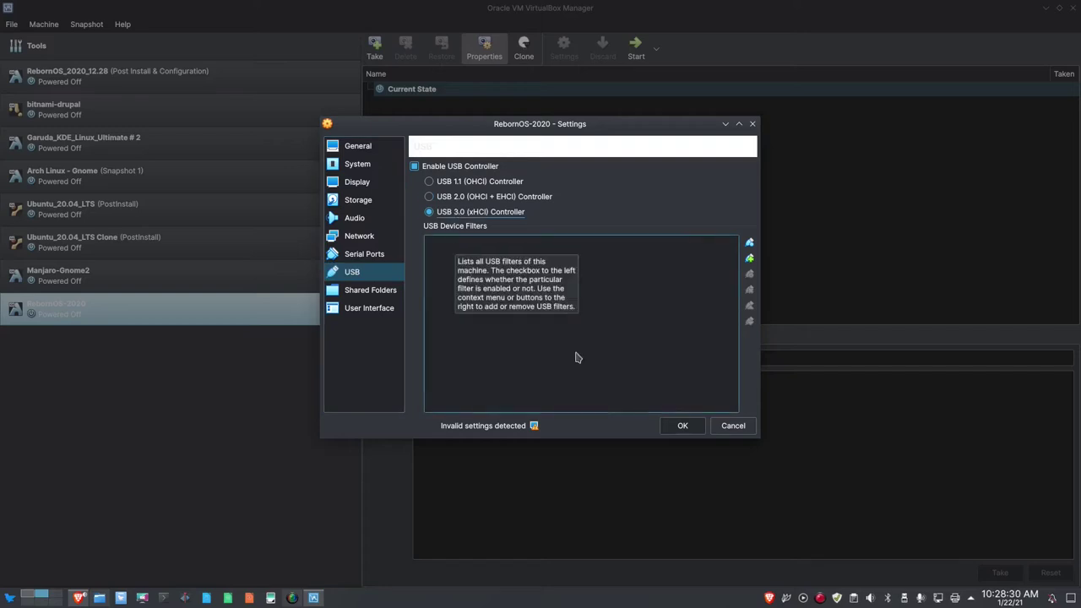
left_click(676, 424)
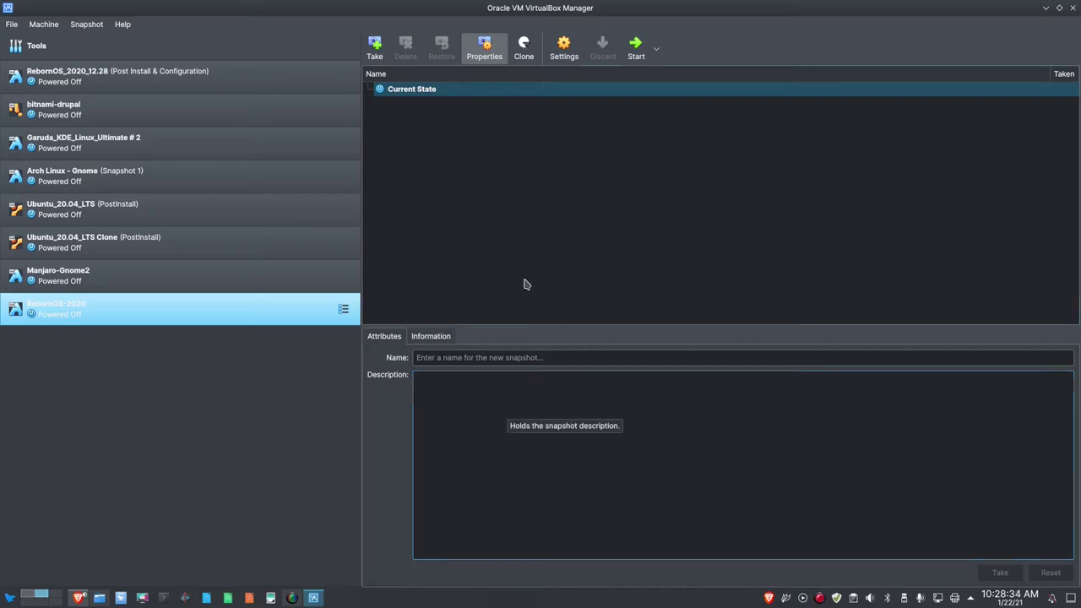
Start RebornOS-2020 with RebornOS-2020.12.28-x86_64.iso chosen as the start-up disk
left_click(638, 52)
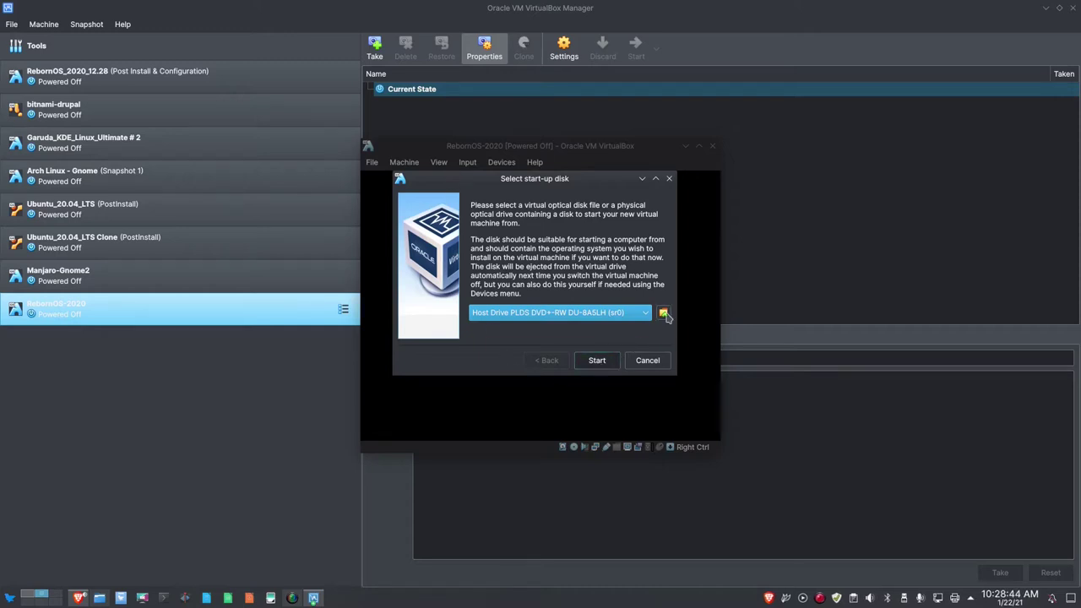
left_click(663, 312)
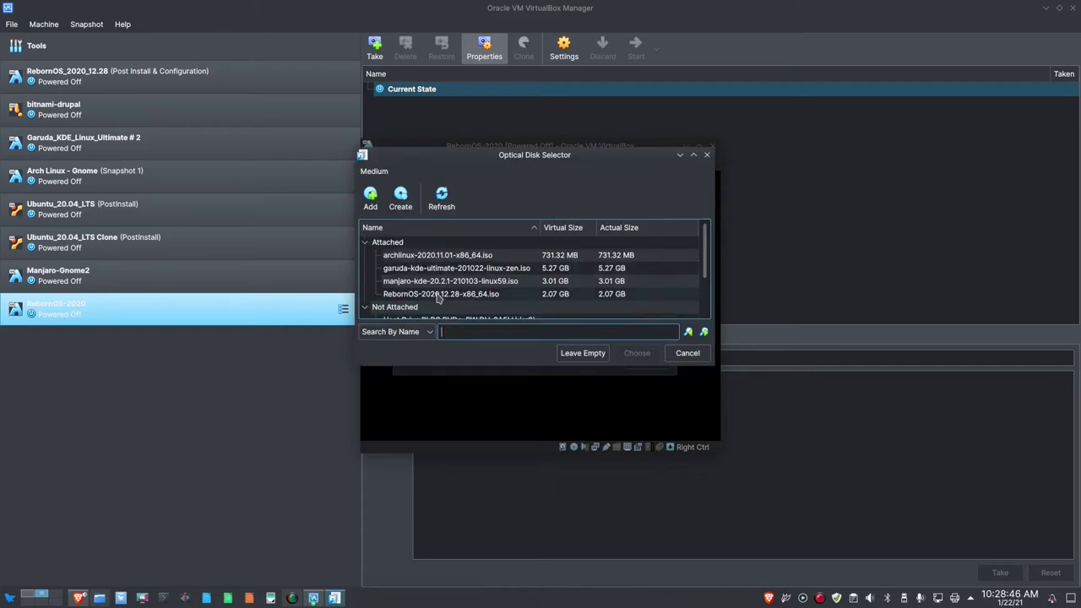
left_click(441, 294)
left_click(639, 356)
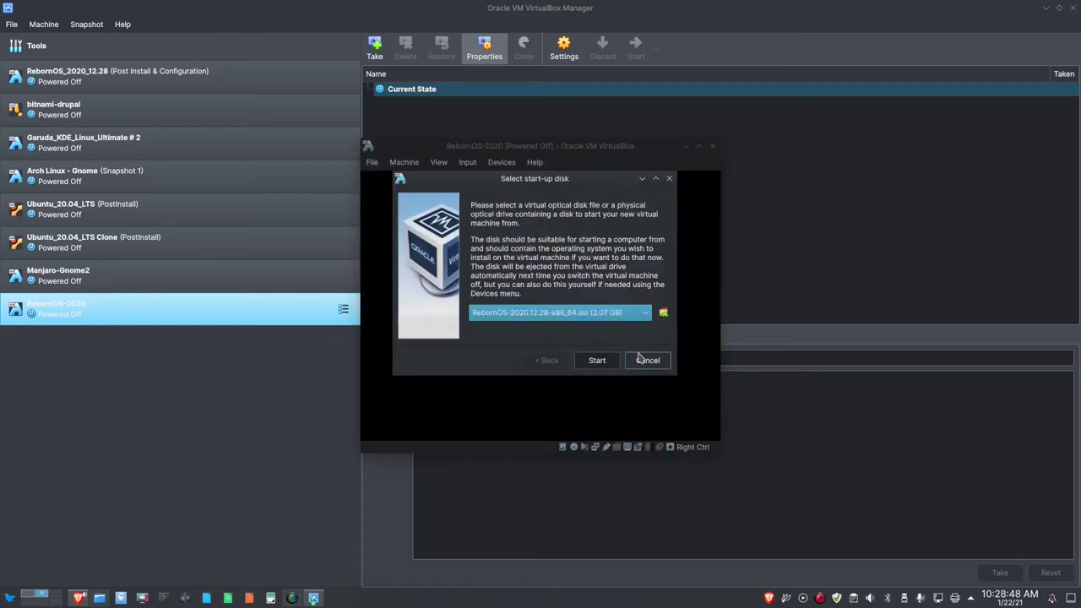
left_click(599, 362)
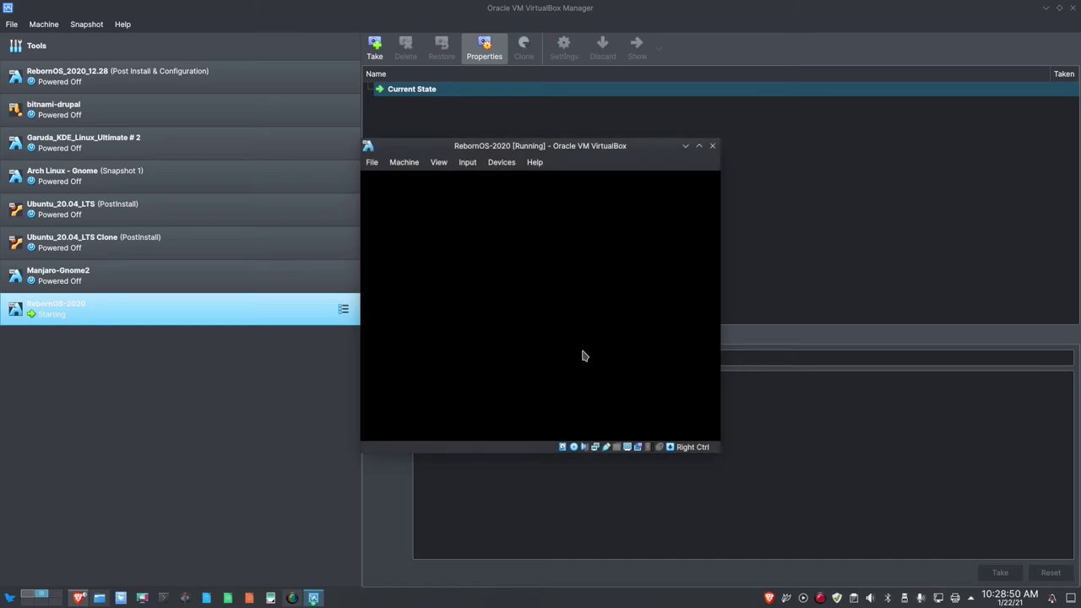
Put the VM window in full-screen mode and view the boot options without changing them
left_click(438, 163)
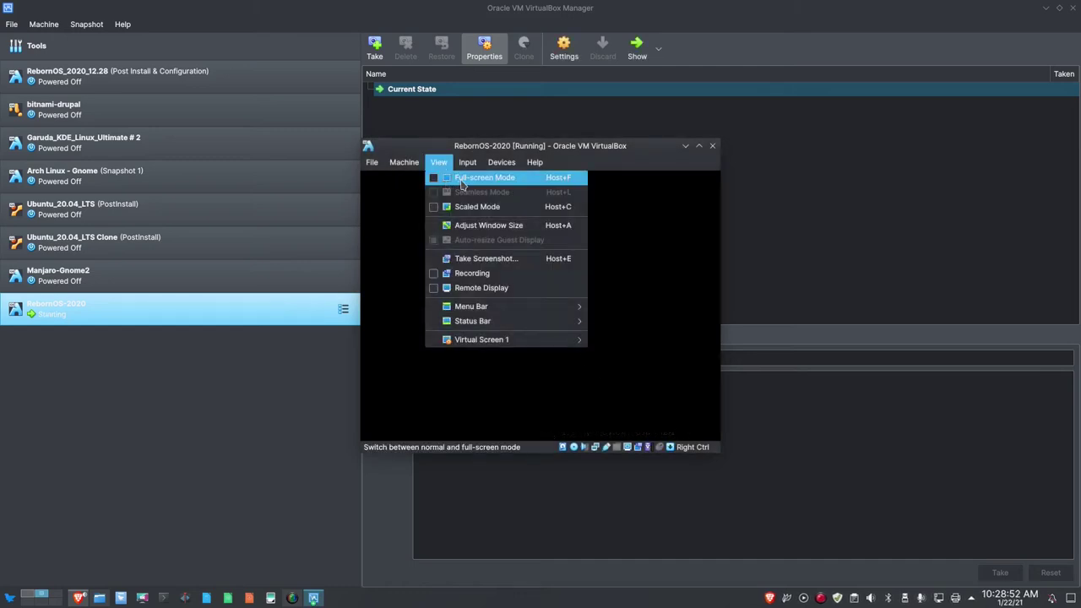
left_click(448, 179)
left_click(519, 341)
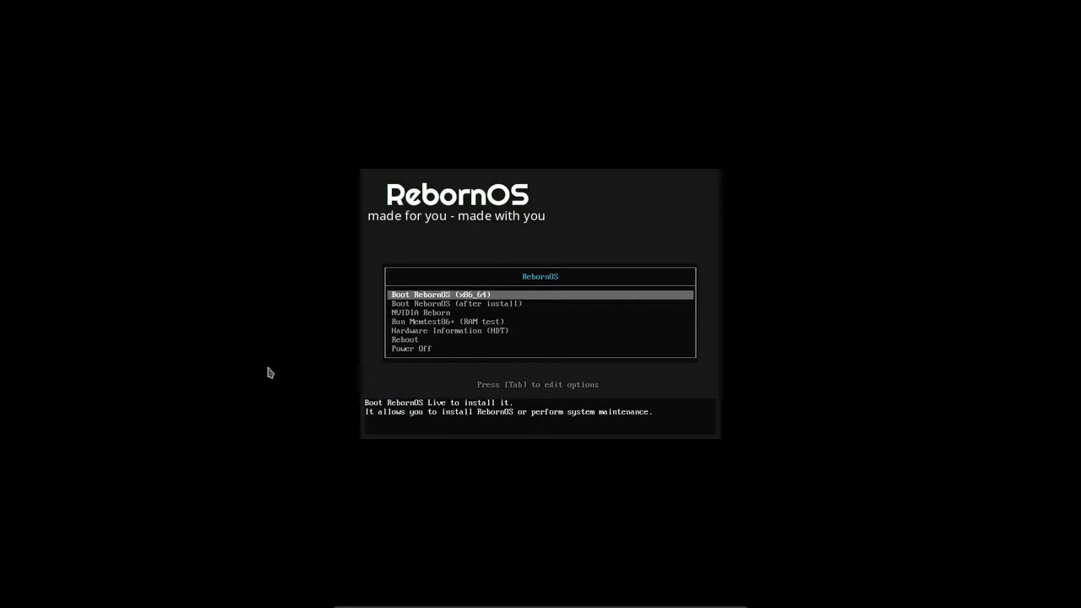
key("Tab")
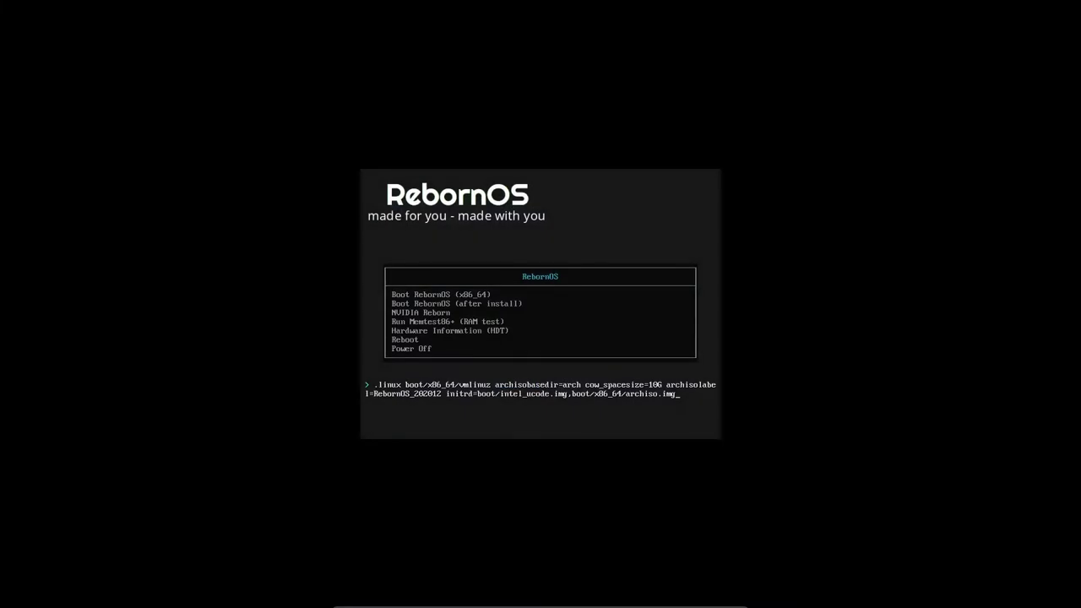
key("Escape")
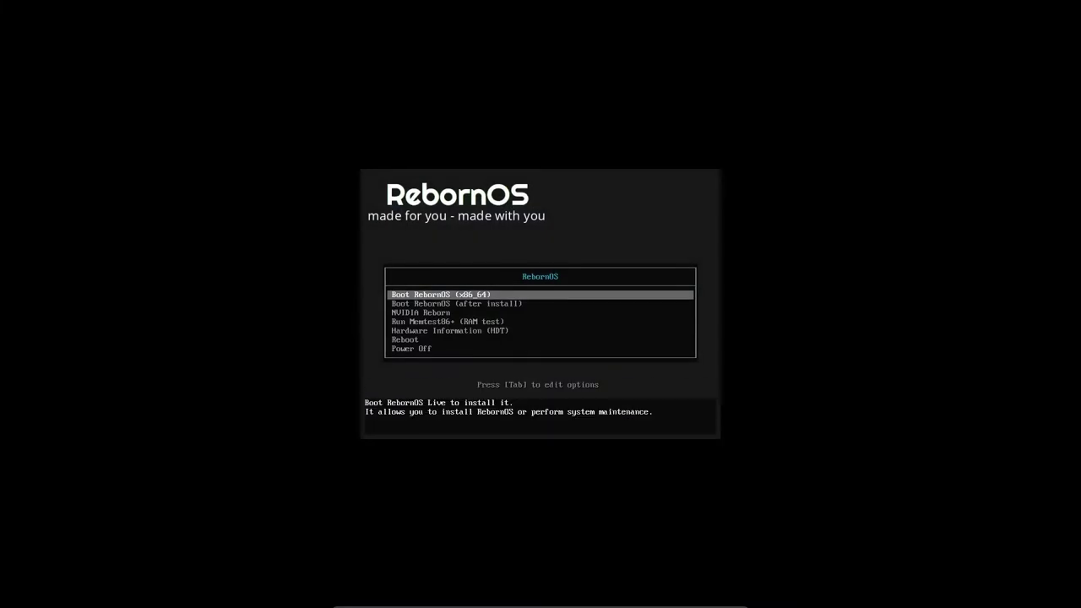
Boot RebornOS (x86_64) from the live boot menu
key("Return")
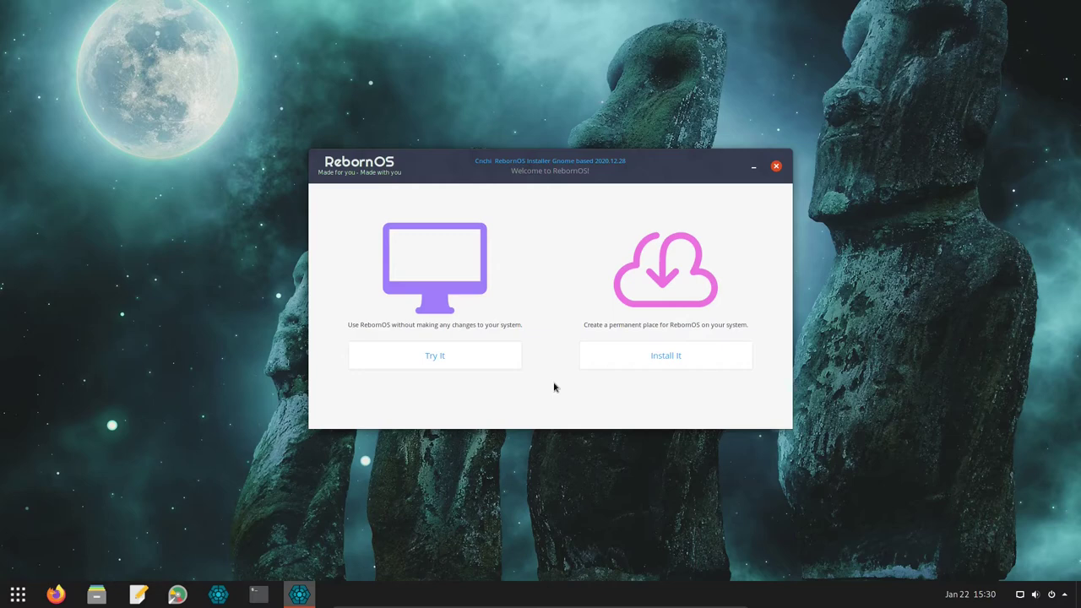
Begin installing with English, pass the system check, and choose English (US), United States
left_click(666, 354)
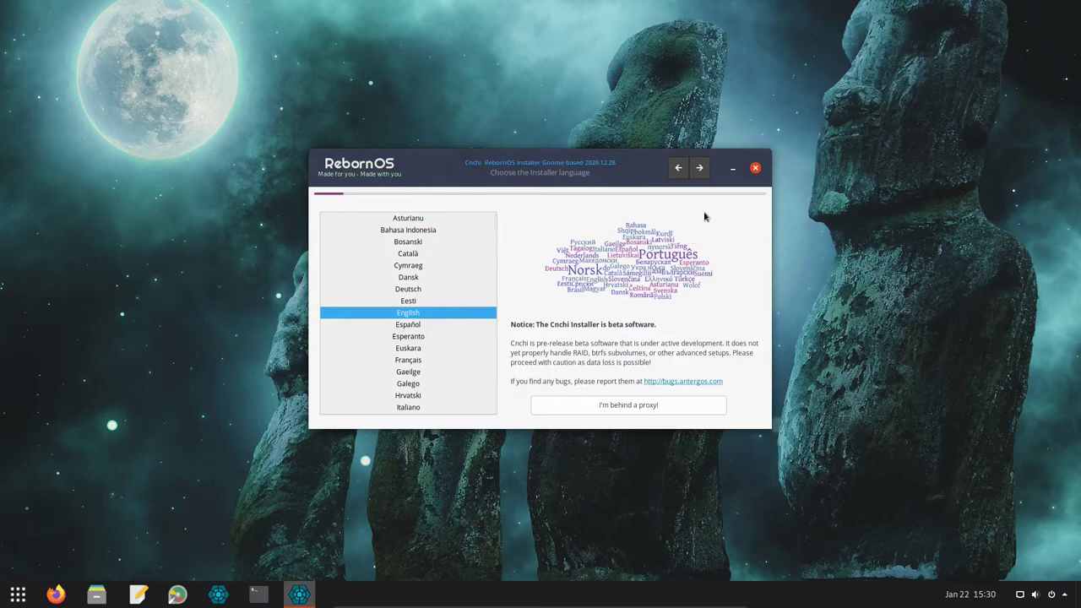
left_click(697, 167)
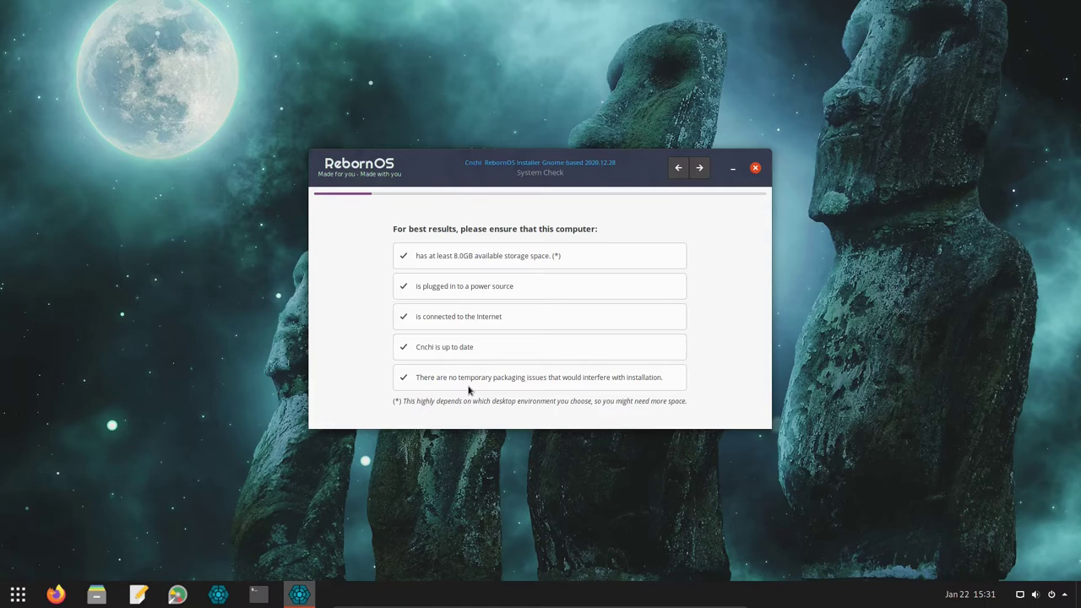
left_click(700, 168)
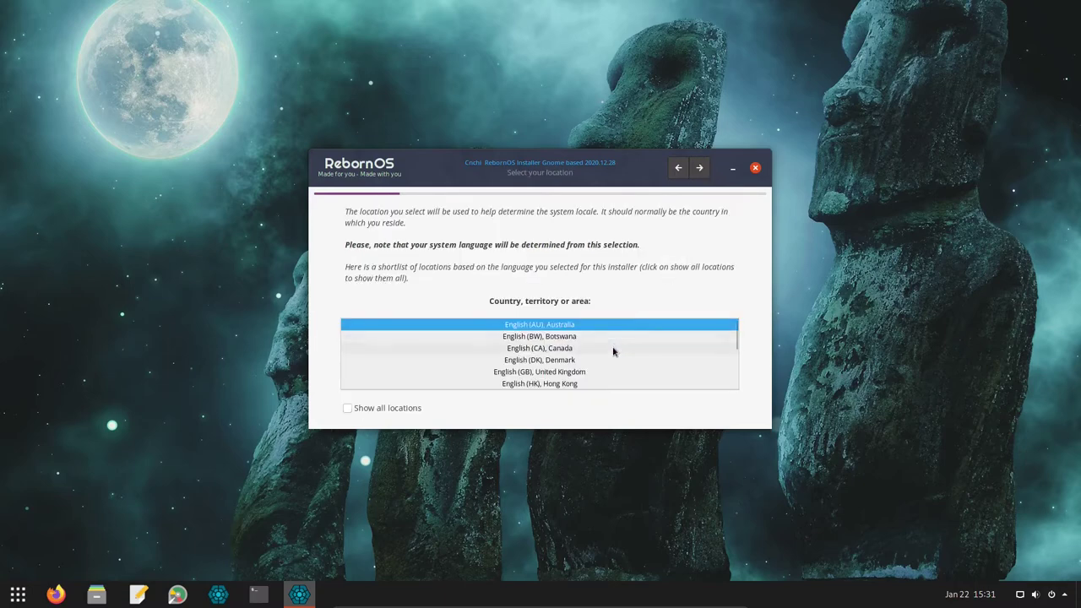
scroll(613, 353, "down", 1)
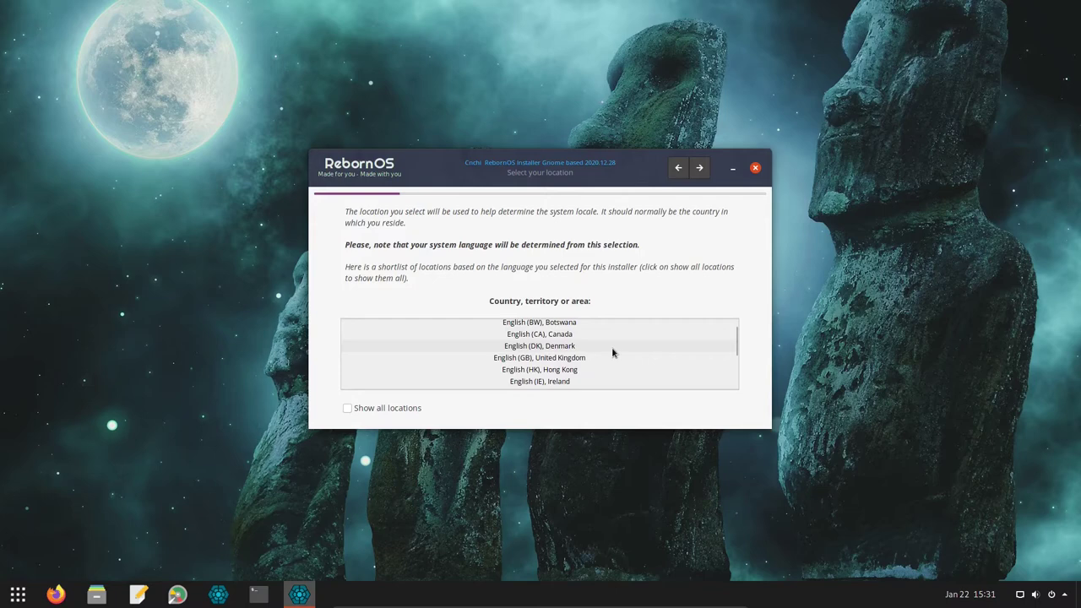
scroll(613, 353, "down", 1)
scroll(613, 353, "down", 3)
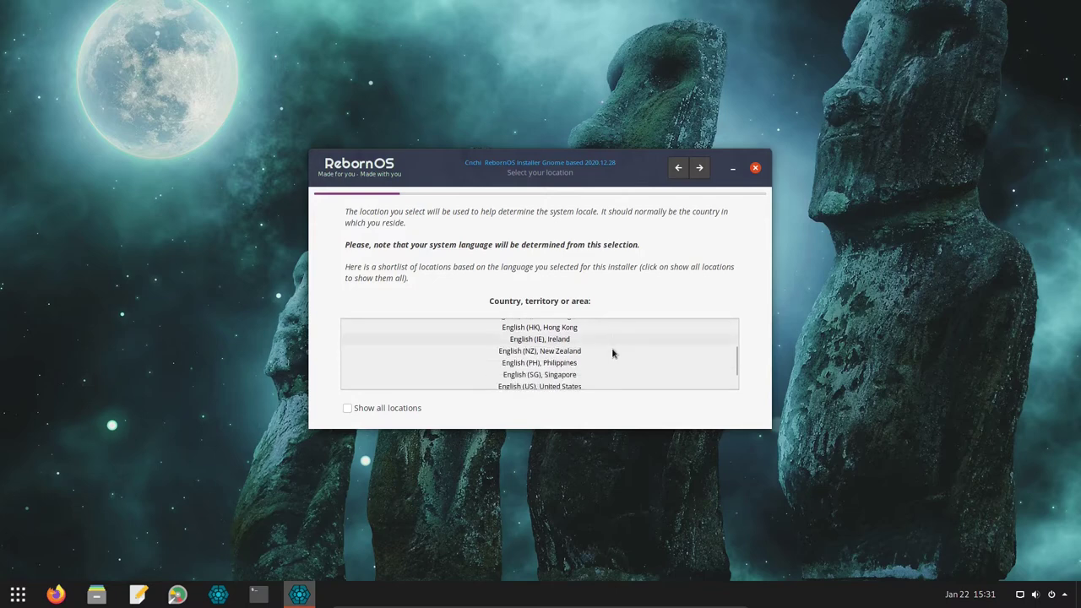
scroll(610, 352, "down", 1)
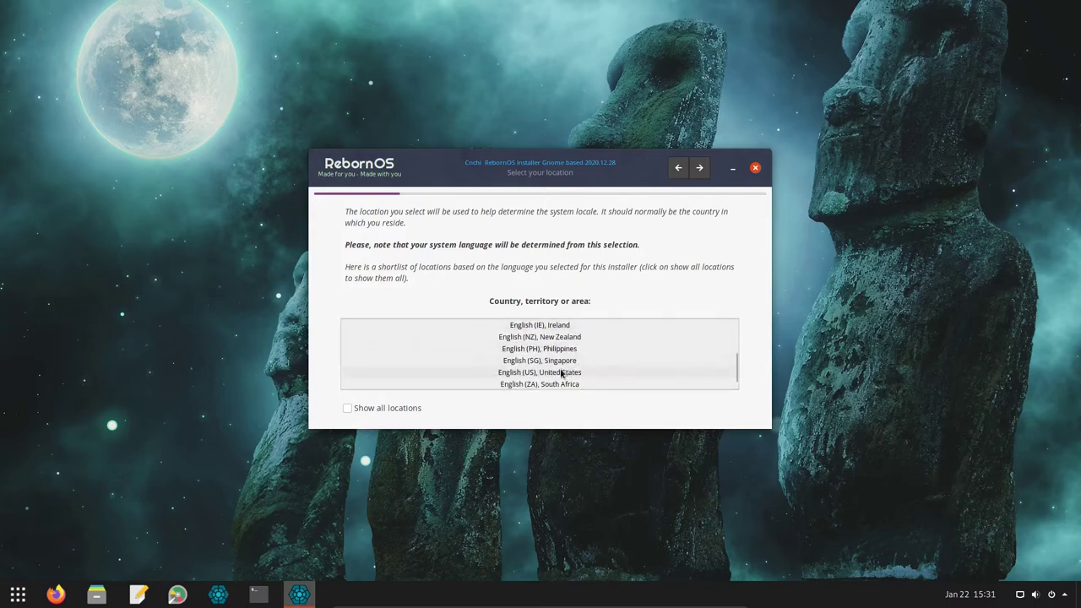
left_click(561, 372)
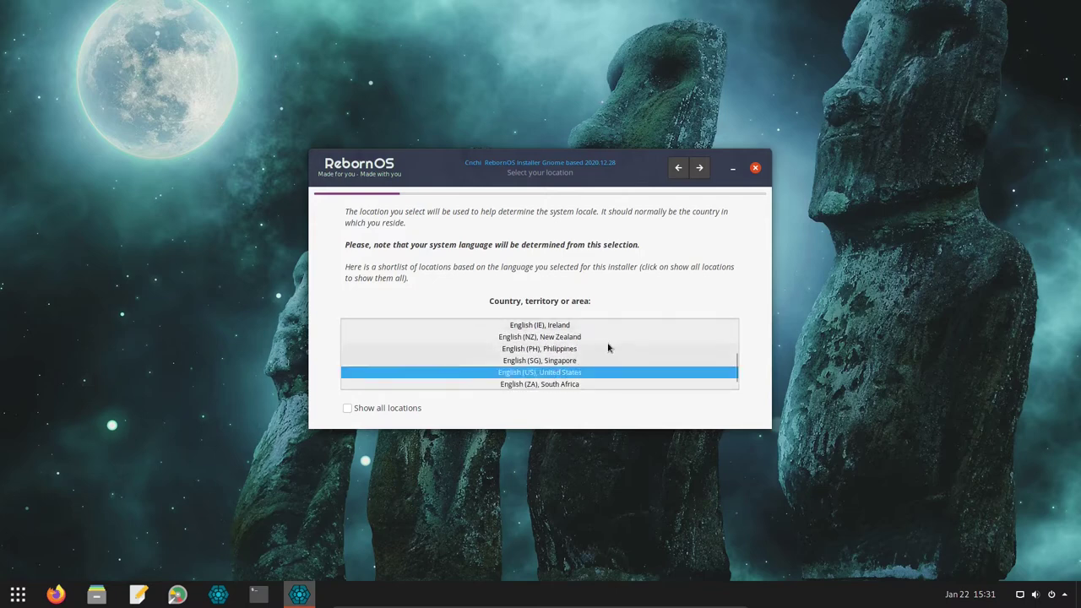
Set the installer timezone to America/New_York
left_click(701, 168)
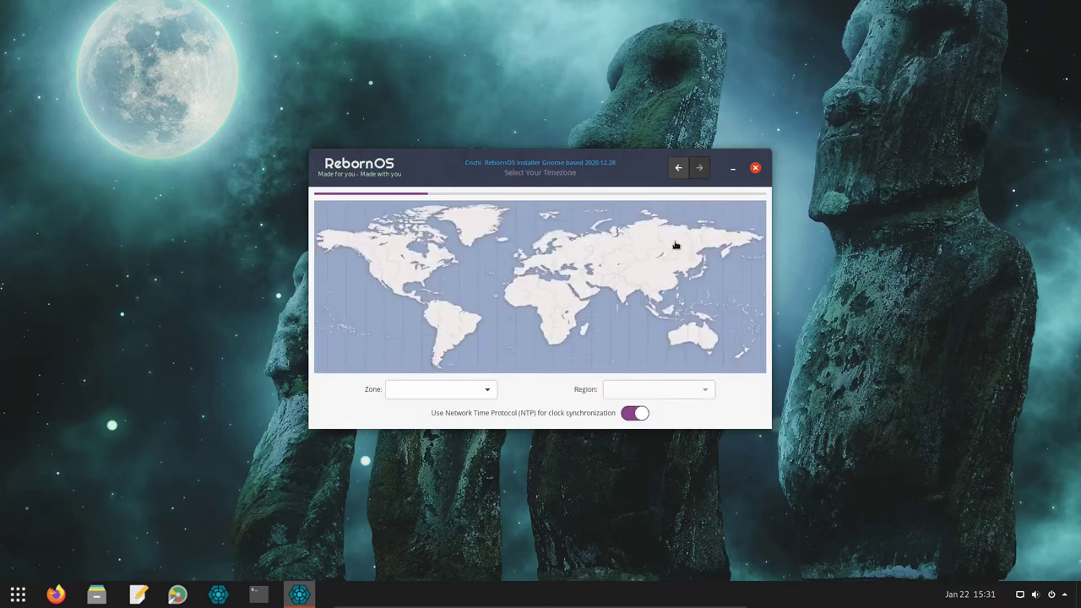
left_click(483, 391)
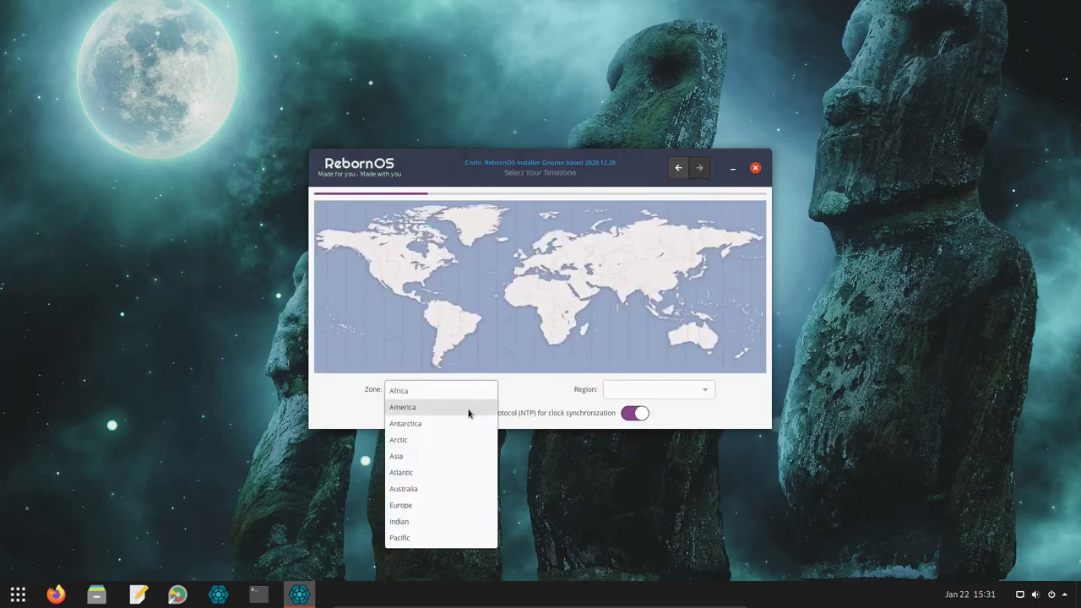
left_click(469, 409)
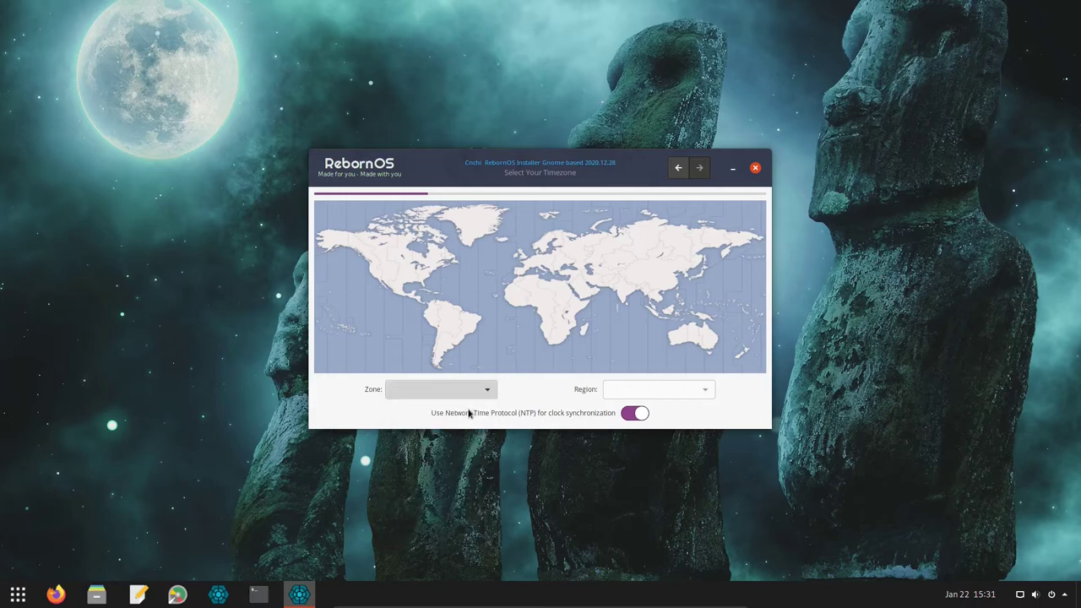
left_click(704, 393)
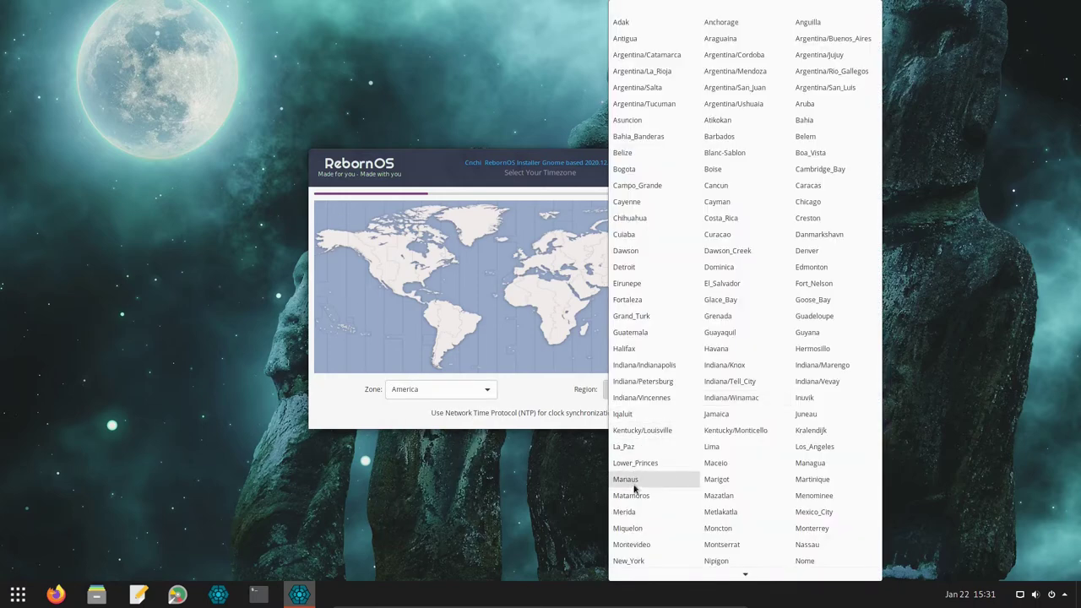
left_click(627, 559)
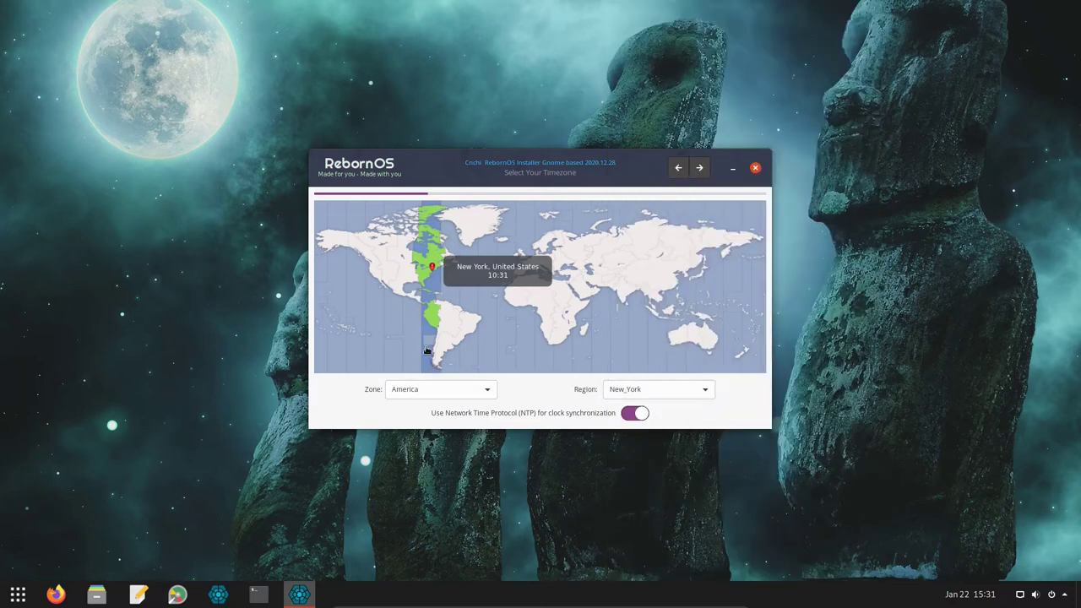
left_click(700, 168)
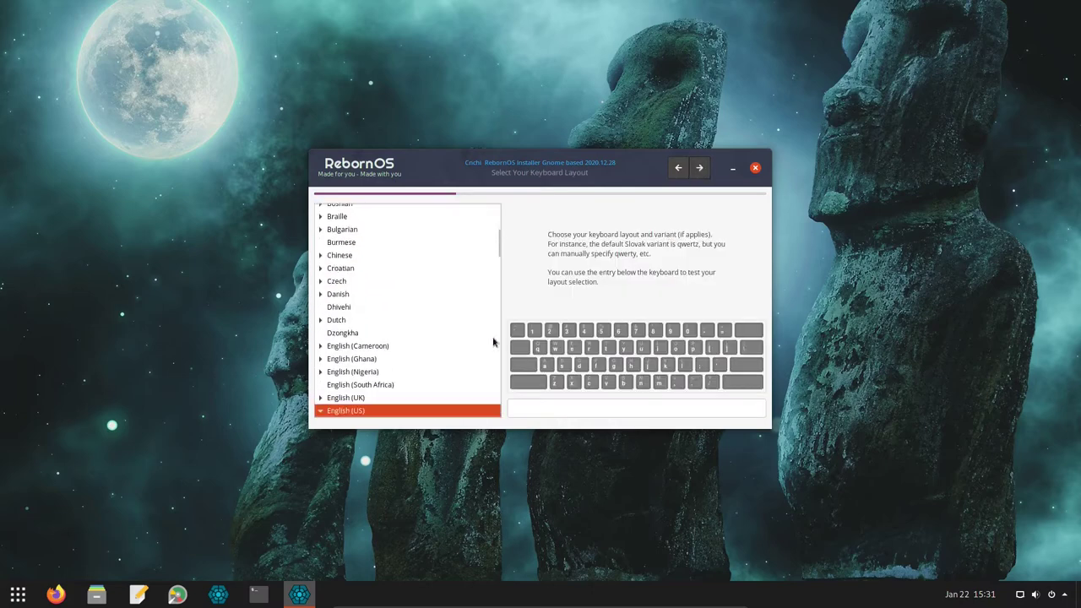
Keep the English (US) keyboard layout and choose Xfce as the desktop
left_click(702, 169)
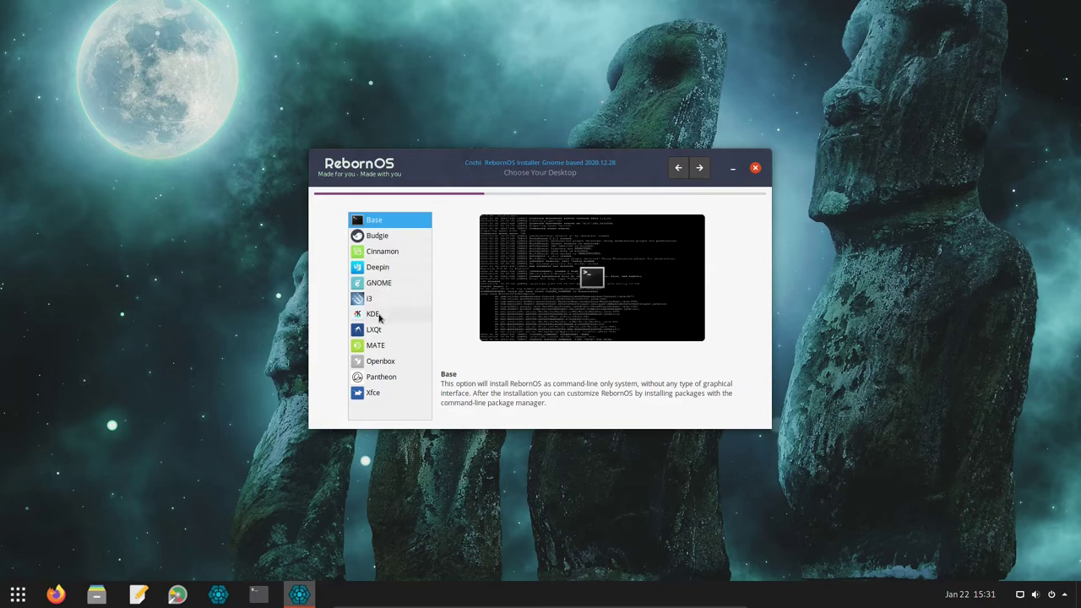
left_click(372, 394)
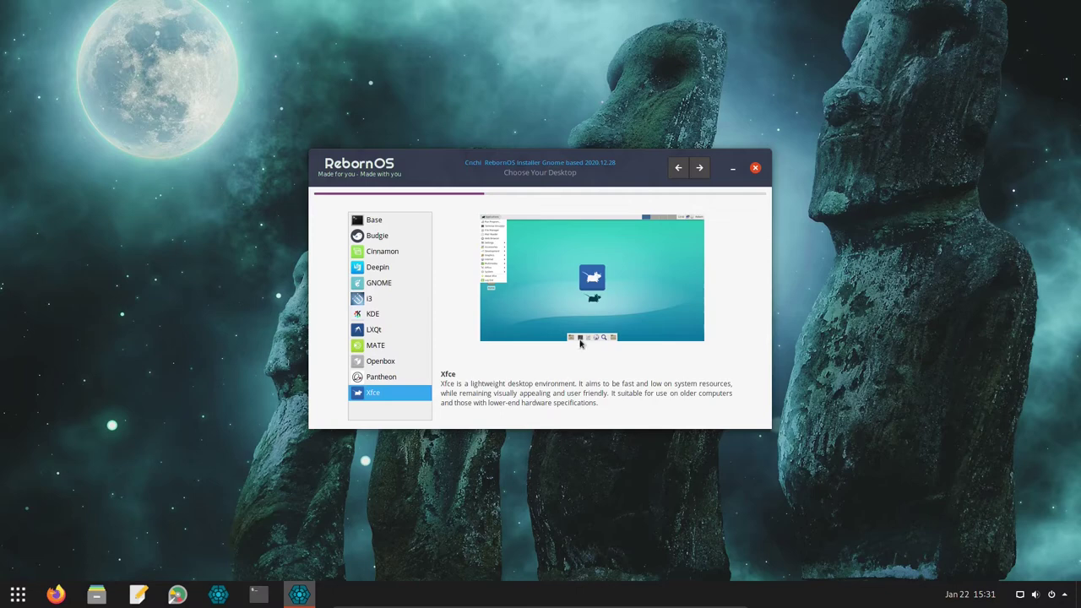
left_click(700, 167)
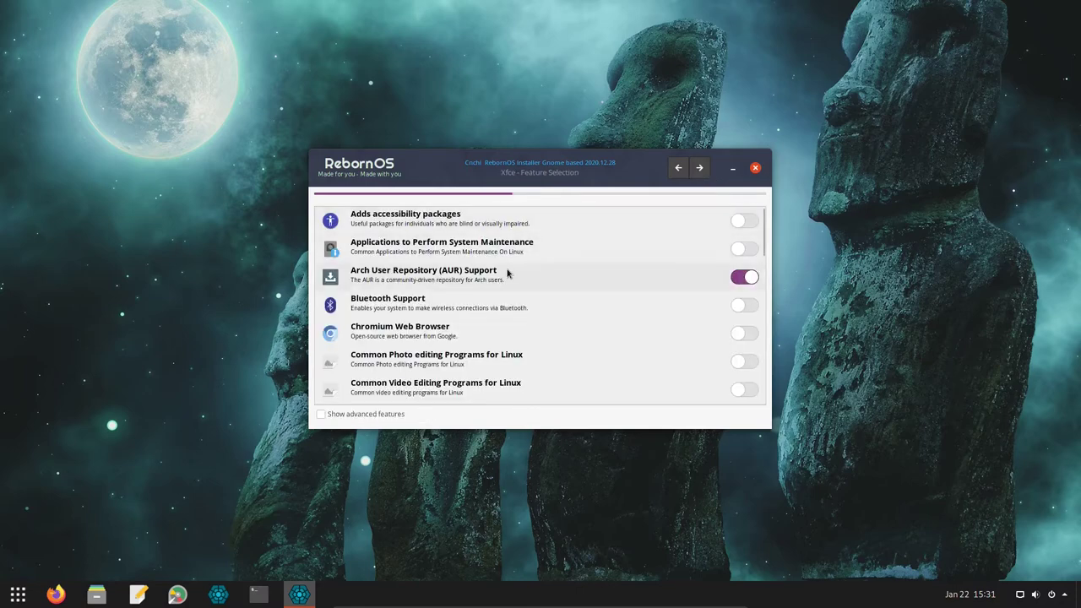
Turn on the LibreOffice feature in the Xfce feature list
mouse_move(473, 273)
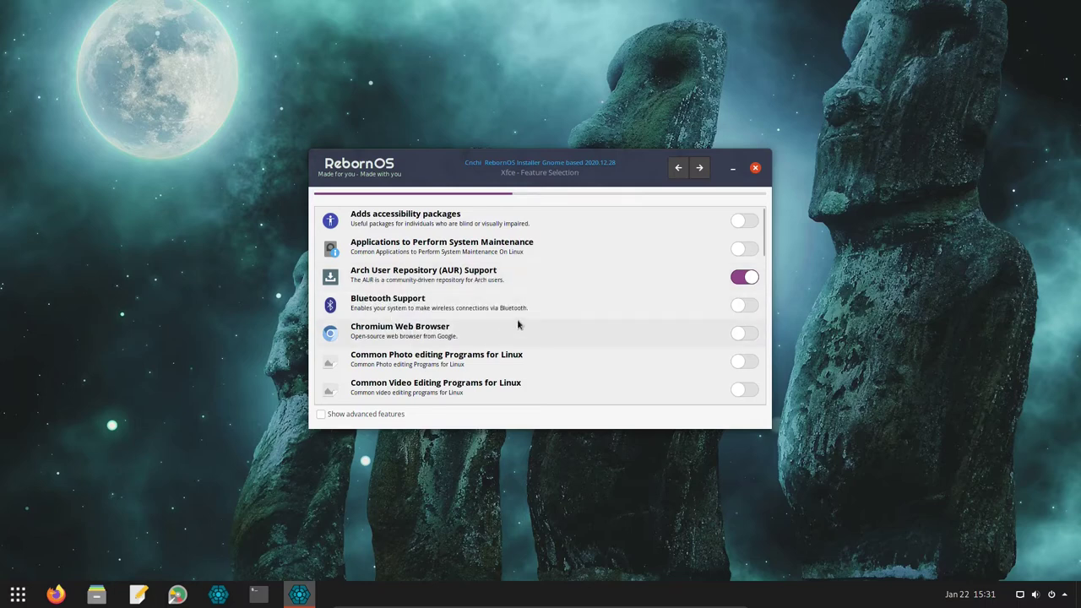
scroll(518, 325, "down", 3)
scroll(518, 325, "down", 2)
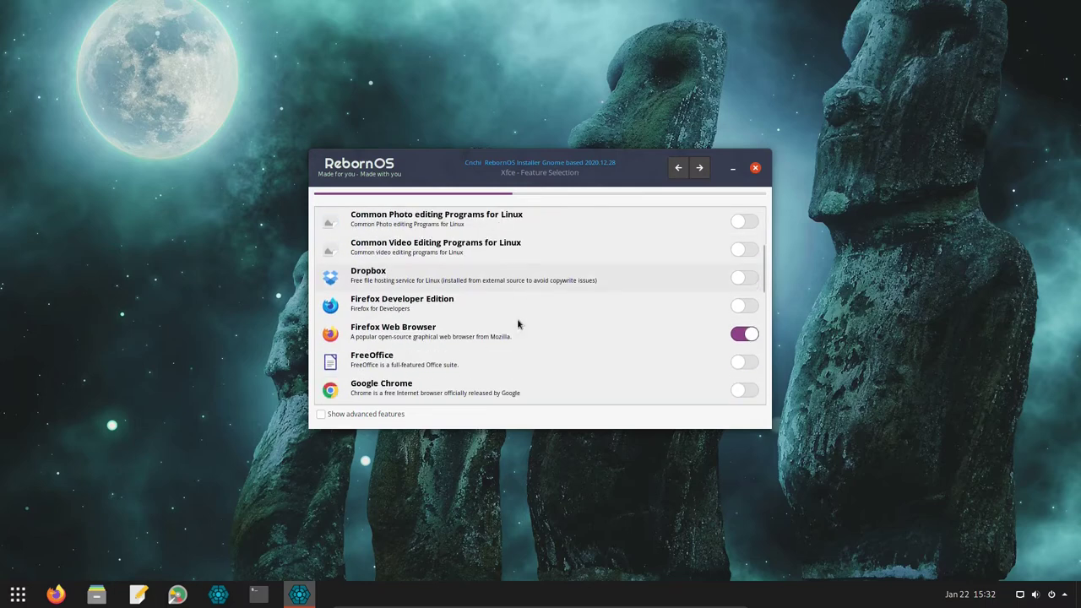
scroll(518, 325, "down", 4)
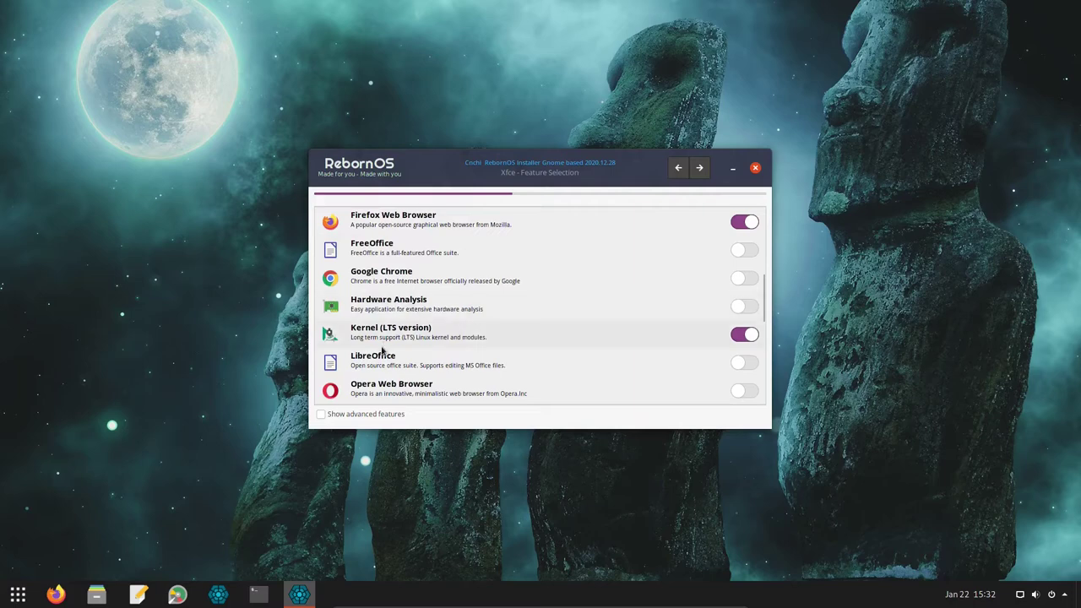
left_click(742, 362)
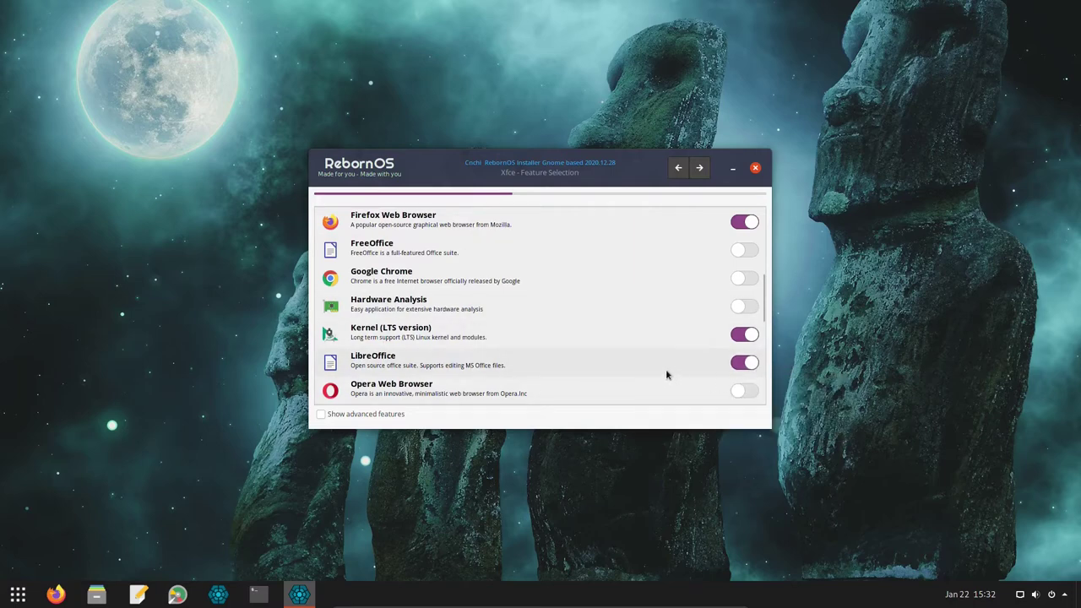
Leave the feature selection and accept the Arch User Repository disclaimer
scroll(668, 359, "down", 3)
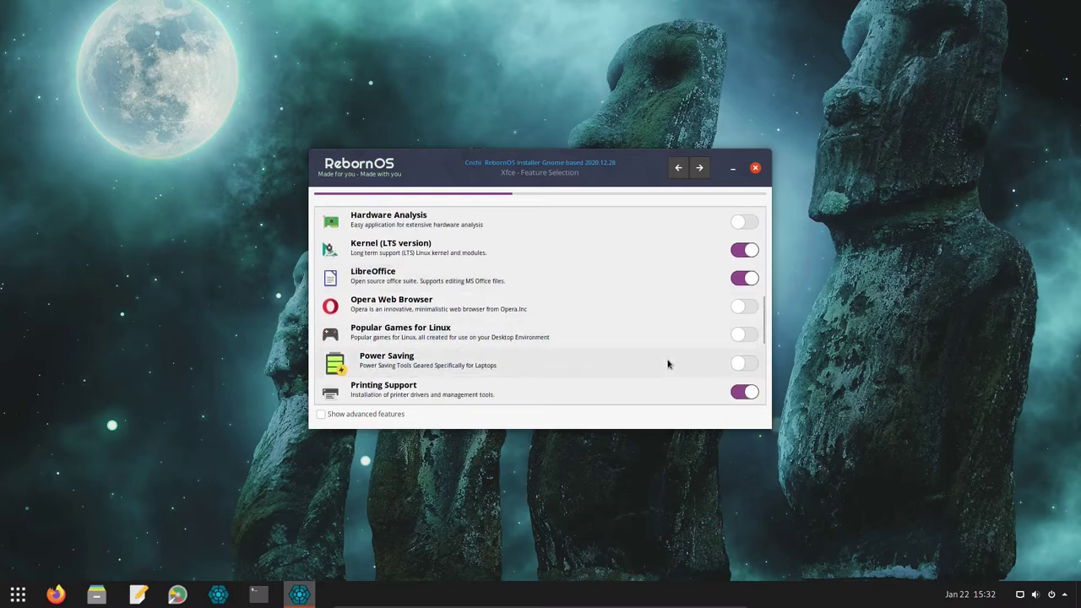
scroll(667, 363, "down", 3)
scroll(667, 363, "down", 5)
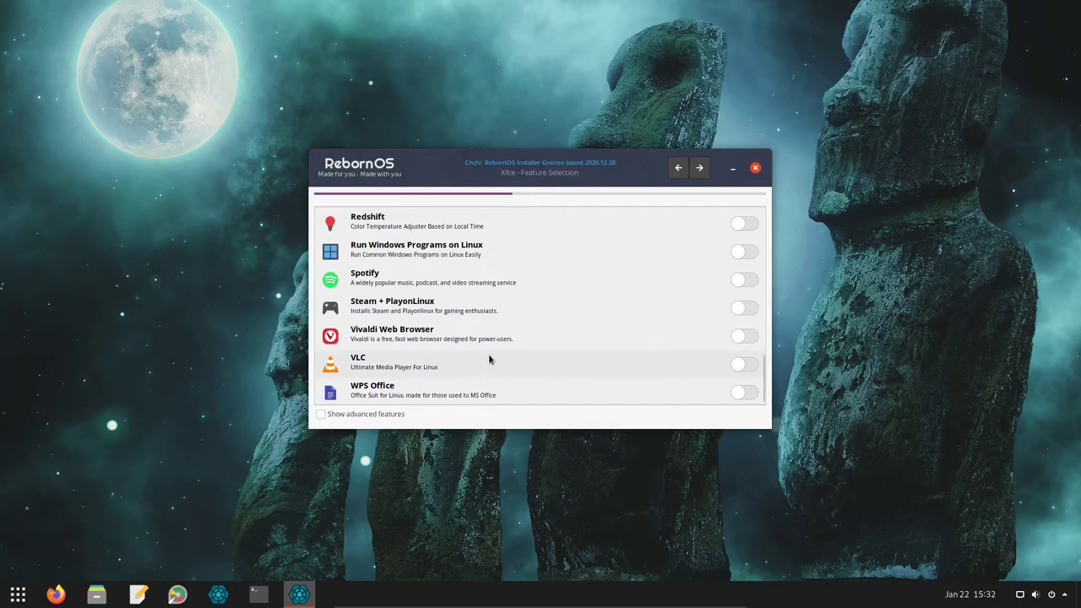
scroll(626, 355, "up", 3)
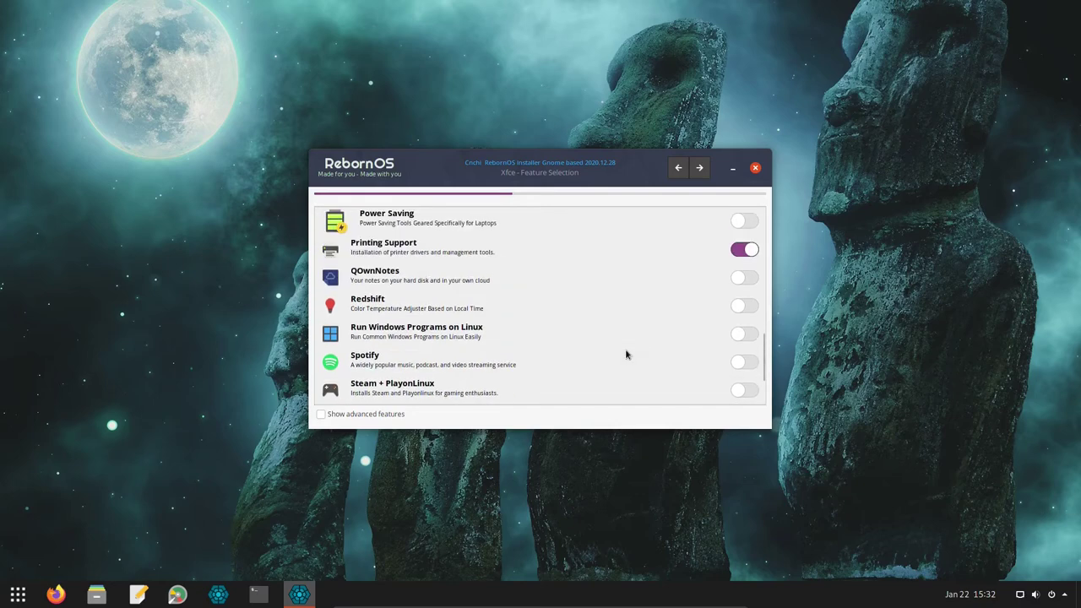
scroll(625, 353, "up", 12)
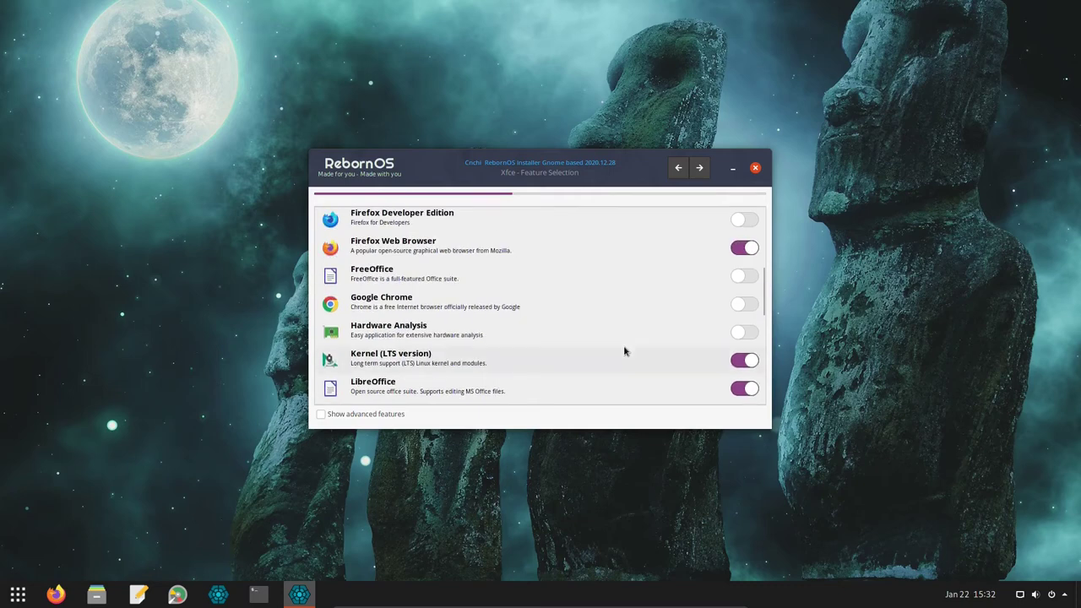
scroll(658, 253, "up", 3)
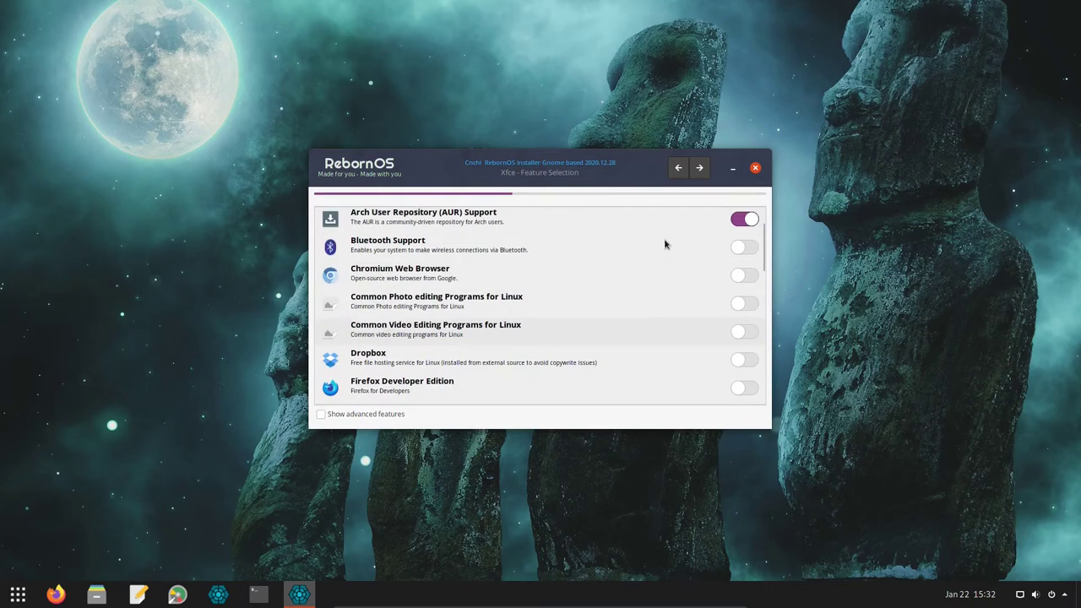
left_click(700, 169)
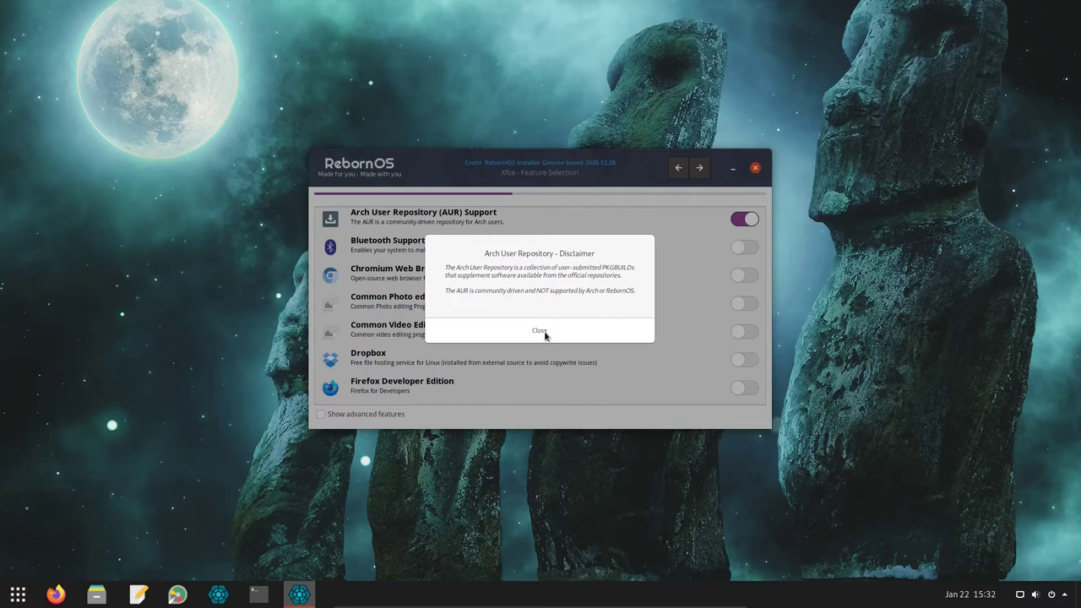
left_click(544, 335)
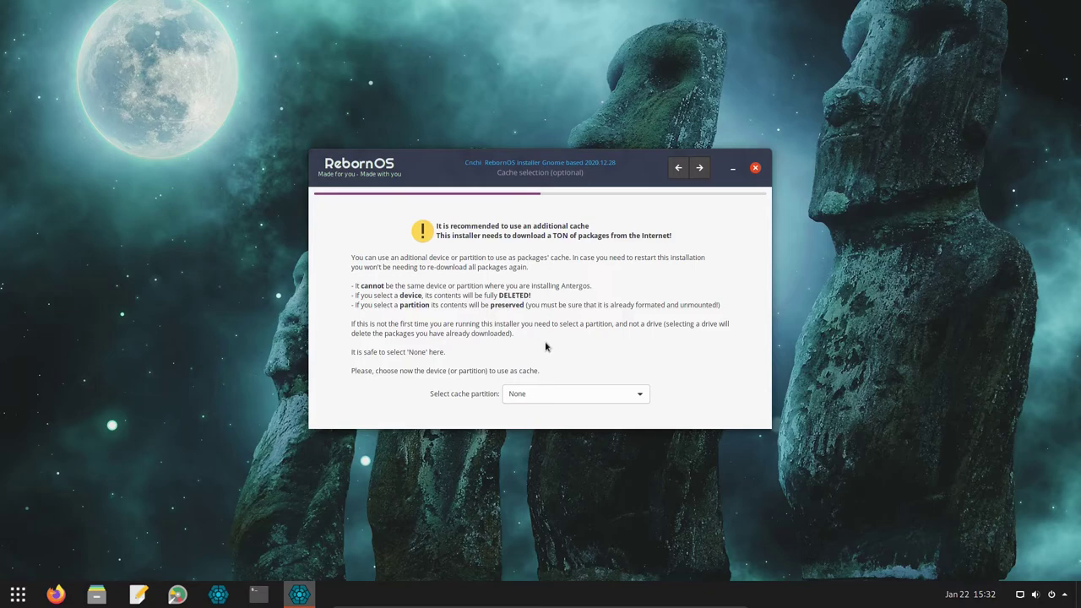
Choose the 21 GB ATA VBOX HARDDISK (/dev/sda) as cache device and confirm erasing it
left_click(638, 395)
left_click(622, 412)
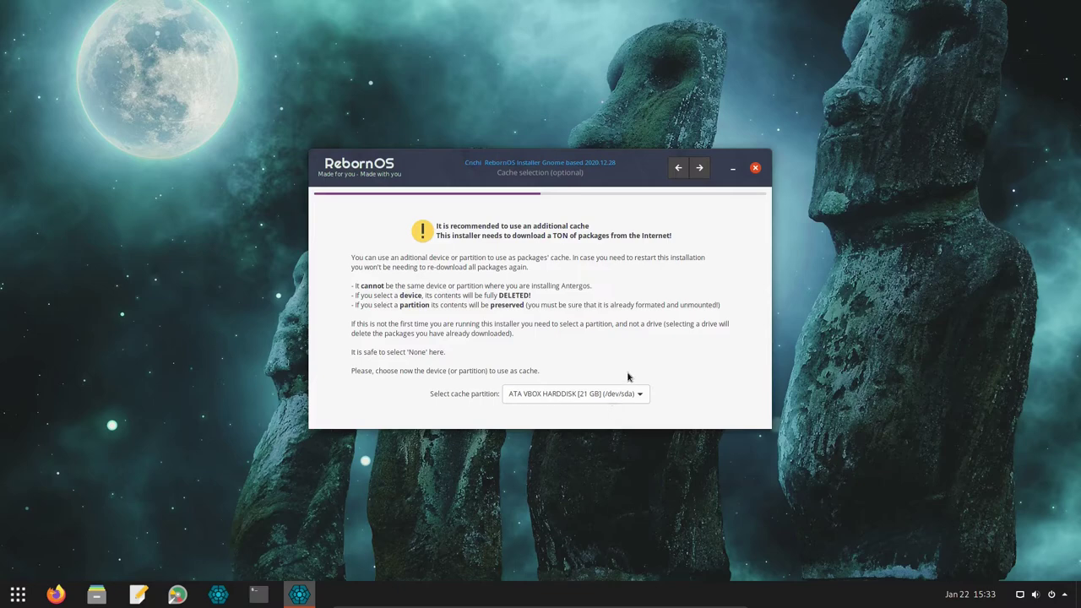
left_click(700, 167)
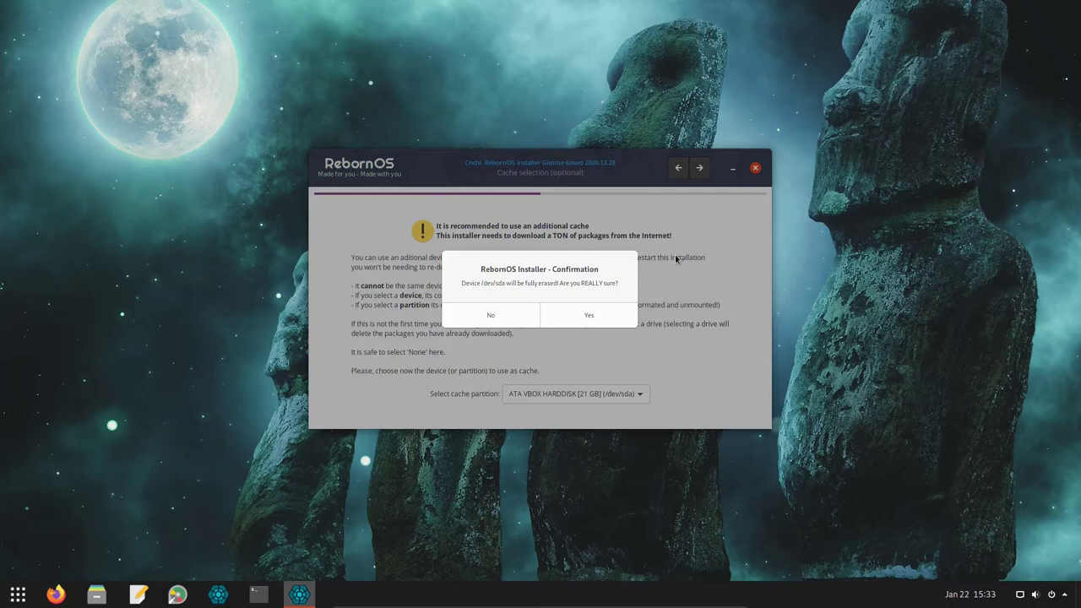
left_click(590, 315)
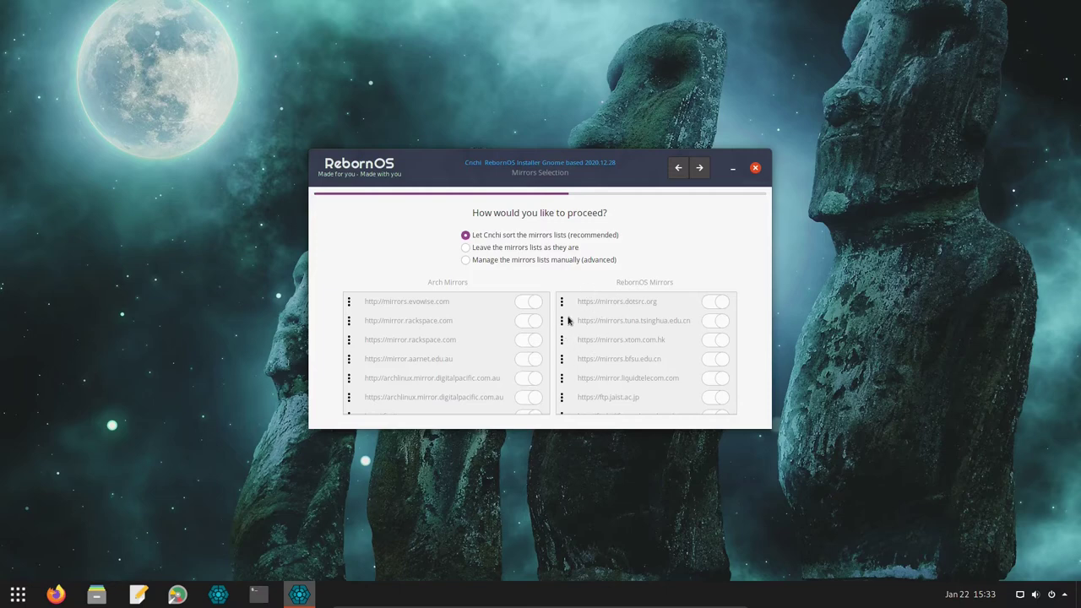
Keep automatic mirror sorting, choose erase-disk installation, and accept the drive and boot loader
left_click(700, 169)
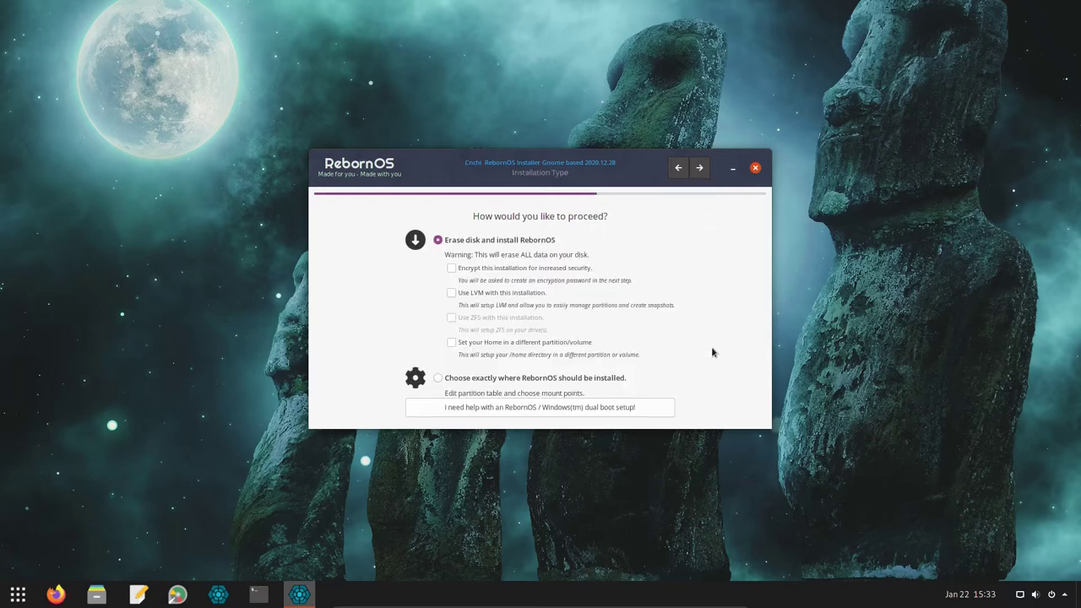
left_click(702, 168)
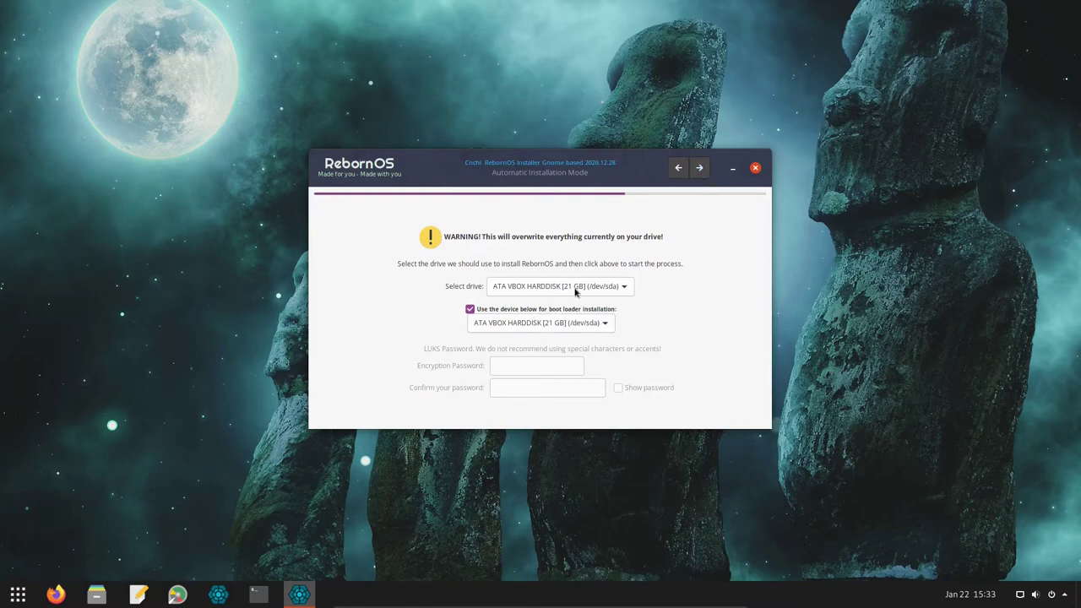
left_click(699, 171)
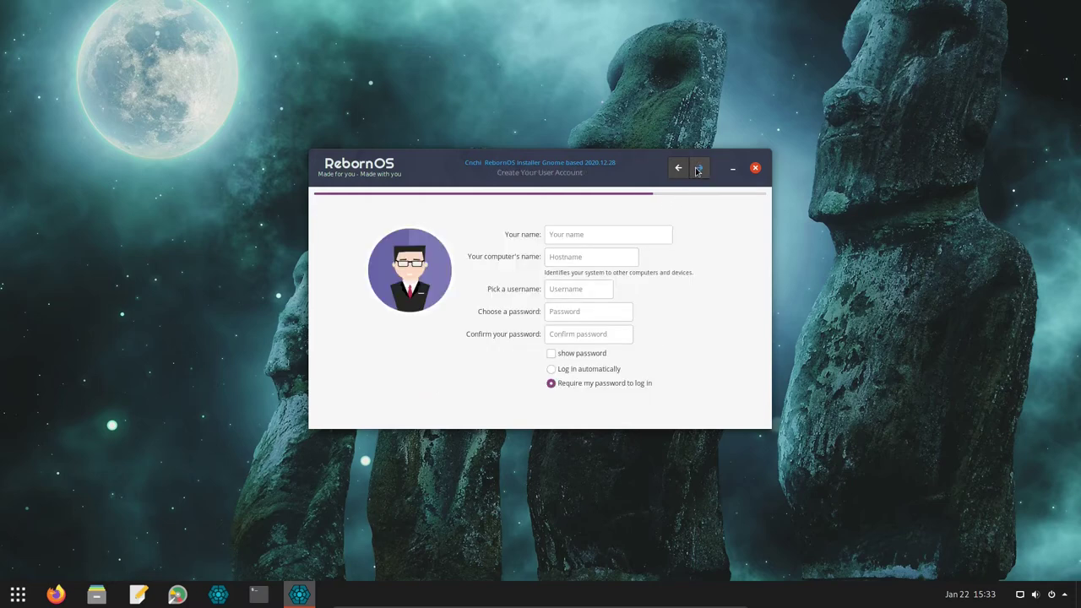
Enter the user's full name and set the computer name to rebornOS-VM
left_click(630, 234)
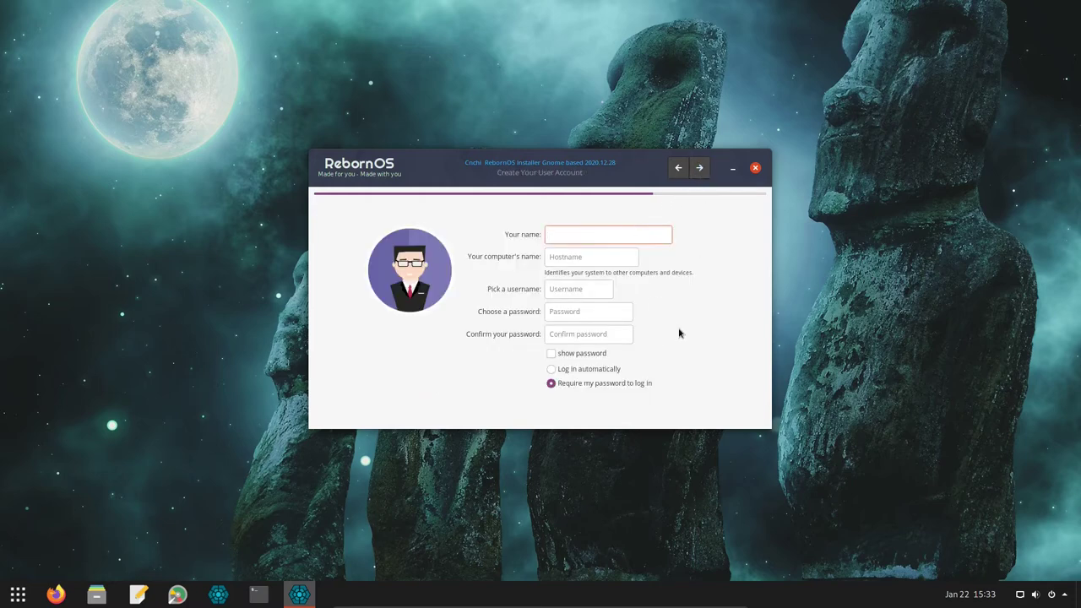
type("Dan Calloway")
key("Tab")
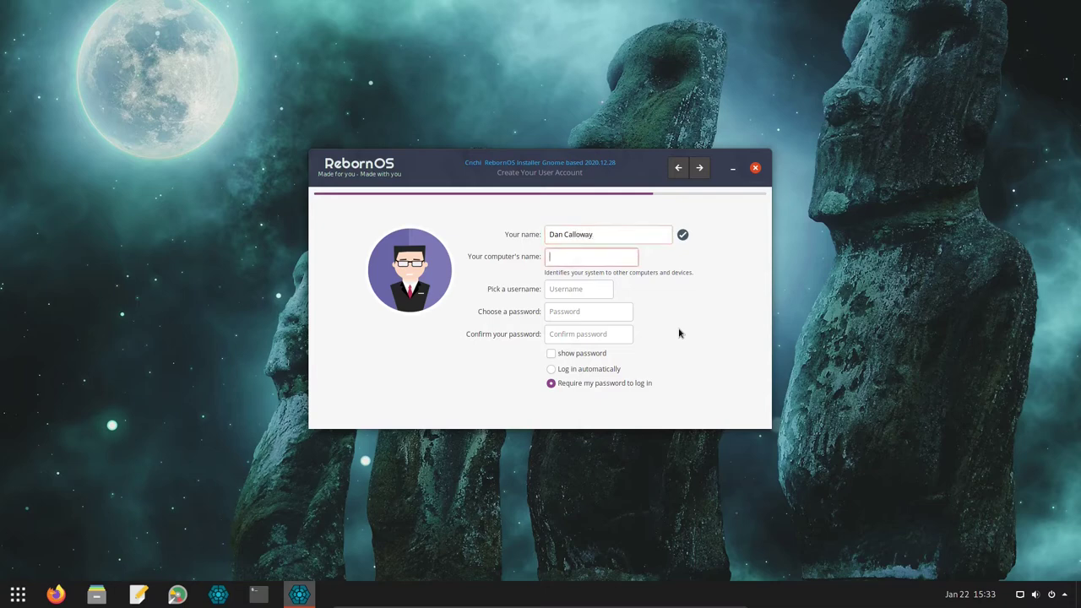
type("rebornOS-VM")
Enter a username and the account password twice, then go to the summary
left_click(571, 288)
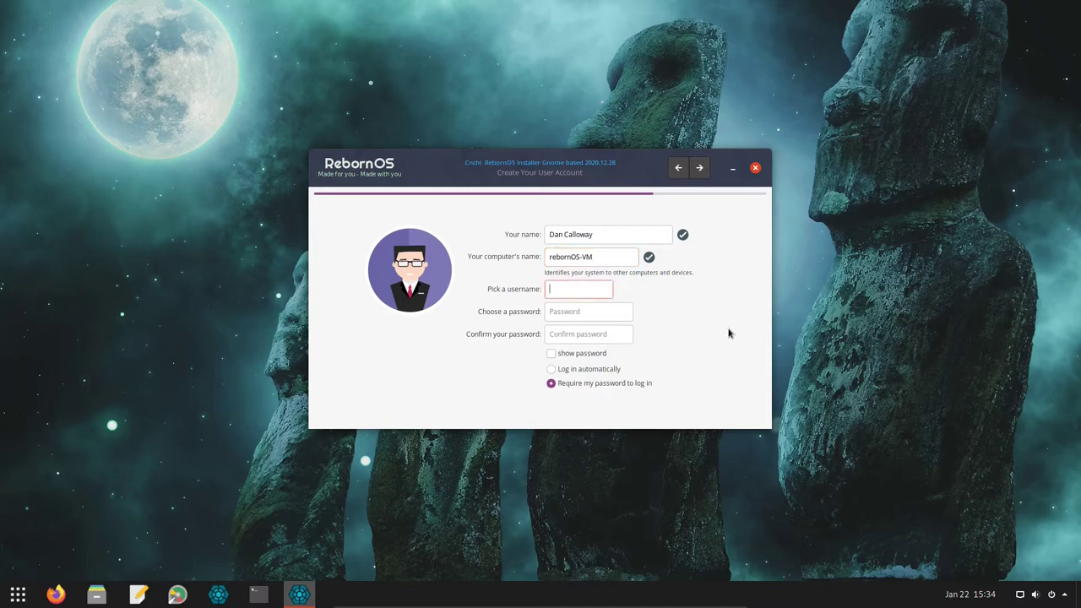
type("datapioneer")
key("Tab")
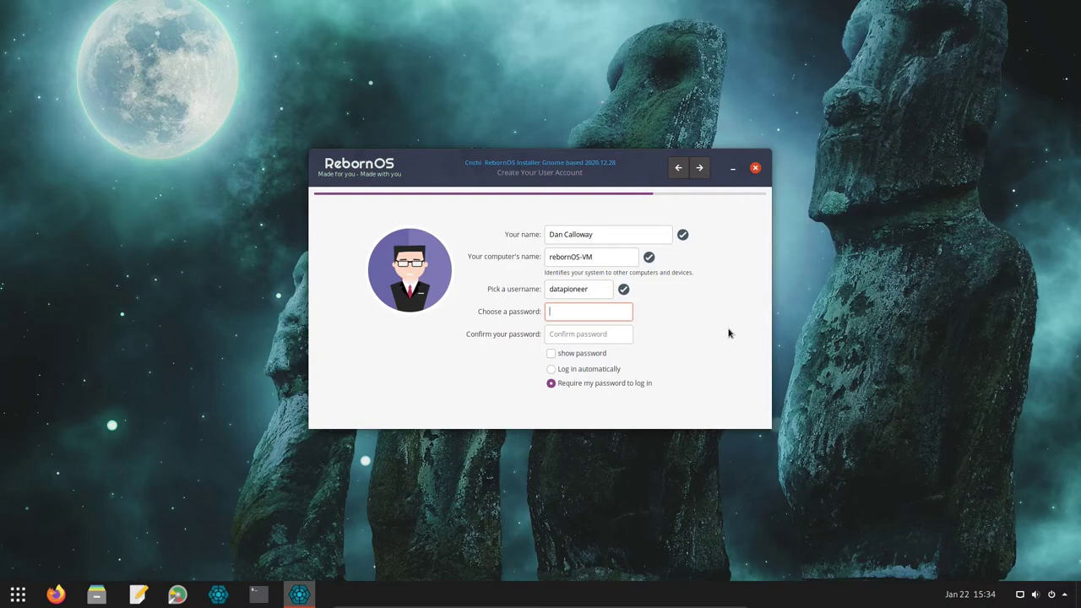
type("•••••••••••••")
key("Tab")
type("••••••••••••••")
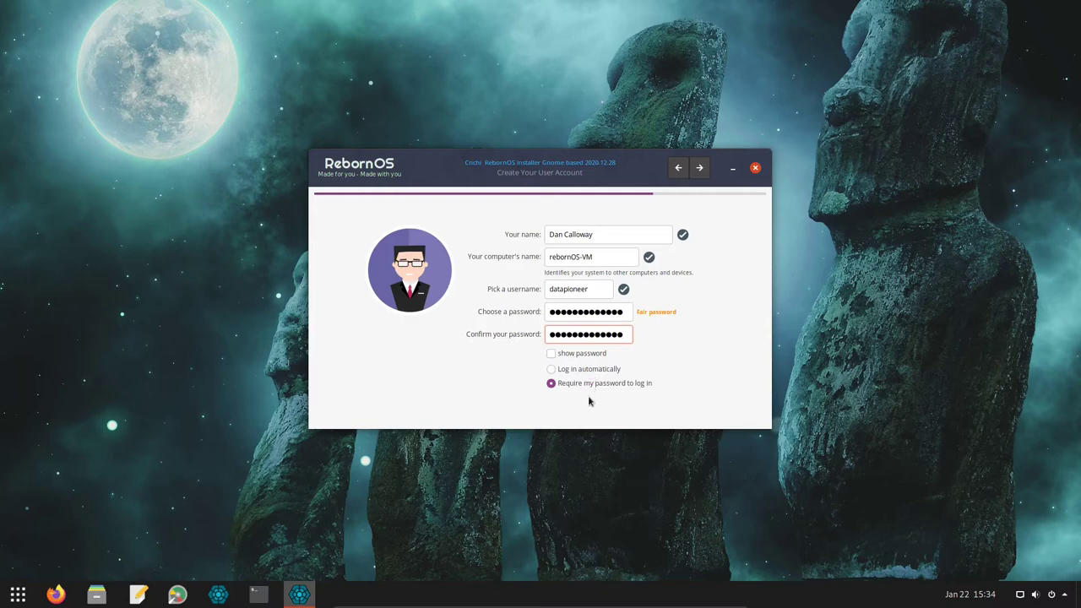
left_click(699, 167)
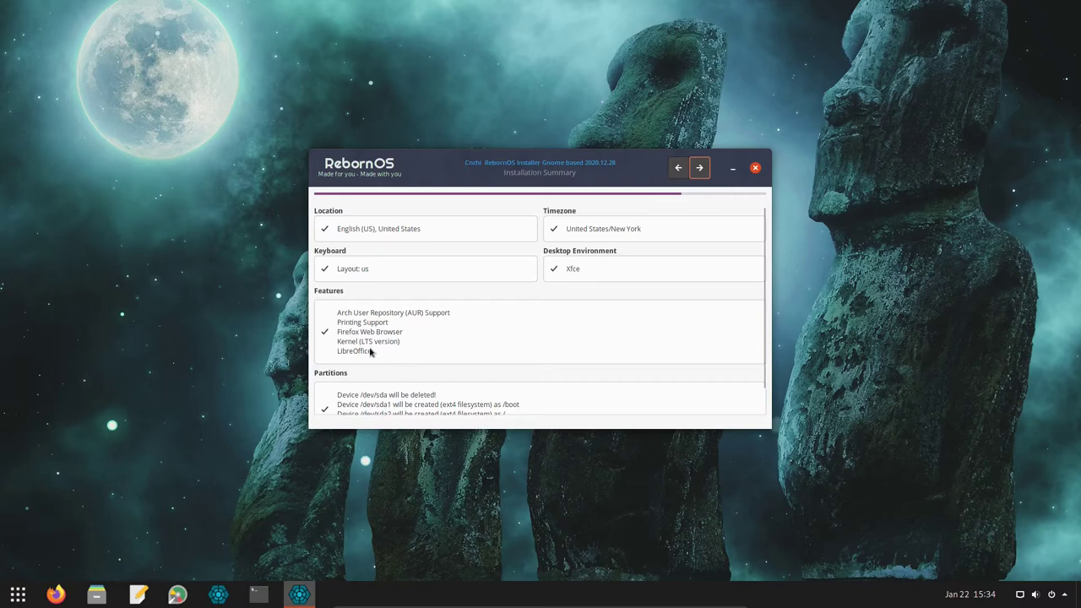
Review the Installation Summary of the /dev/sda partitions and start the installation
scroll(388, 331, "down", 1)
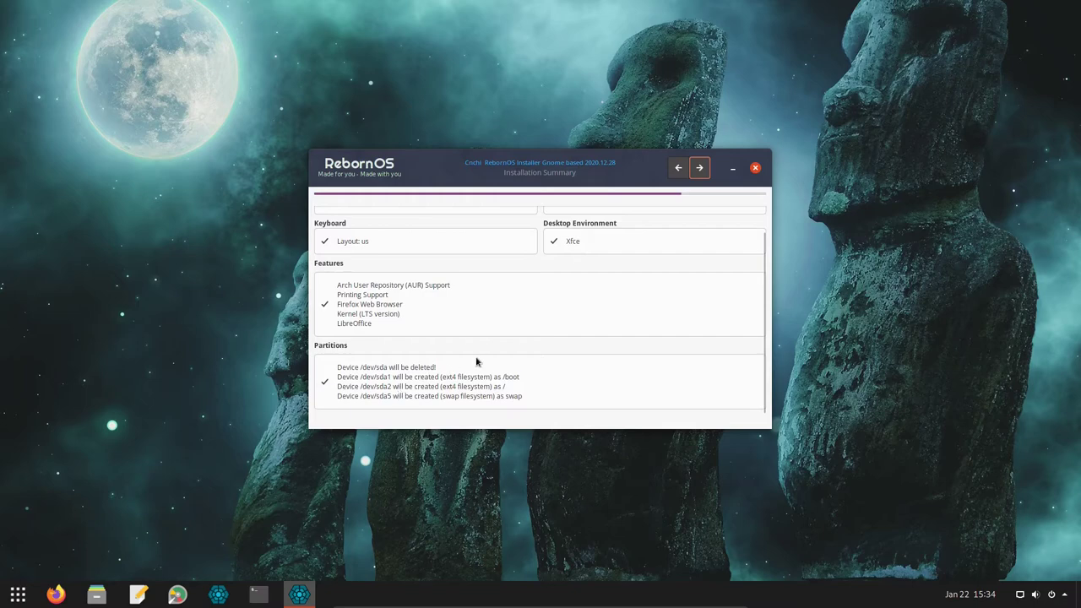
scroll(477, 361, "up", 1)
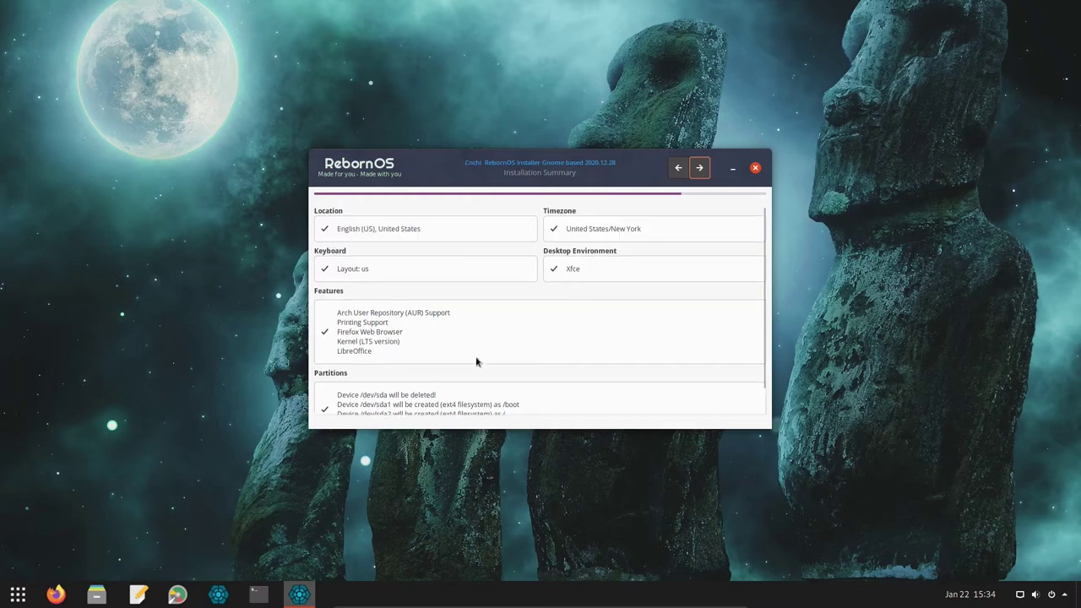
left_click(699, 169)
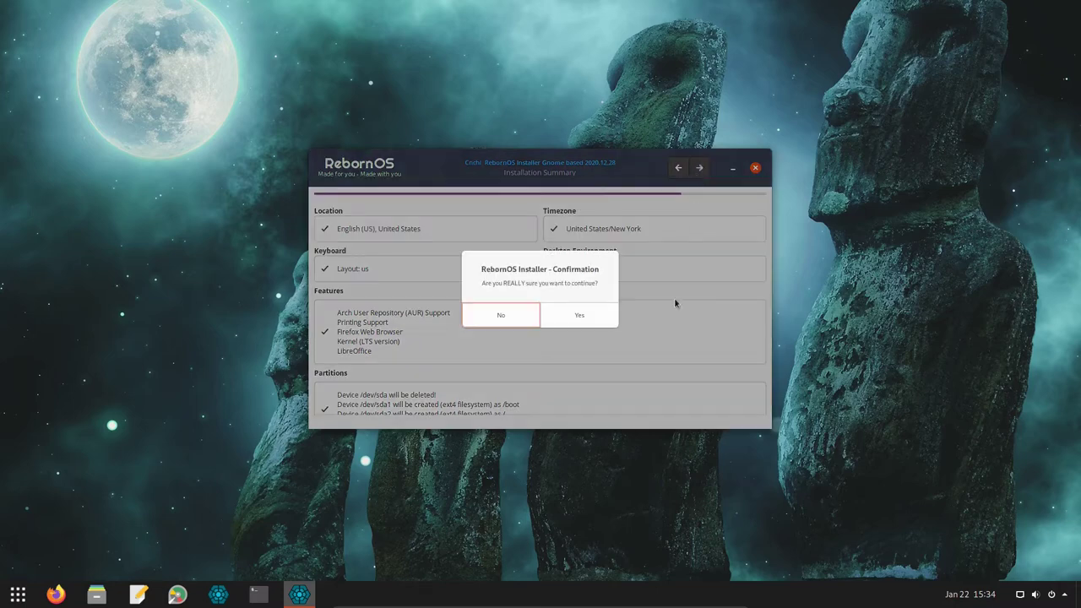
Confirm the RebornOS Installer prompt to begin installing
left_click(563, 321)
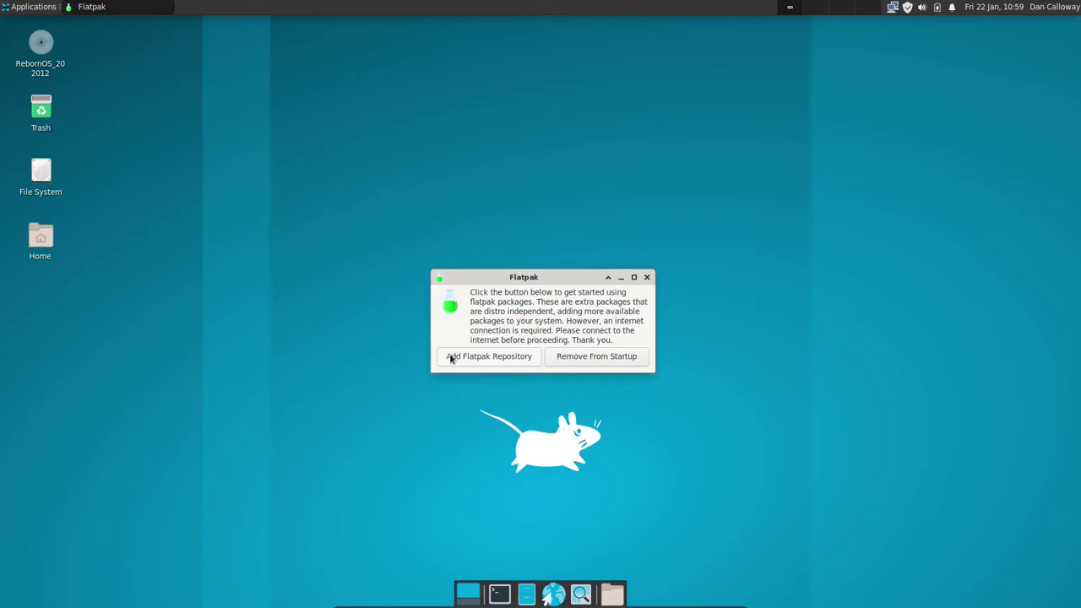
Add the Flatpak repository with the administrator password and dismiss the GNOME Software welcome
left_click(450, 358)
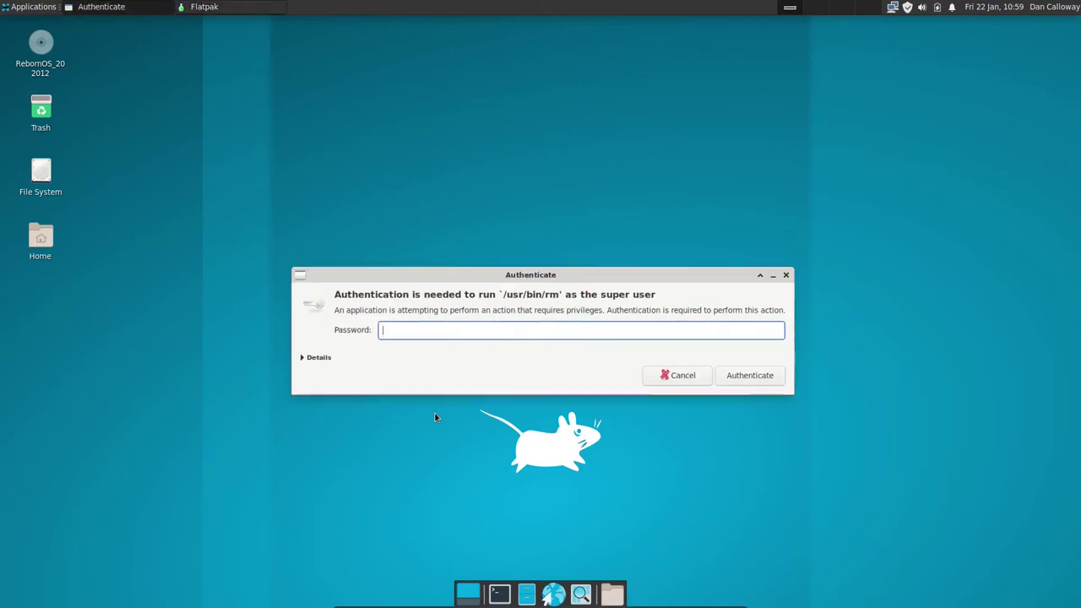
type("●●●●●●●●●●●●●")
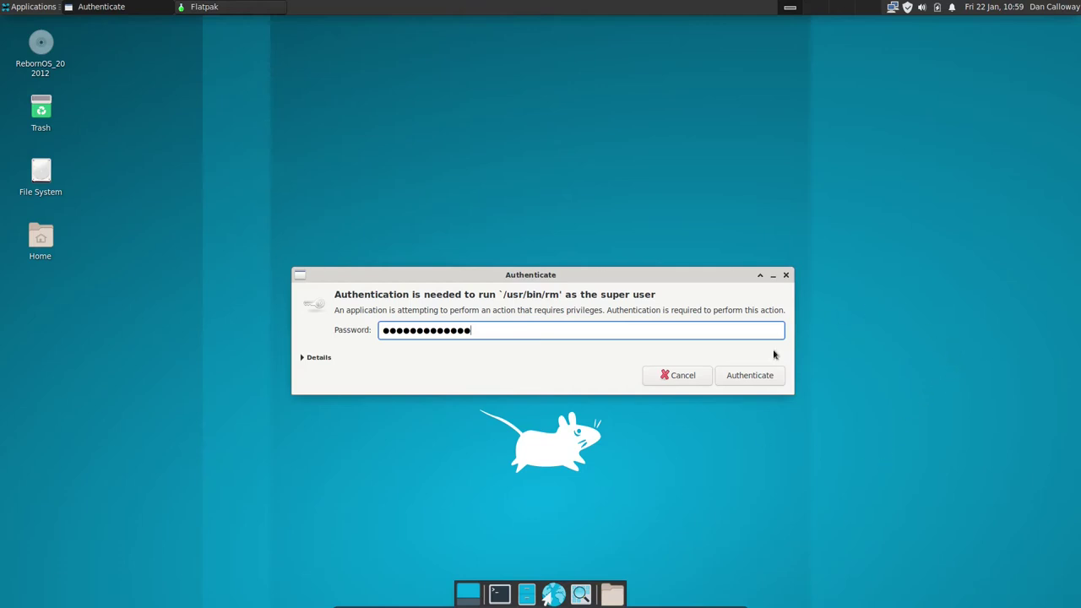
left_click(756, 377)
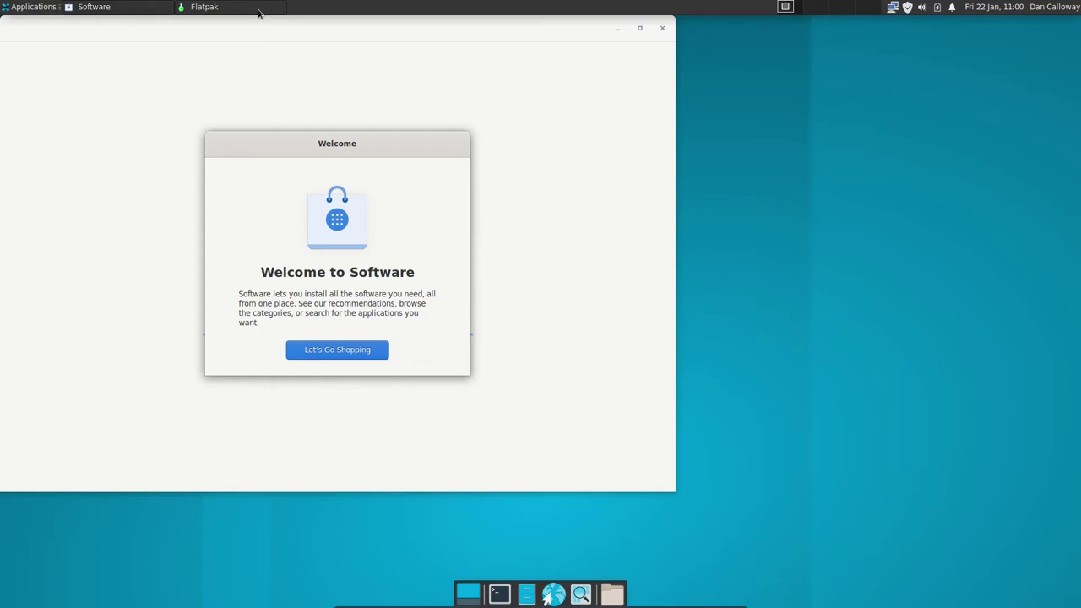
key("Return")
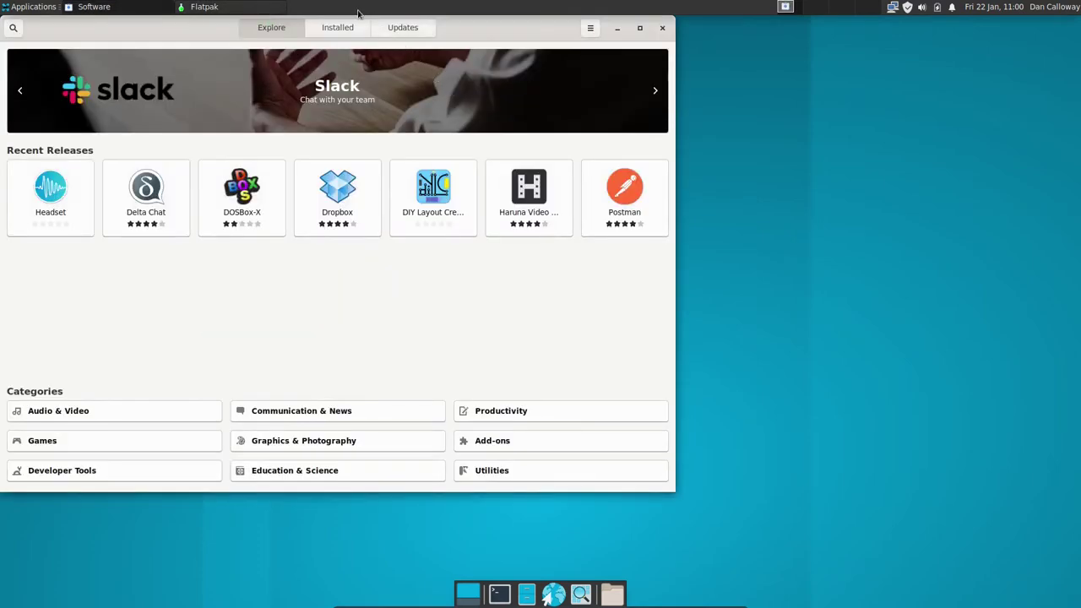
left_click_drag(202, 31, 401, 68)
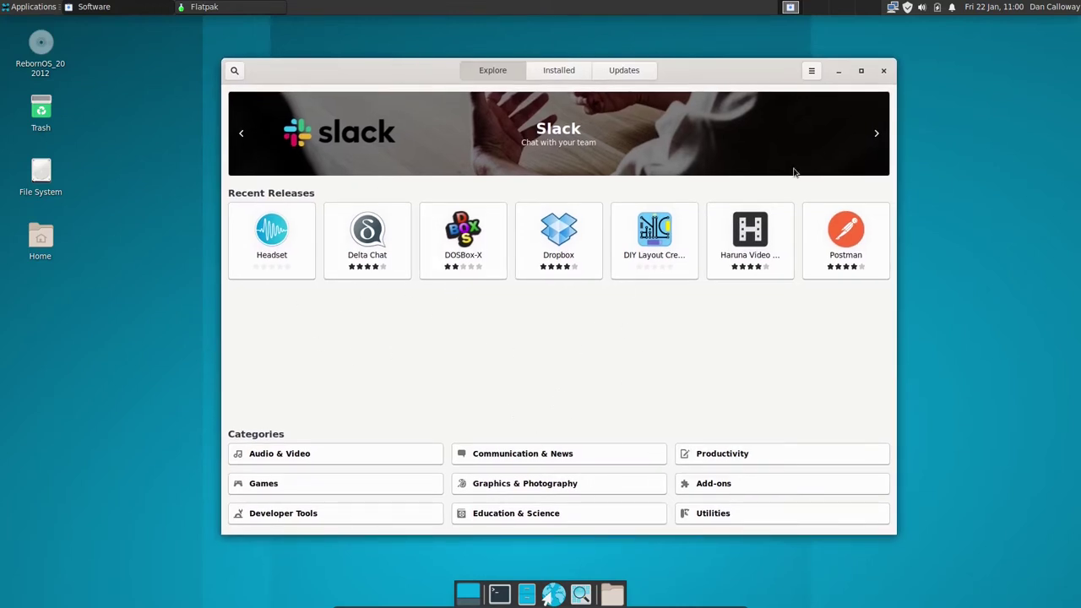
Close GNOME Software and remove the Flatpak prompt from startup with the administrator password
left_click(884, 71)
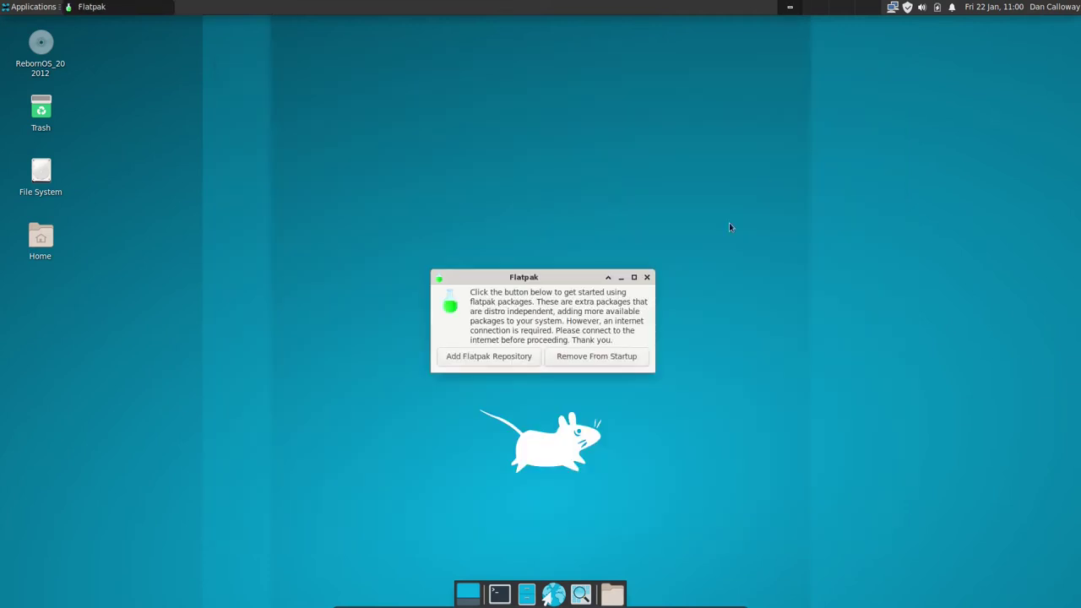
left_click(597, 356)
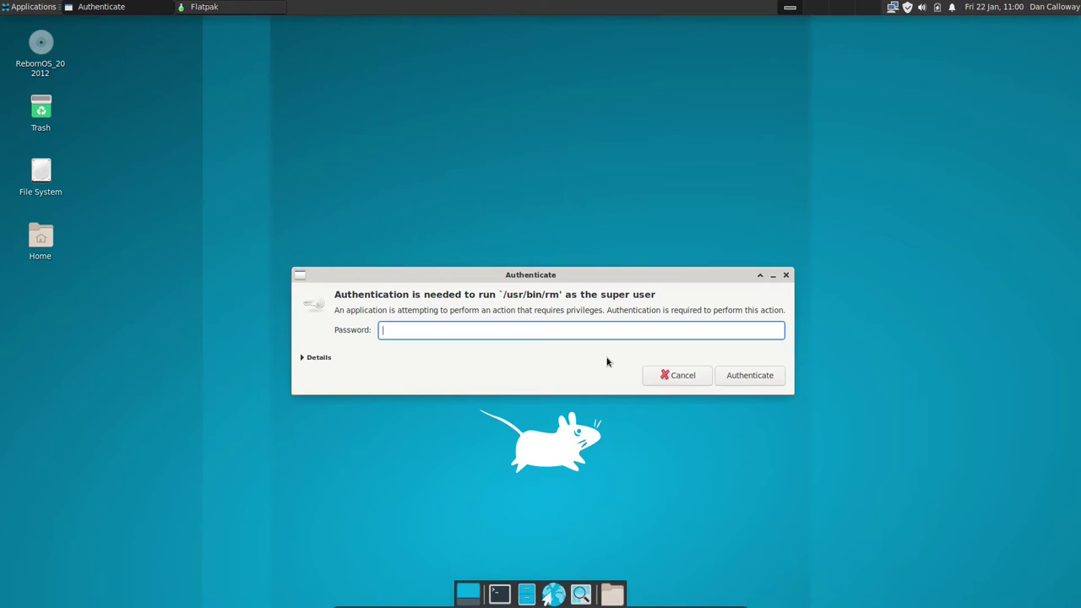
type("*************")
left_click(750, 375)
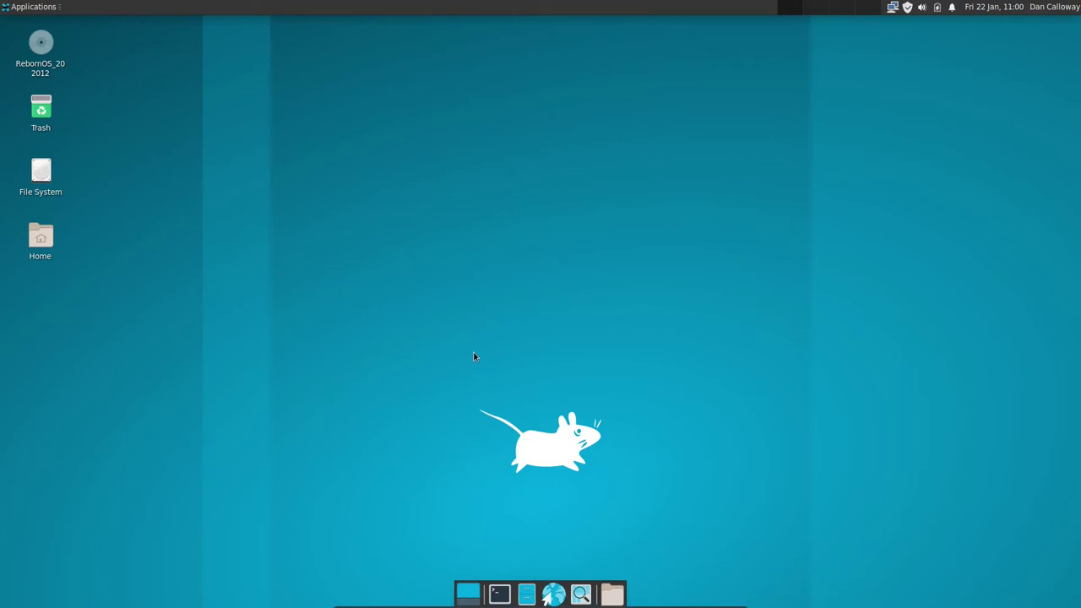
Open a terminal in the Desktop folder, centre it, and try running htop
right_click(486, 270)
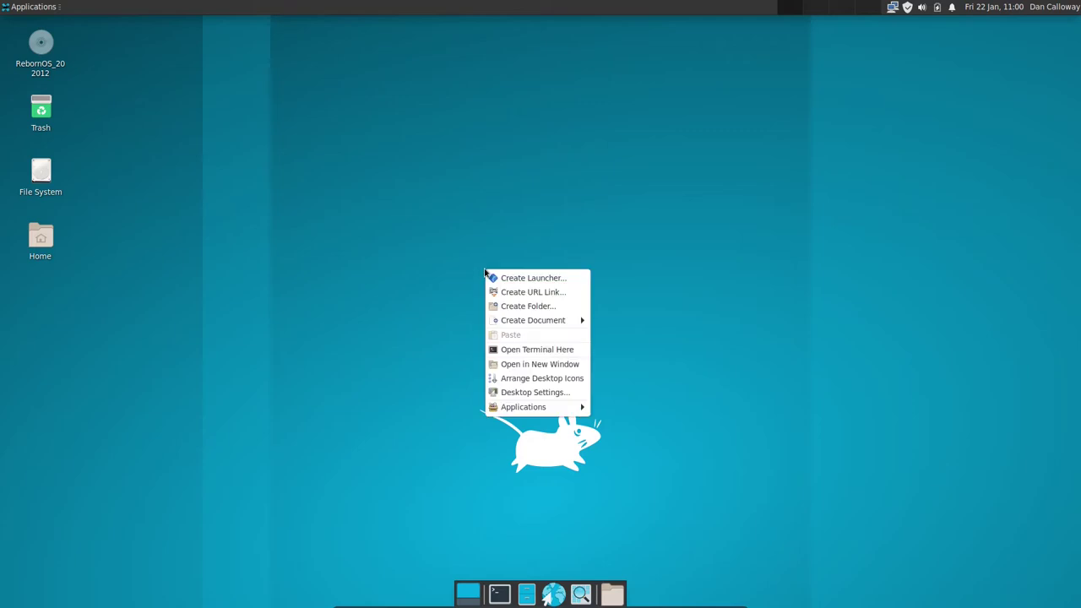
left_click(500, 349)
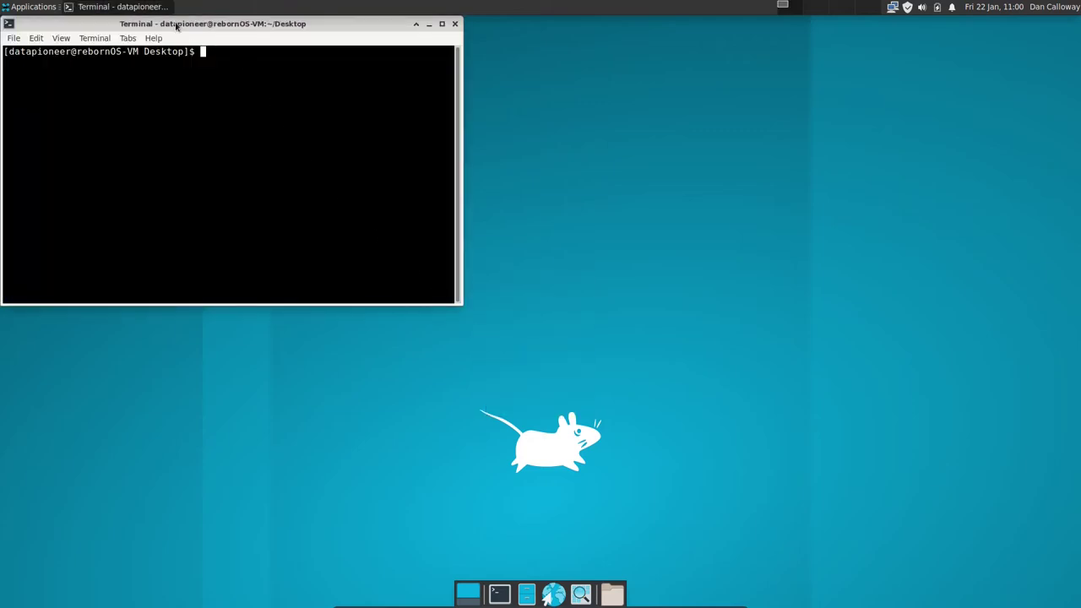
left_click_drag(96, 32, 402, 118)
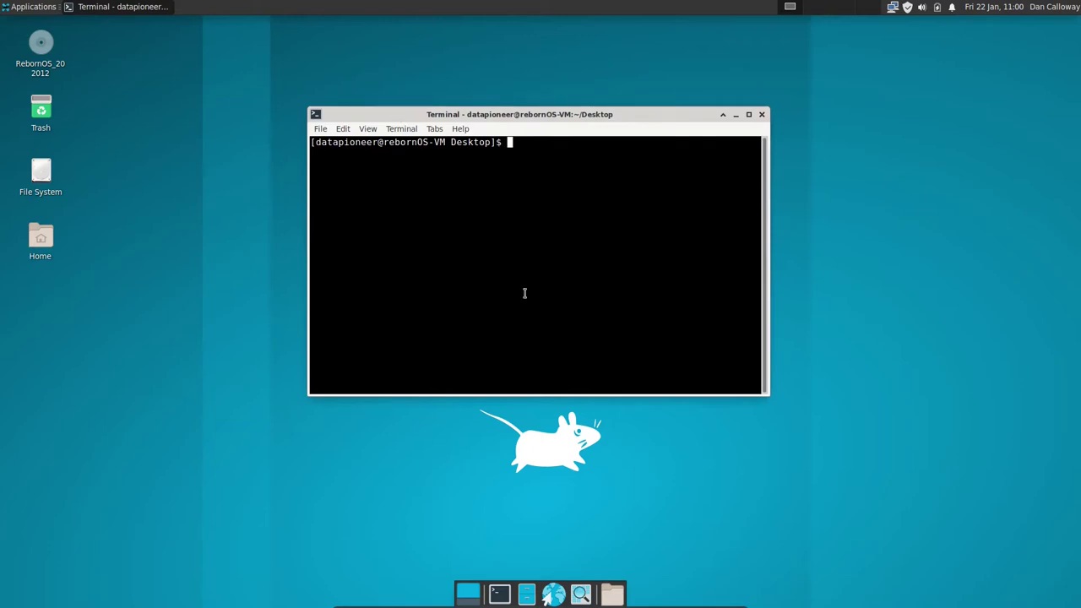
type("htop")
key("Return")
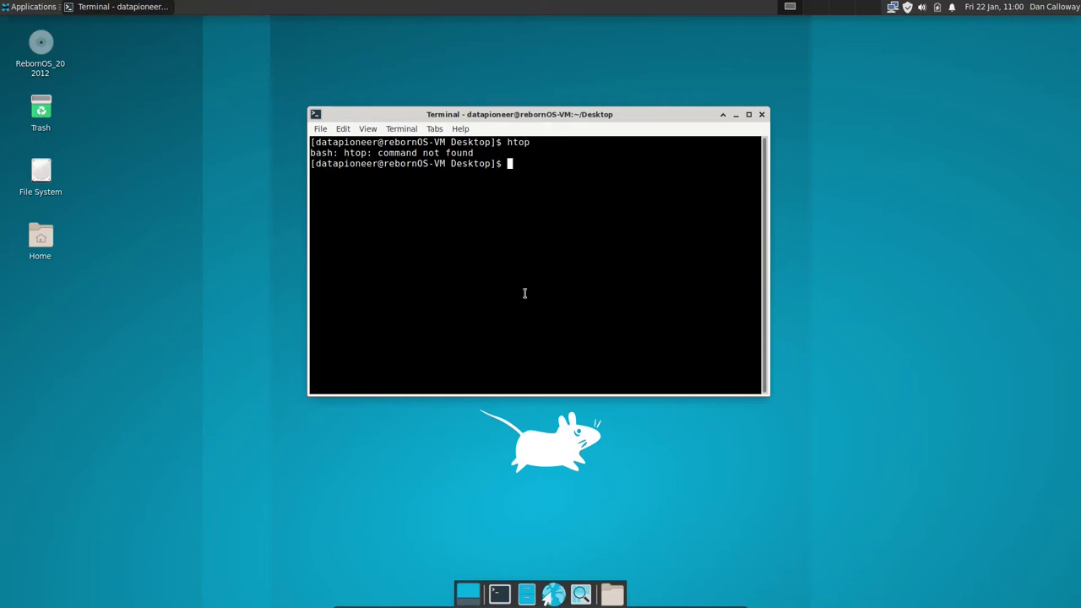
Install htop with sudo pacman -S htop, entering the password and confirming with y
type("sdu")
key("BackSpace")
key("BackSpace")
type("udo pacman -S htop")
key("Return")
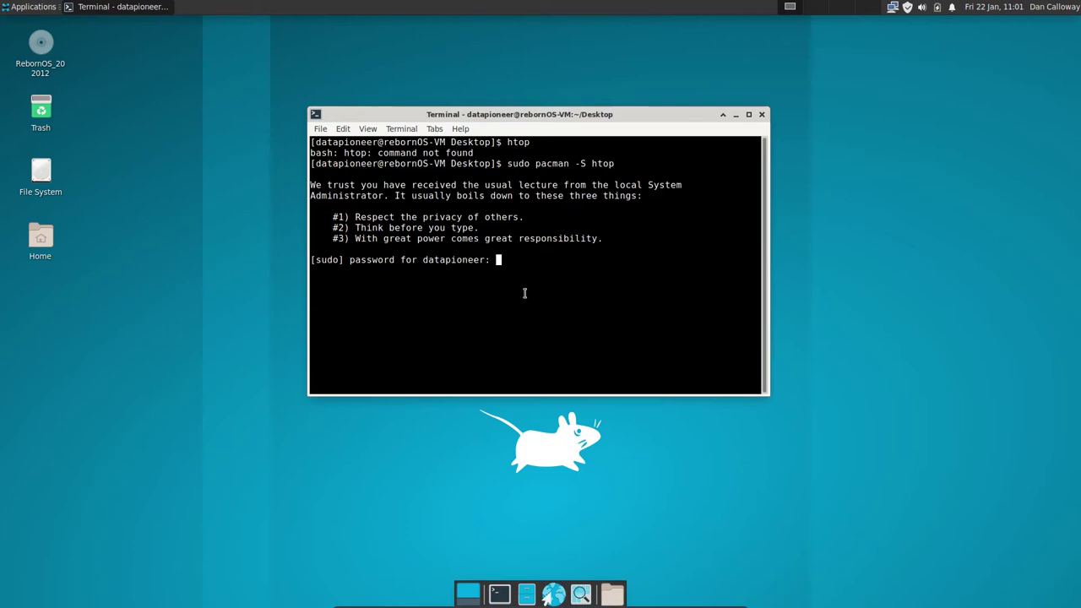
key("Return")
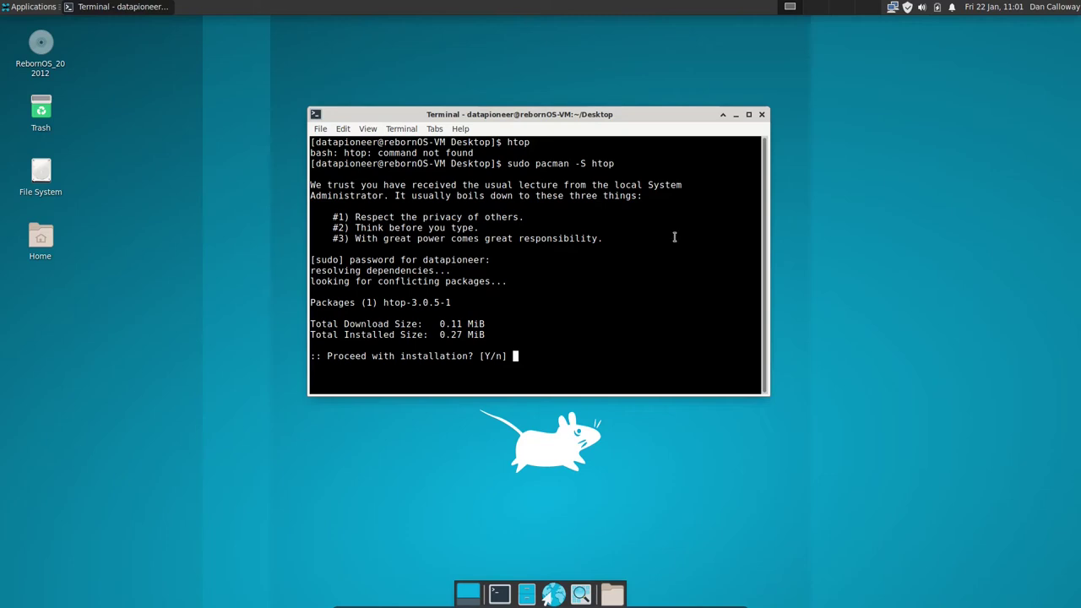
type("y")
key("Return")
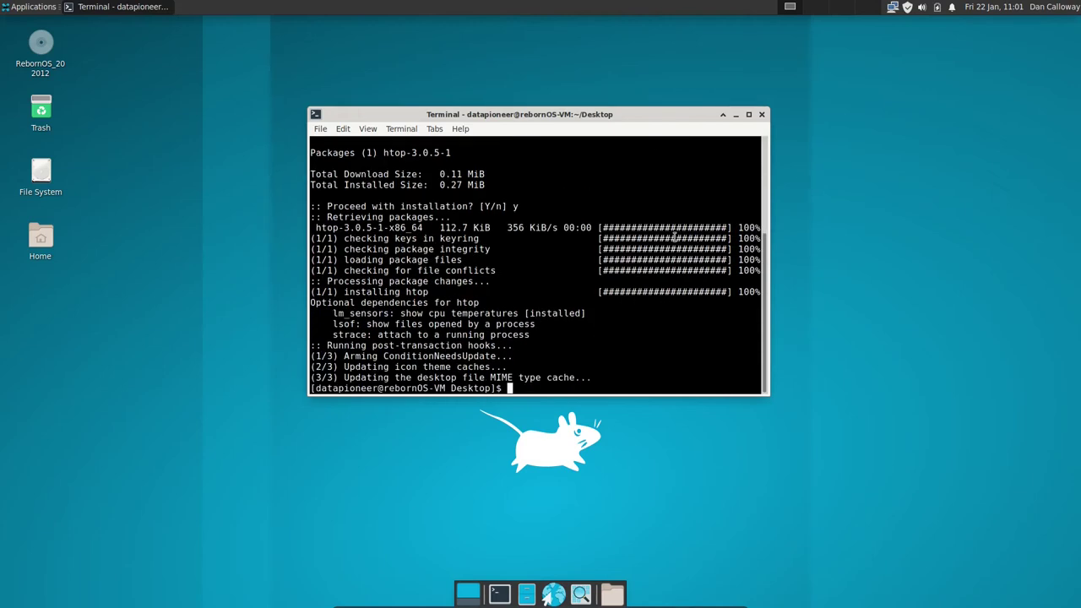
Clear the terminal output and enlarge the terminal text
type("clear")
key("Return")
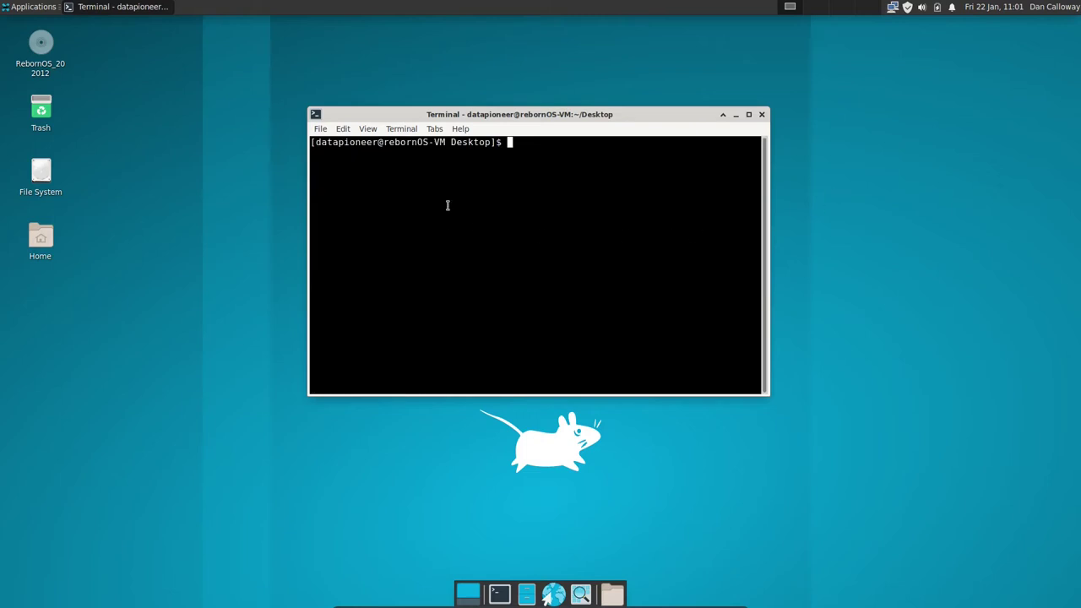
key("ctrl+plus")
key("ctrl+plus")
key("ctrl+plus")
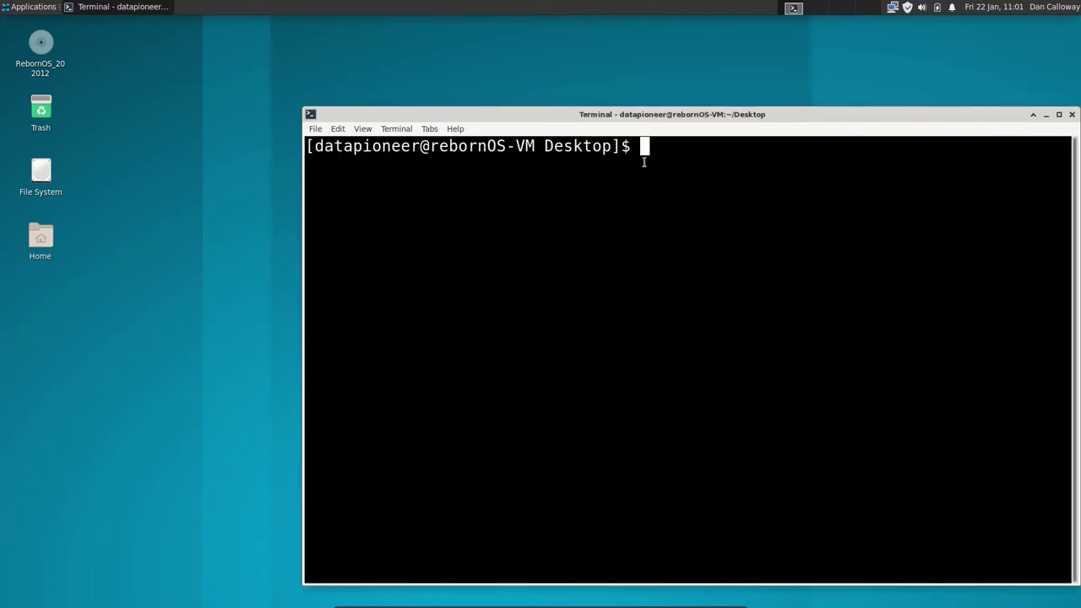
Run htop to browse the live process list, then quit it with q
left_click_drag(547, 116, 474, 77)
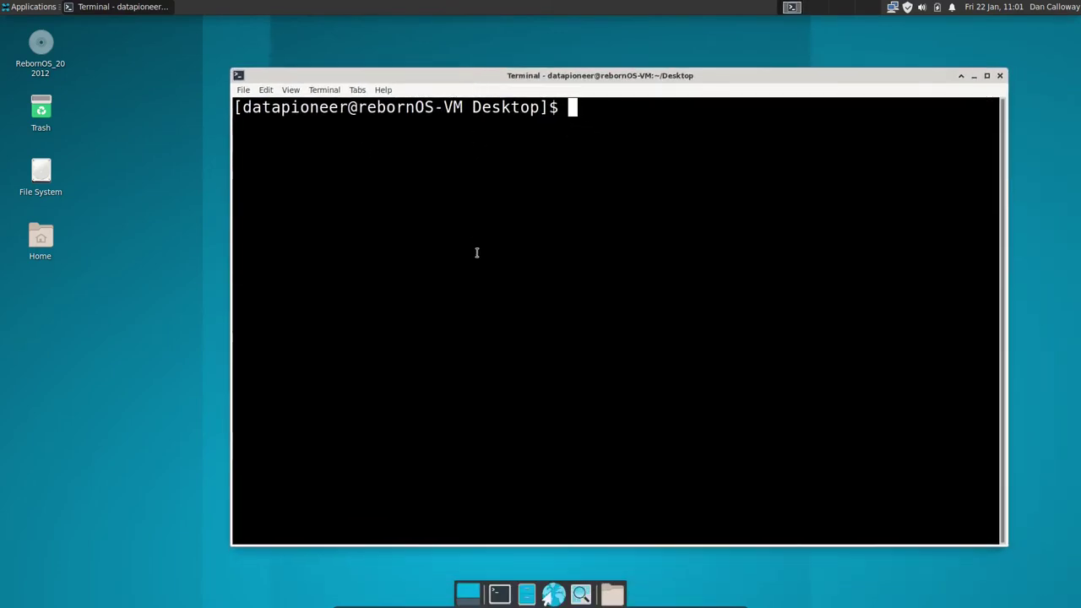
type("htop")
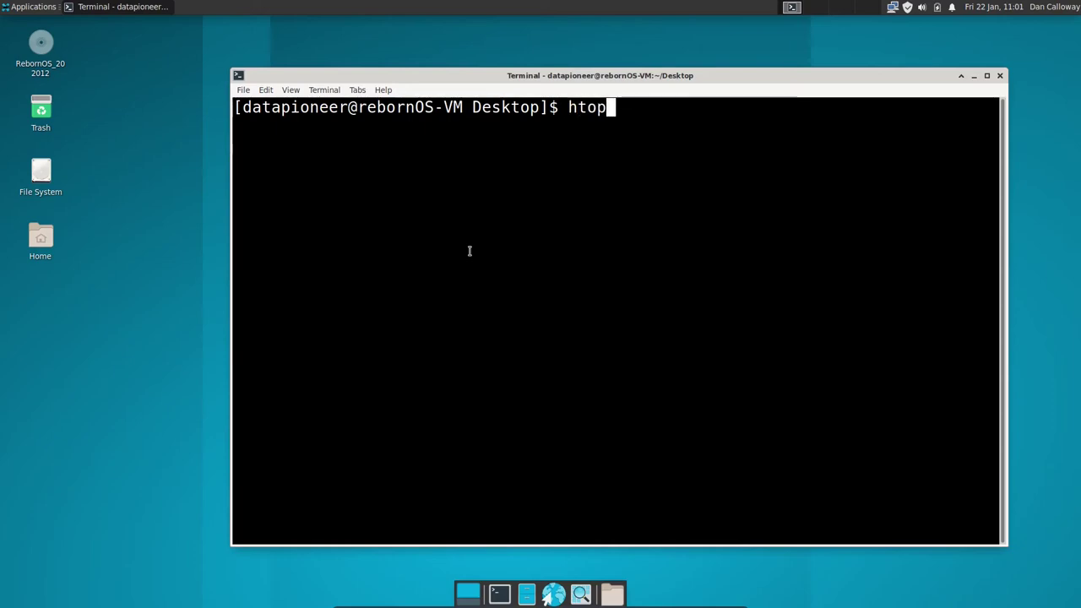
key("Return")
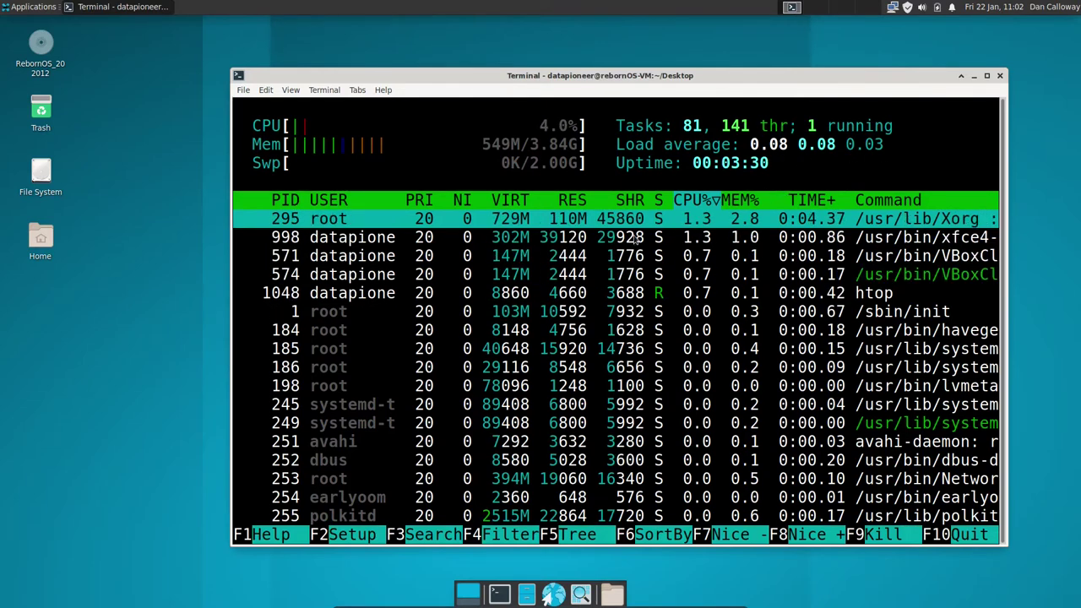
key("q")
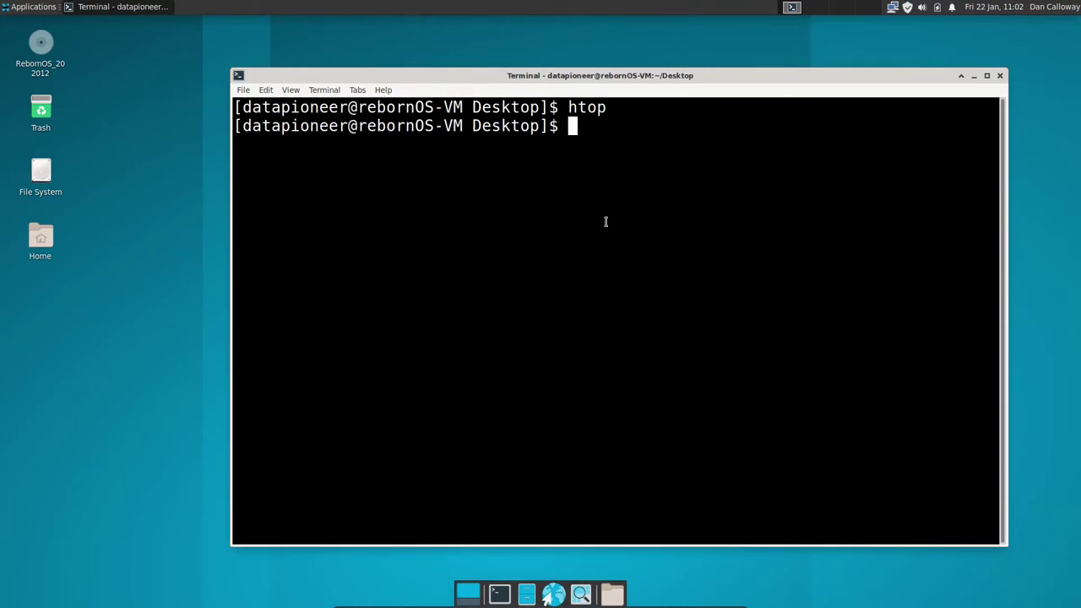
Install glances with sudo pacman -S glances, confirming with y
type("sudo pacm")
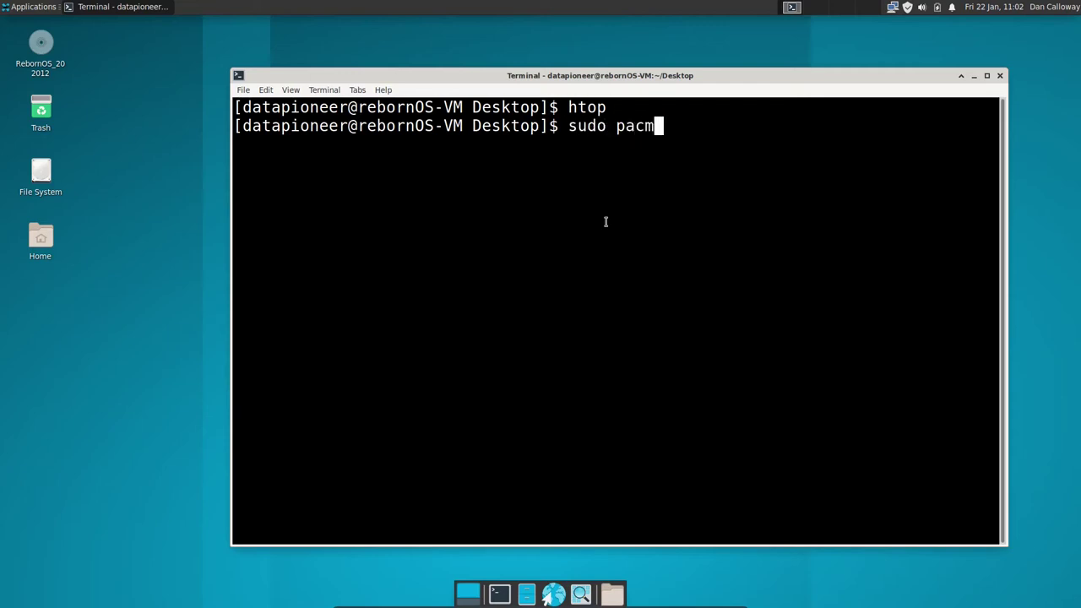
type("an -S glances")
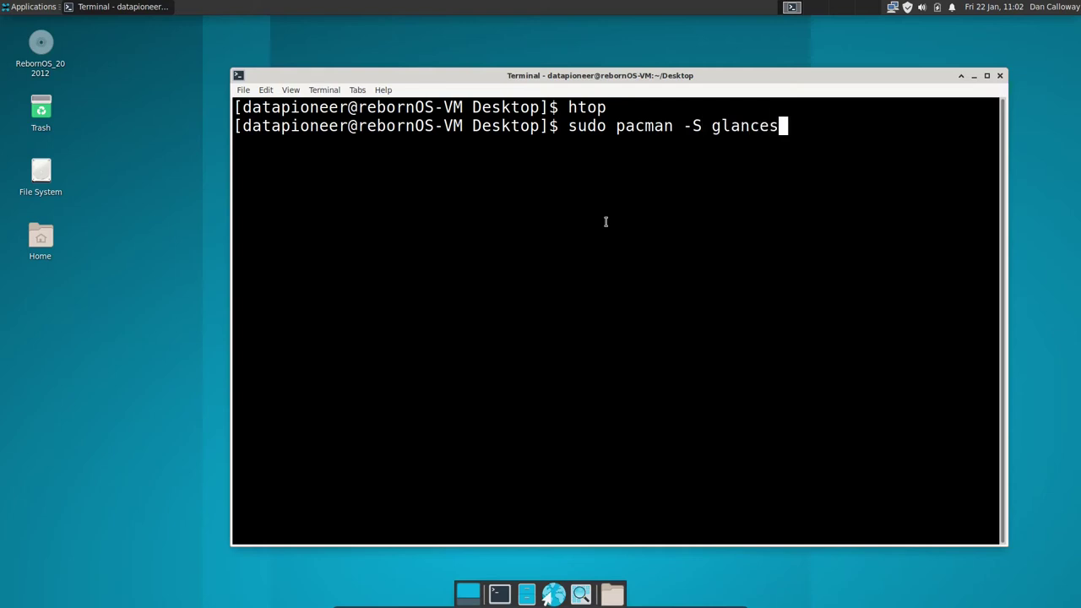
key("Return")
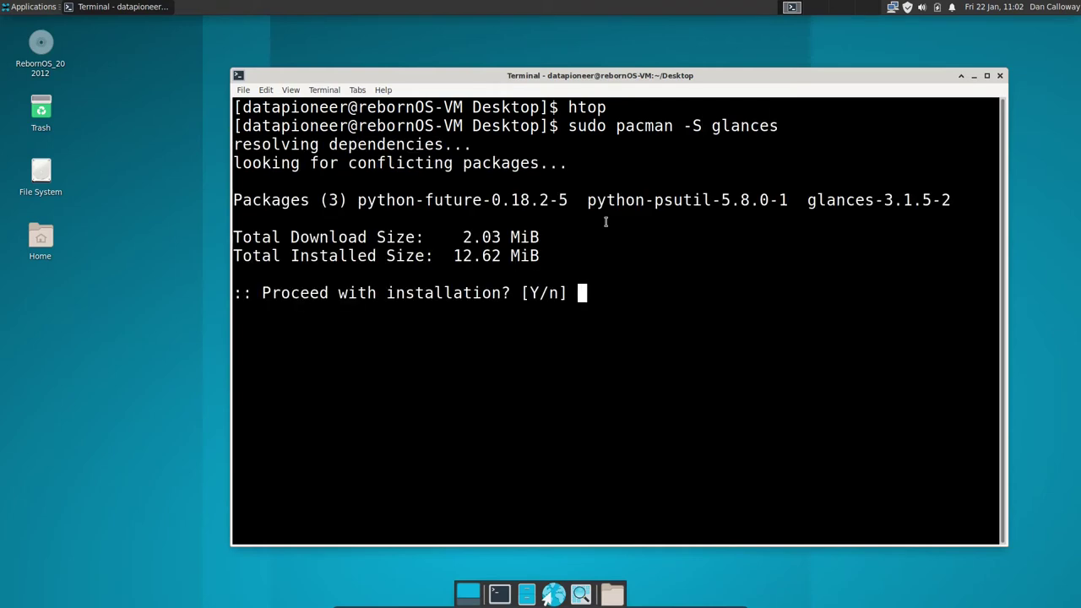
type("y")
key("Return")
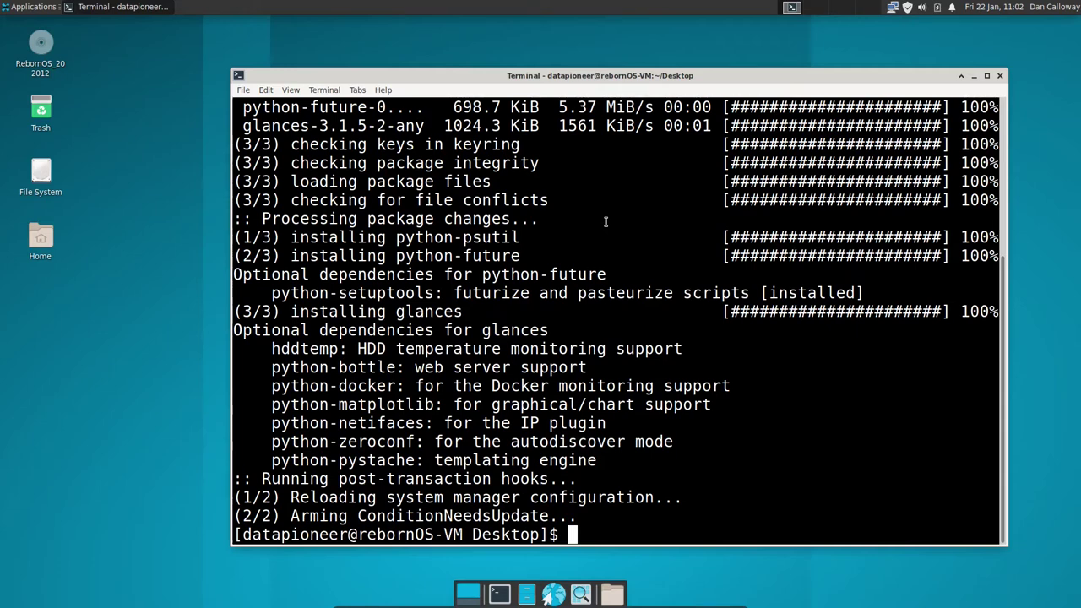
Clear the terminal and launch glances to view live system statistics
type("clear")
key("Return")
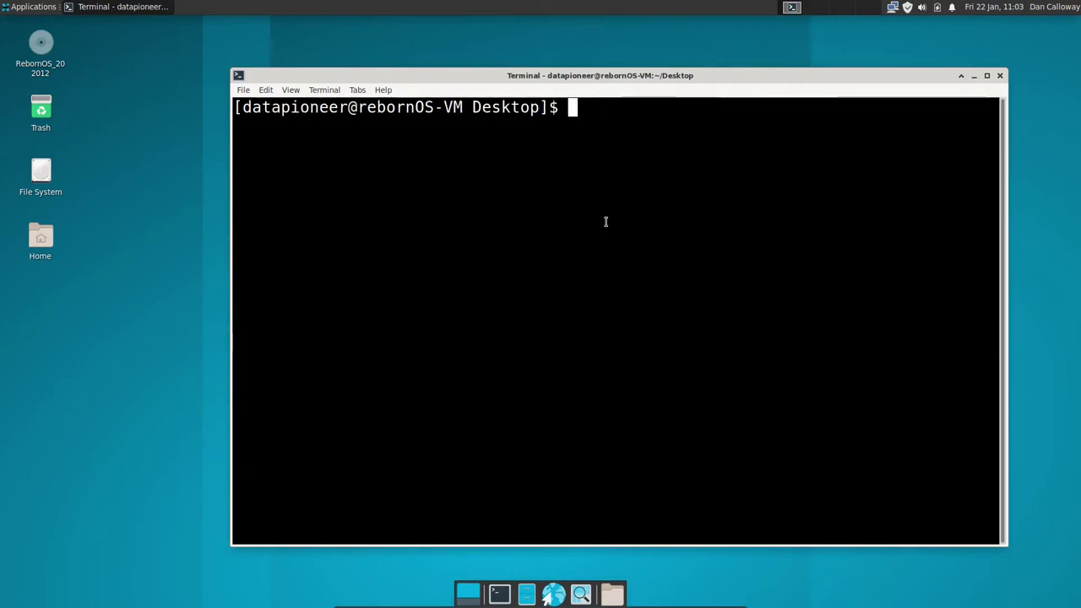
type("glances")
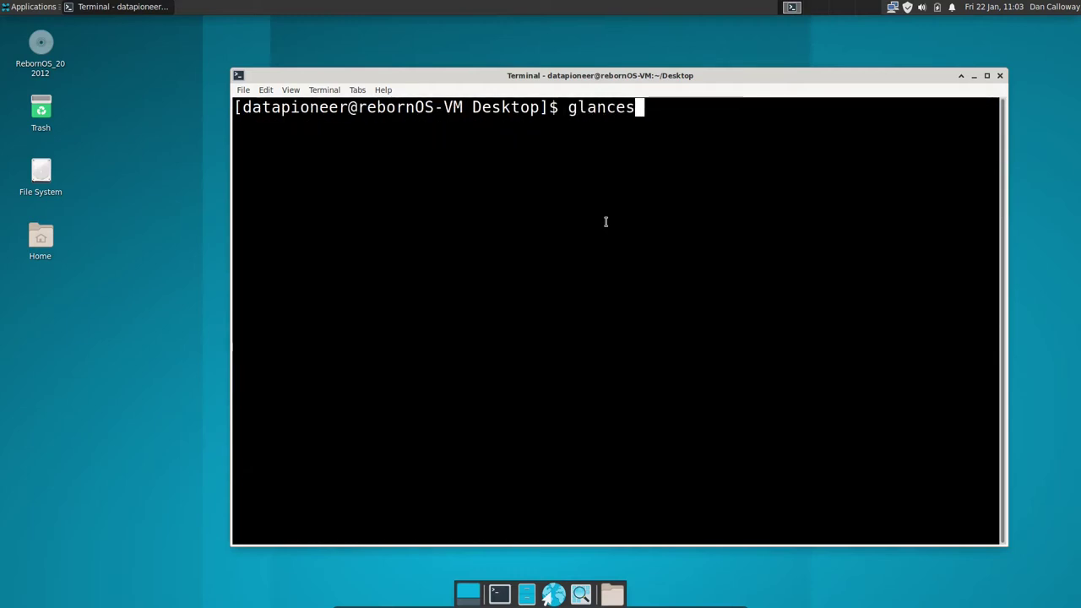
key("Return")
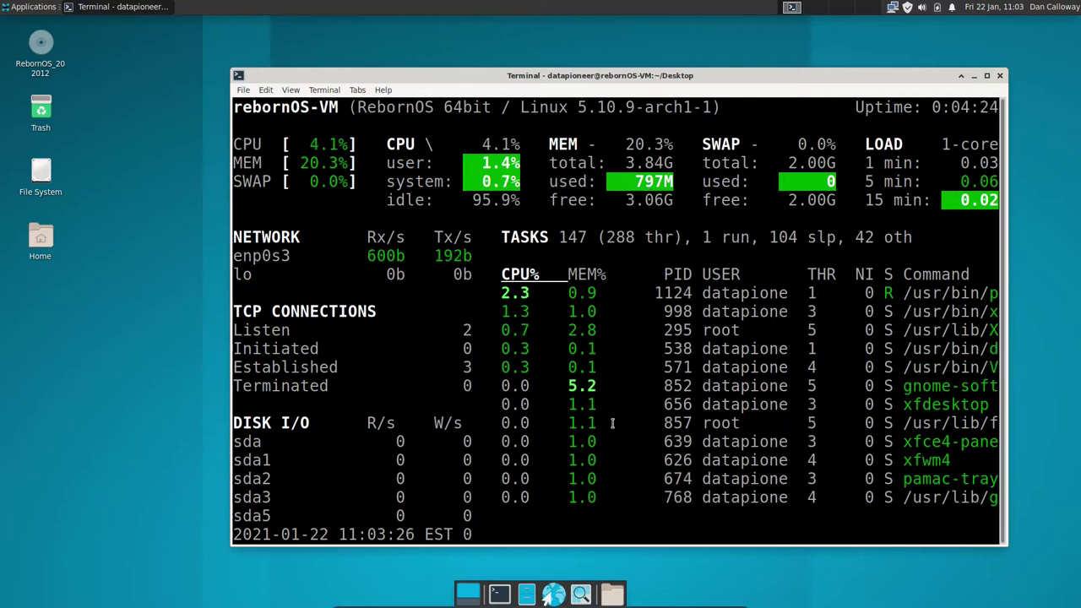
Quit Glances and show the kernel and system information with uname -a
key("q")
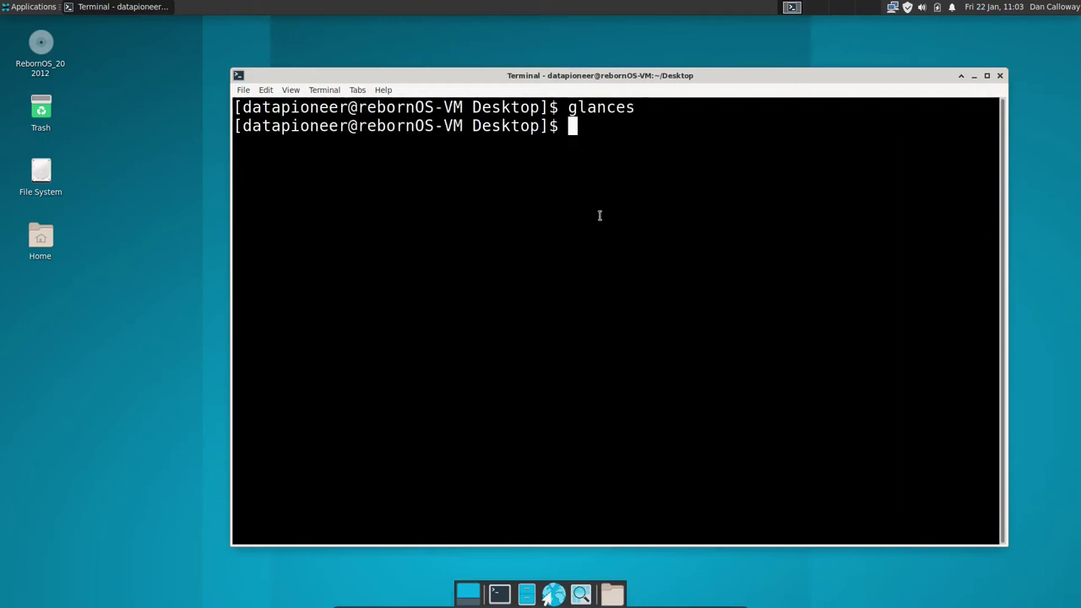
type("uname -a")
key("Return")
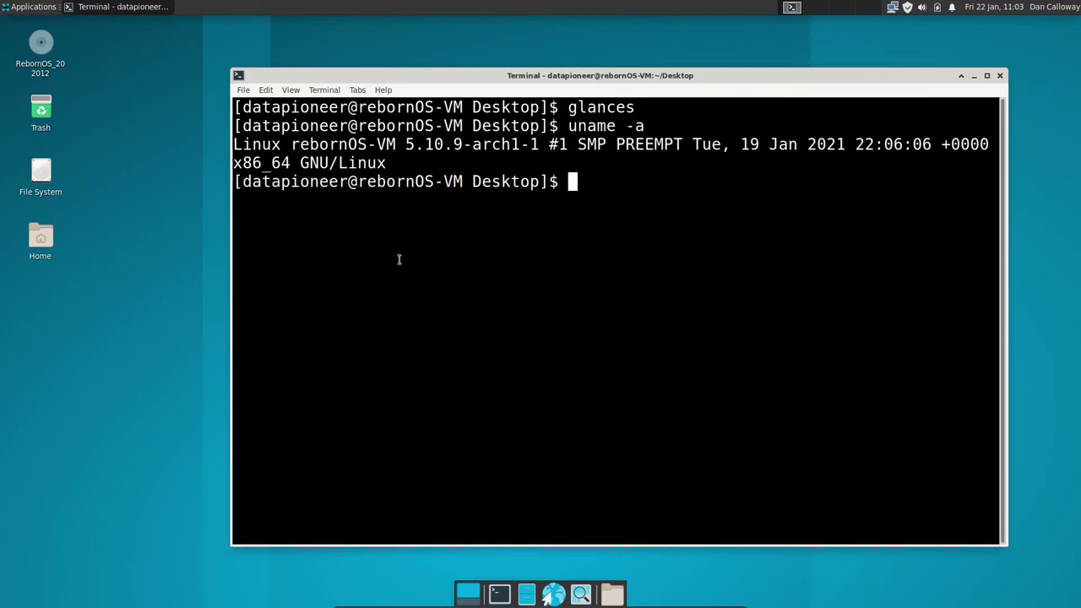
Clear the screen, list the 20G sda disk's boot, root and swap partitions with lsblk, then clear again
type("clear")
key("Return")
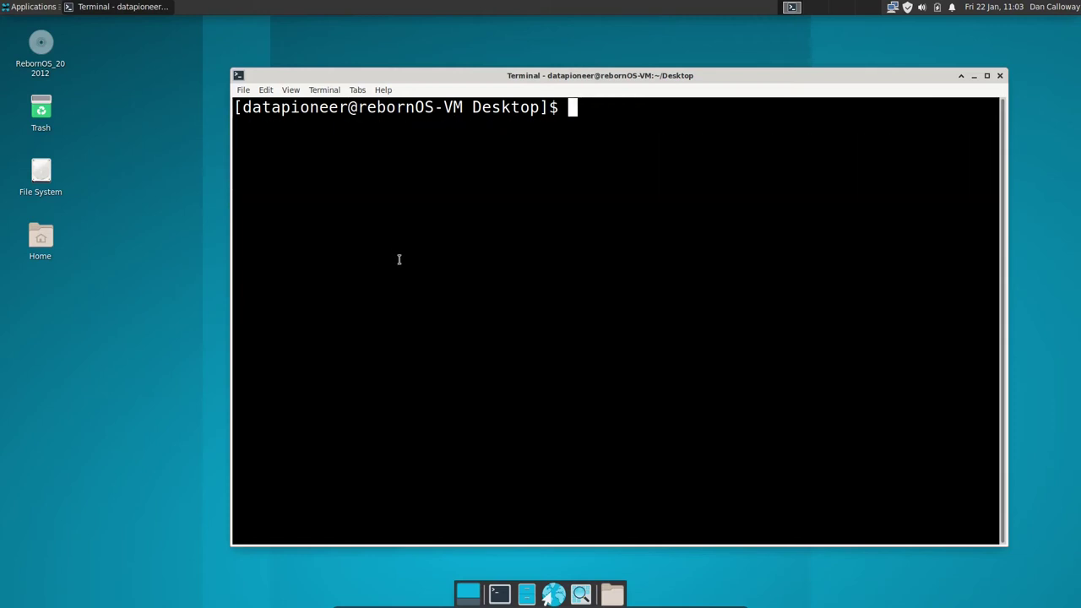
type("lsblk")
key("Return")
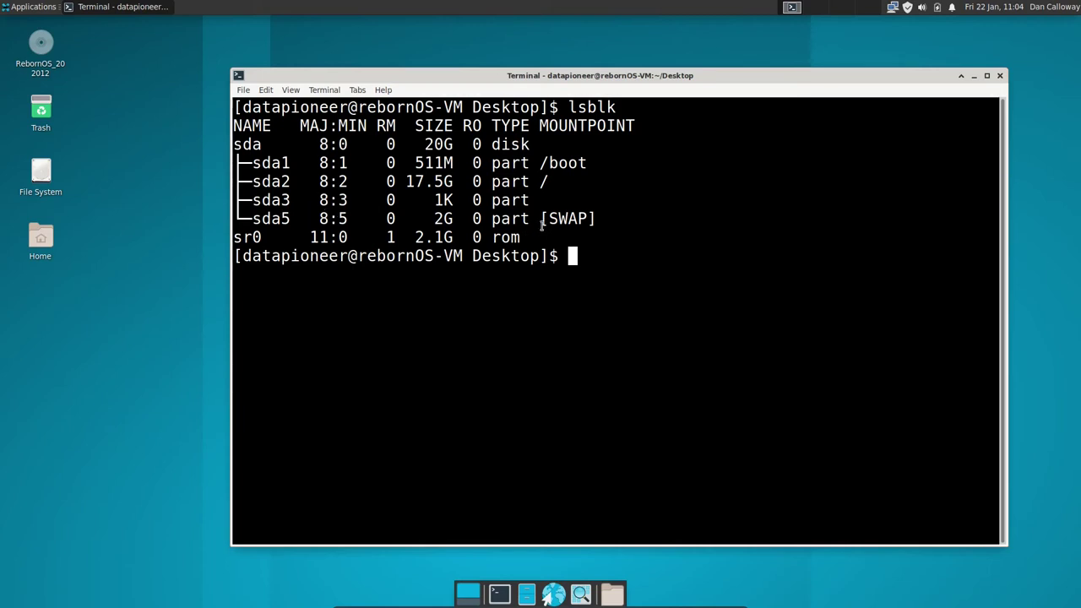
type("clear")
key("Return")
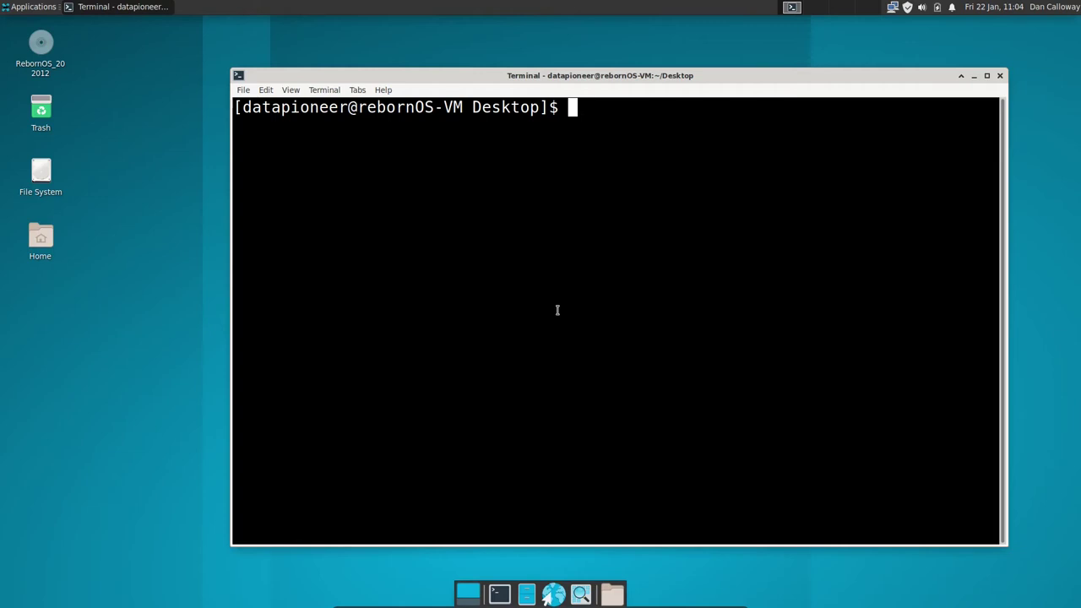
Show filesystem usage with df -kh (18G root, 53% used), then exit the terminal
type("df -kh")
key("Return")
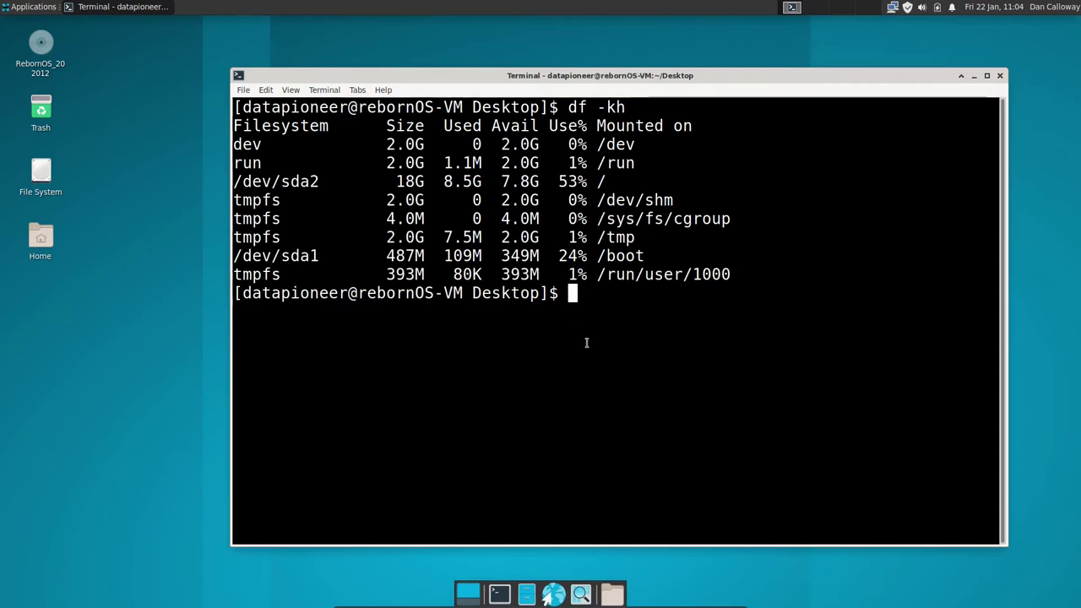
type("exit")
key("Return")
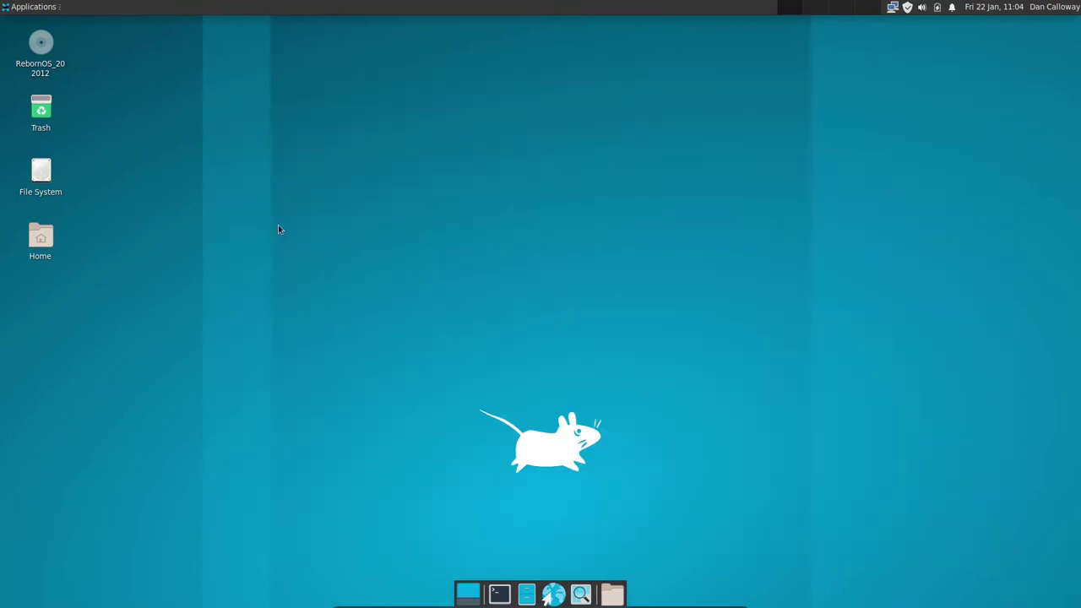
Open the File System root (/) in Thunar, move its window higher, and view the Help menu
double_click(46, 175)
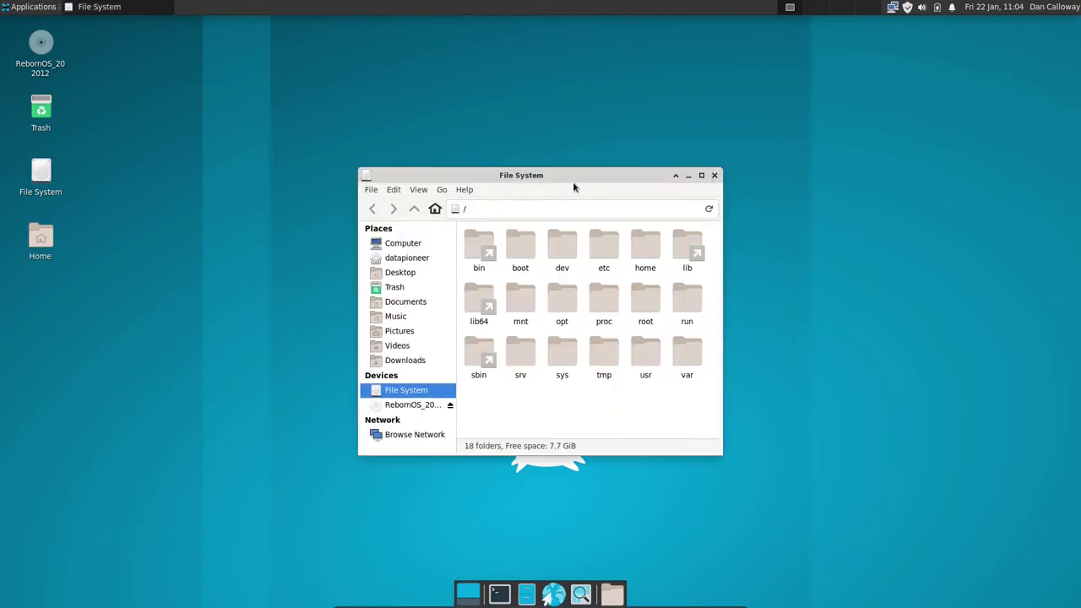
left_click_drag(582, 175, 576, 123)
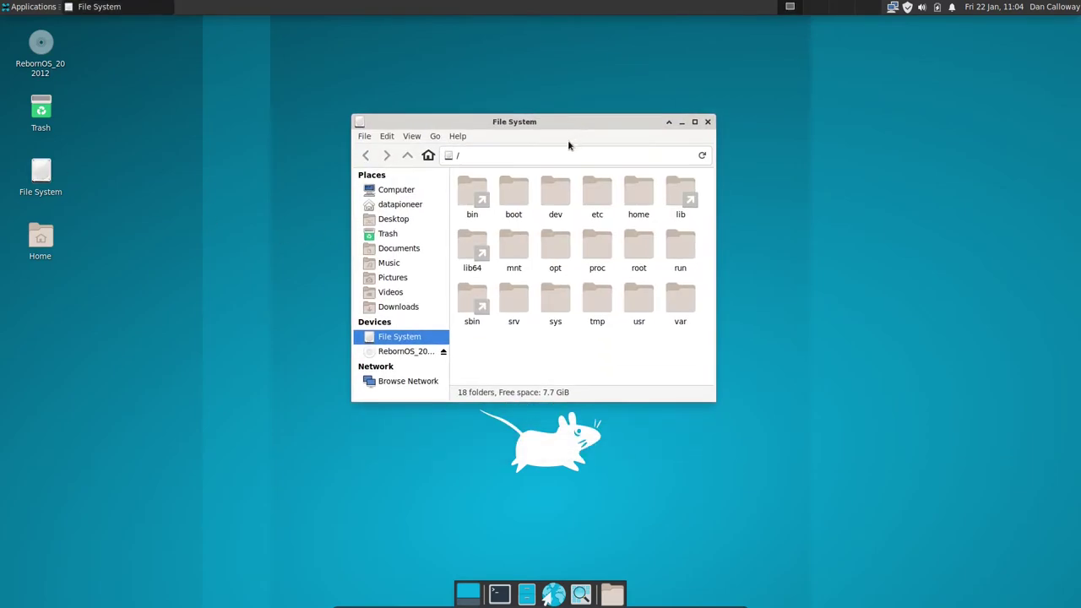
left_click(461, 138)
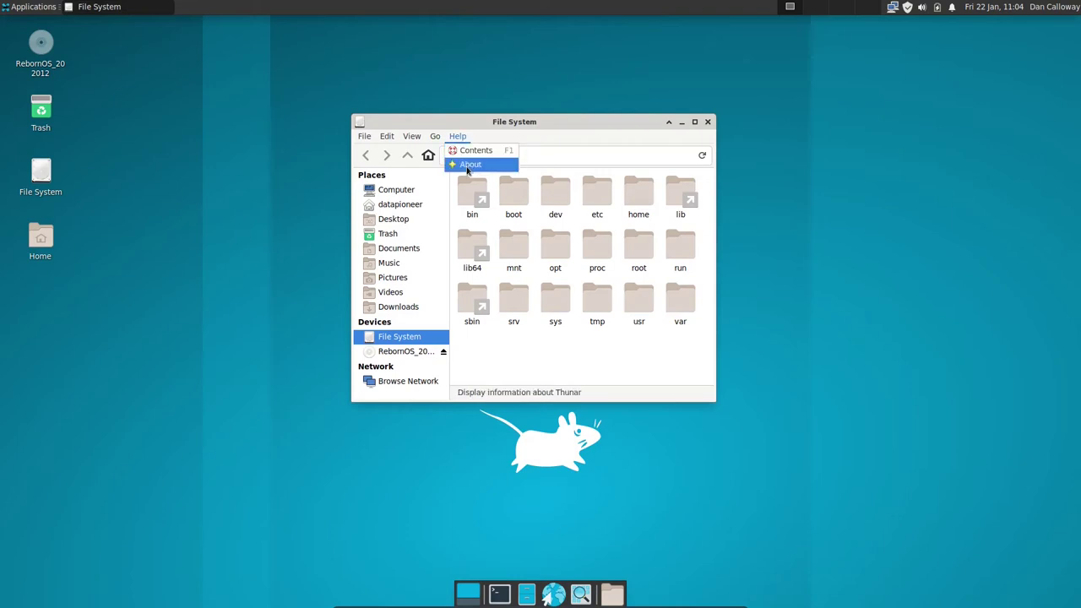
left_click(469, 165)
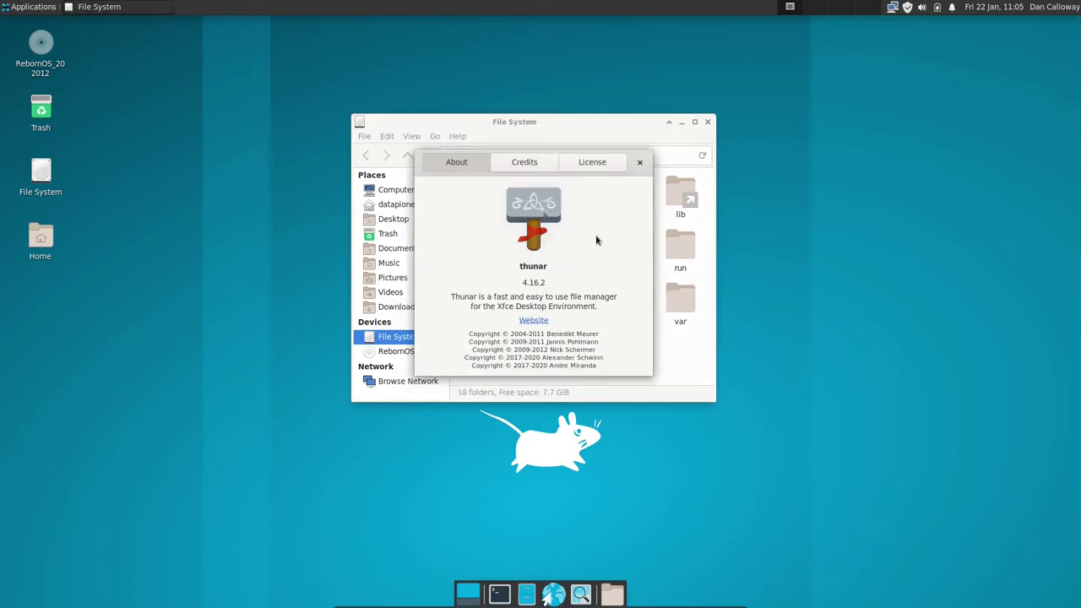
left_click(639, 161)
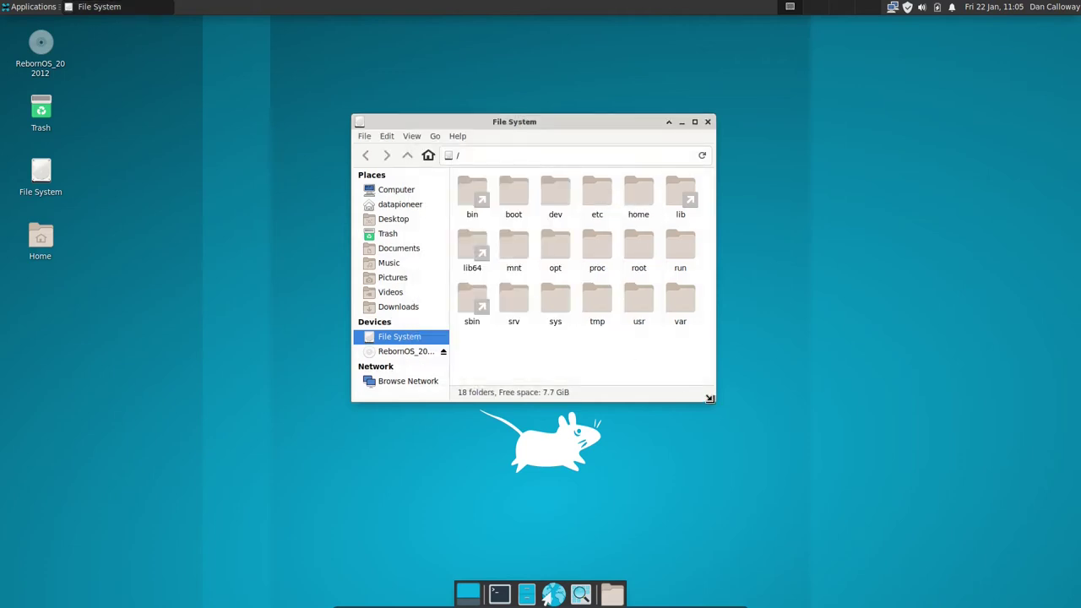
Enlarge the File System window from its bottom-right corner and shift it slightly left
left_click_drag(714, 403, 893, 446)
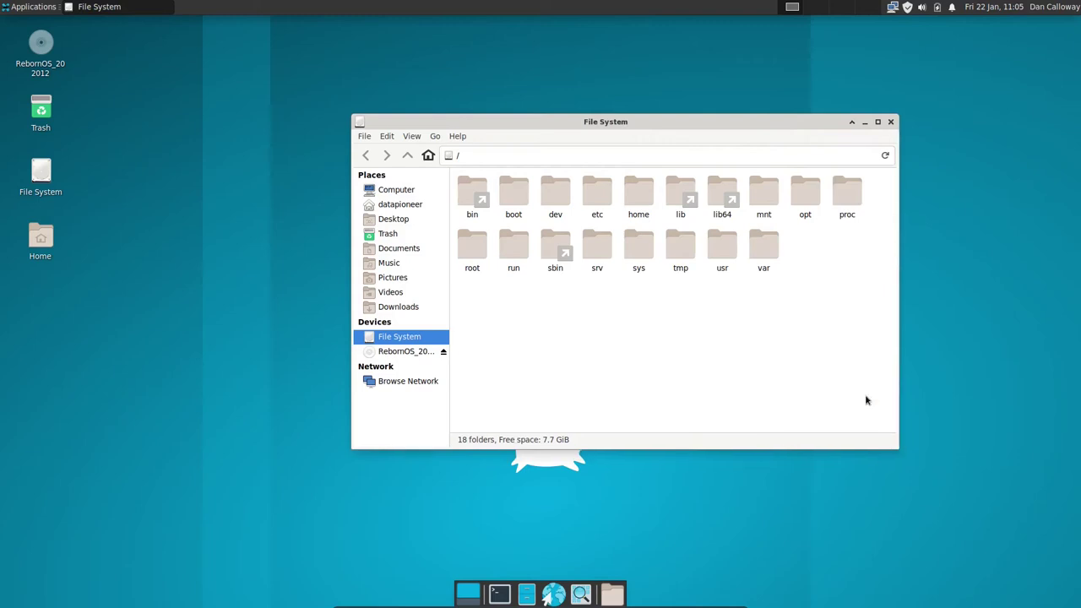
left_click_drag(749, 121, 693, 127)
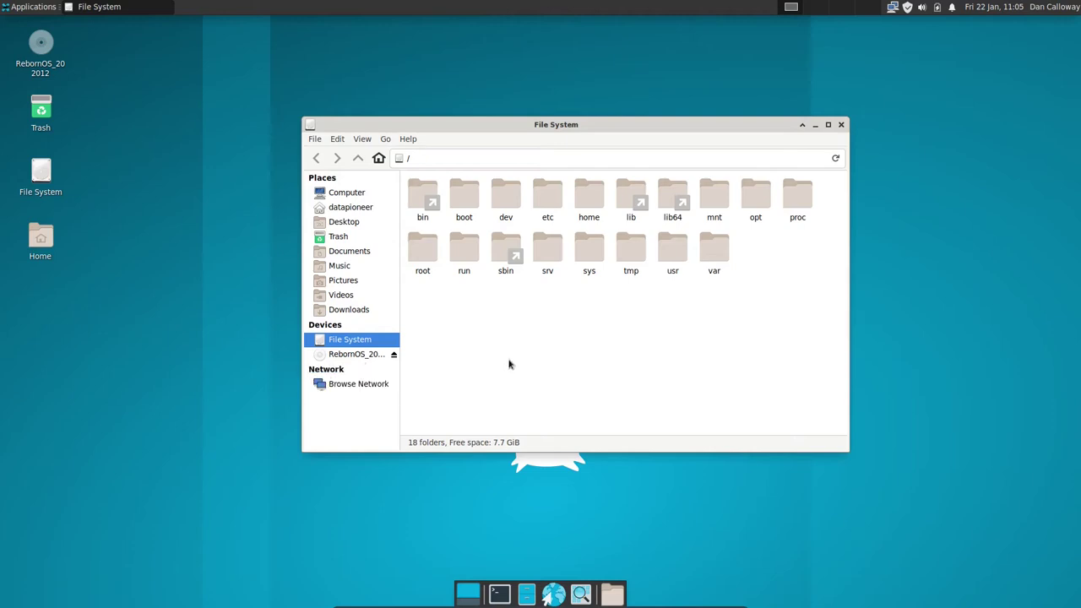
Browse the network and inspect the raspberrypi SMB/CIFS shortcut's actions without choosing one
left_click(351, 386)
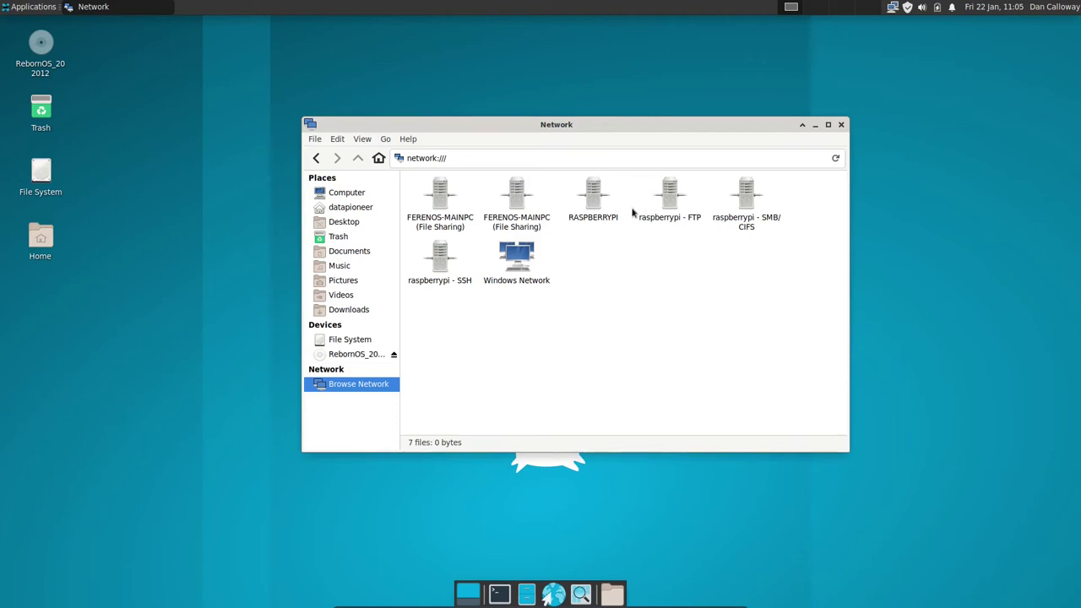
left_click(741, 212)
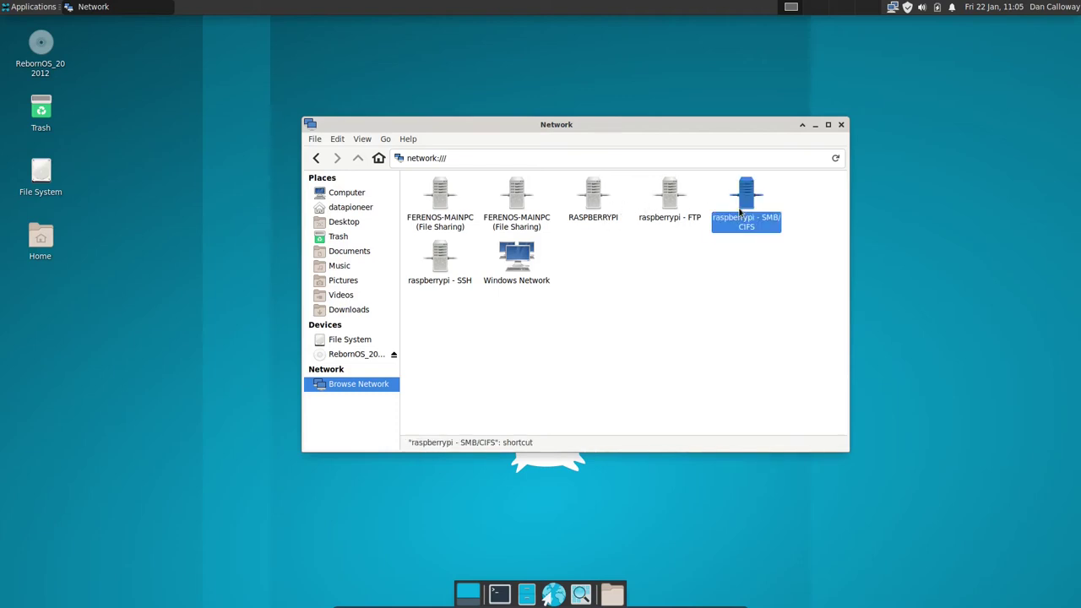
right_click(739, 212)
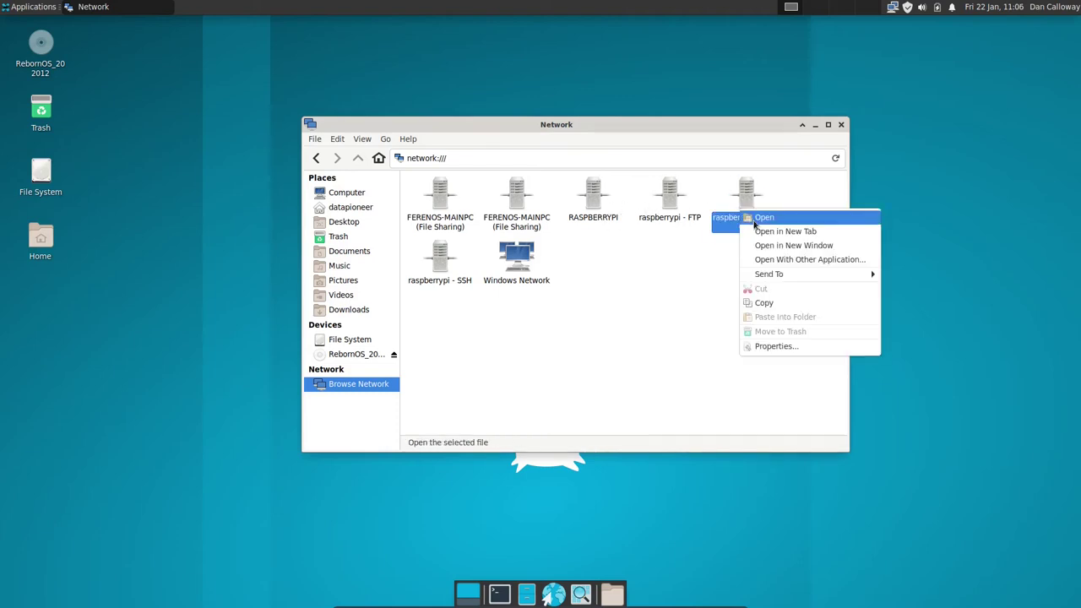
left_click(735, 261)
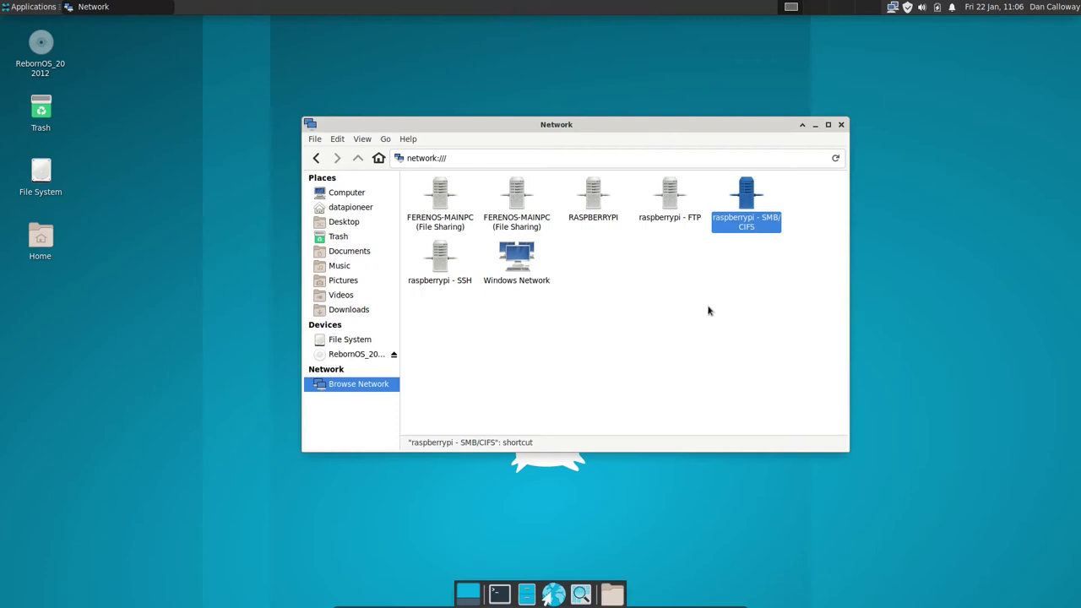
Go to smb://192.168.1.125 to list its five Windows shares
left_click(495, 159)
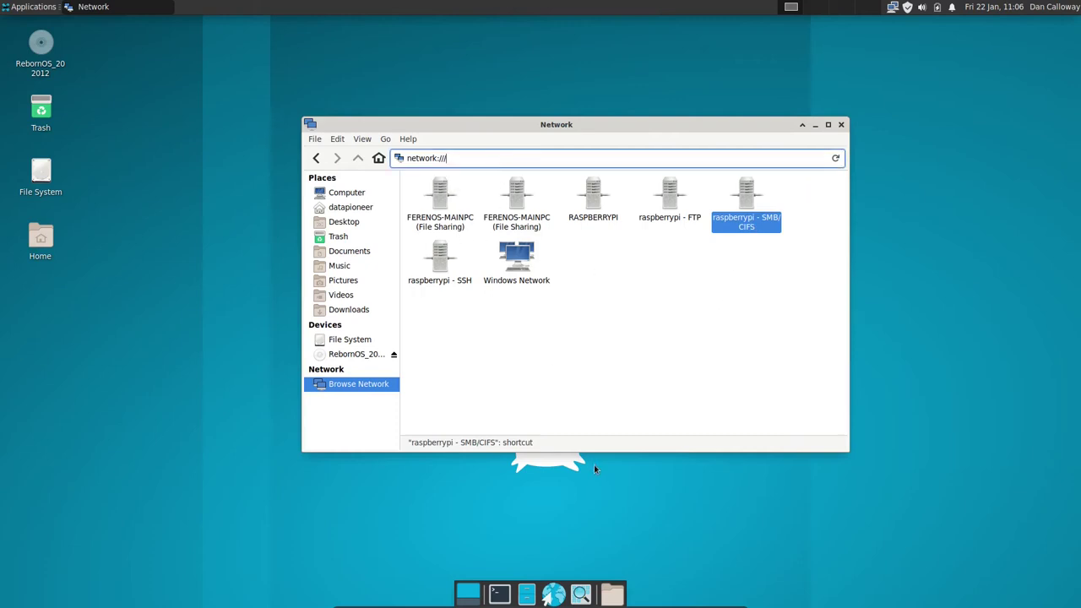
key("BackSpace")
key("BackSpace")
key("BackSpace")
key("BackSpace")
key("BackSpace")
key("BackSpace")
key("BackSpace")
key("BackSpace")
key("BackSpace")
type("smb://192.168.1.125")
key("Return")
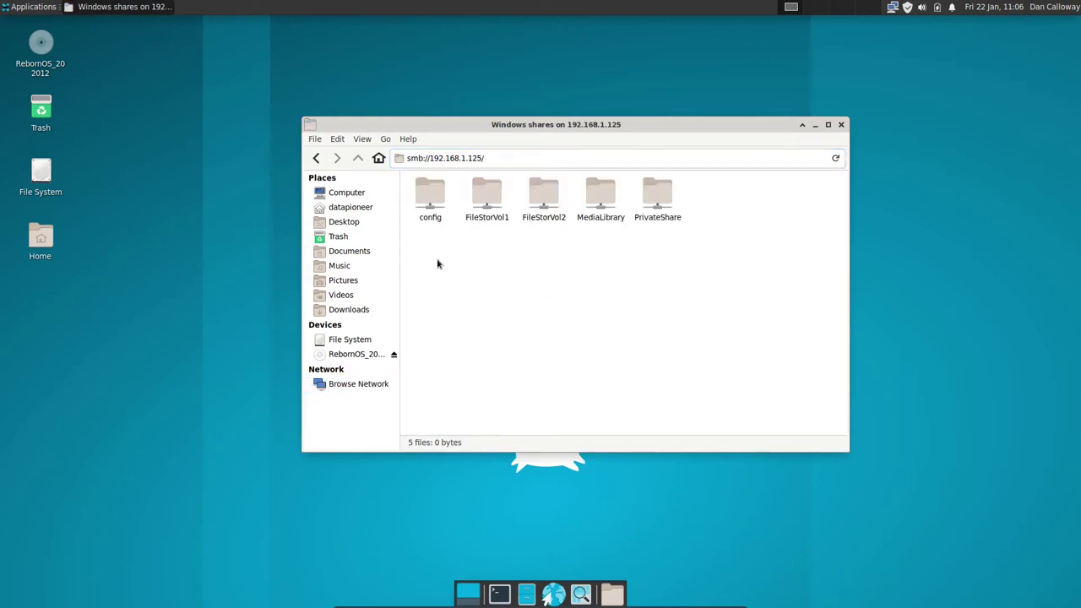
Mount the FileStorVol1 share anonymously and open its Pictures folder (17 folders, 81 files)
double_click(487, 200)
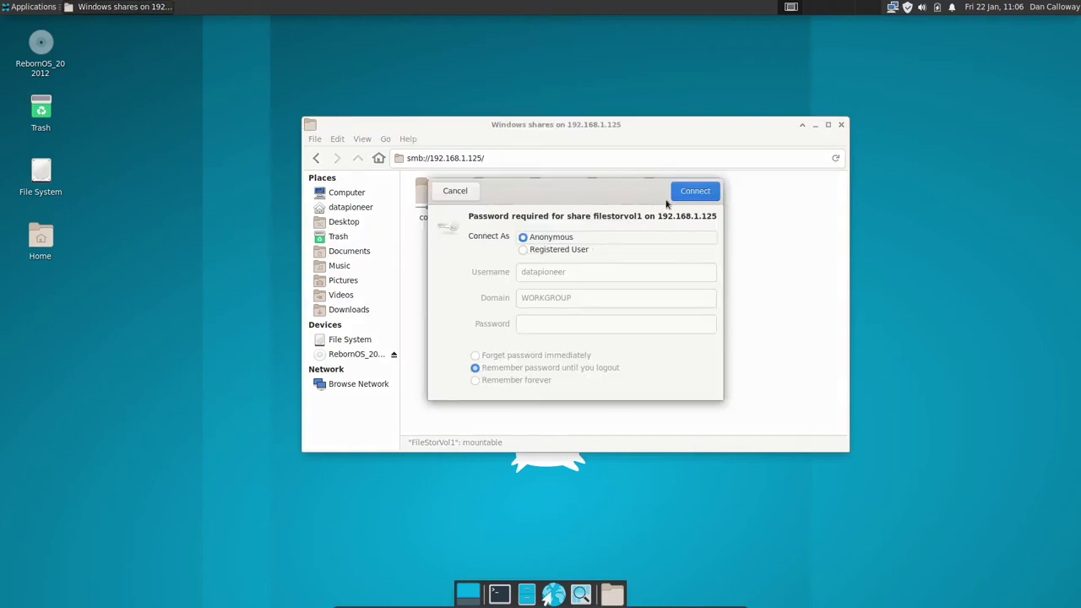
left_click(693, 193)
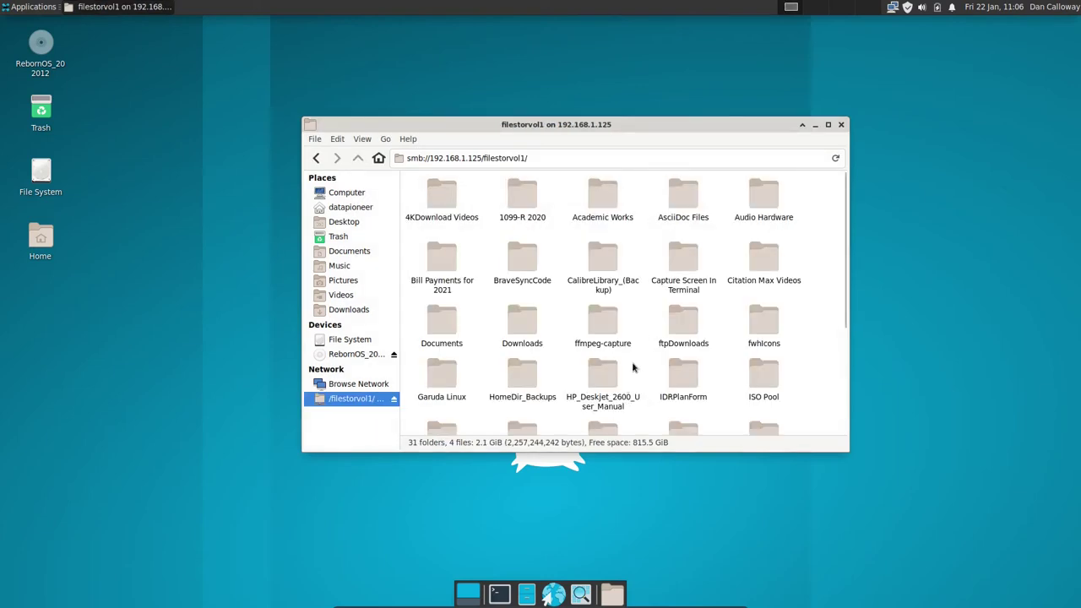
scroll(631, 367, "down", 5)
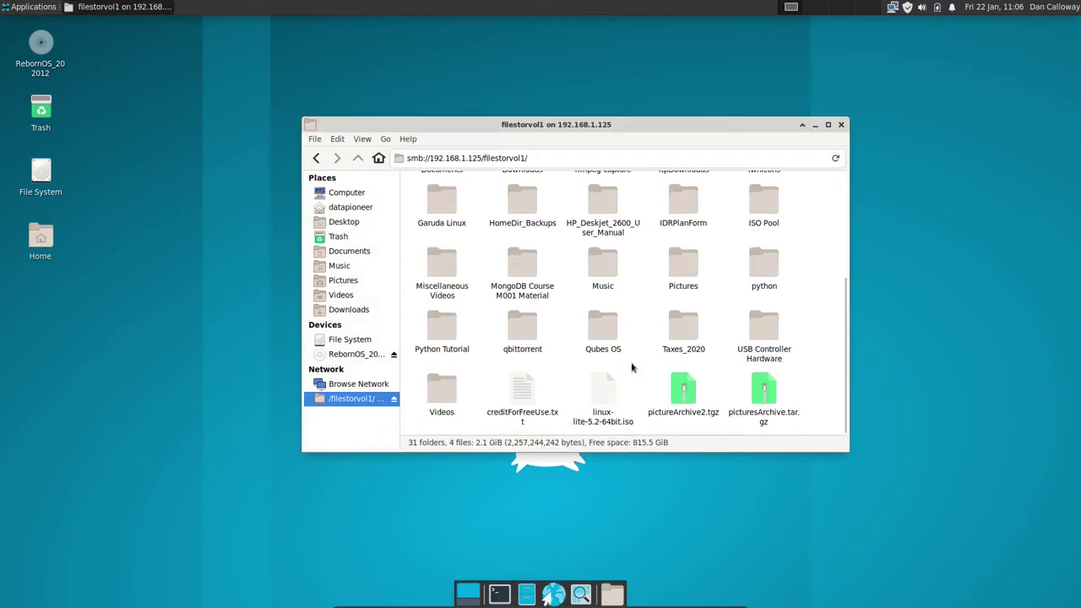
scroll(632, 367, "up", 2)
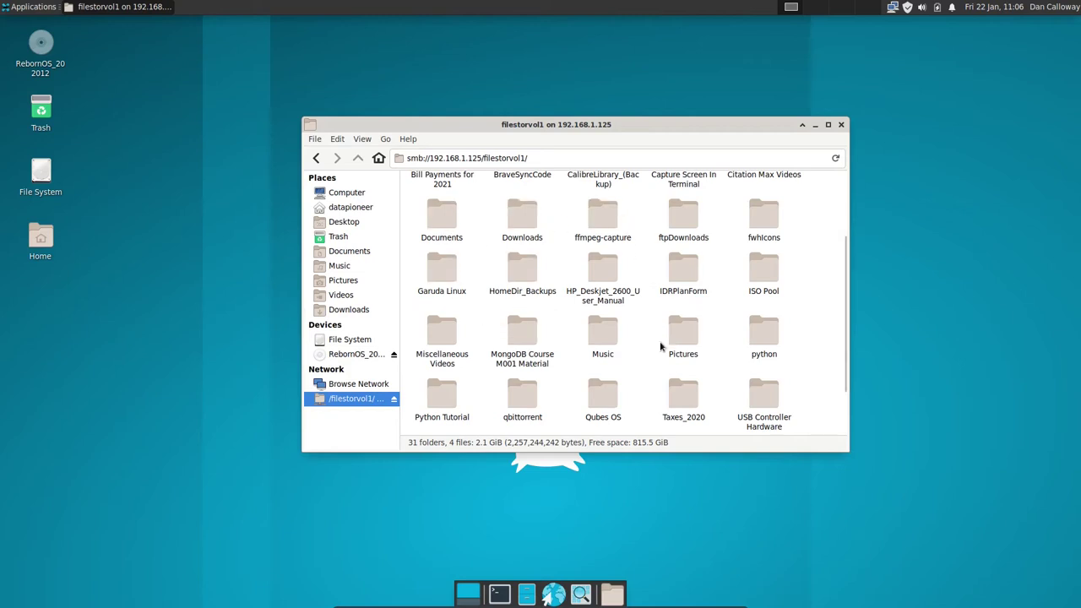
double_click(691, 335)
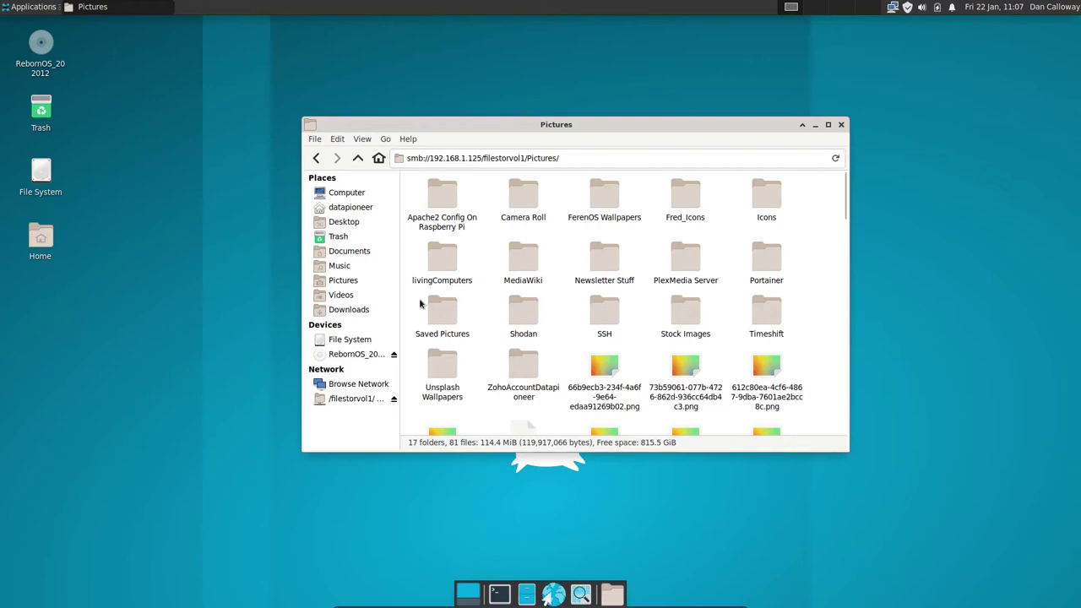
Close the Pictures window, then open, recentre and close the home folder window
left_click(841, 126)
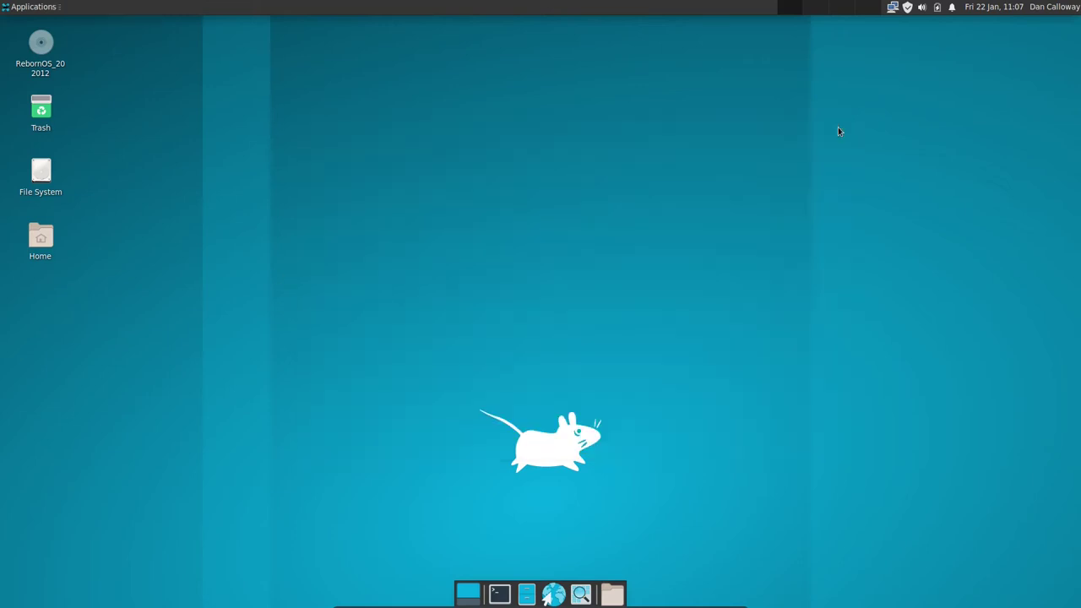
double_click(41, 238)
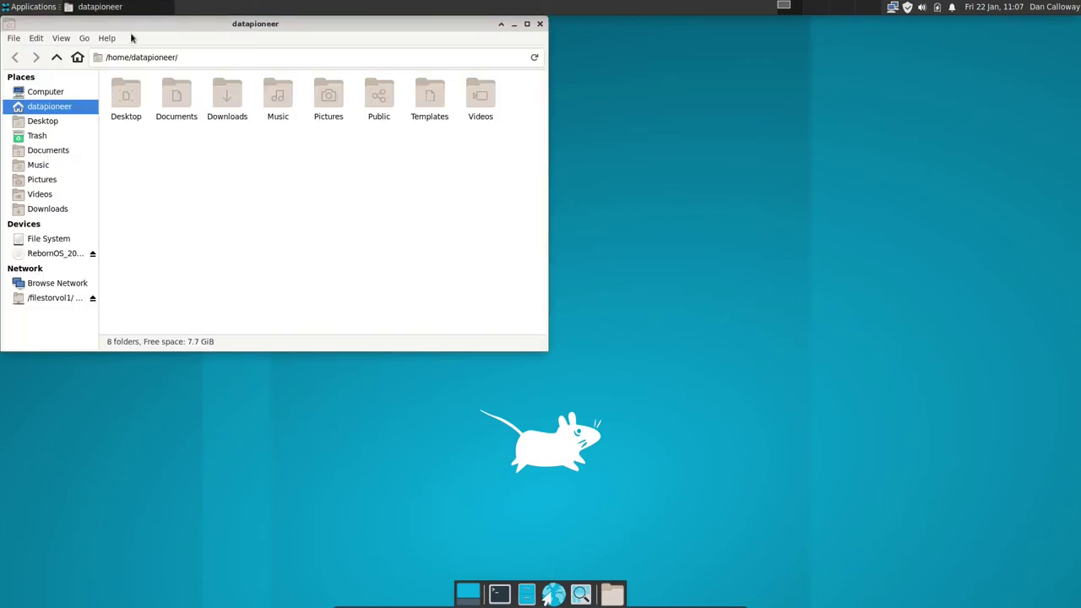
left_click_drag(140, 24, 444, 120)
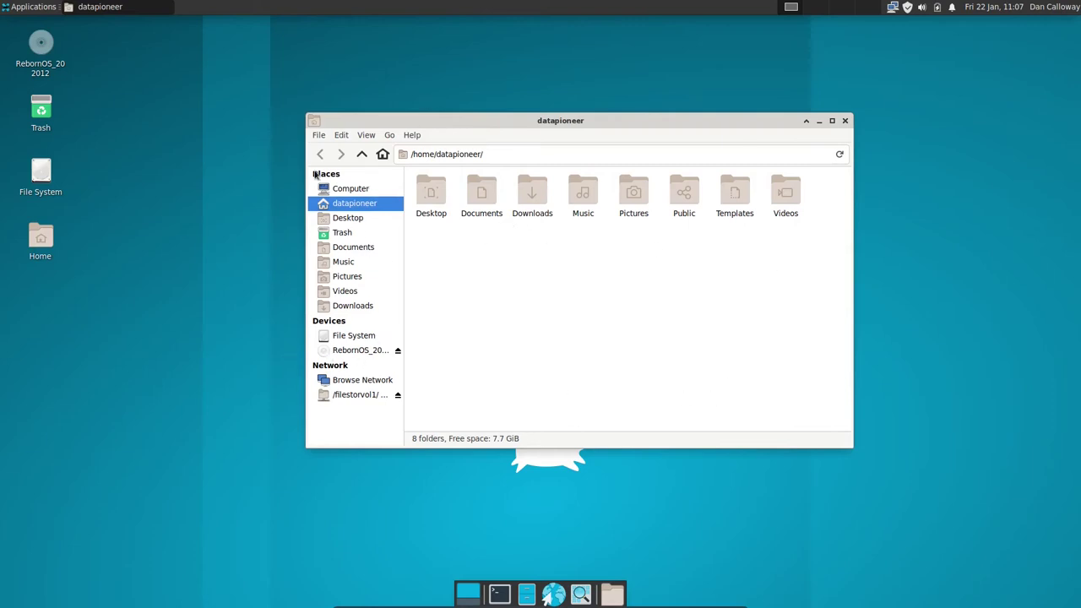
left_click(845, 120)
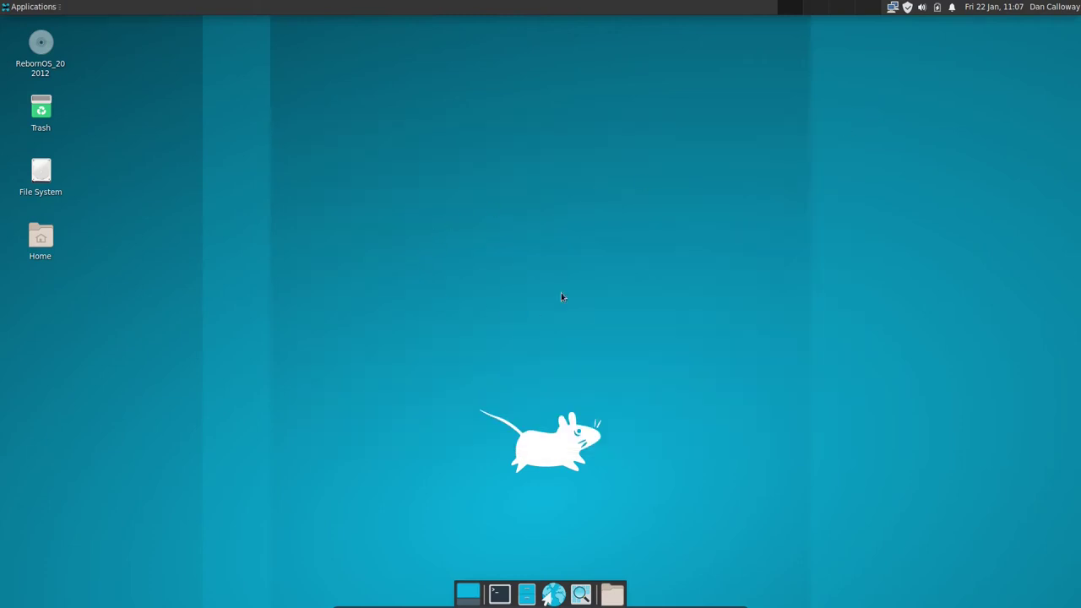
Create a folder named 'New Folder' on the desktop
right_click(507, 234)
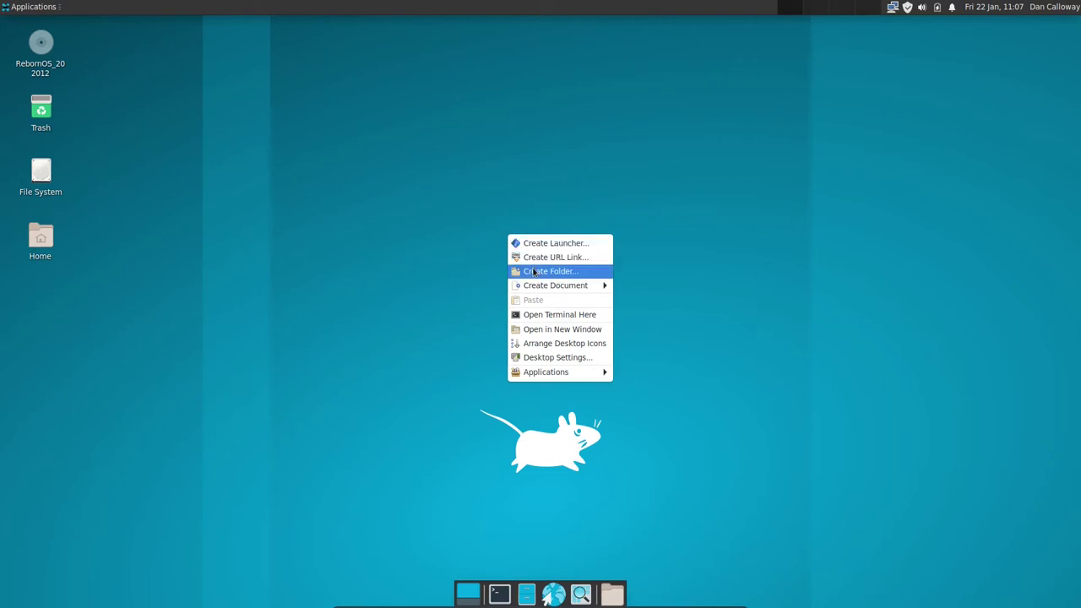
left_click(534, 271)
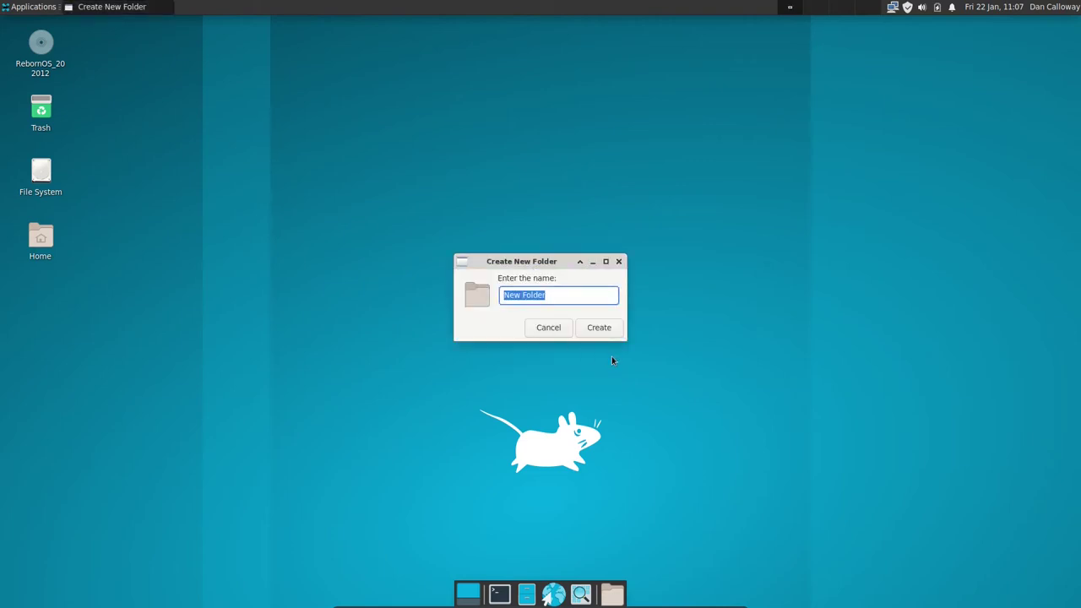
type("New Folder")
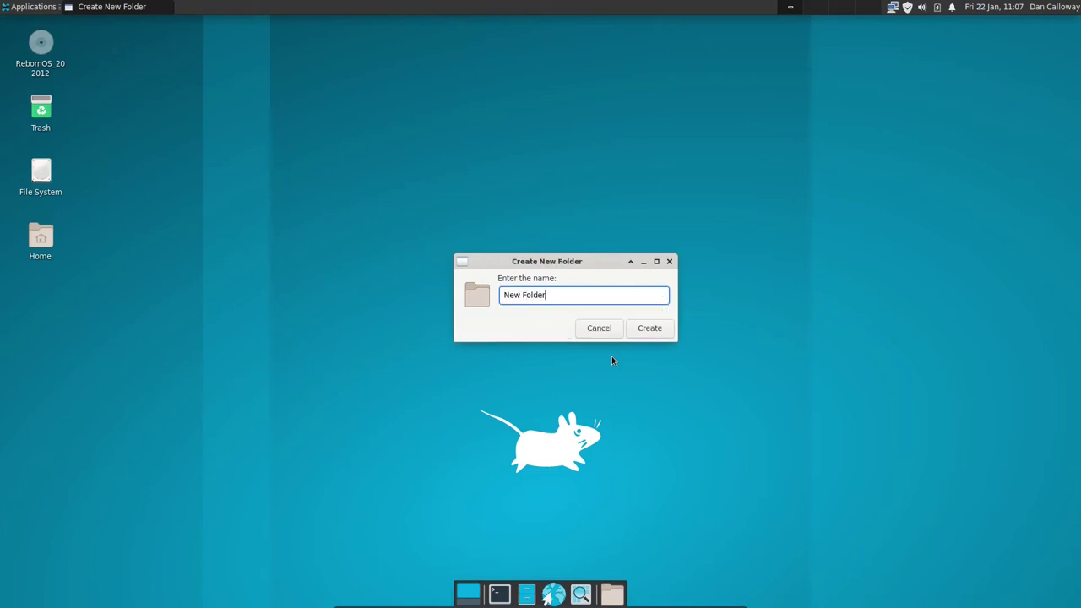
left_click(647, 329)
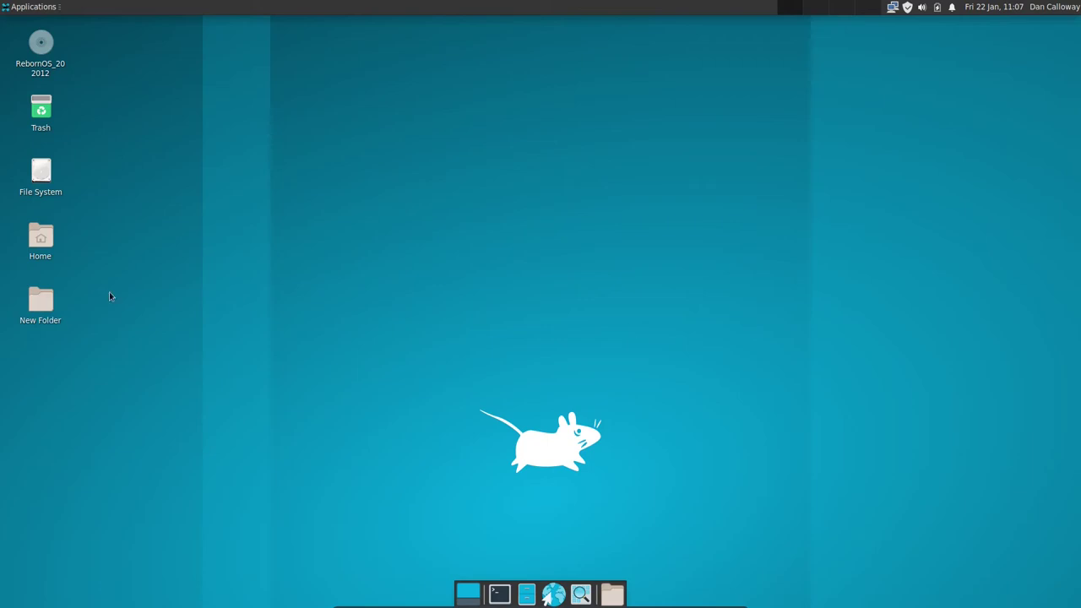
Inside New Folder, create an empty file named StarterFile, then close the window
double_click(47, 304)
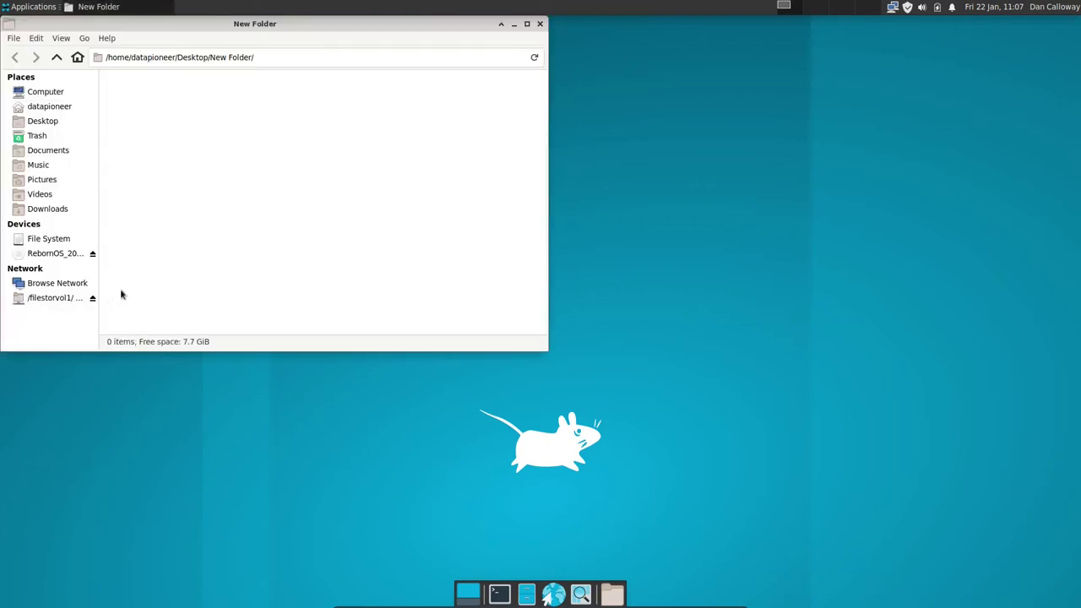
left_click_drag(155, 26, 475, 111)
right_click(536, 256)
mouse_move(557, 276)
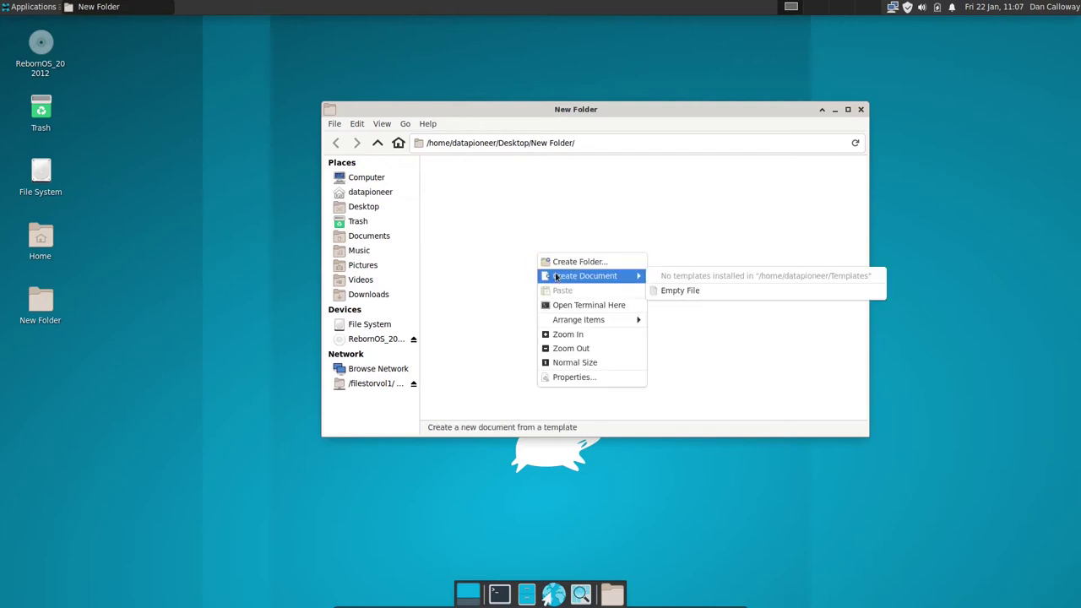
left_click(667, 290)
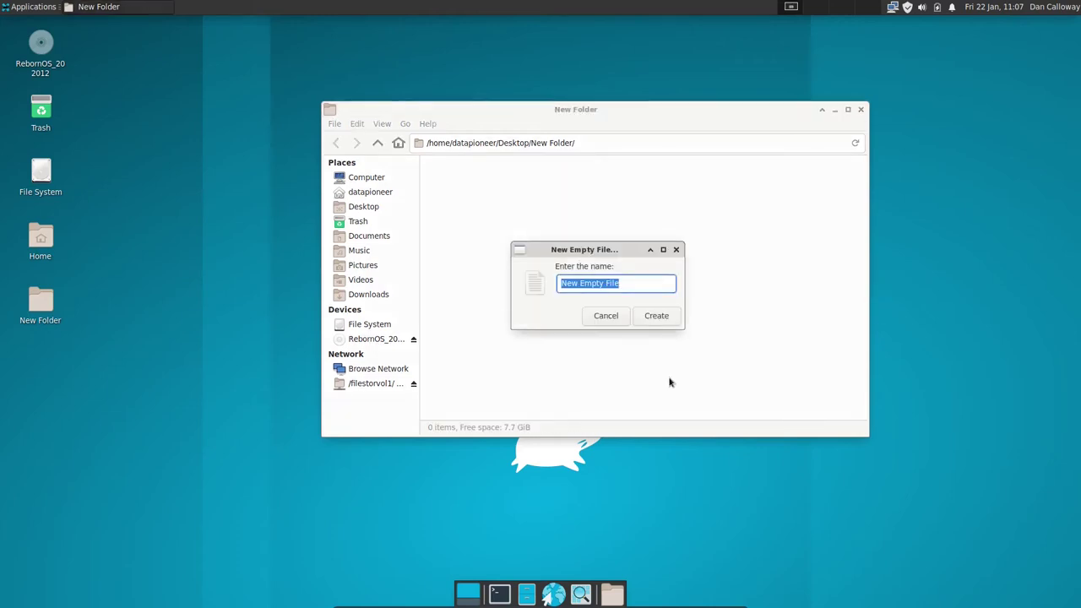
type("StarterFile")
left_click(656, 315)
left_click(449, 232)
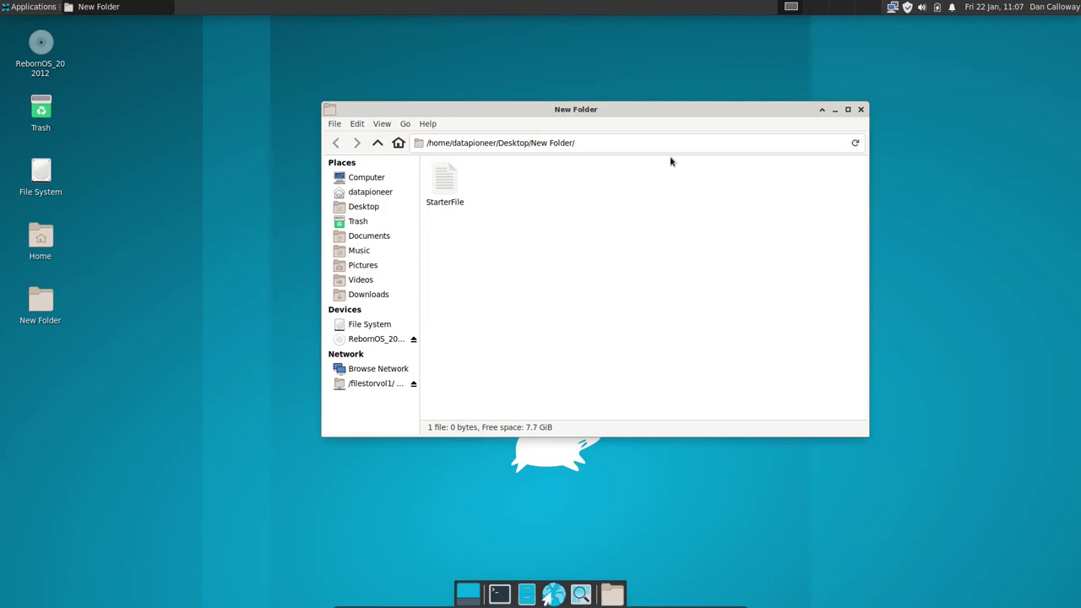
left_click(861, 110)
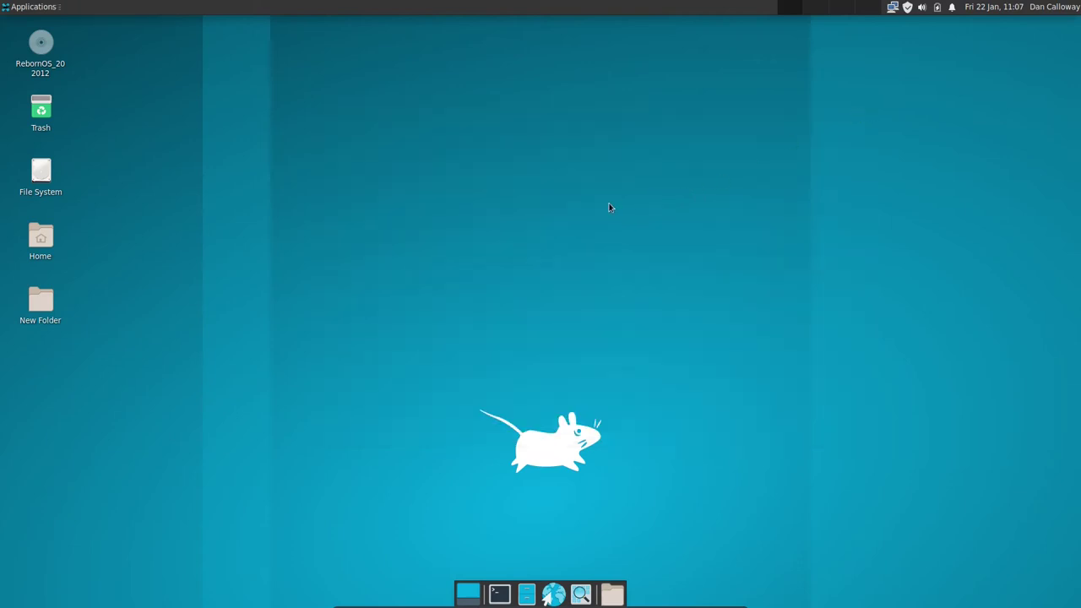
Open Desktop Settings and pick the purple-sunset lake photo from the xfce backgrounds as wallpaper
right_click(571, 228)
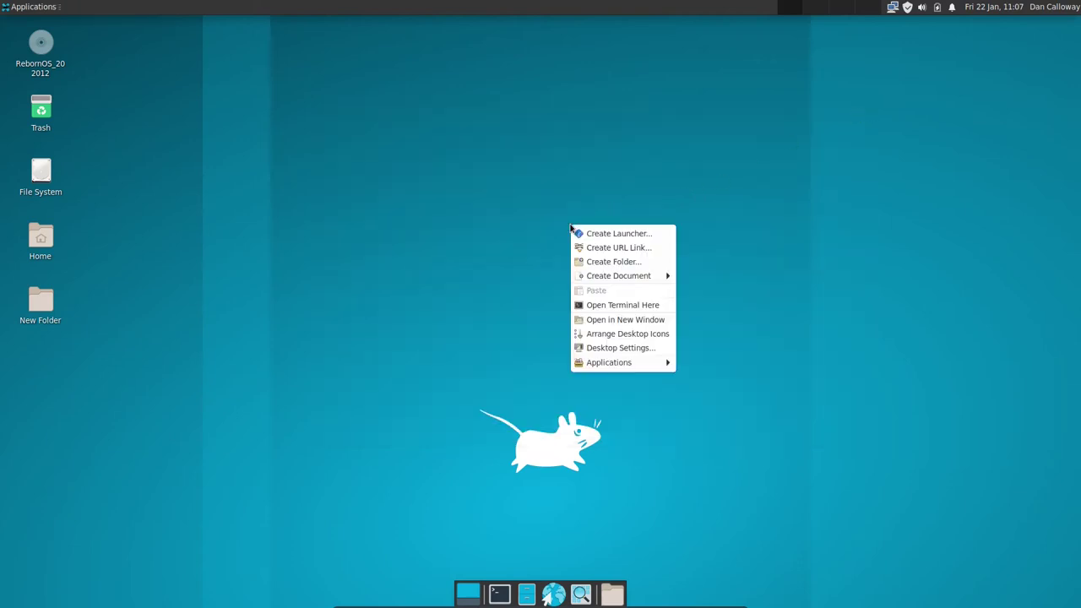
left_click(600, 348)
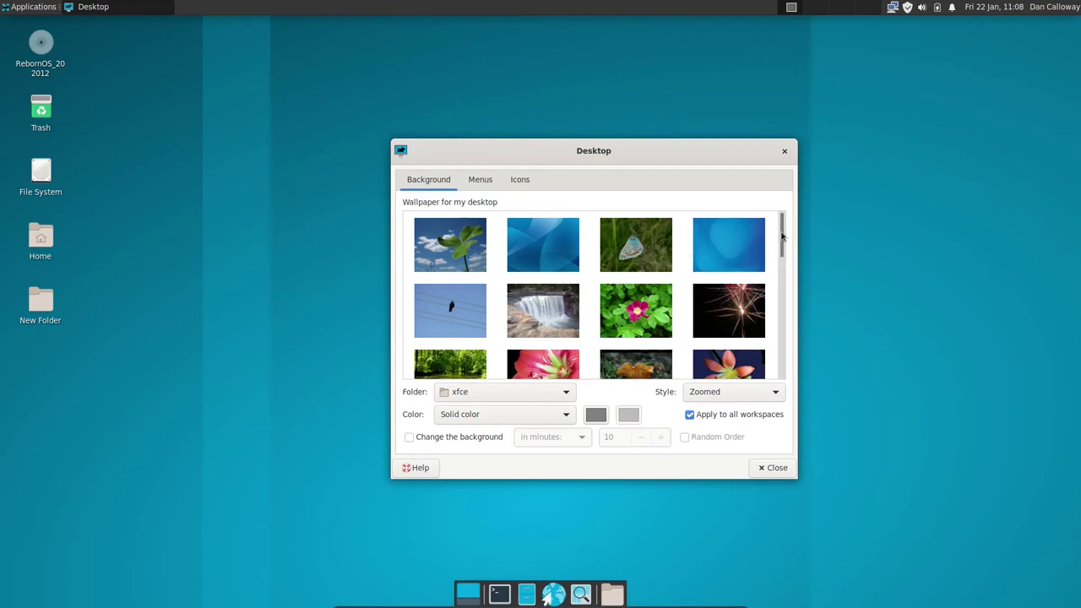
left_click_drag(782, 239, 786, 297)
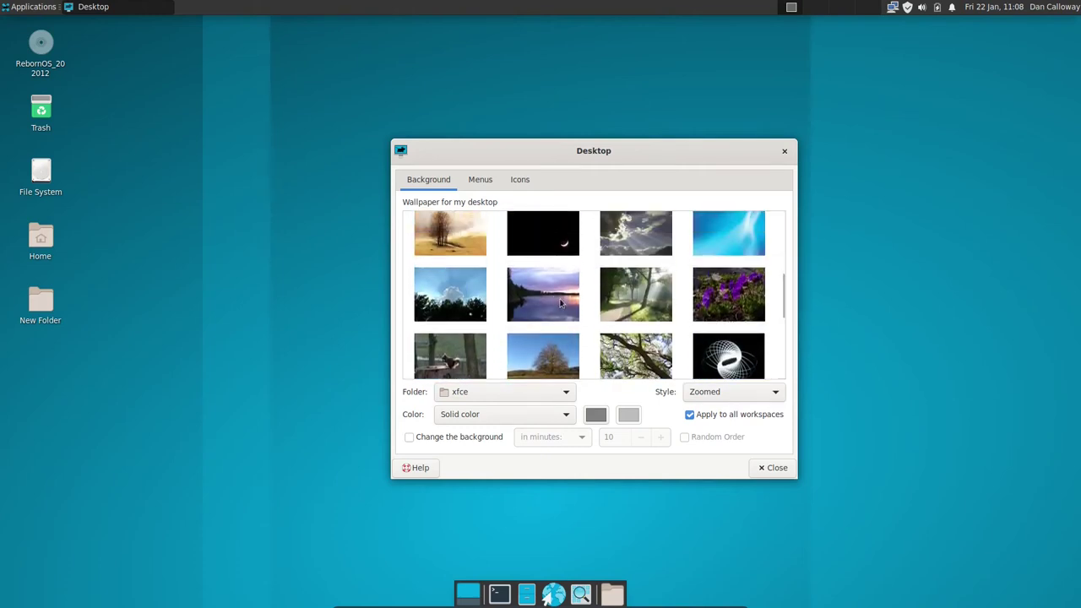
left_click(553, 297)
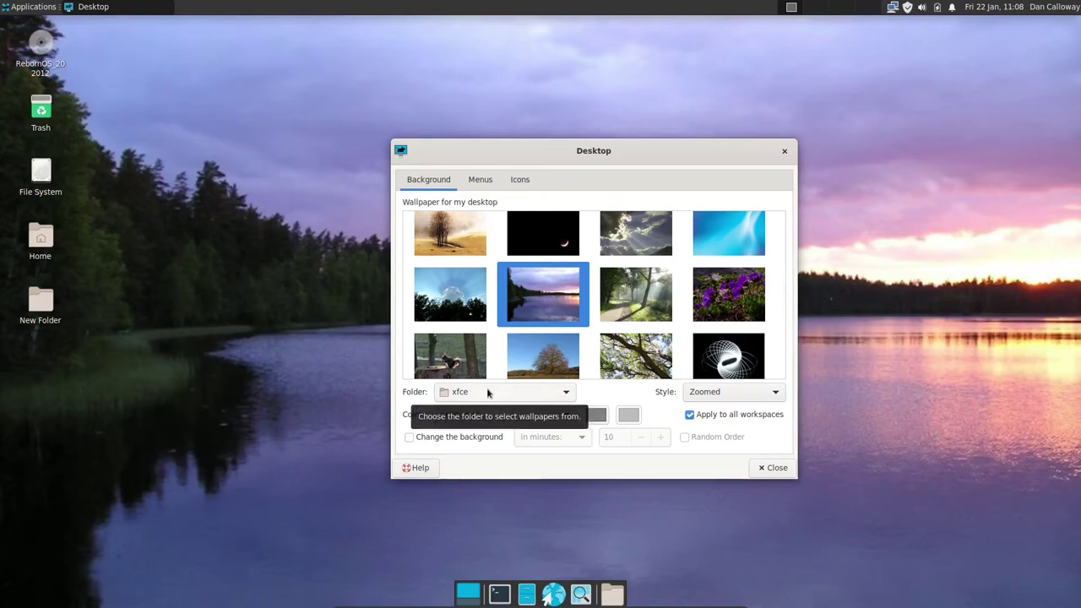
Close Desktop Settings, then view and dismiss the wired network connection menu
left_click(772, 467)
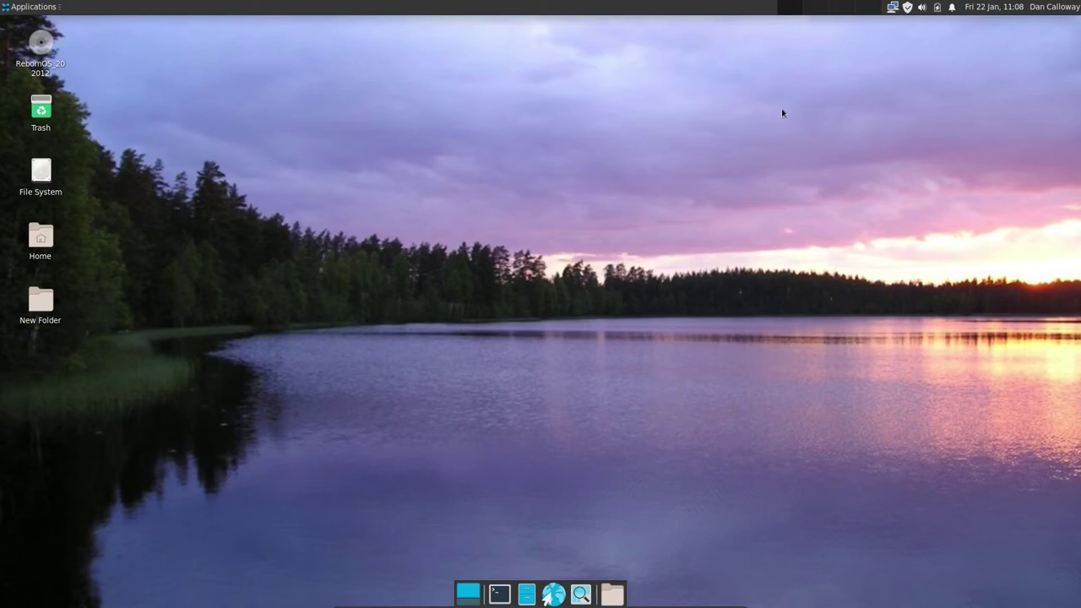
left_click(893, 8)
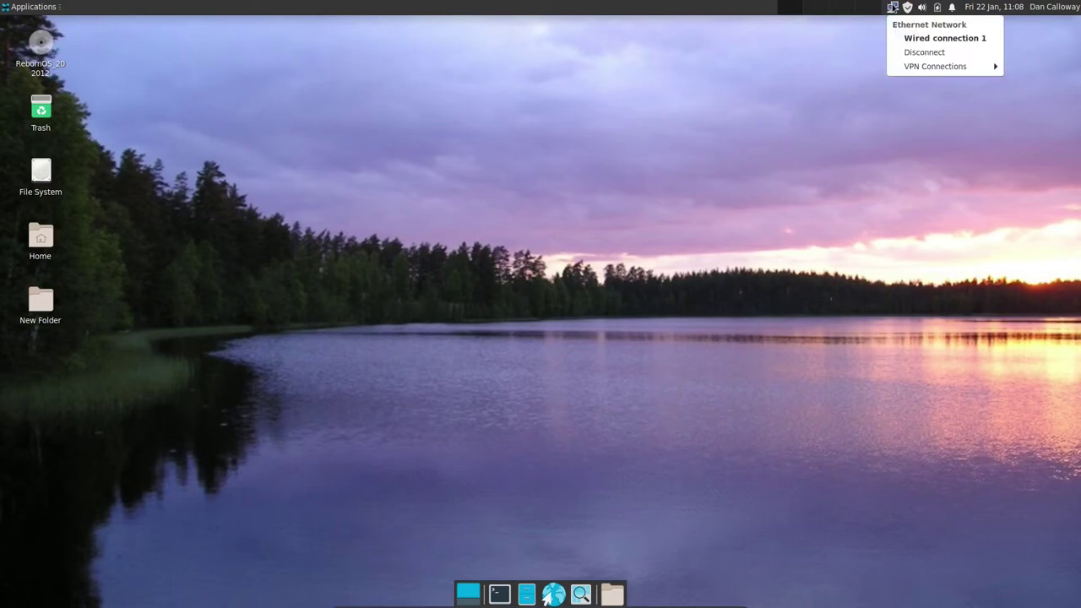
left_click(885, 40)
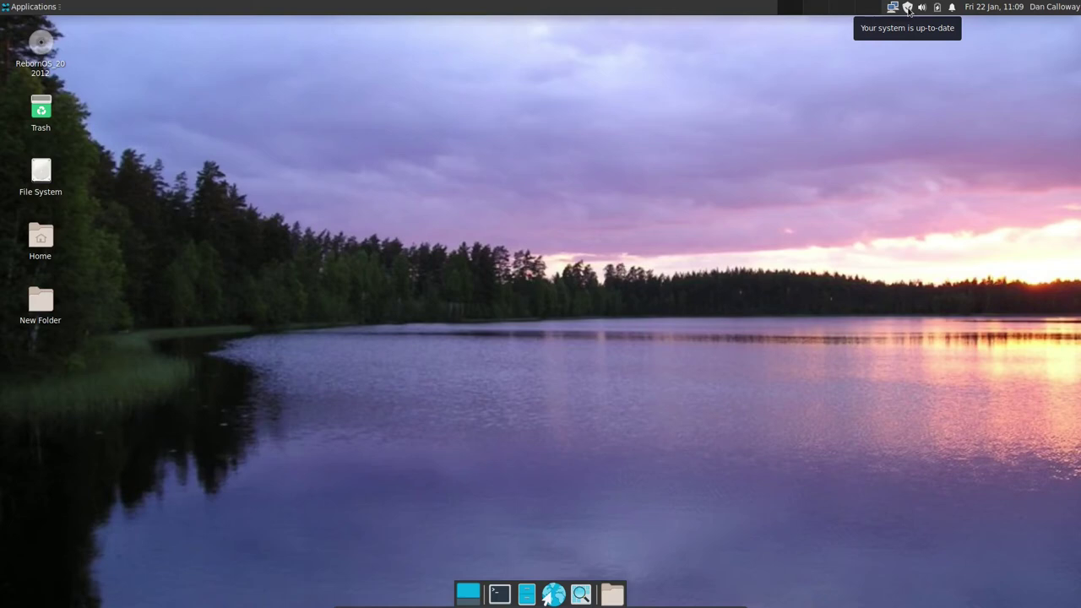
Open a terminal in the Desktop folder, enlarge its font, and centre the window
right_click(560, 167)
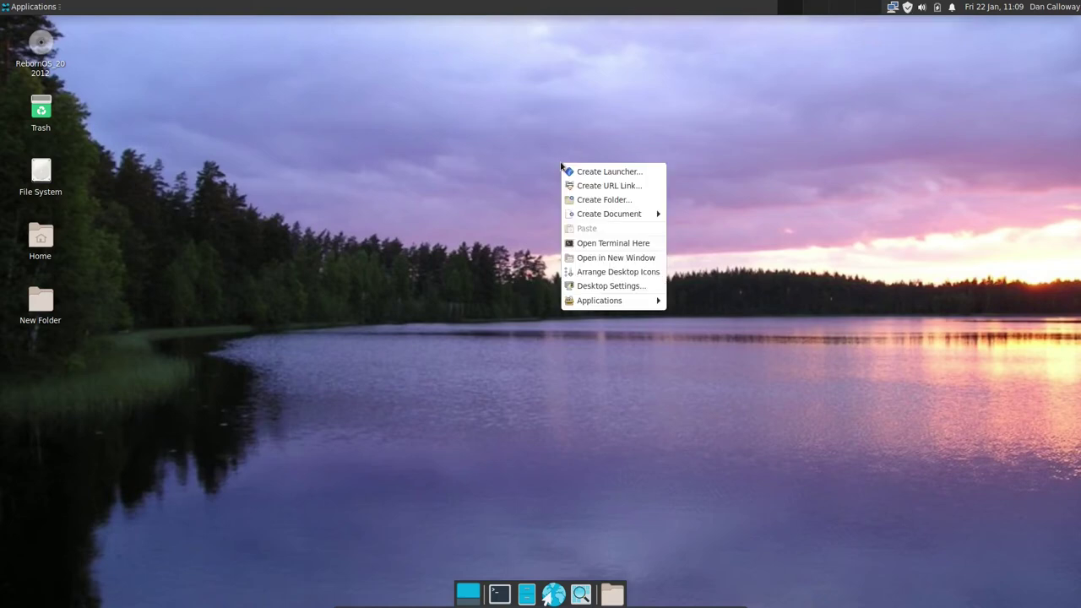
left_click(589, 248)
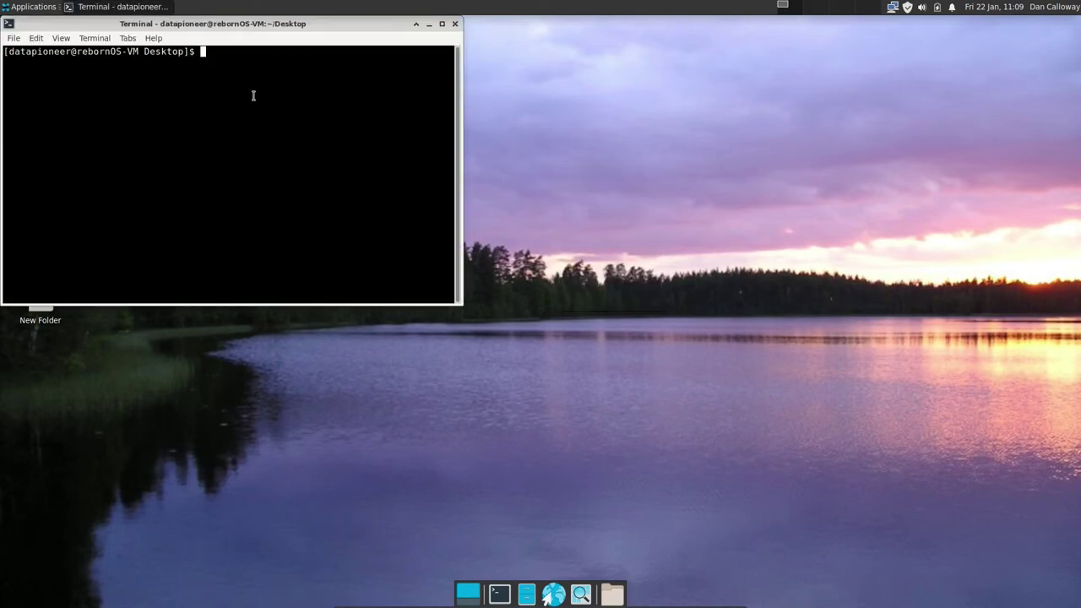
key("ctrl+plus")
key("ctrl+plus")
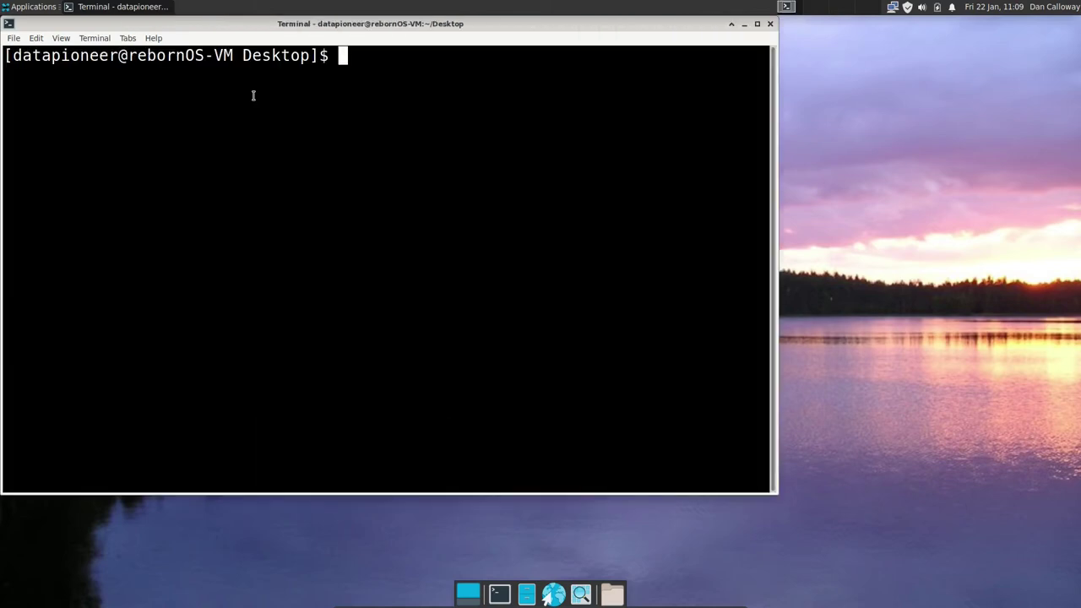
left_click_drag(200, 24, 385, 61)
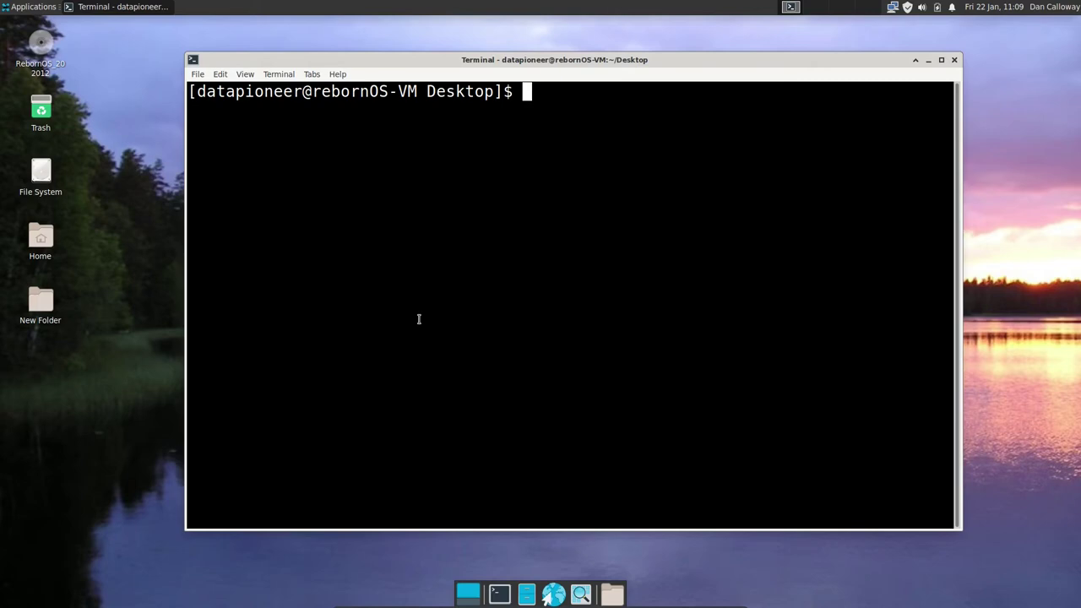
Sync the package databases with sudo pacman -Syy, entering the administrator password
type("sdu")
key("BackSpace")
key("BackSpace")
type("udo pacman ")
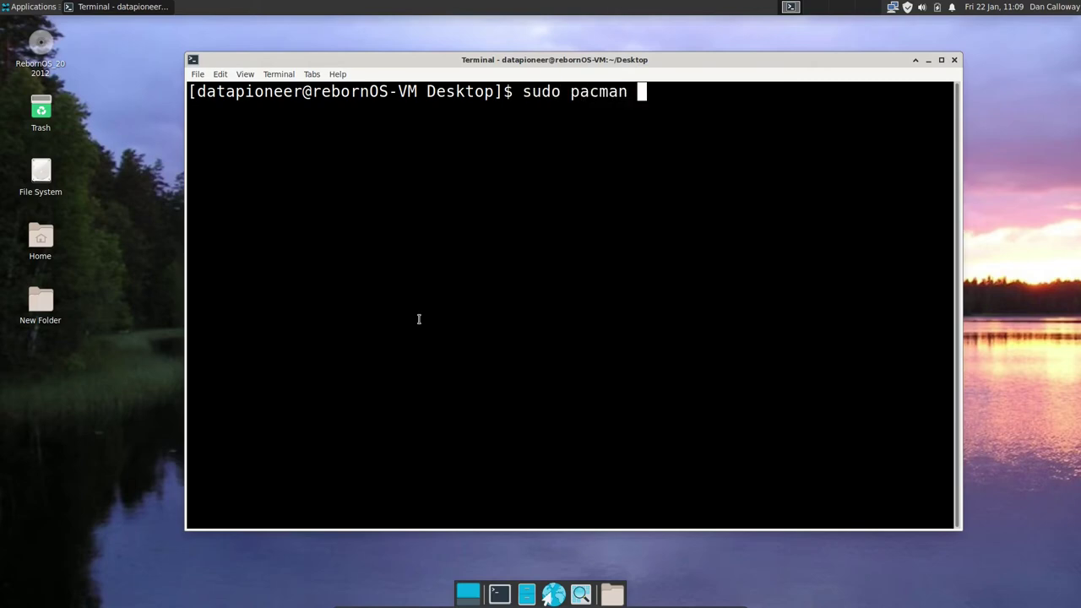
type("-Syy")
key("Return")
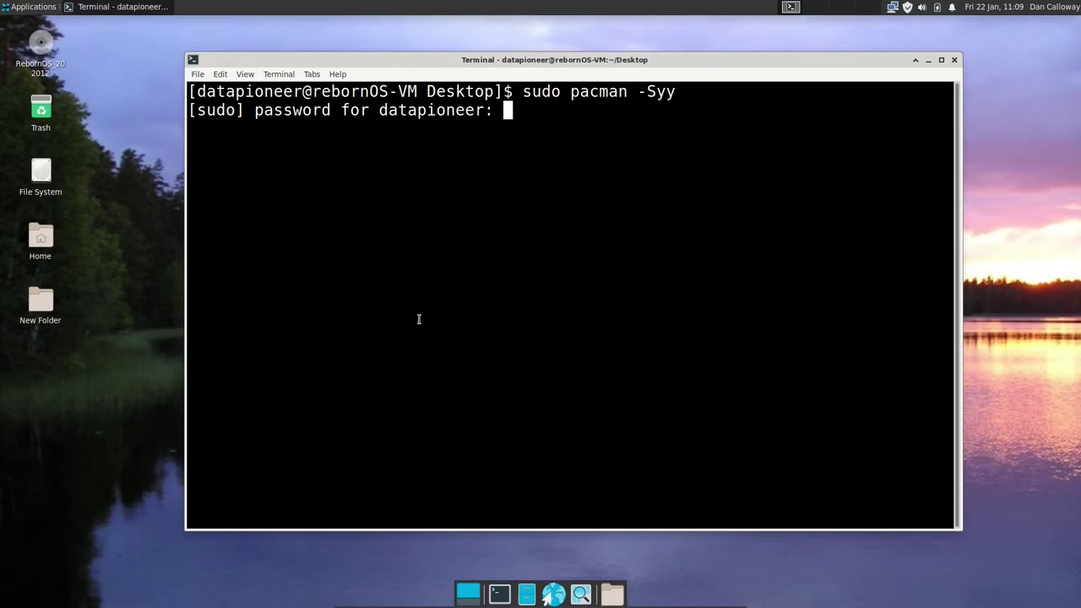
key("Return")
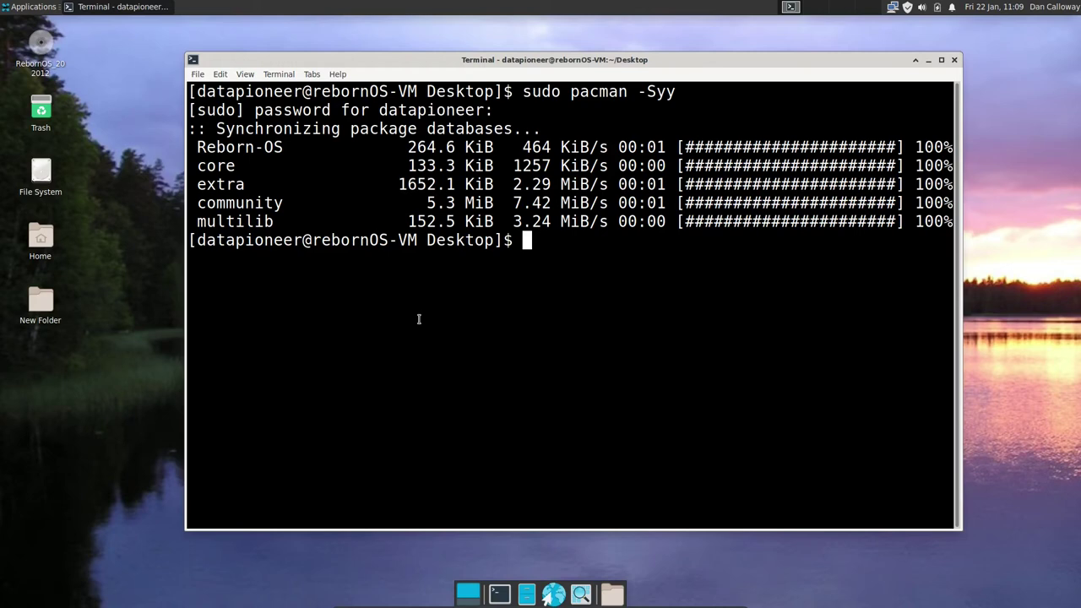
Run sudo pacman -Syu, which finds nothing to upgrade, then exit the terminal
type("sudo pa")
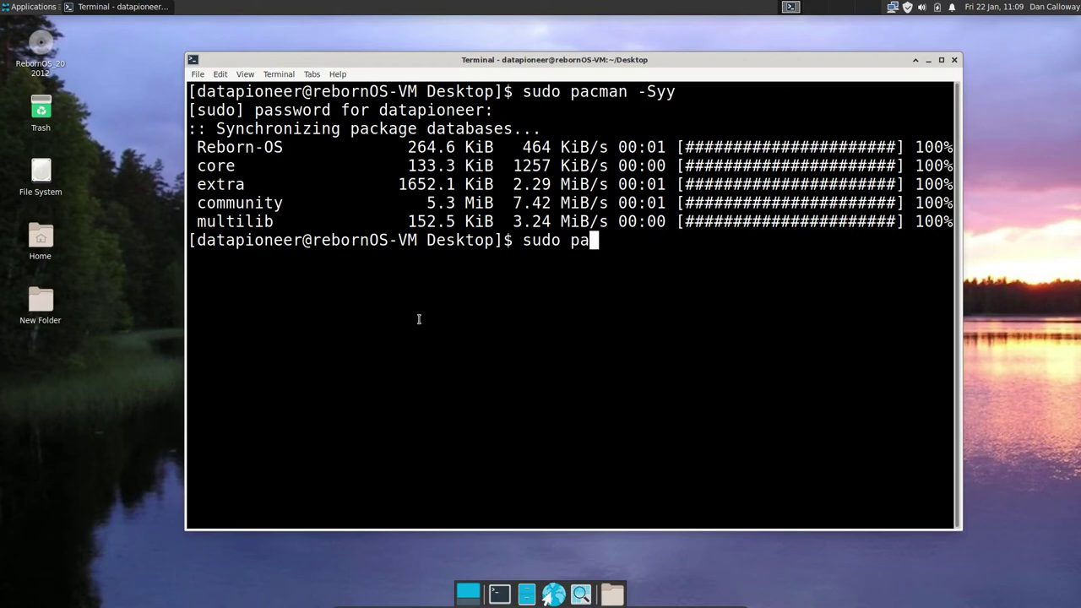
type("cman -S")
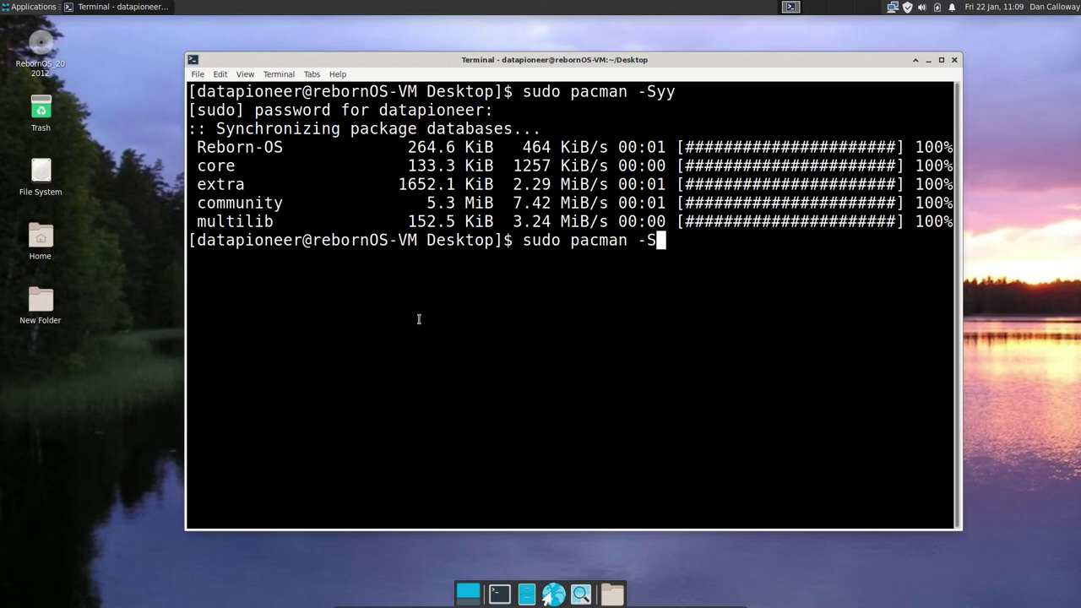
type("yu")
key("Return")
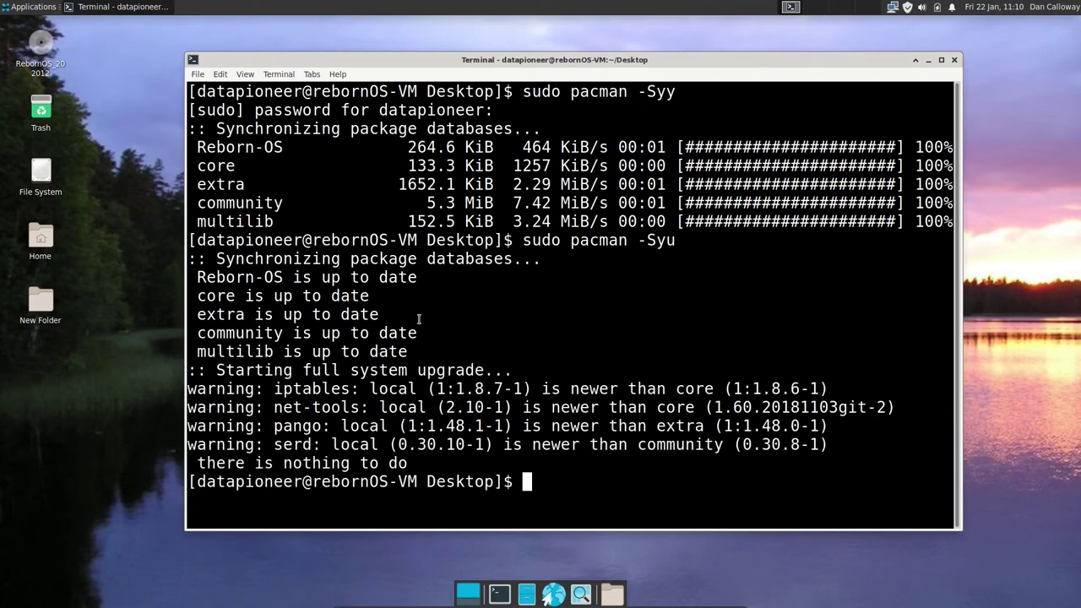
type("exit")
key("Return")
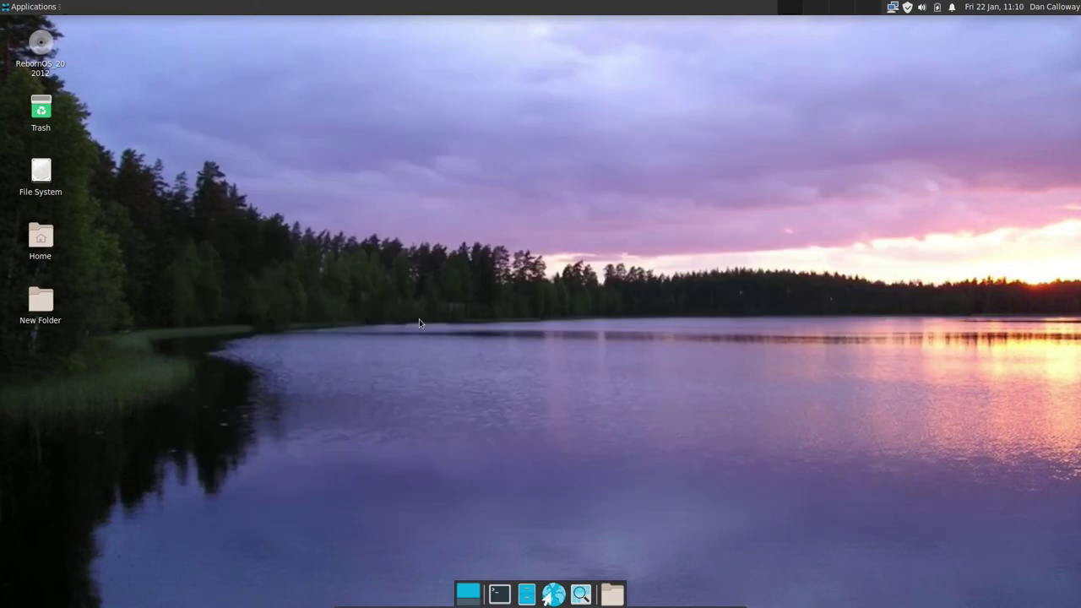
Raise the speaker volume slightly with the panel's volume slider
left_click(923, 8)
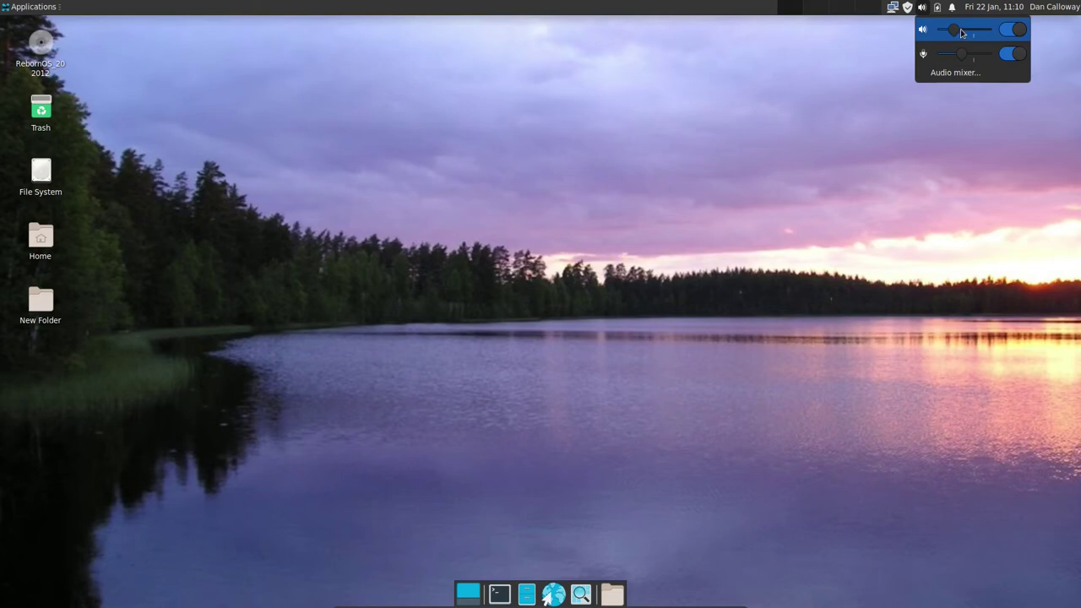
left_click_drag(960, 32, 968, 32)
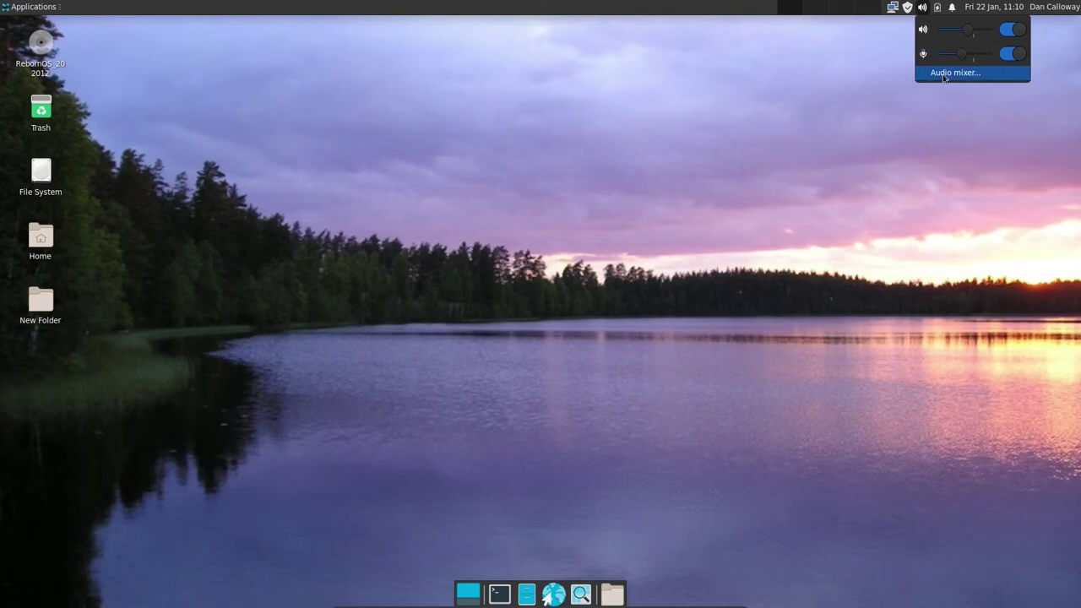
left_click(902, 72)
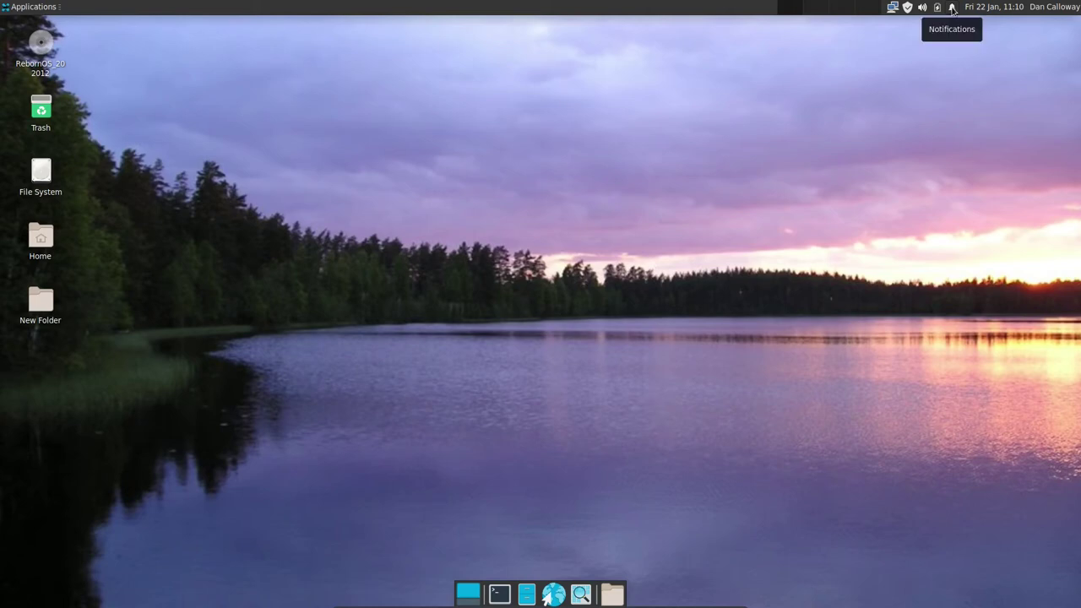
Look at the month calendar and the user session menu, then close both
left_click(990, 6)
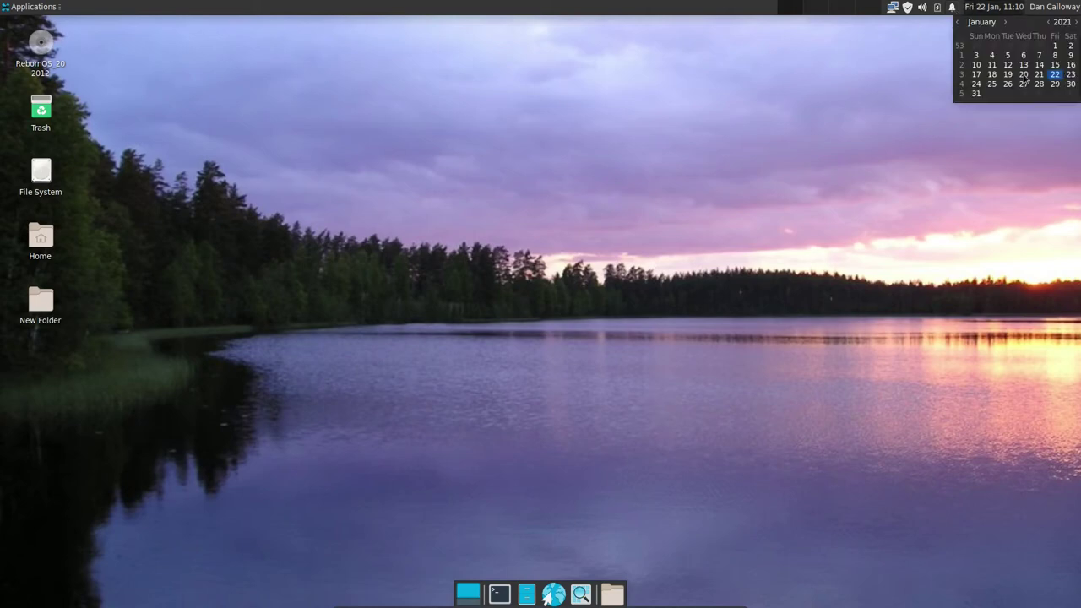
left_click(993, 10)
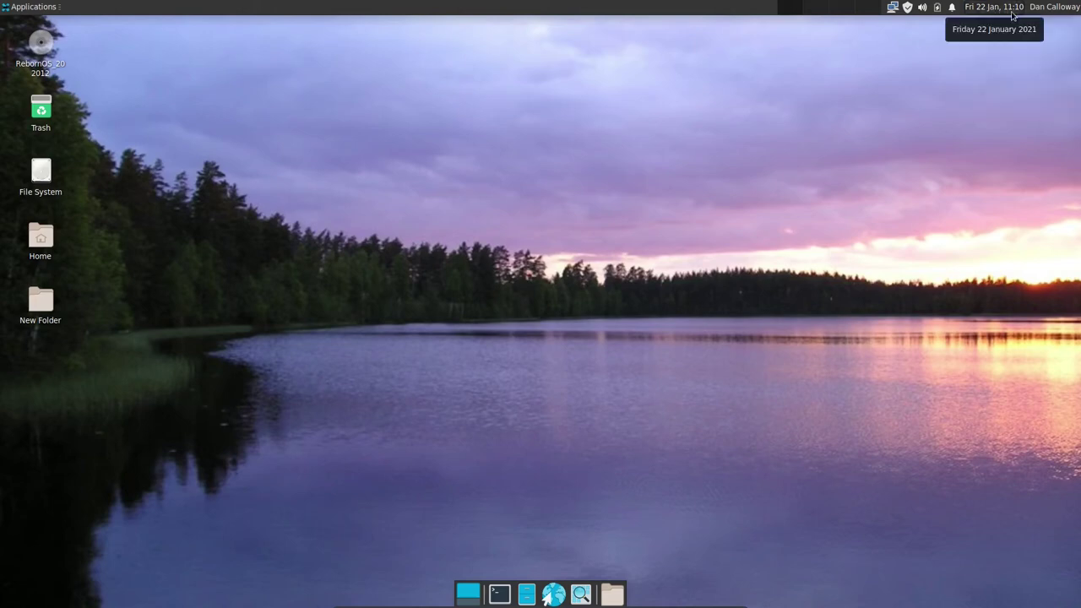
left_click(1041, 9)
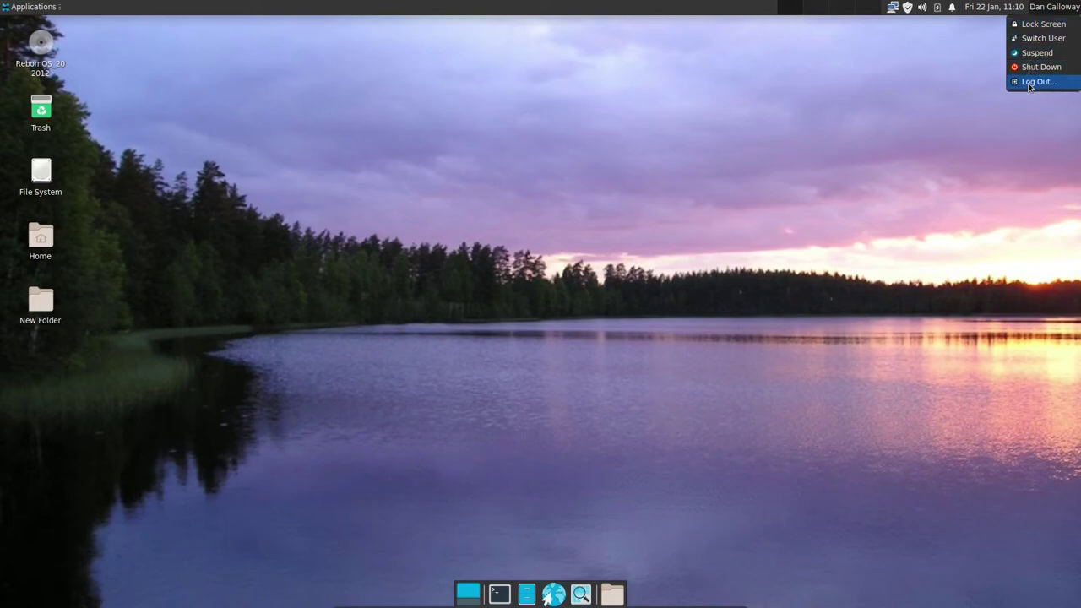
left_click(816, 146)
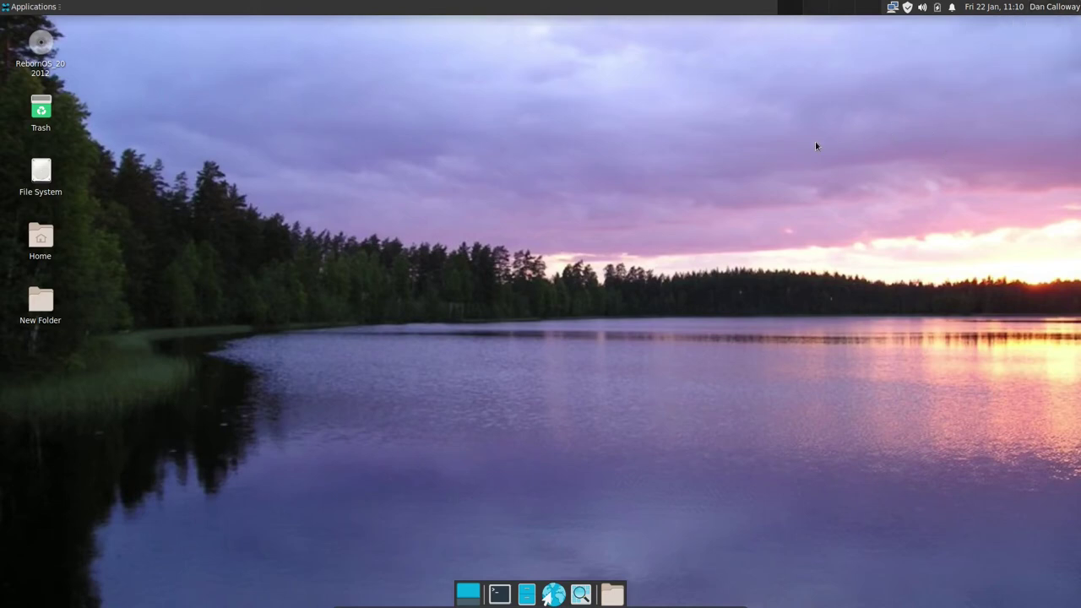
Open Panel Preferences for Panel 1 and unlock the panel
right_click(505, 12)
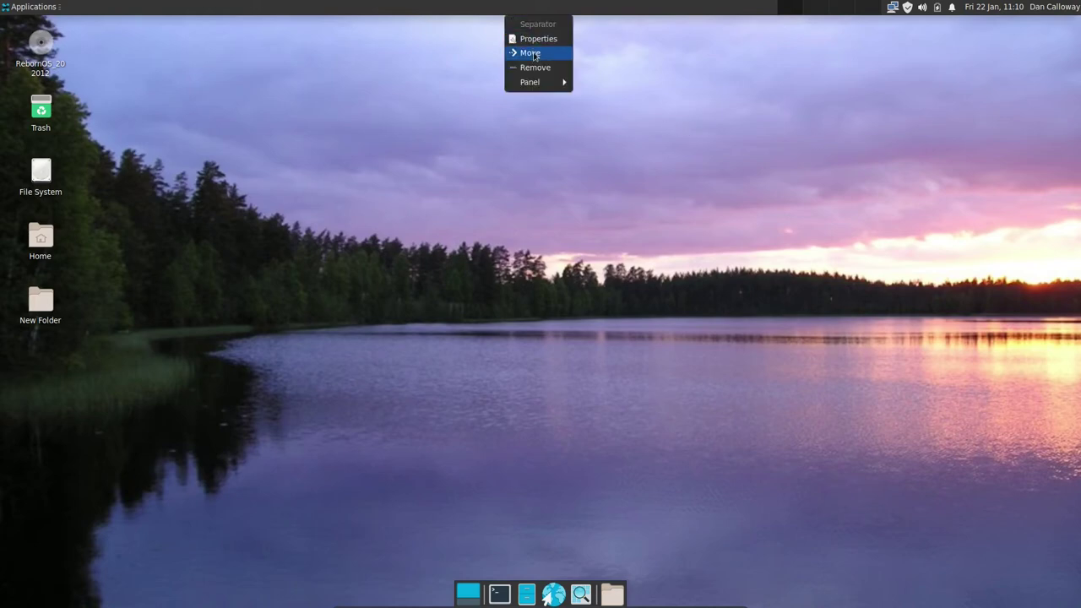
mouse_move(541, 82)
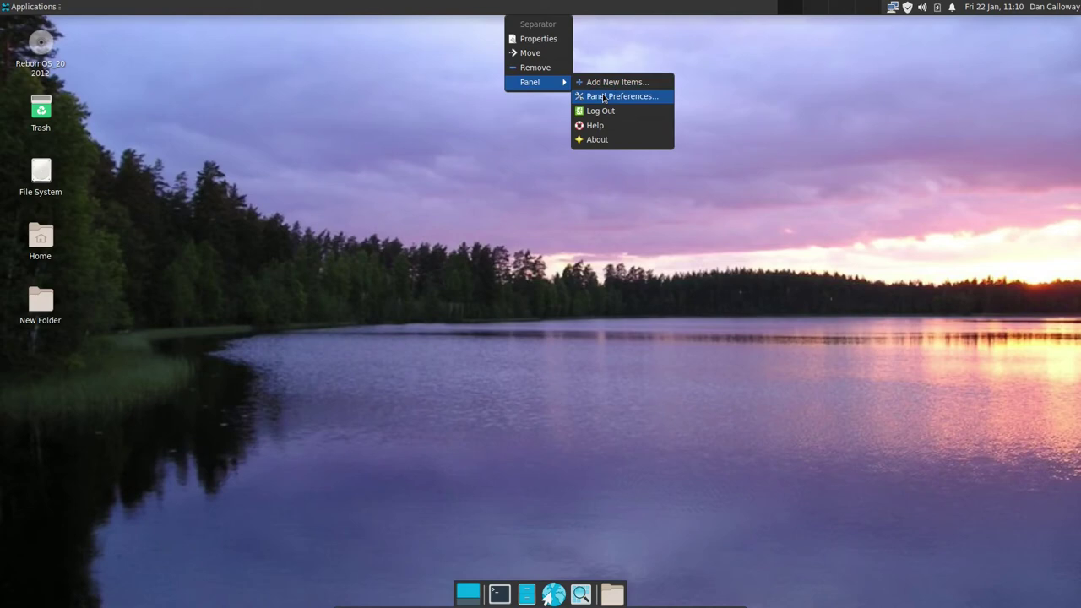
left_click(605, 96)
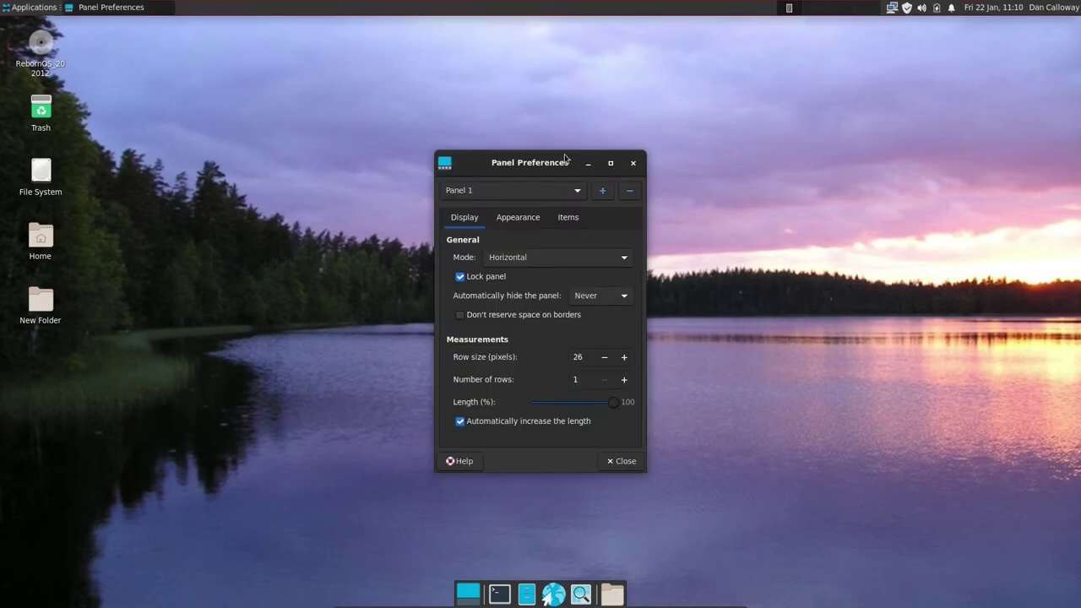
left_click_drag(566, 150, 591, 113)
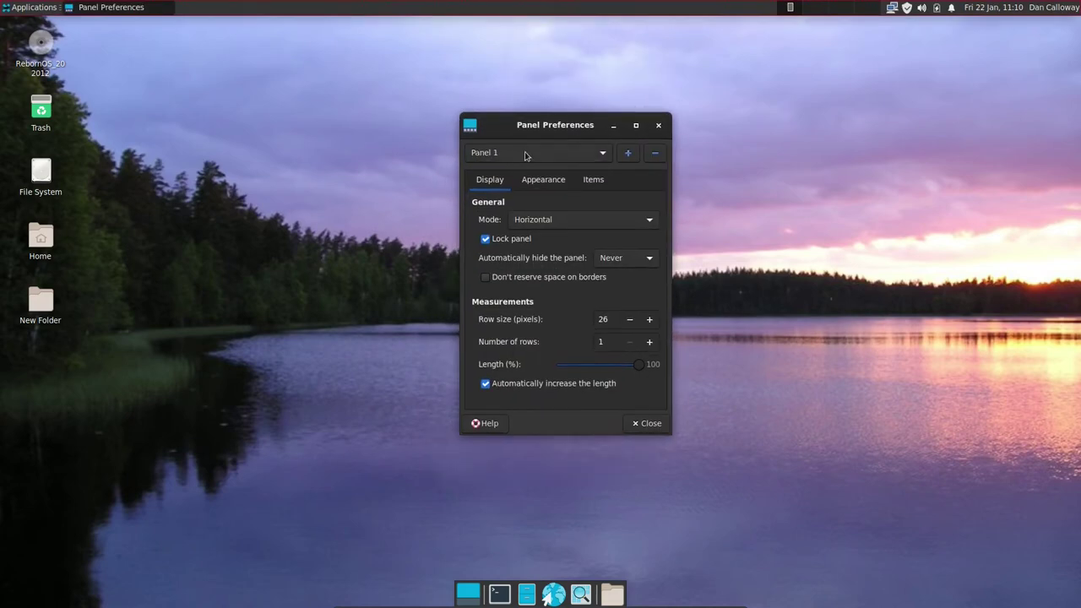
left_click(488, 242)
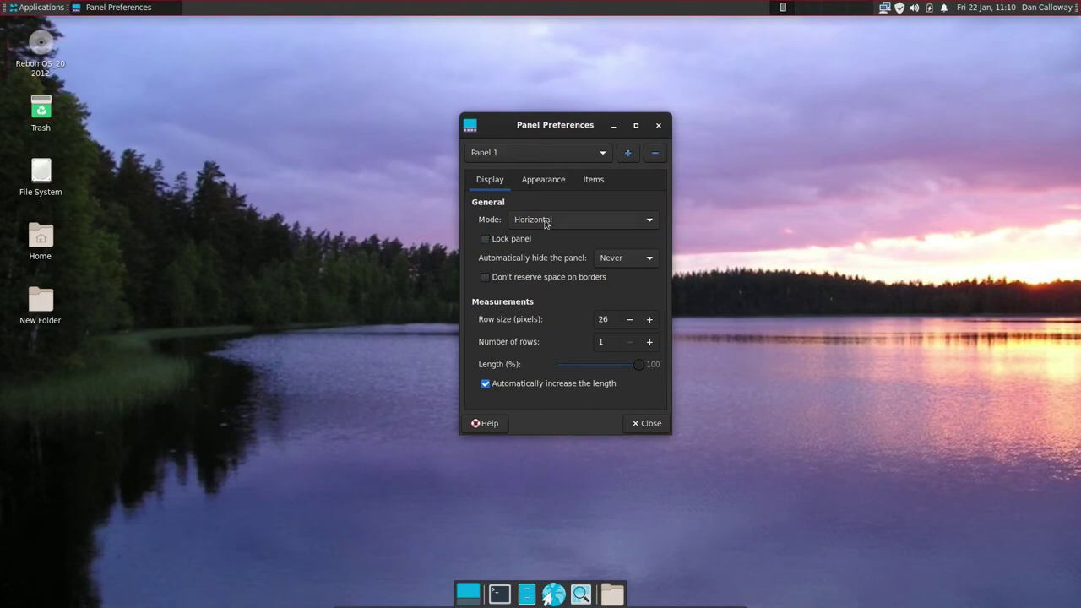
Keep Panel 1 horizontal with row size 26, one row and 100% length
left_click(648, 231)
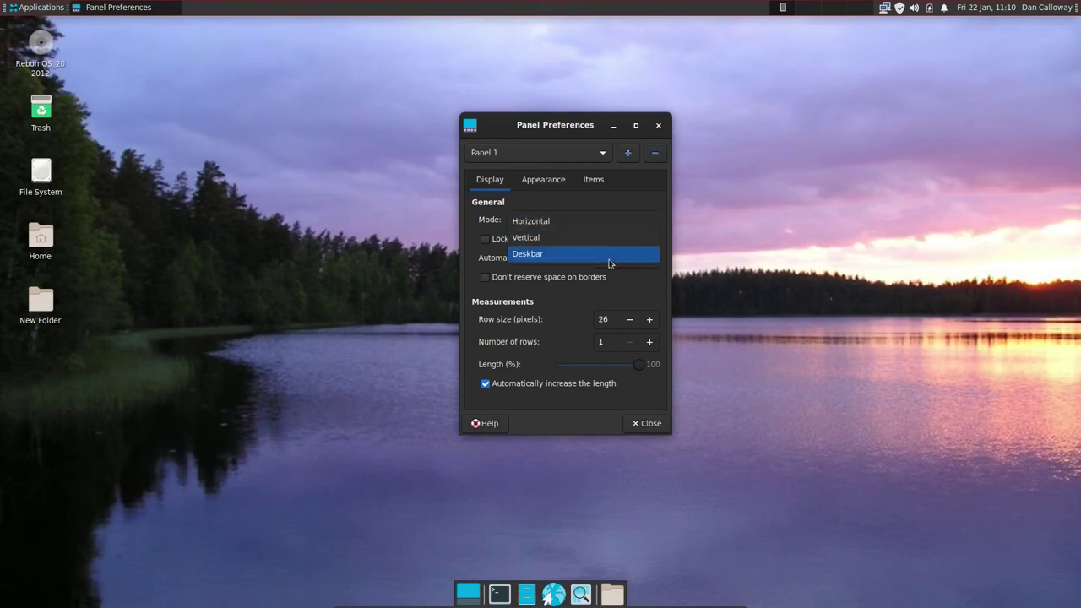
left_click(625, 221)
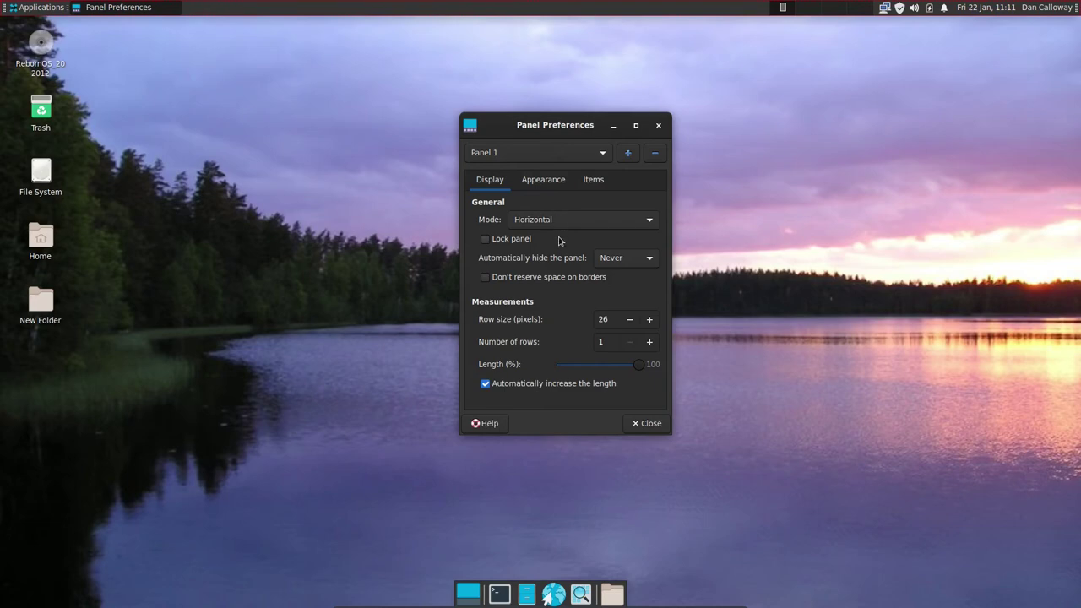
left_click(630, 319)
left_click(629, 320)
left_click(630, 319)
left_click(629, 319)
left_click(629, 320)
left_click(630, 319)
left_click(630, 319)
left_click(630, 319)
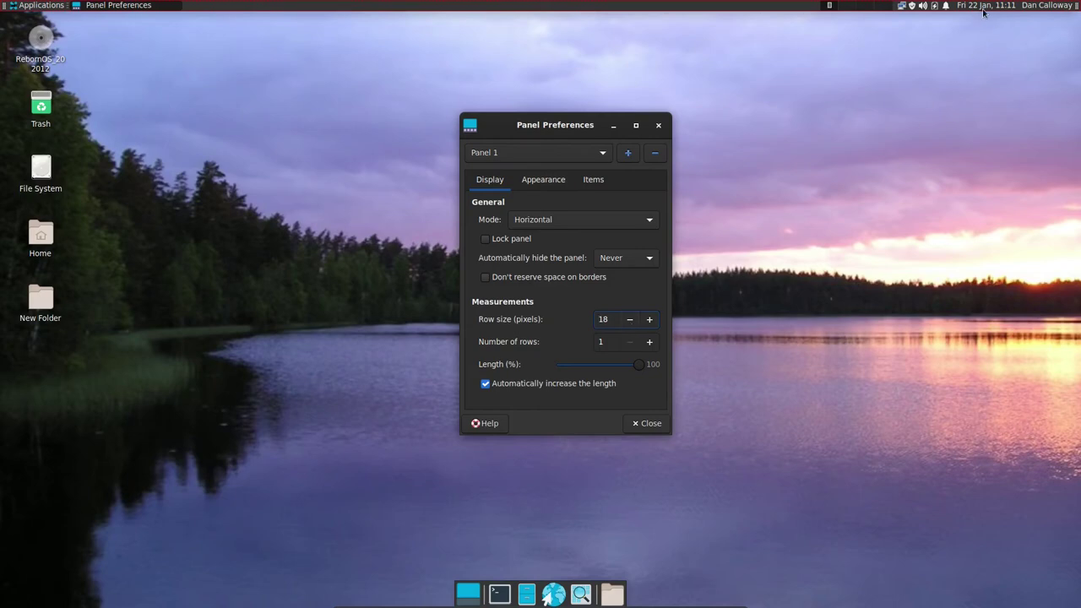
left_click(651, 320)
scroll(655, 326, "up", 7)
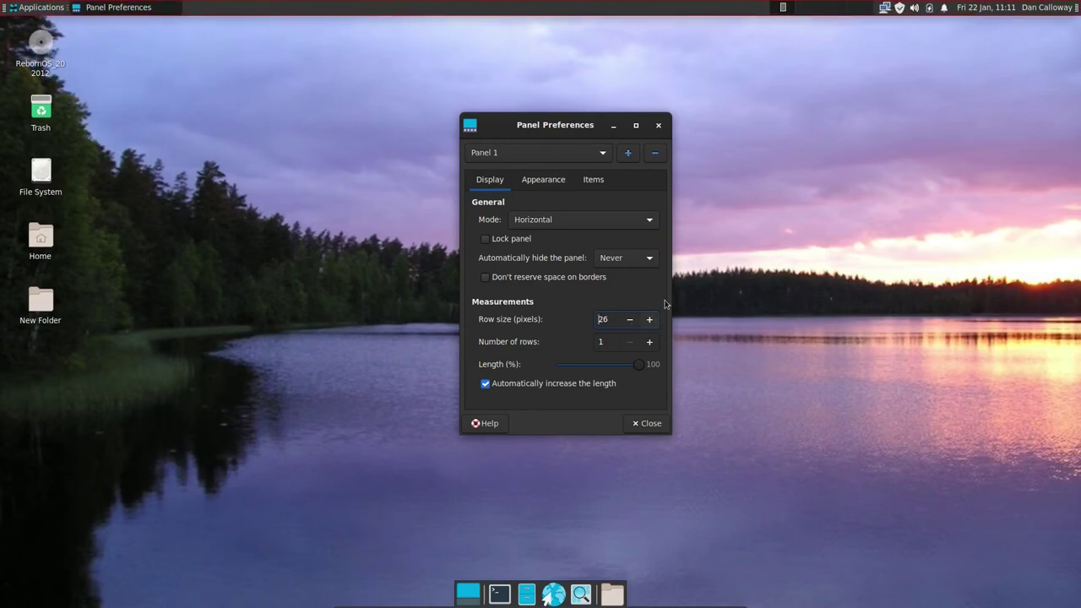
left_click(649, 342)
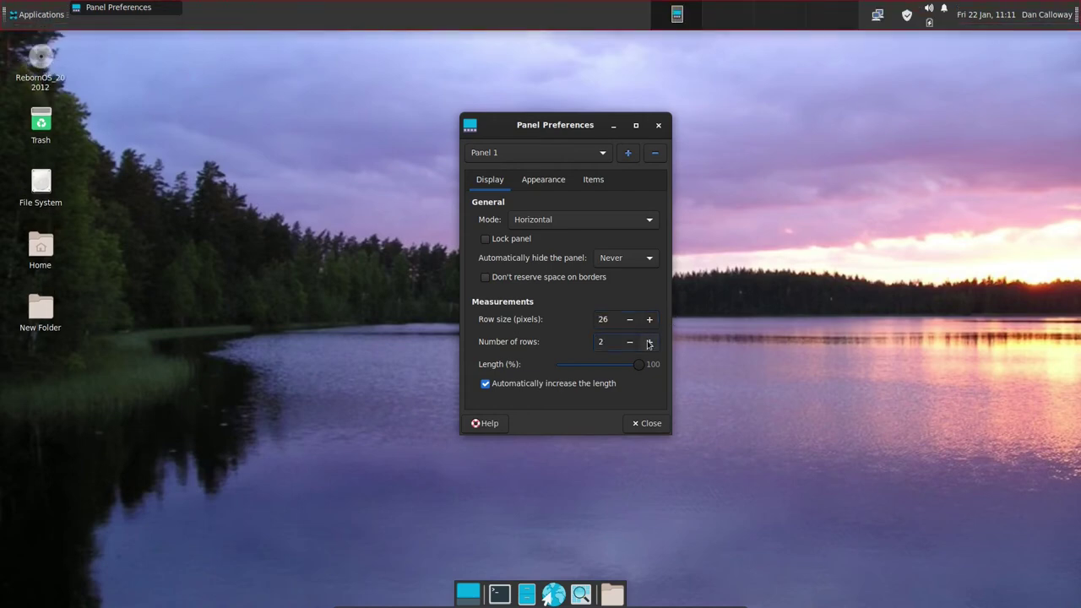
left_click(630, 342)
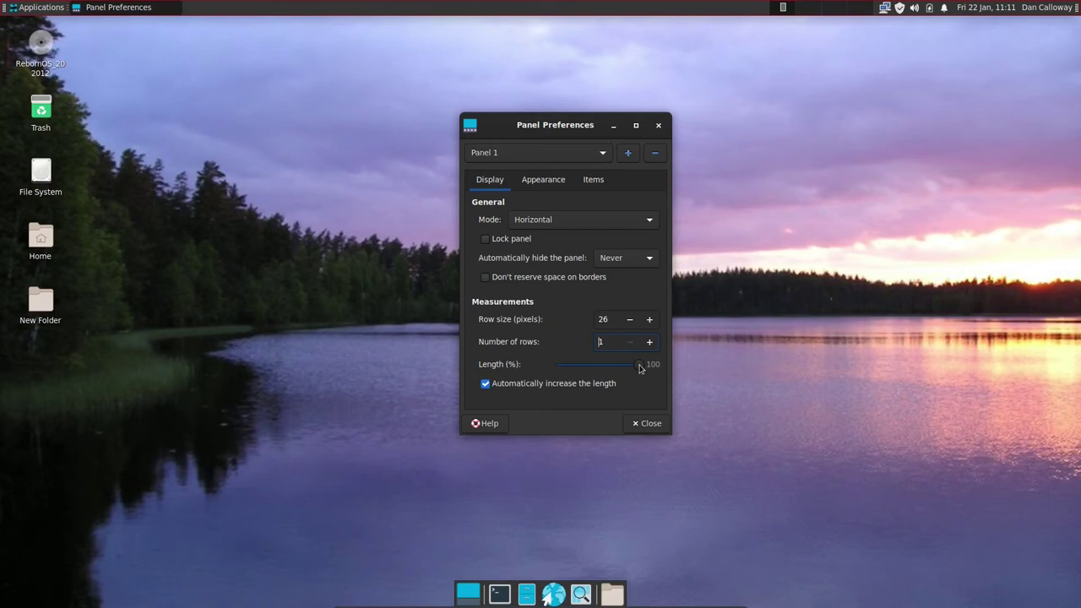
mouse_move(639, 367)
left_mouse_down()
mouse_move(601, 363)
mouse_move(640, 365)
left_mouse_up()
In Appearance, keep dark mode on, system background style and fixed 16-pixel icons
left_click(552, 186)
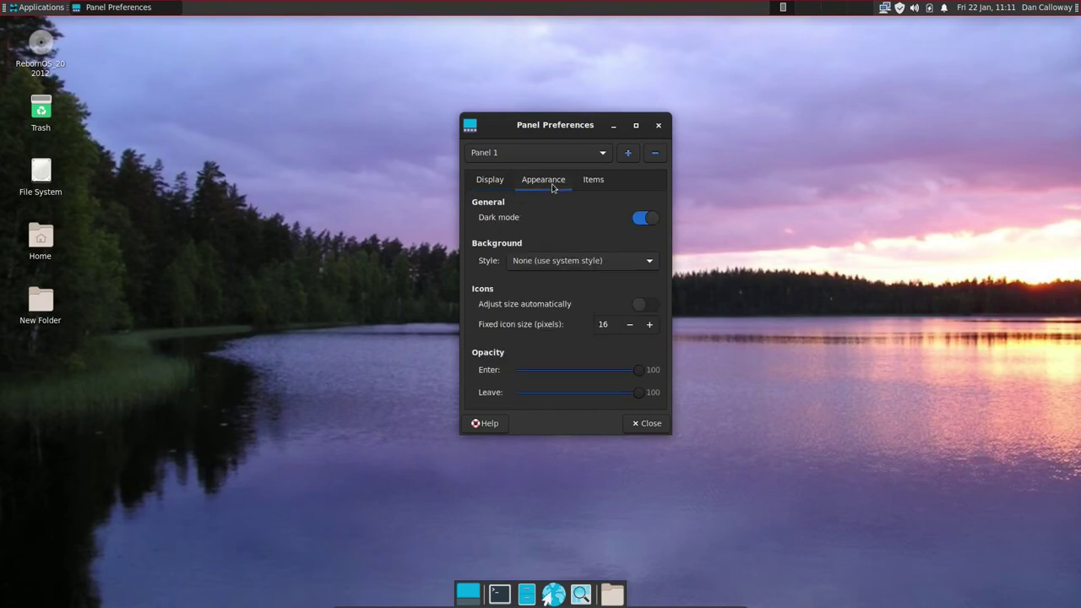
left_click(645, 219)
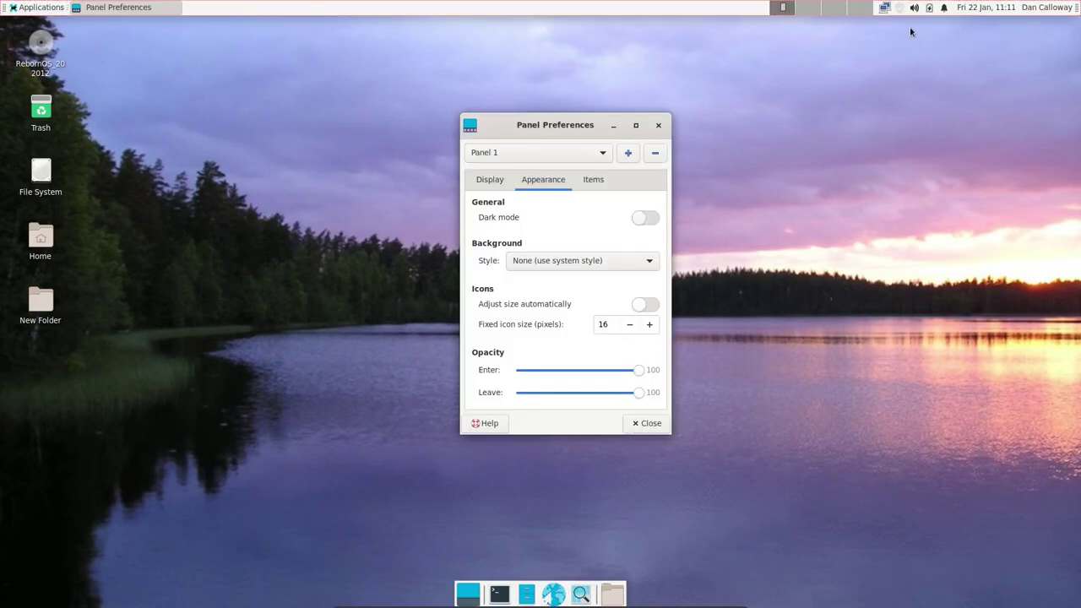
left_click(647, 219)
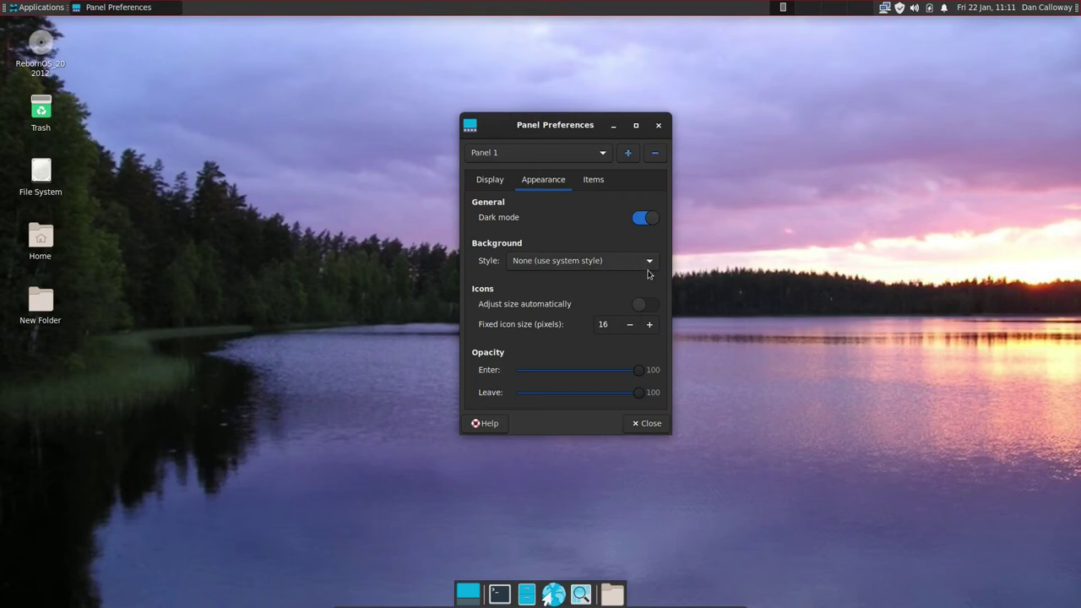
left_click(652, 262)
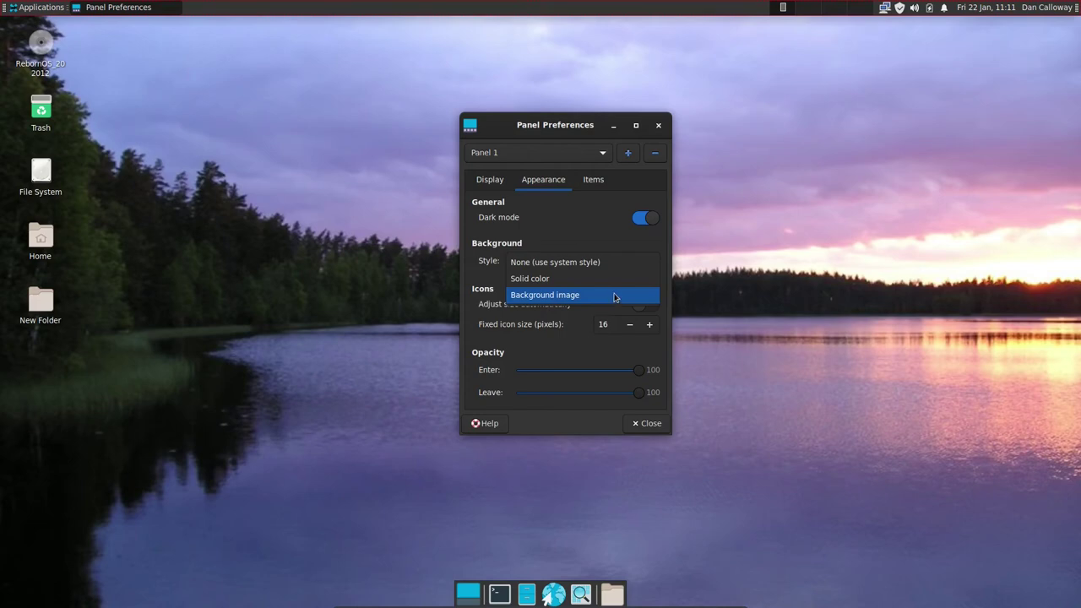
left_click(621, 266)
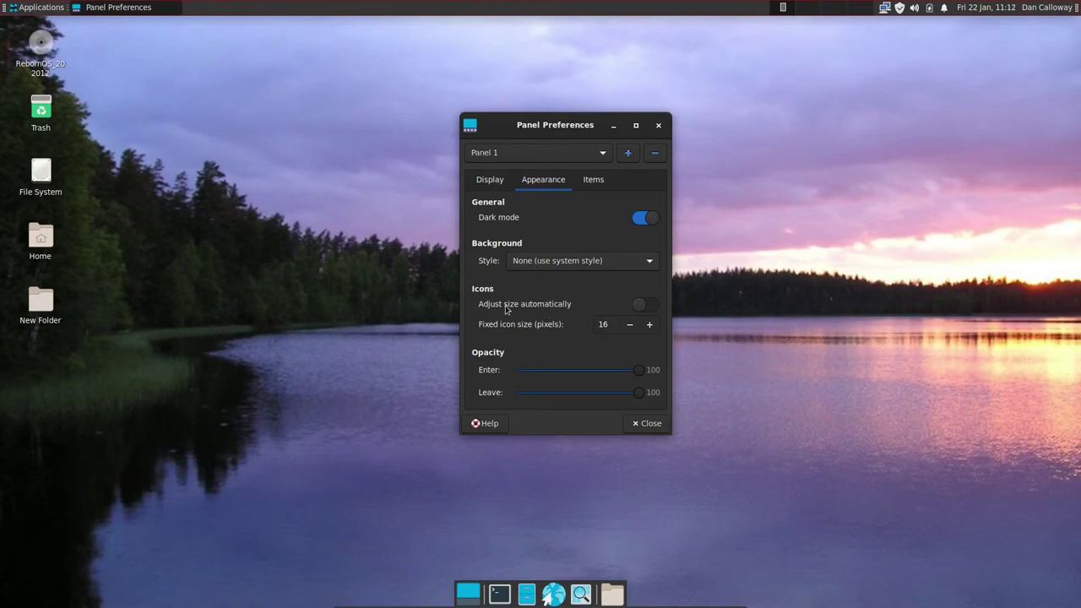
left_click(647, 304)
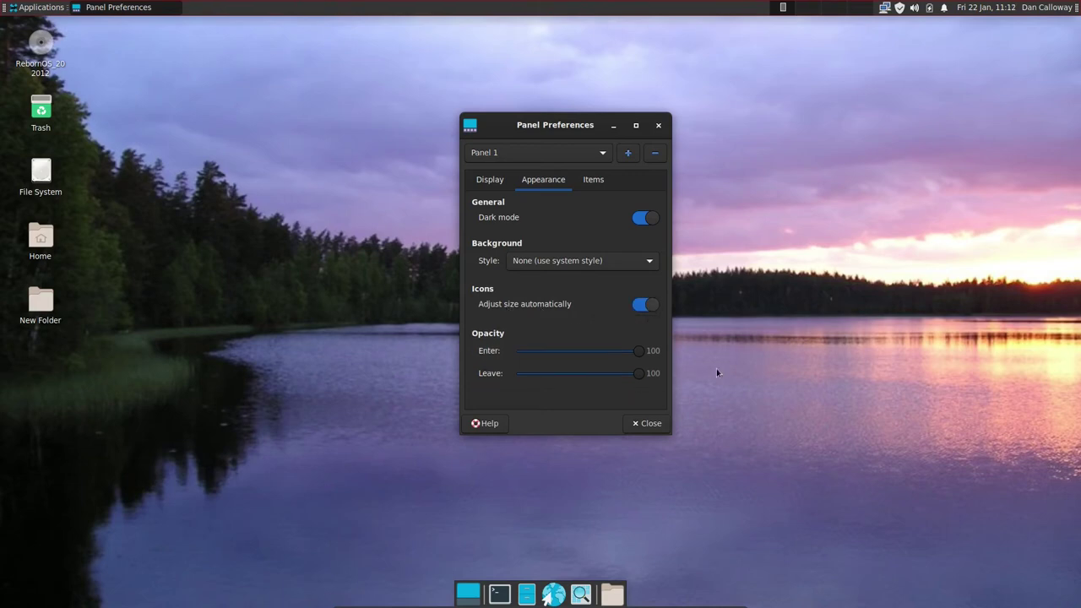
left_click(647, 304)
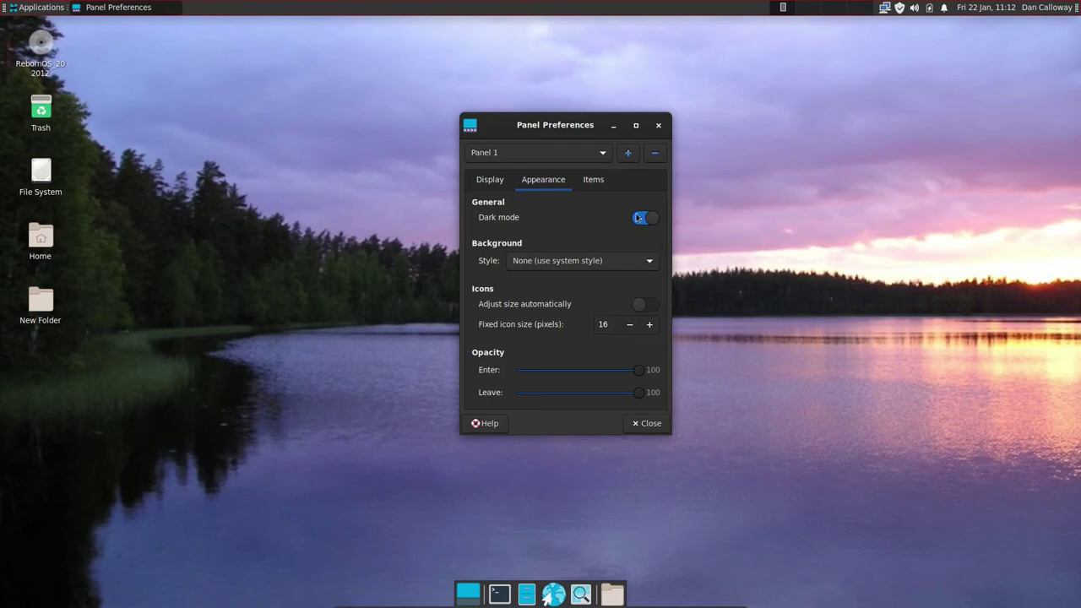
Add a Whisker Menu item to the top panel from the Items list
left_click(596, 181)
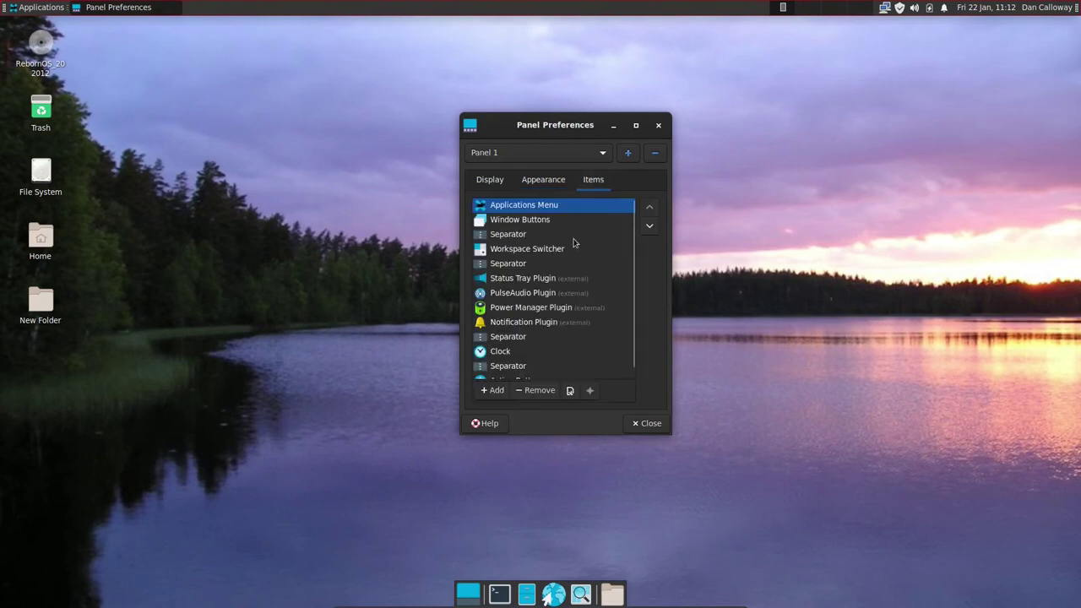
scroll(573, 243, "down", 1)
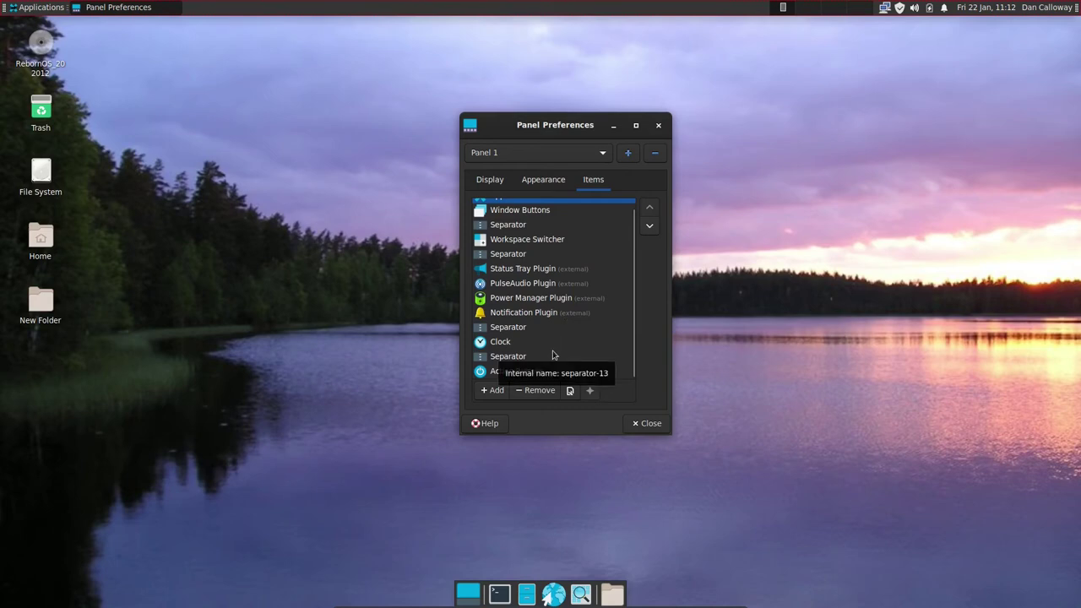
scroll(554, 346, "up", 1)
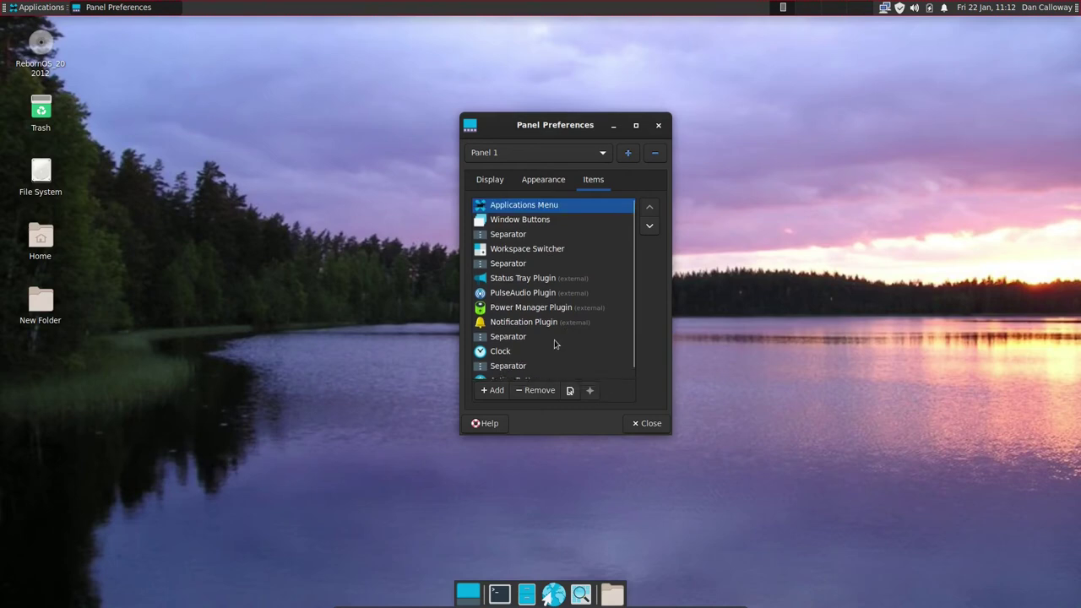
scroll(555, 340, "down", 1)
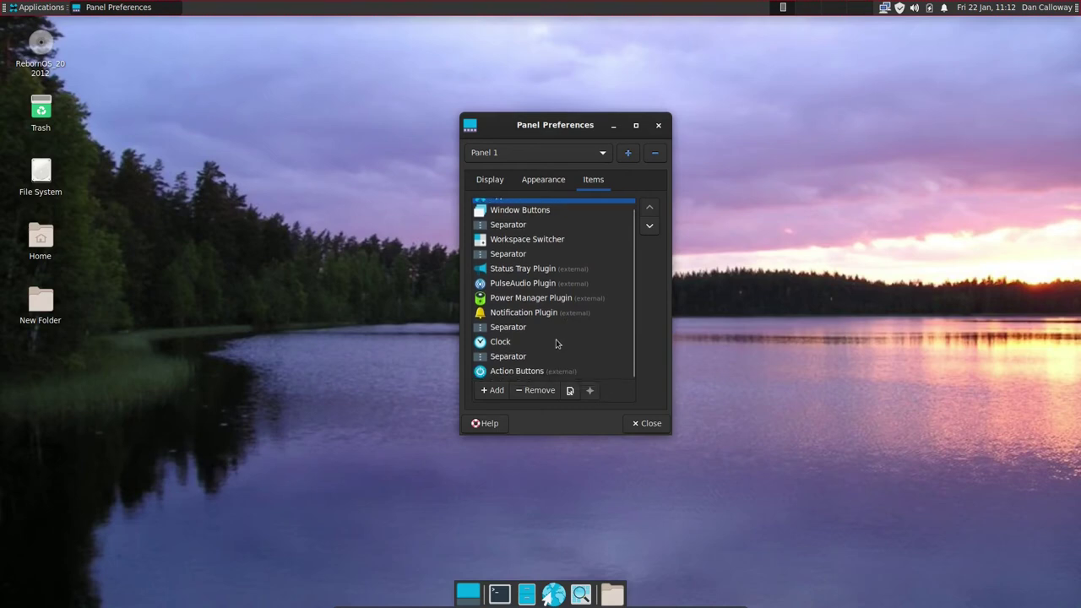
left_click(492, 391)
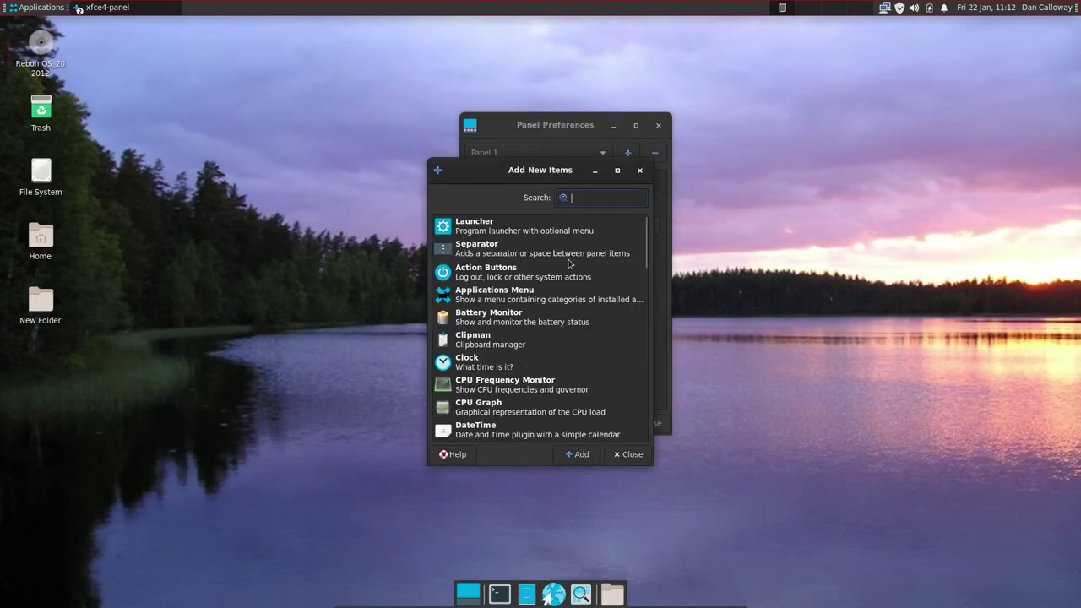
scroll(546, 270, "down", 8)
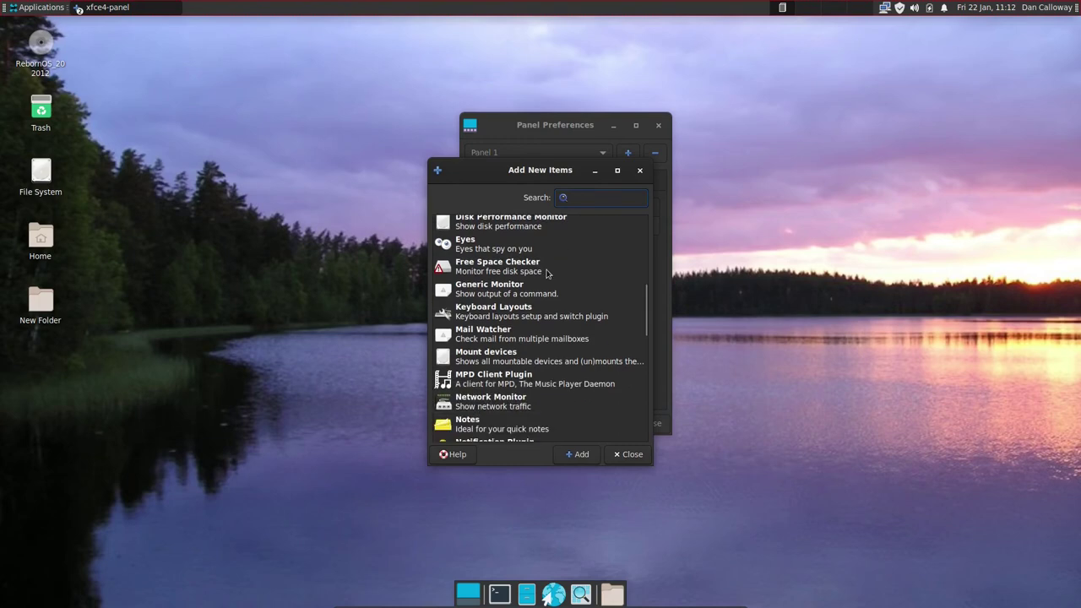
scroll(547, 273, "down", 6)
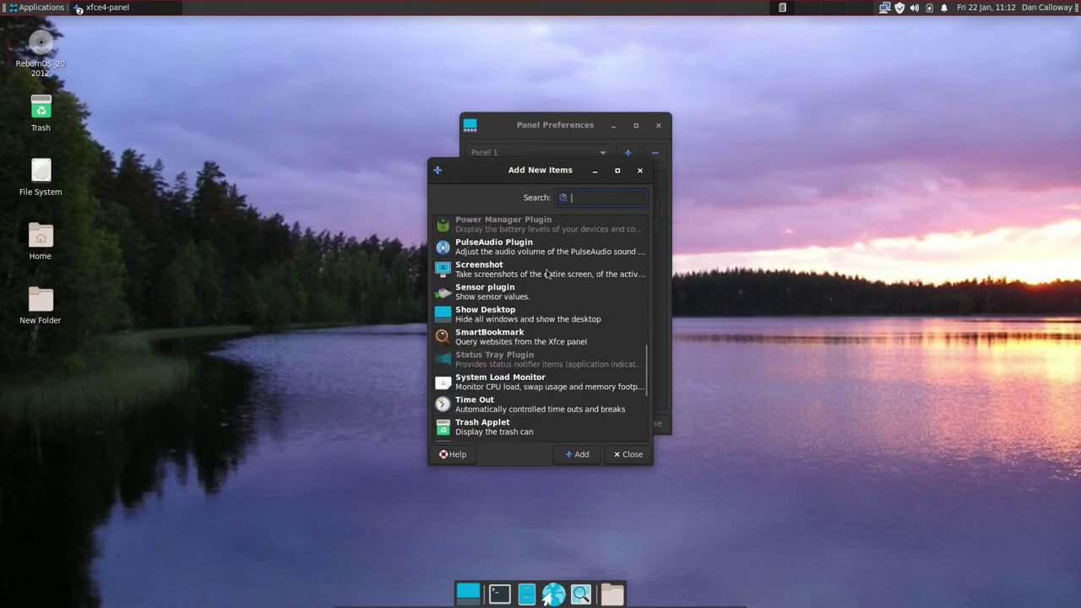
scroll(546, 273, "down", 3)
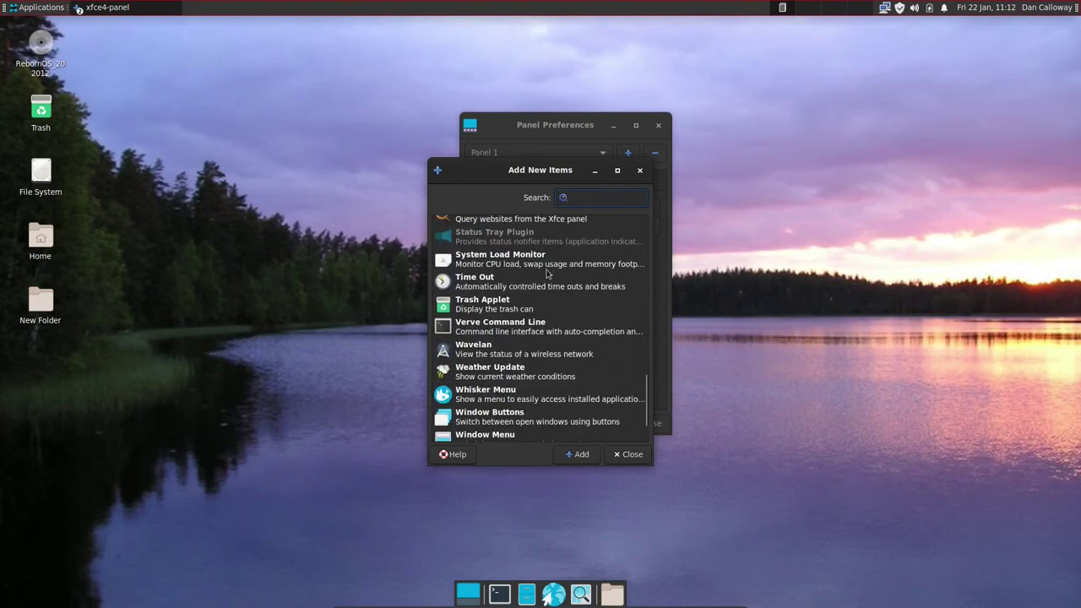
left_click(501, 396)
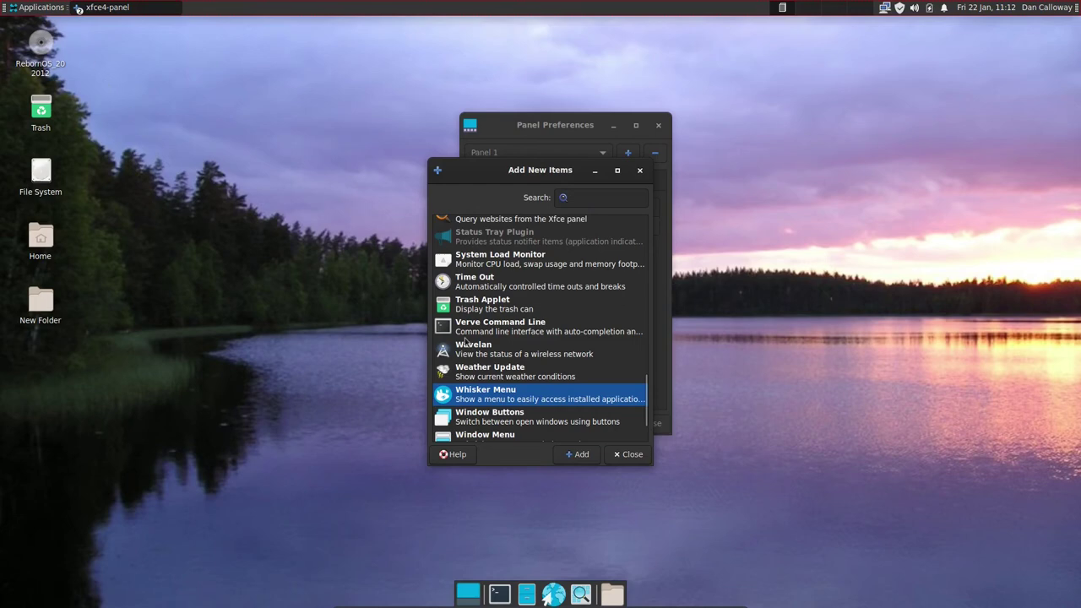
left_click(579, 455)
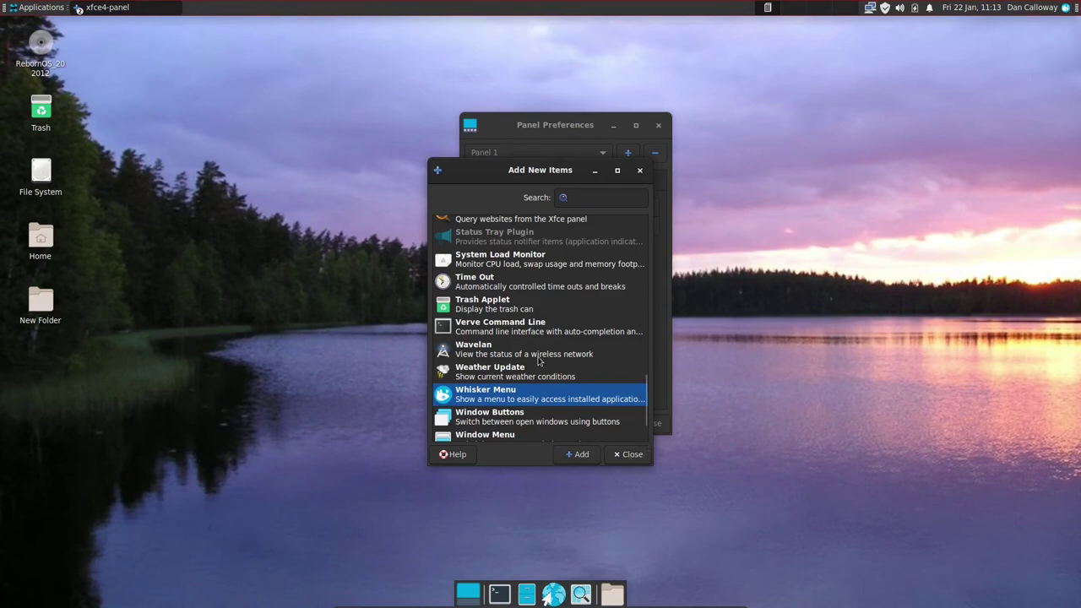
Add the Weather Update plugin to the panel and close the item catalogue
scroll(538, 360, "down", 3)
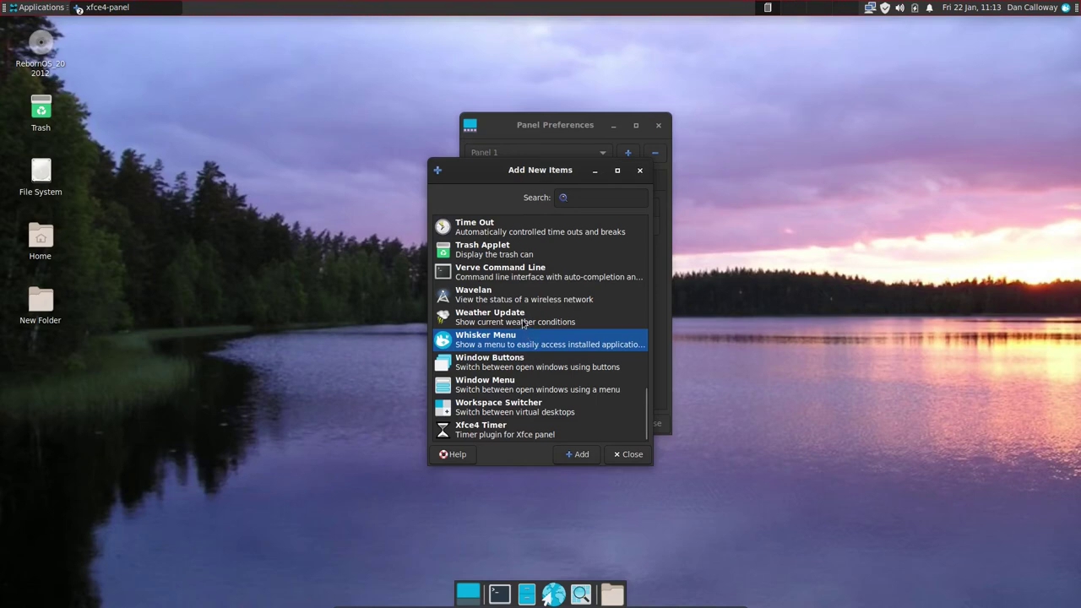
left_click(524, 326)
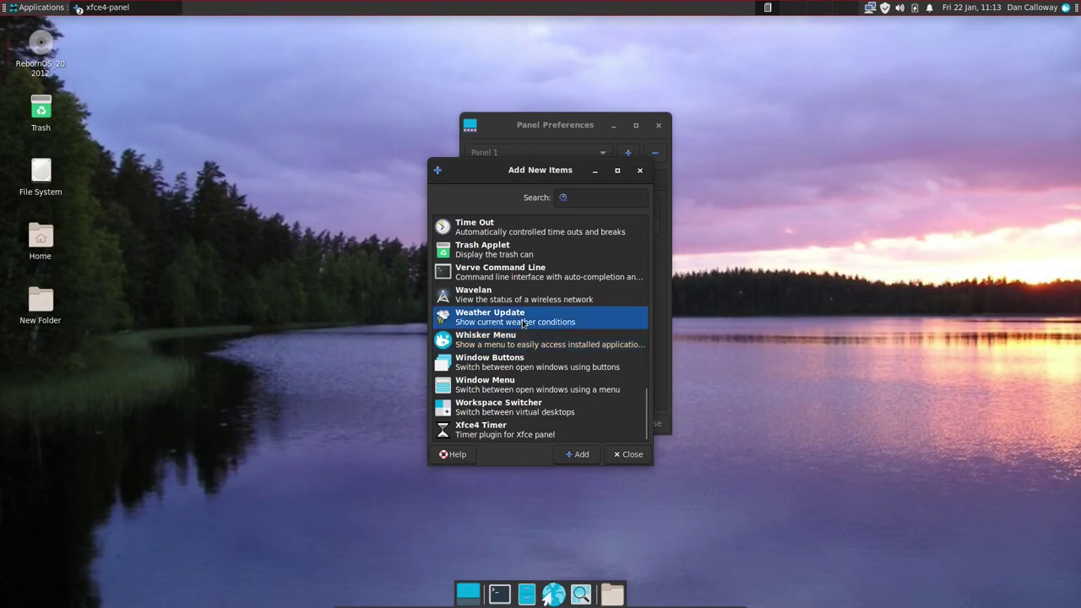
left_click(578, 455)
left_click(627, 454)
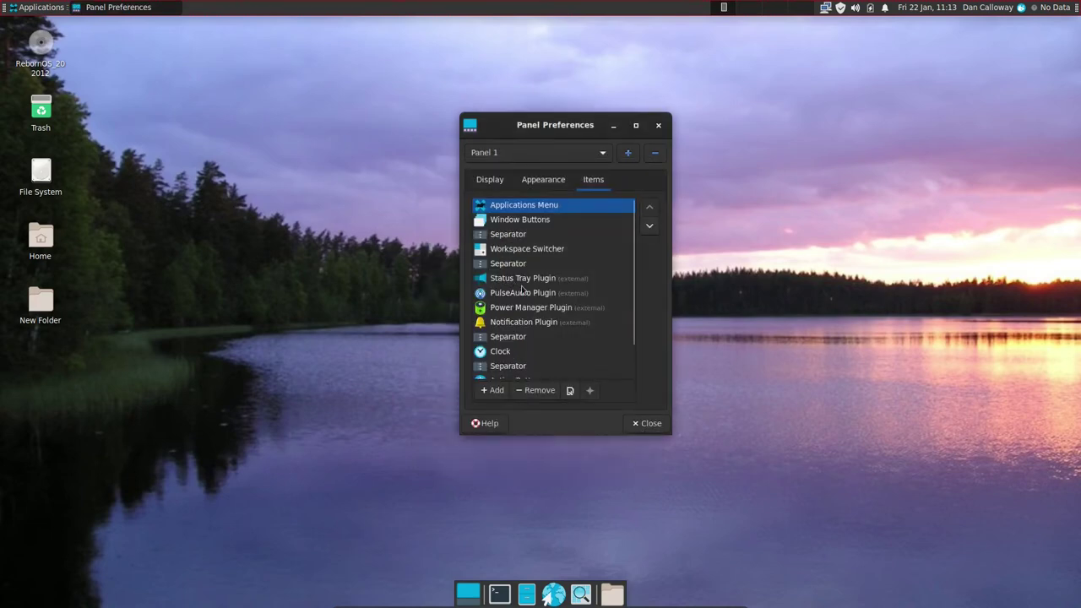
Move the Whisker Menu applet next to the Applications launcher
left_click(491, 177)
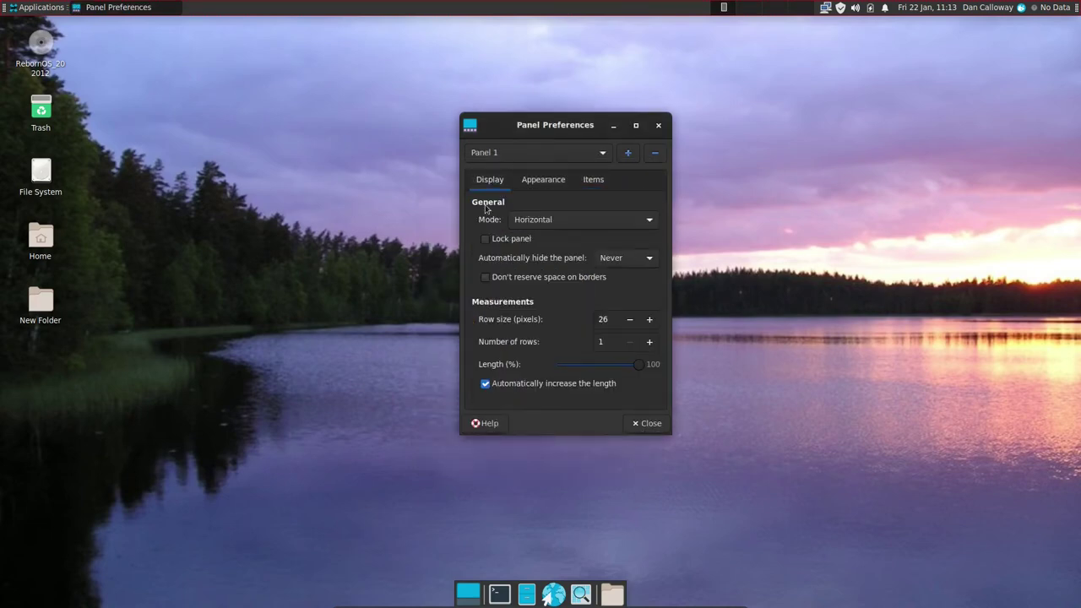
right_click(1022, 10)
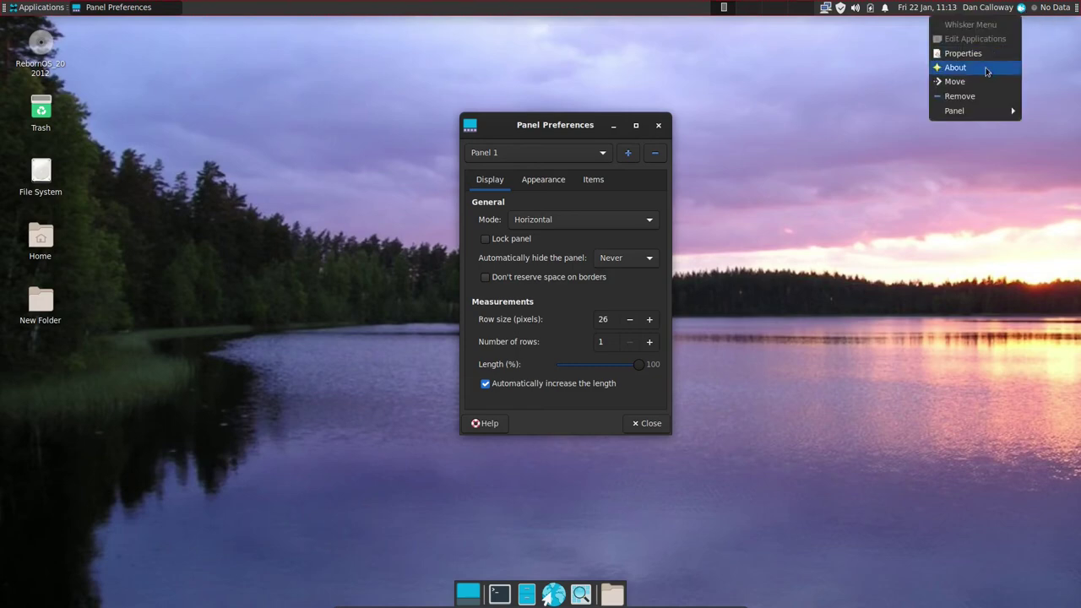
left_click(954, 81)
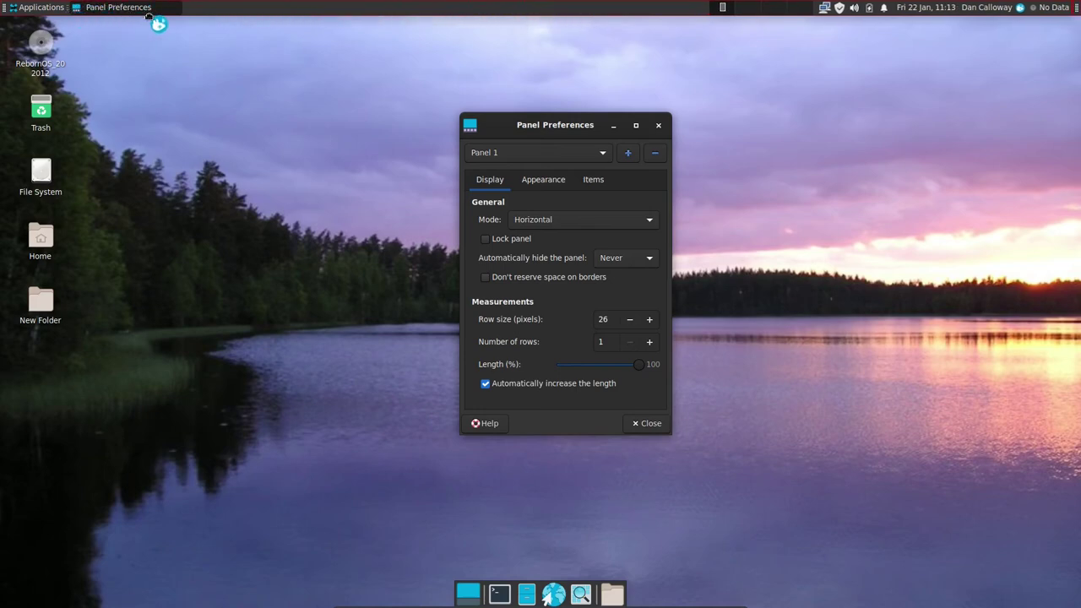
left_click(65, 9)
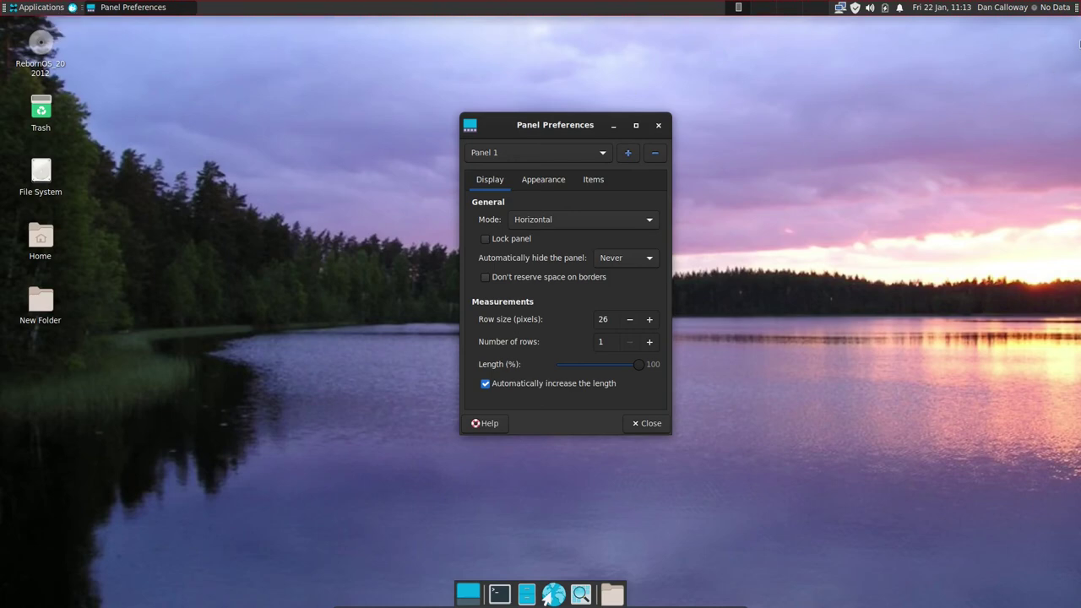
Move the weather applet to mid-panel, then lock the panel and close preferences
right_click(1056, 10)
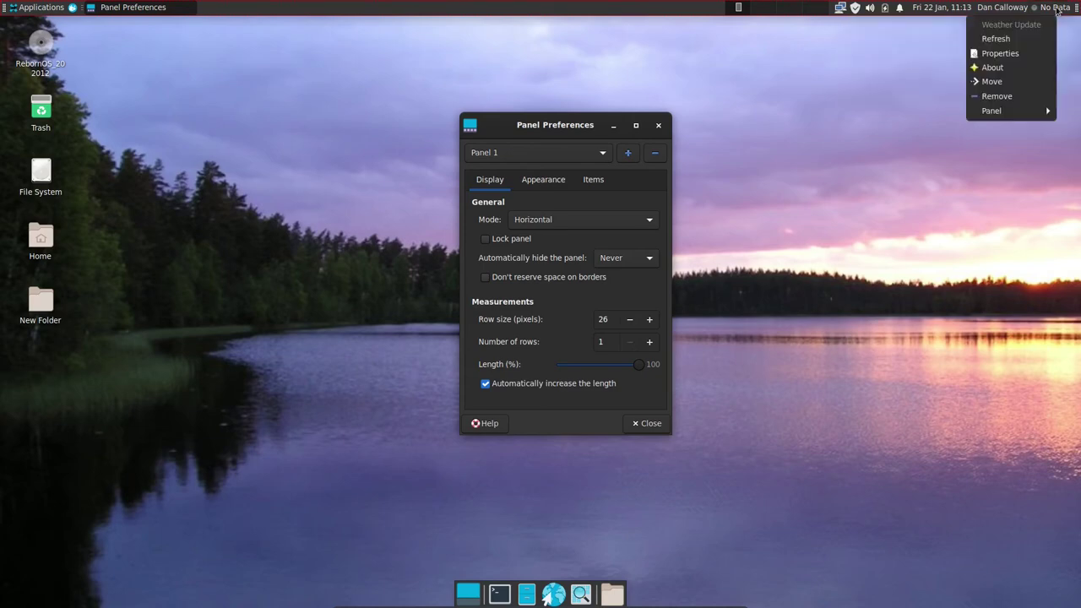
left_click(992, 81)
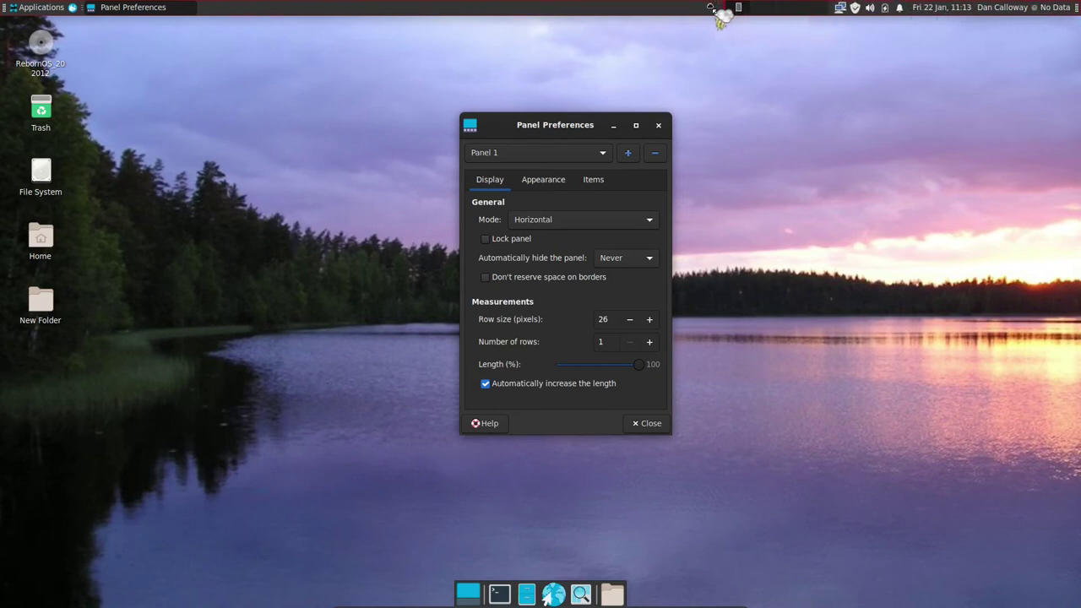
left_click(711, 7)
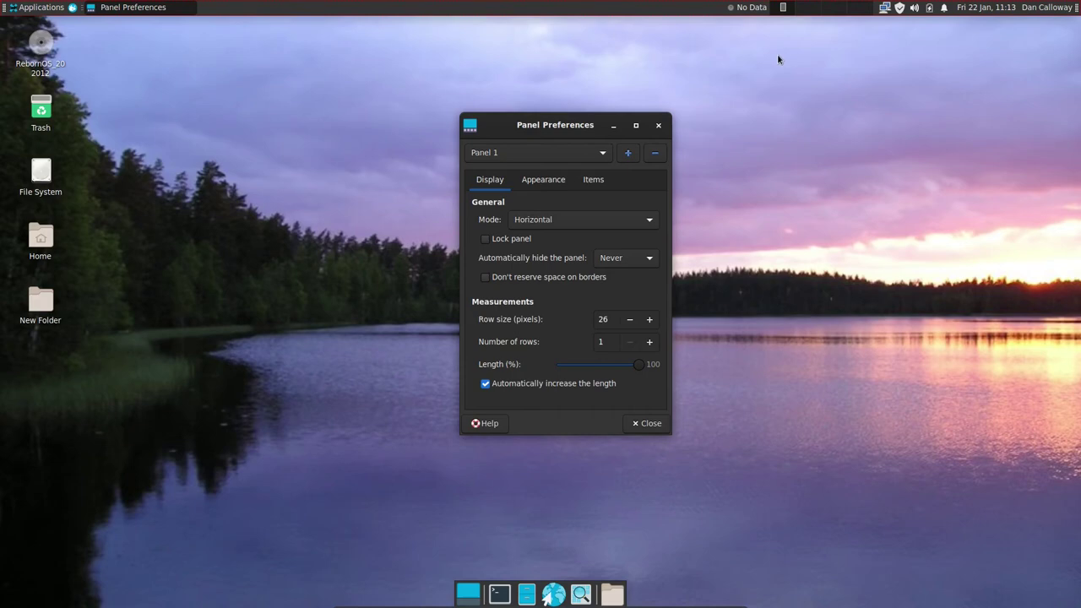
left_click(485, 239)
left_click(650, 427)
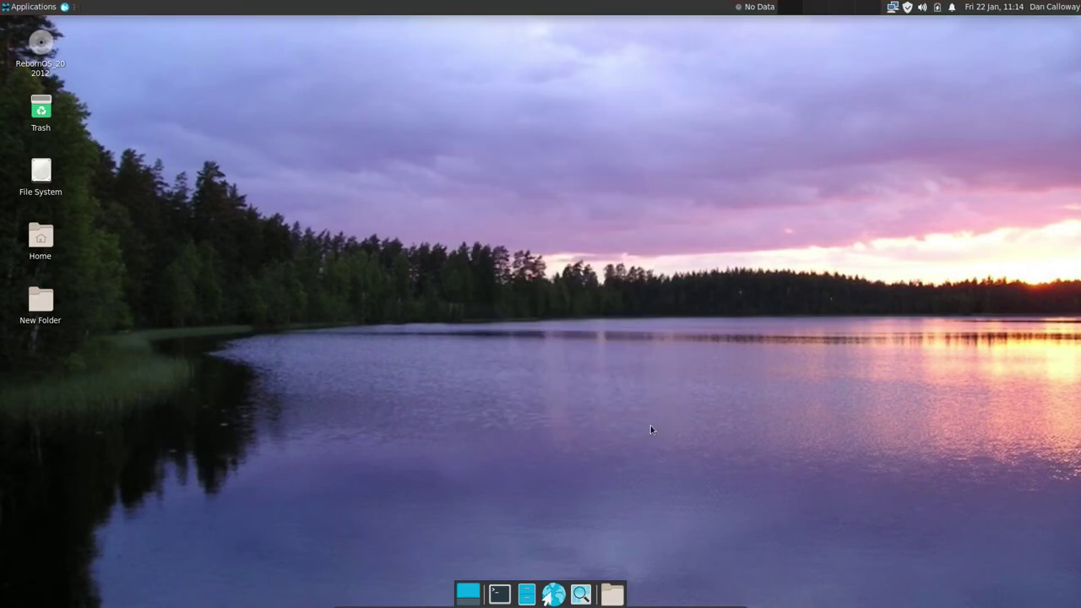
Compare the classic Applications menu with the Whisker Menu, closing each
left_click(34, 9)
mouse_move(72, 153)
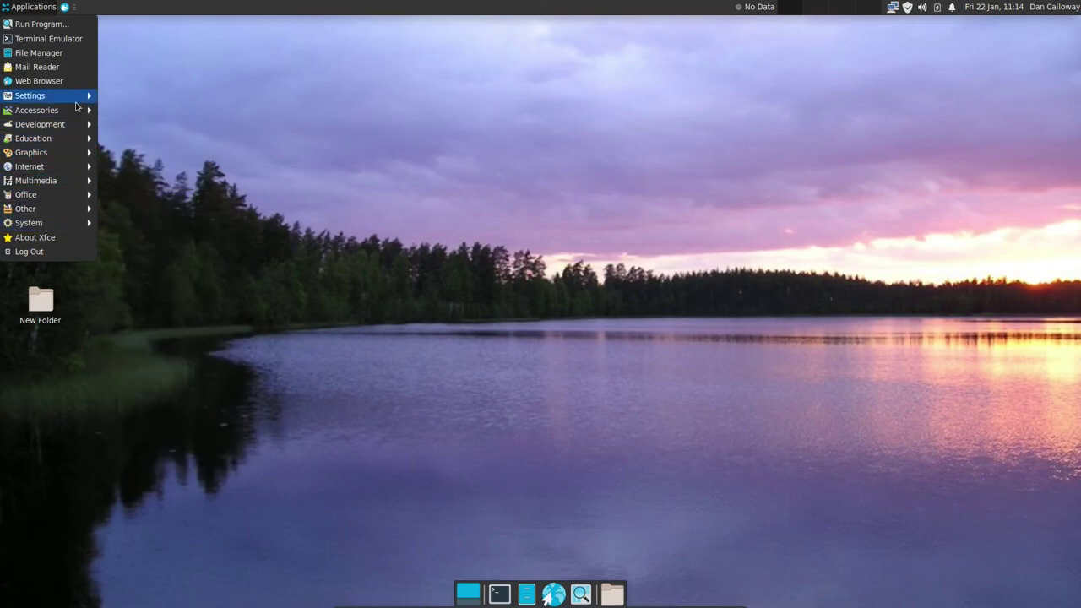
mouse_move(76, 101)
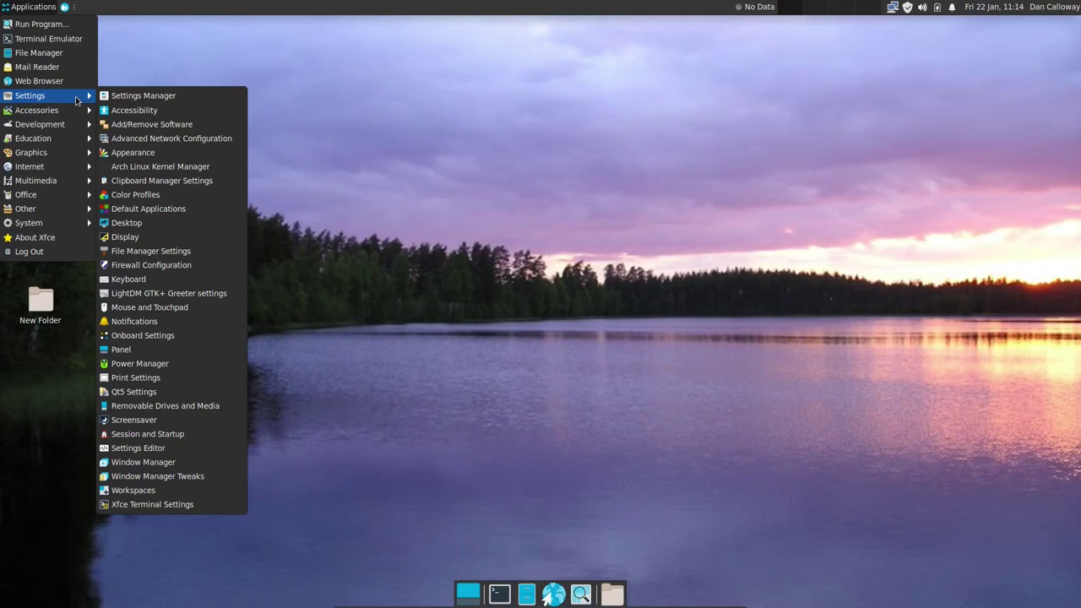
left_click(166, 55)
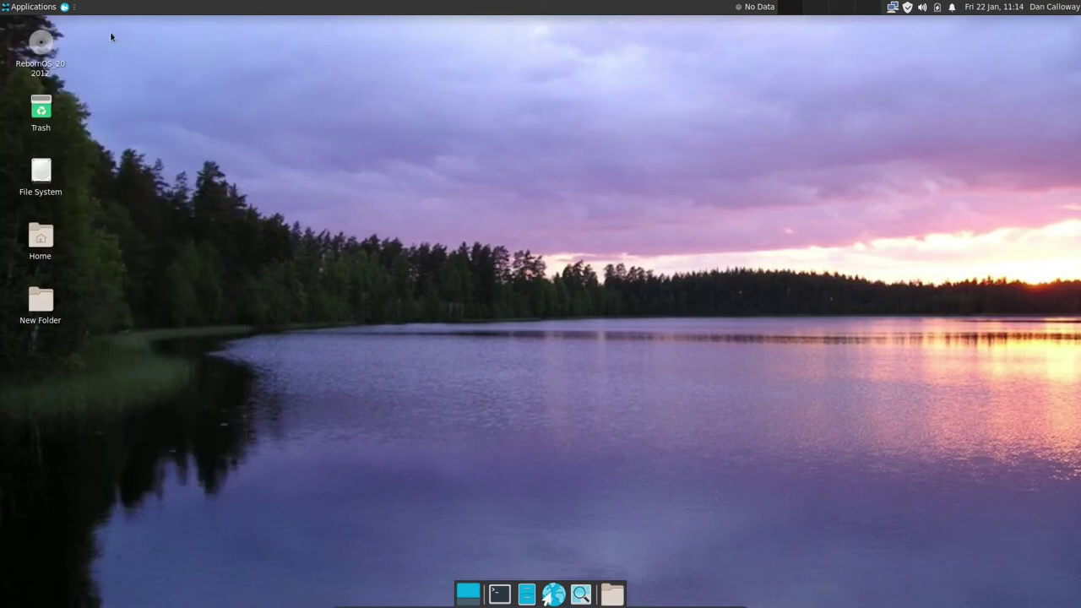
left_click(65, 8)
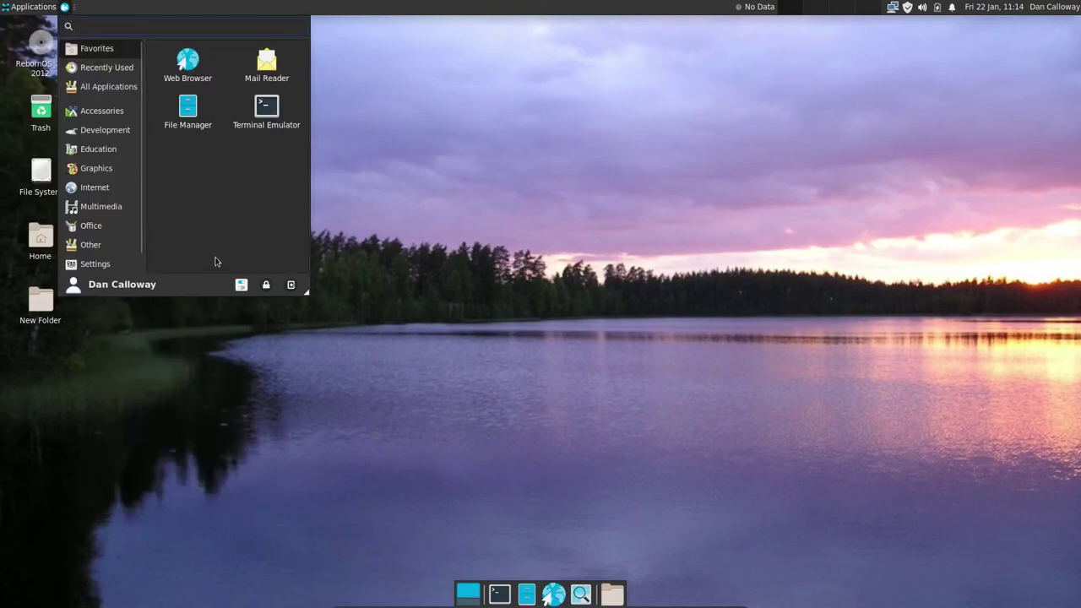
left_click(358, 239)
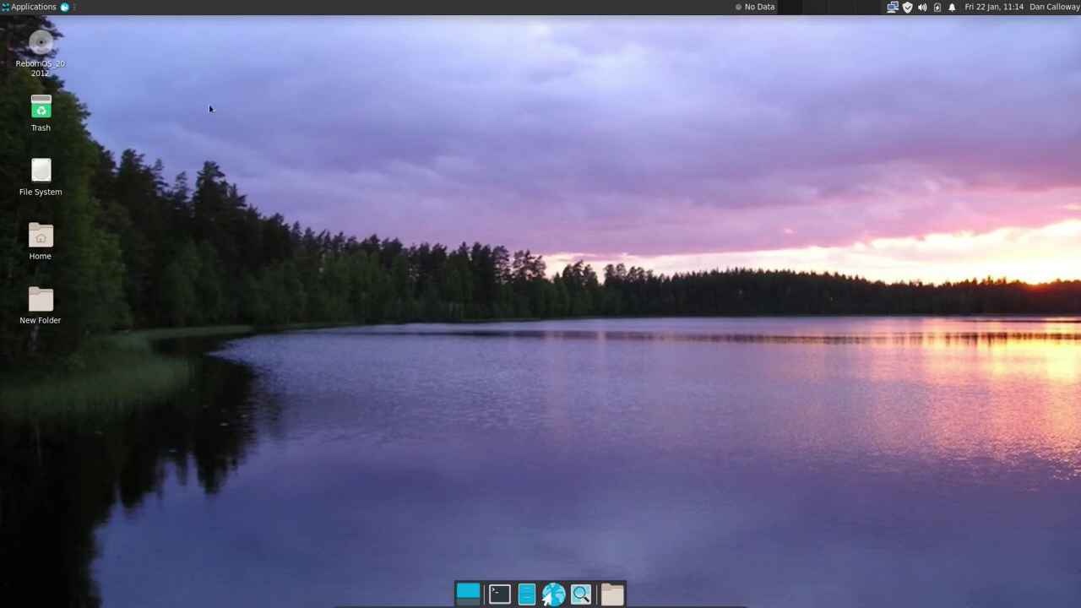
Remove the Applications Menu from the panel and open the Whisker Menu
right_click(39, 10)
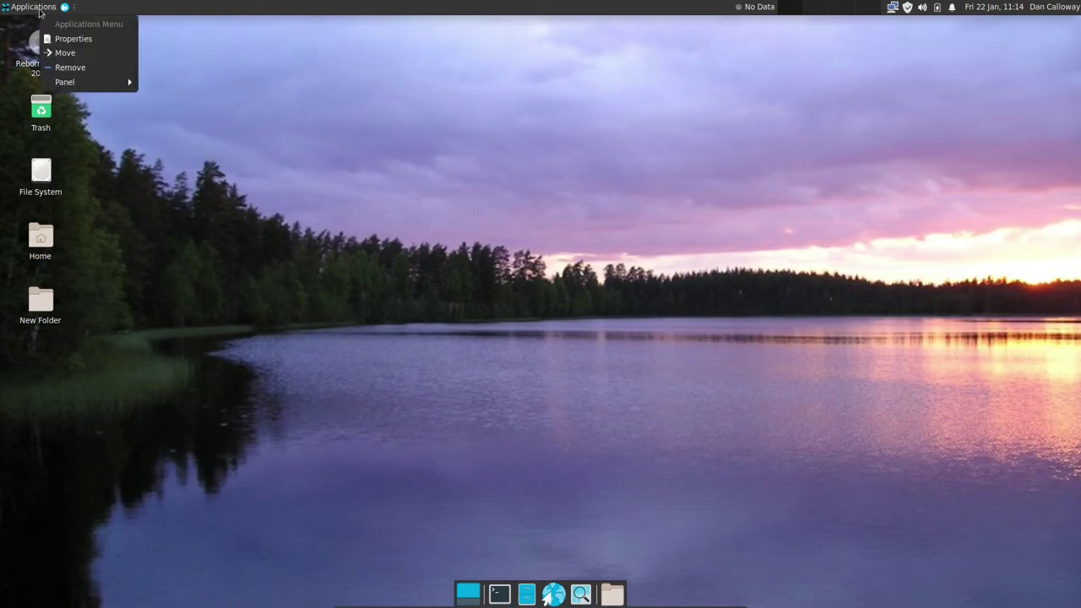
left_click(66, 68)
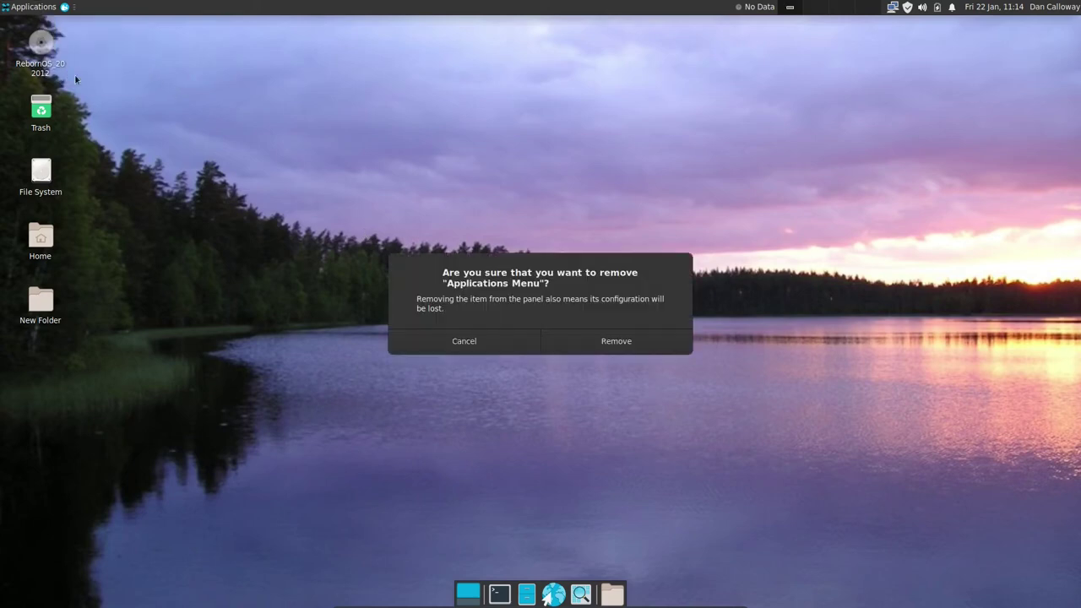
left_click(616, 340)
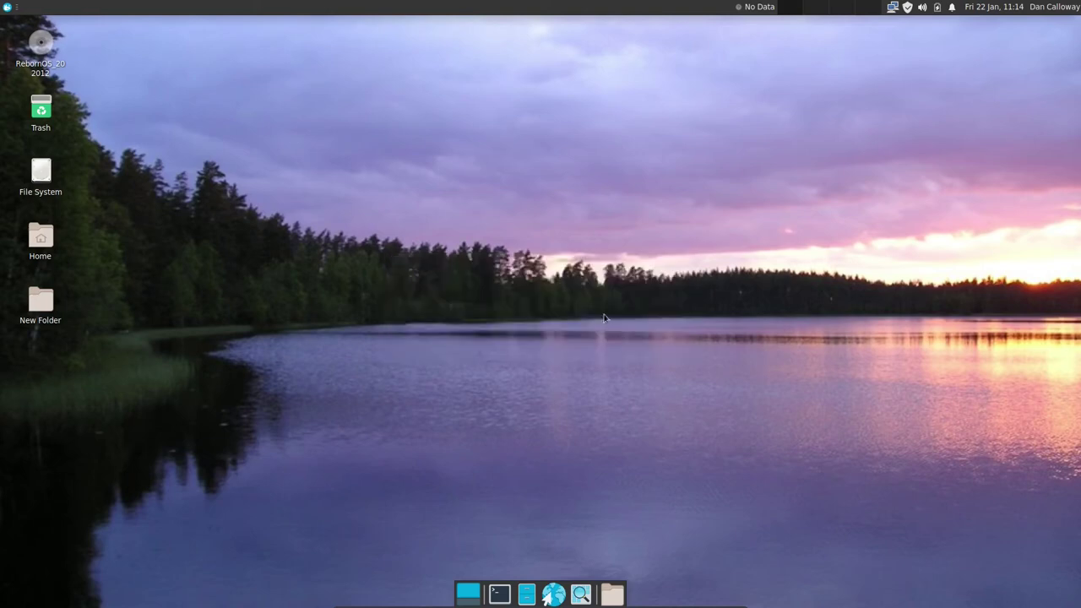
left_click(6, 8)
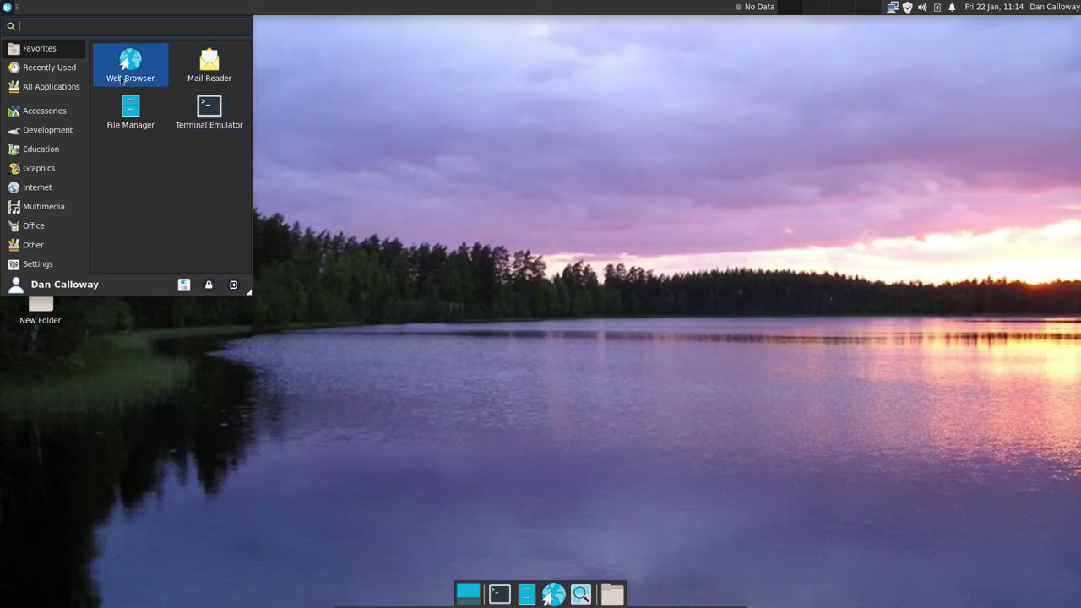
Browse All Applications, Accessories, Development, Education and Graphics, ending on the Internet category
left_click(49, 89)
left_click(51, 114)
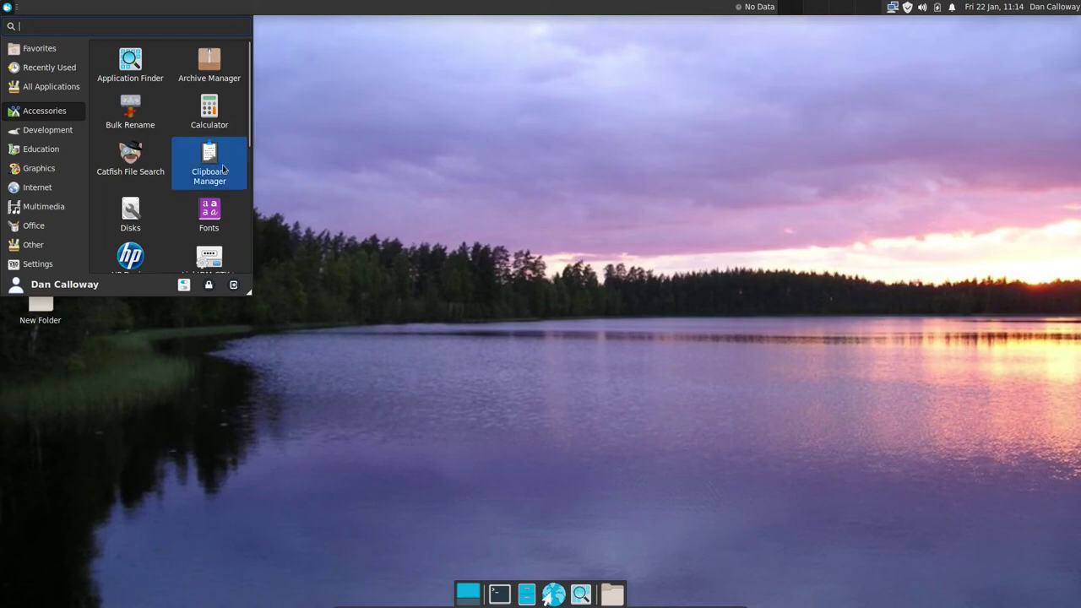
scroll(202, 169, "down", 4)
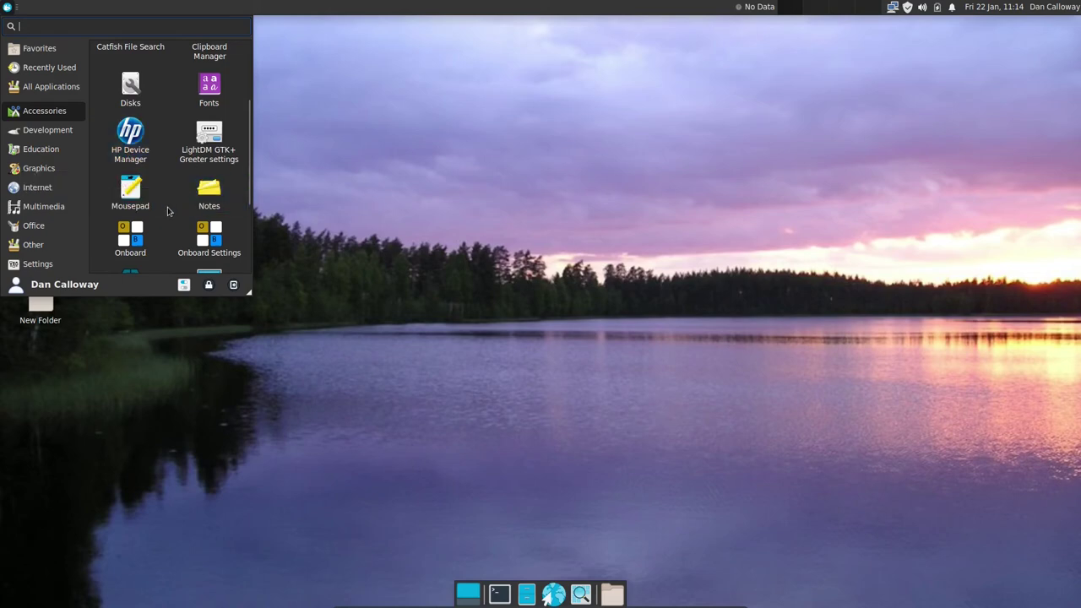
scroll(166, 211, "down", 2)
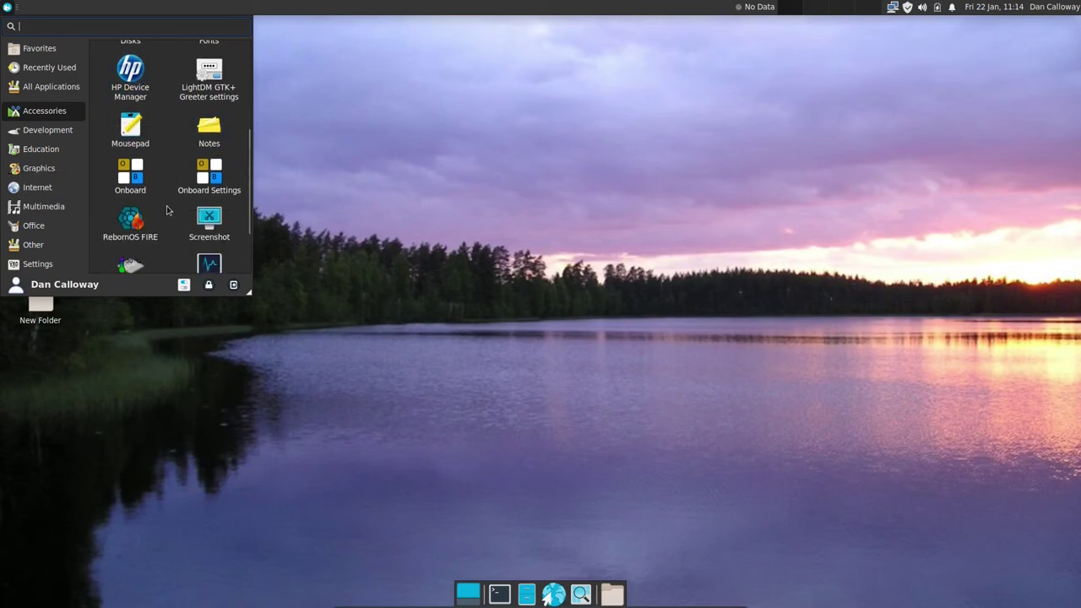
scroll(166, 210, "down", 1)
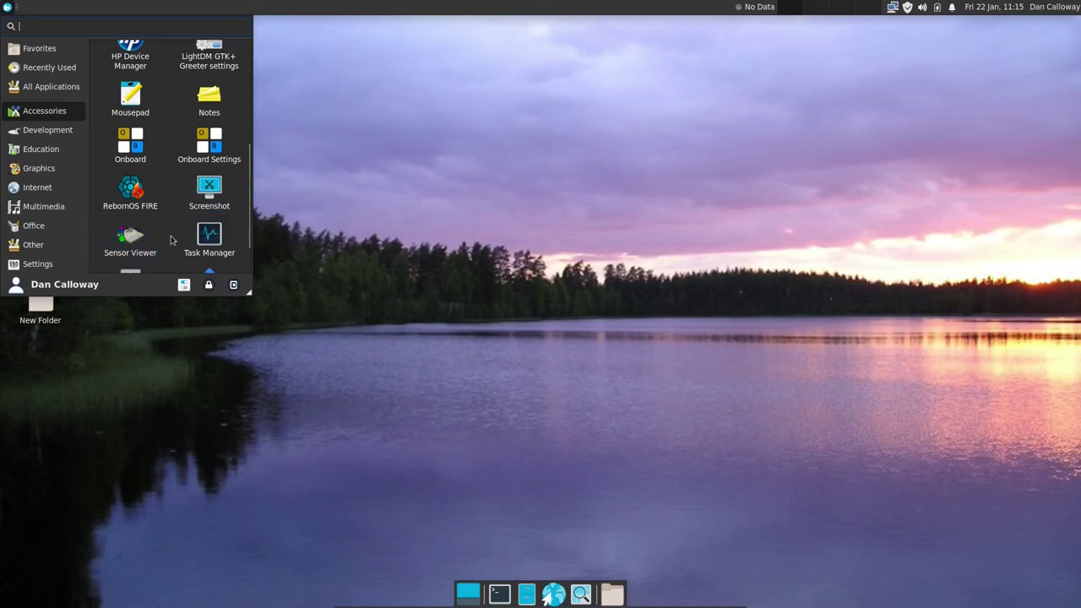
scroll(173, 256, "down", 1)
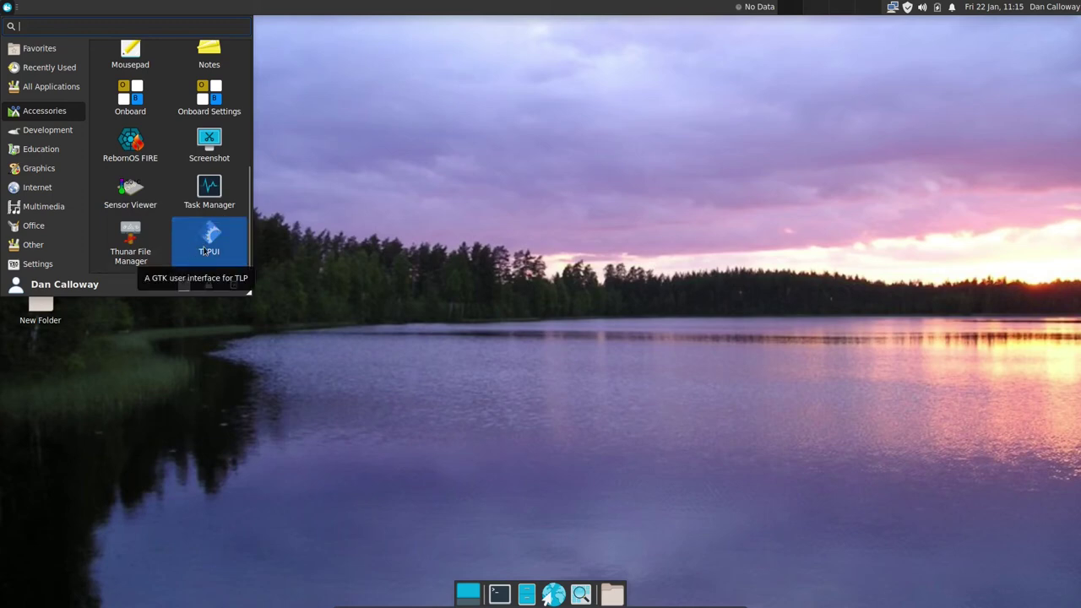
left_click(46, 136)
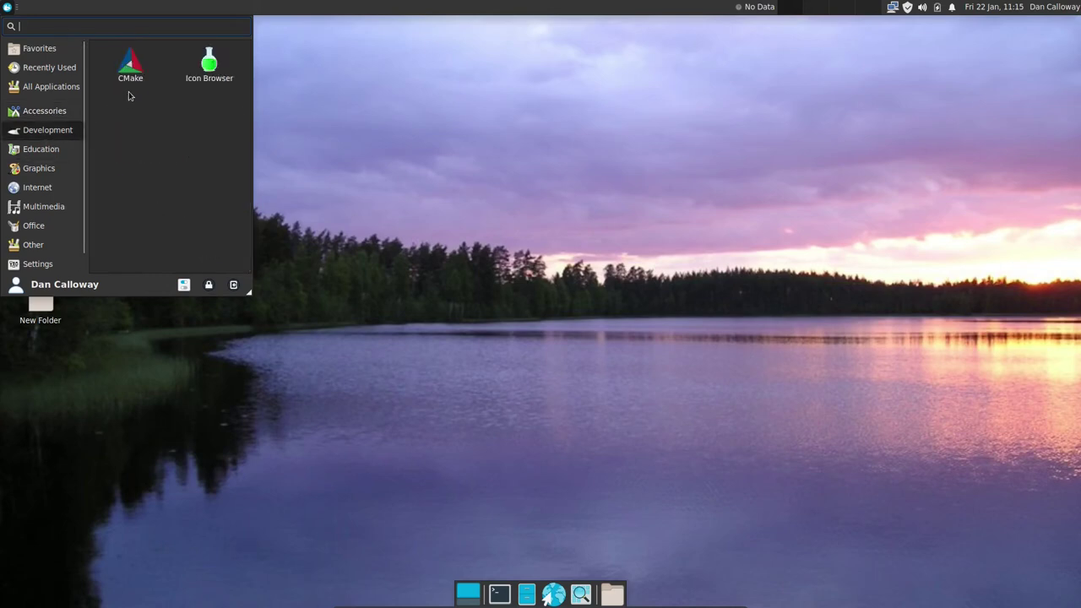
left_click(61, 149)
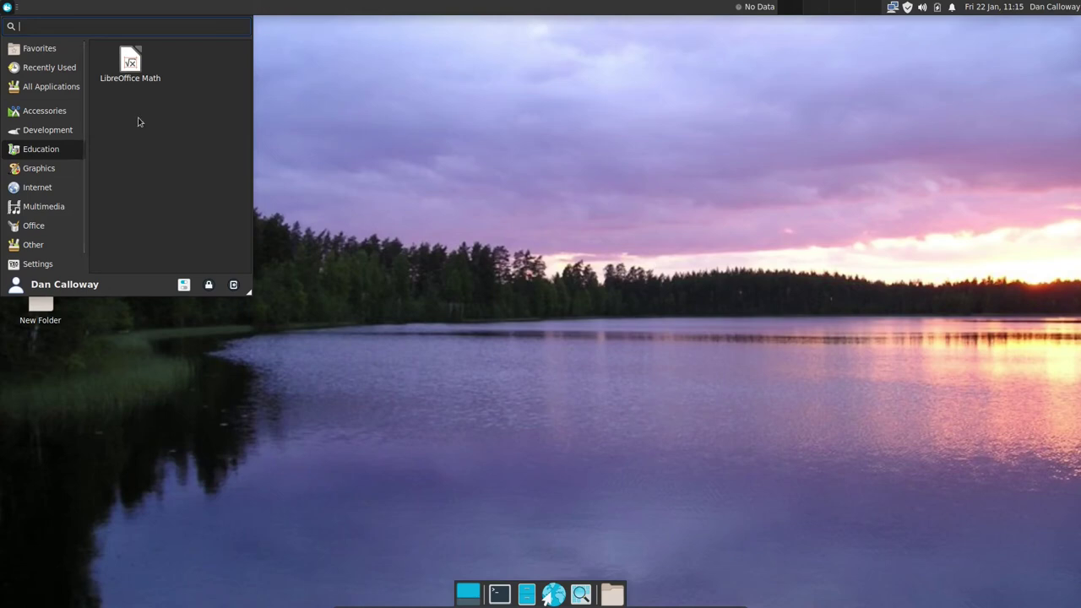
left_click(45, 174)
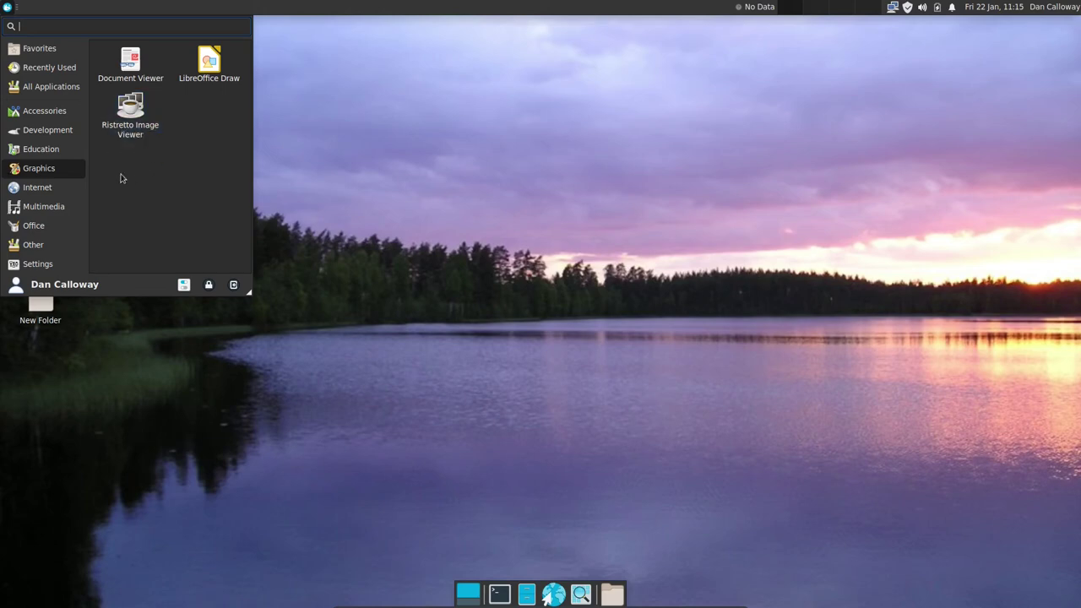
left_click(47, 189)
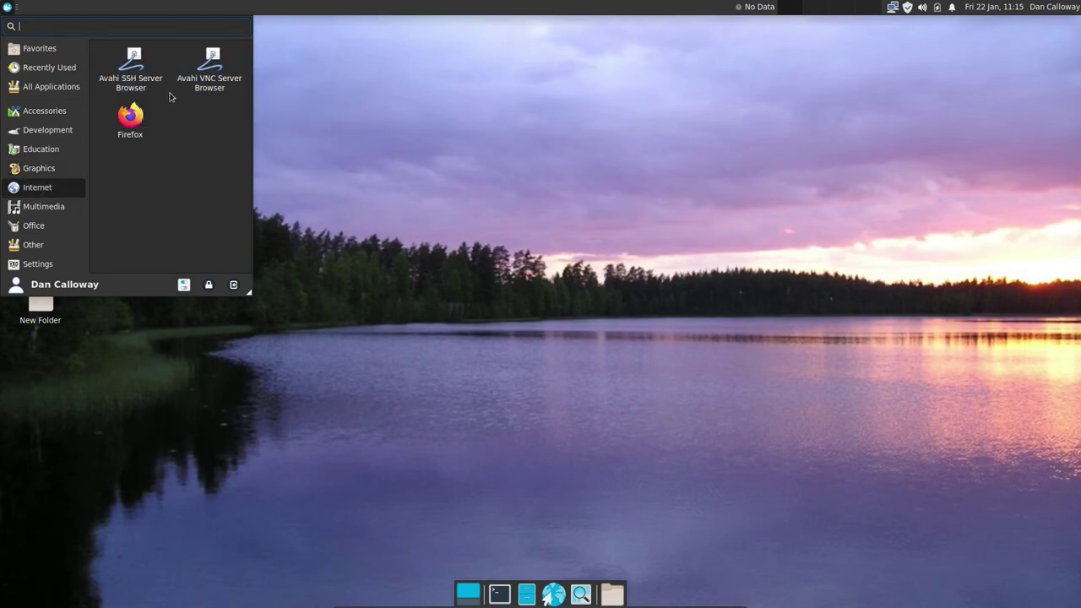
Launch Firefox and maximise its window
left_click(139, 125)
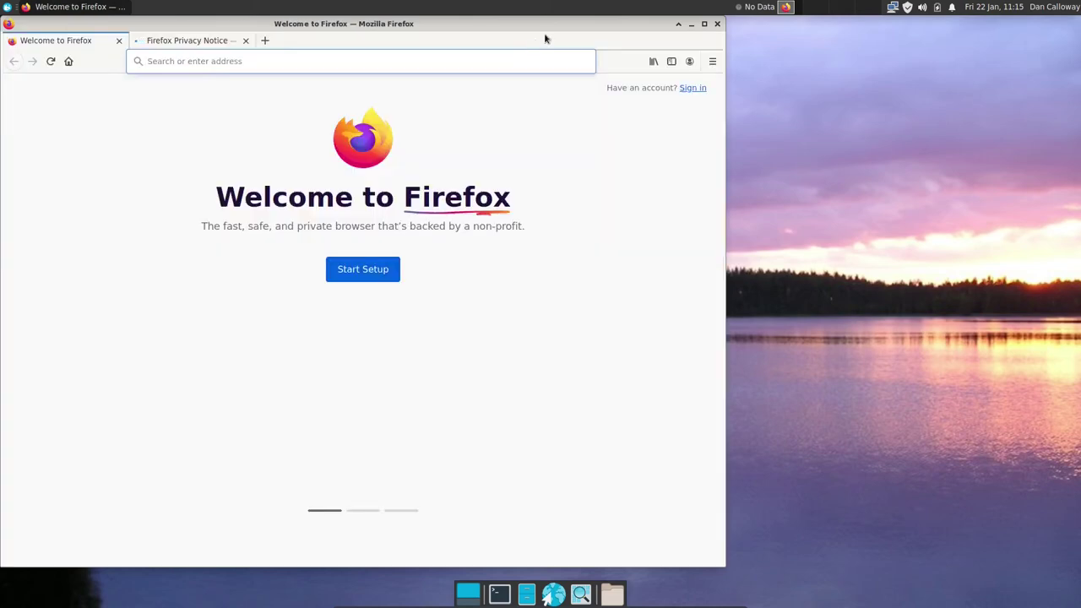
left_click_drag(550, 24, 700, 84)
double_click(693, 86)
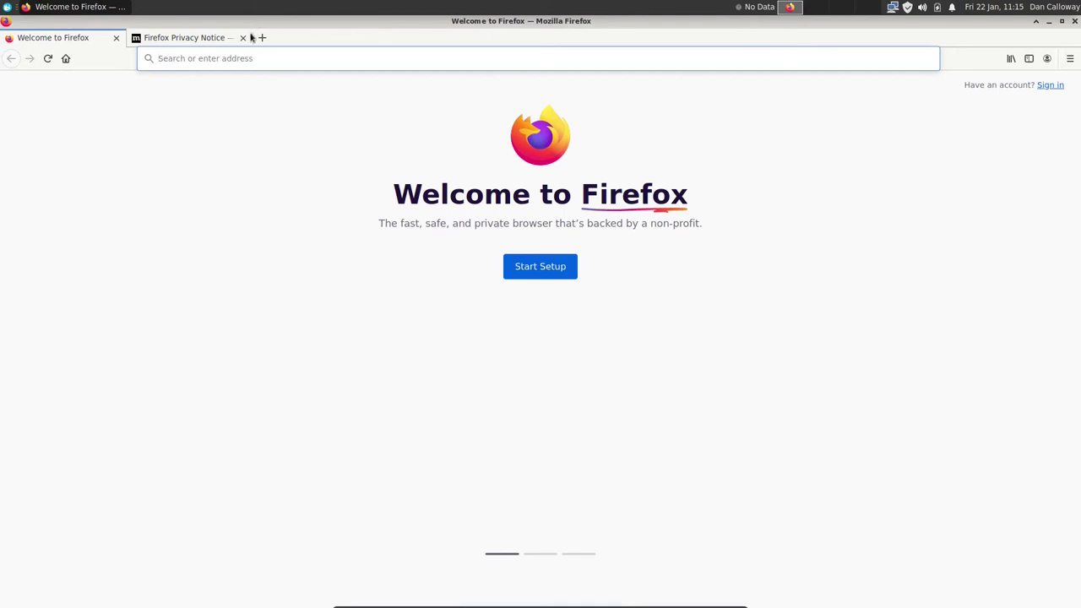
Check Firefox's version 84.0.2 in About, then quit and close both tabs
left_click(1070, 59)
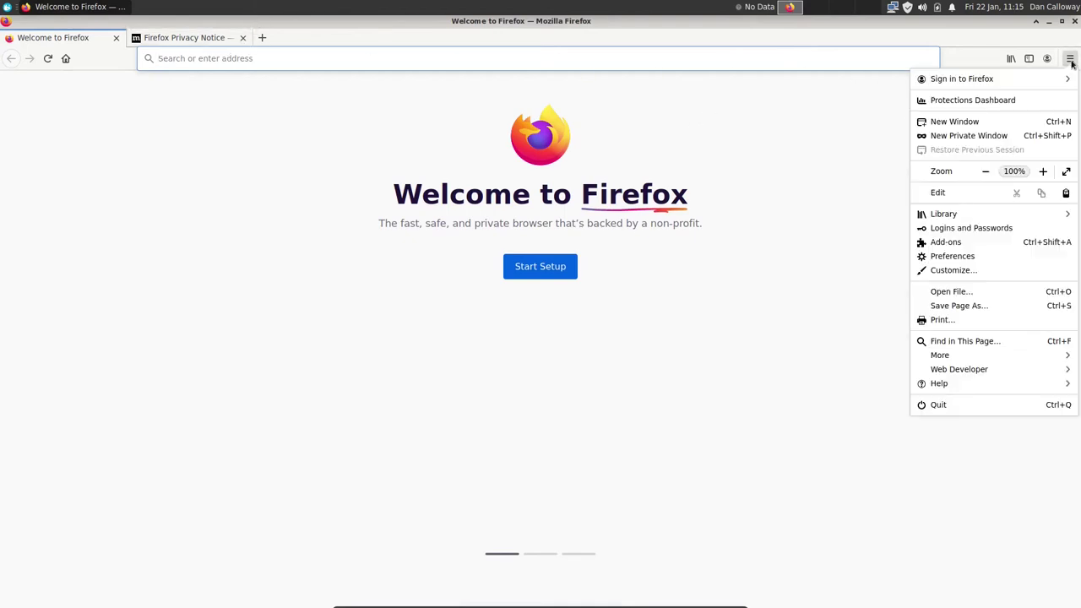
left_click(952, 384)
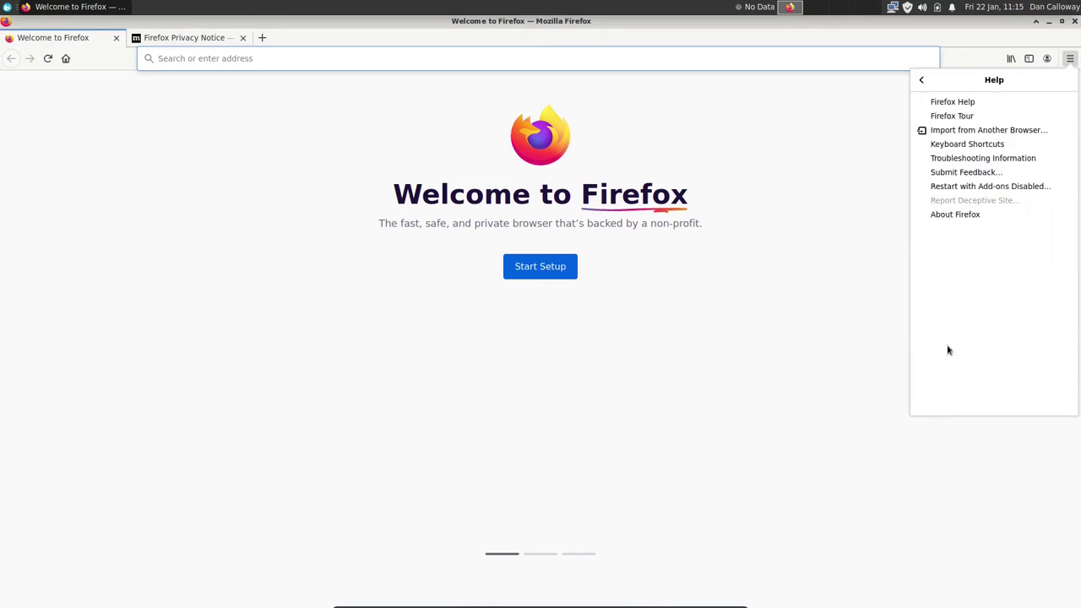
left_click(975, 215)
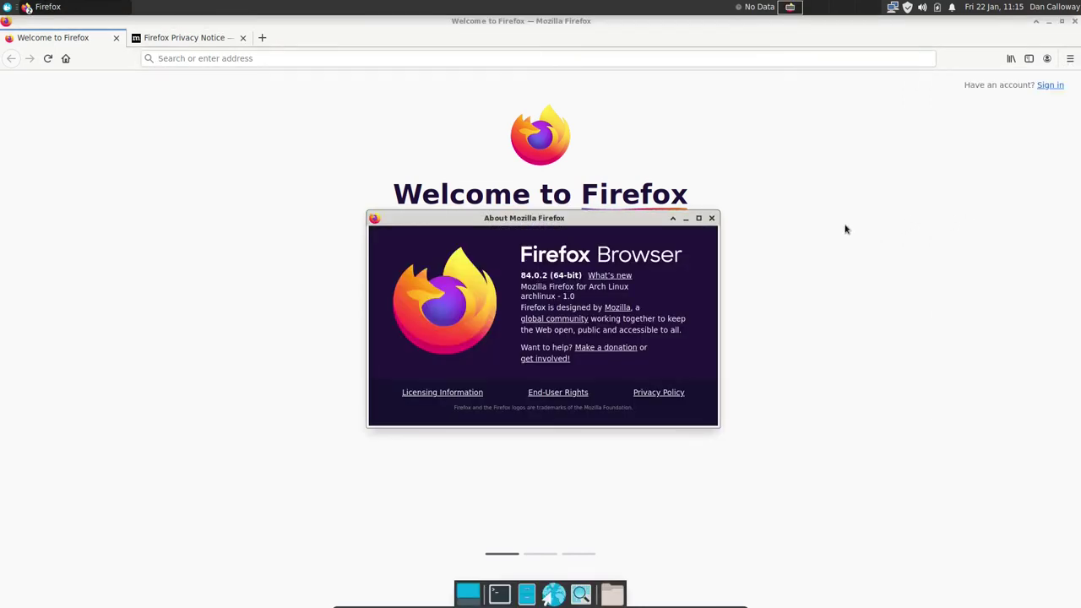
left_click(712, 219)
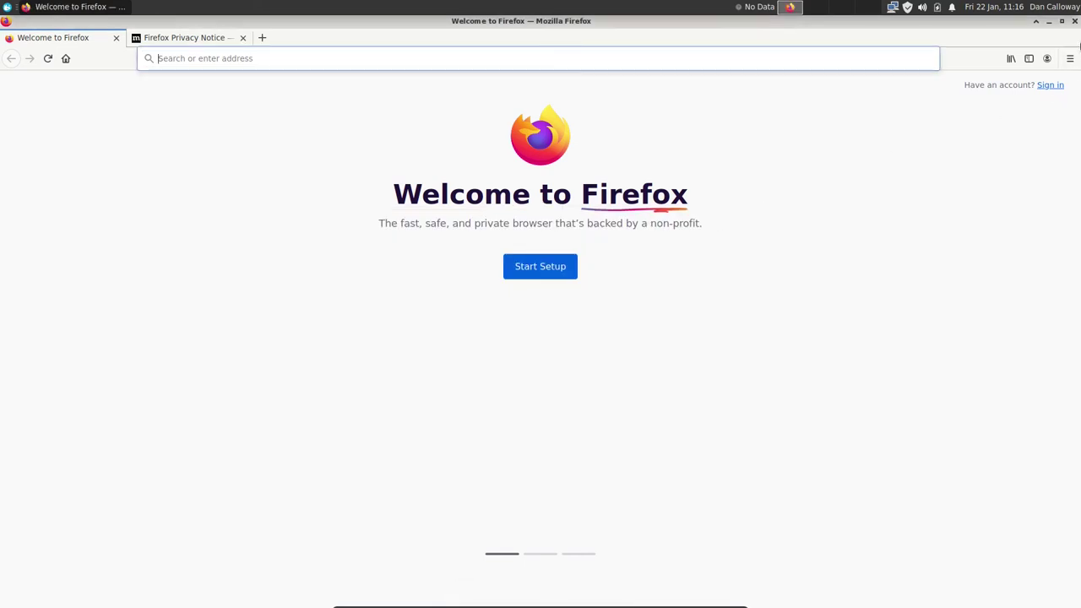
left_click(1076, 24)
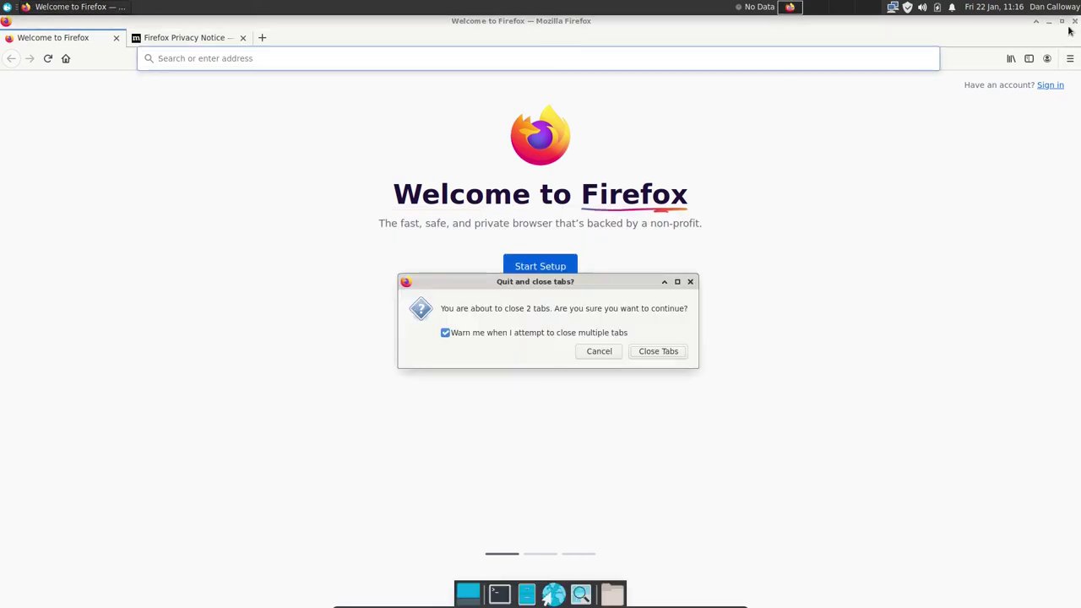
left_click(663, 355)
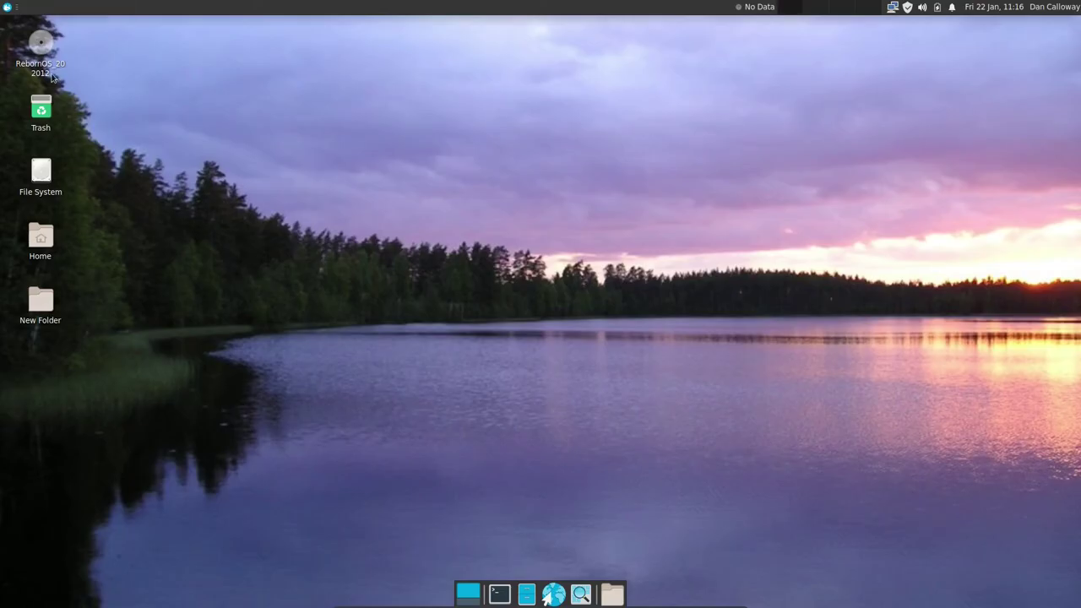
Open the Whisker Menu and browse Internet and Multimedia, ending on Office's LibreOffice apps
left_click(9, 7)
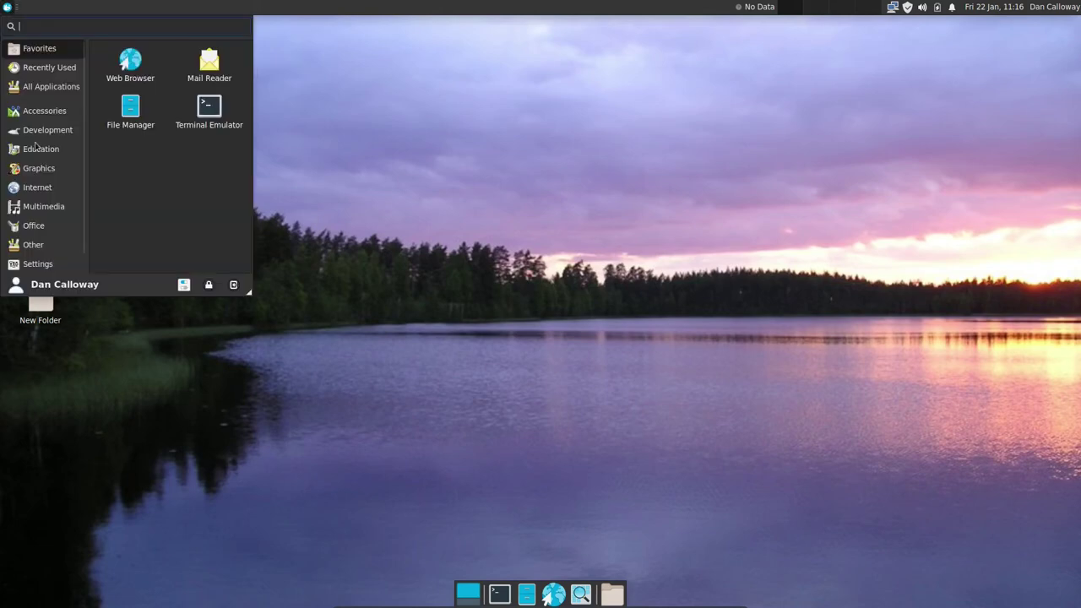
left_click(47, 190)
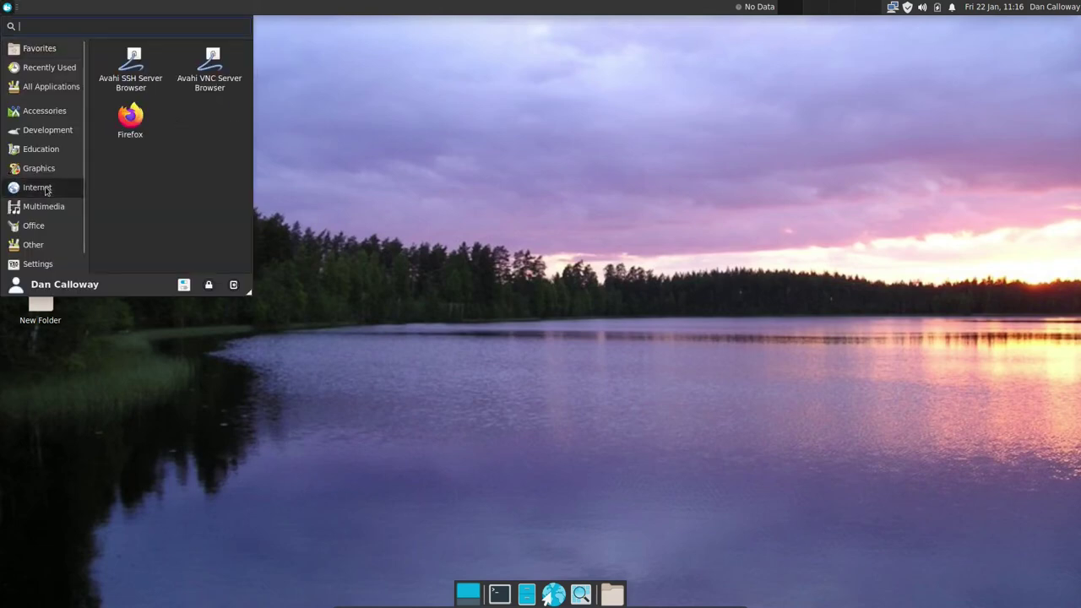
left_click(48, 213)
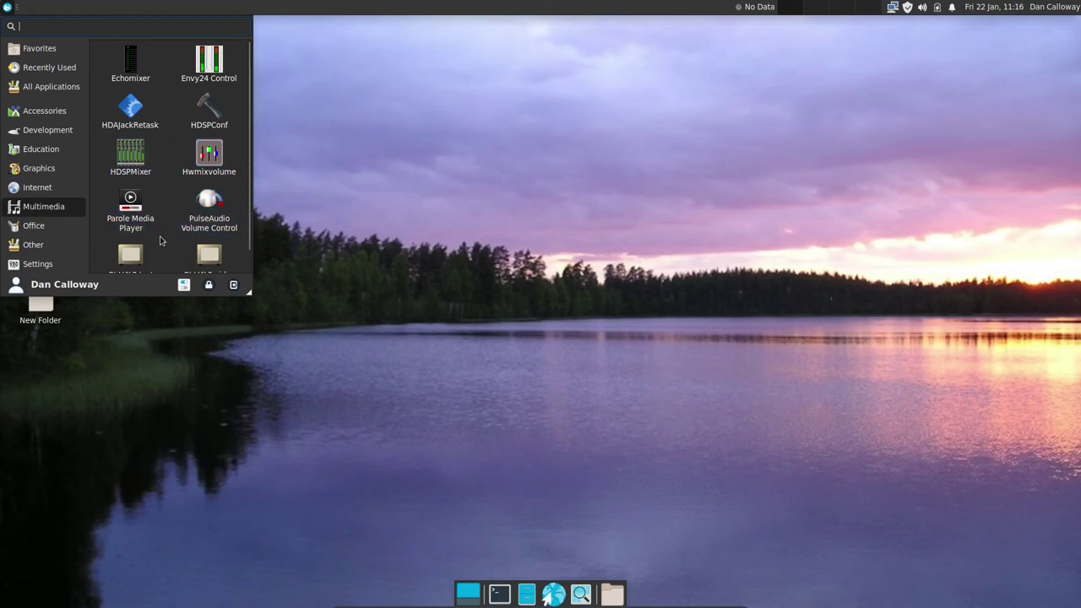
scroll(163, 239, "down", 1)
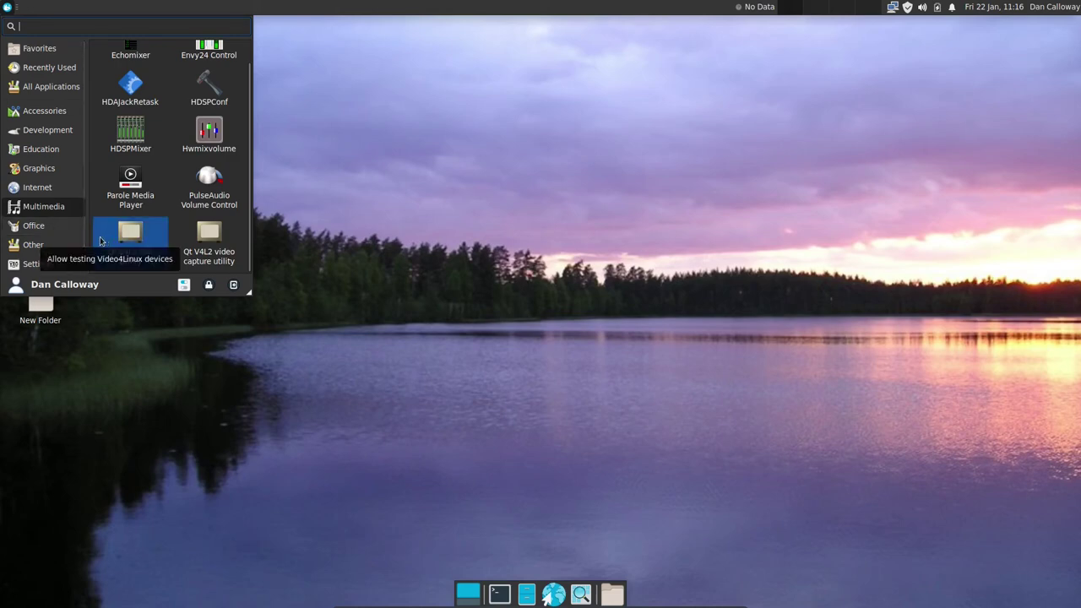
left_click(35, 226)
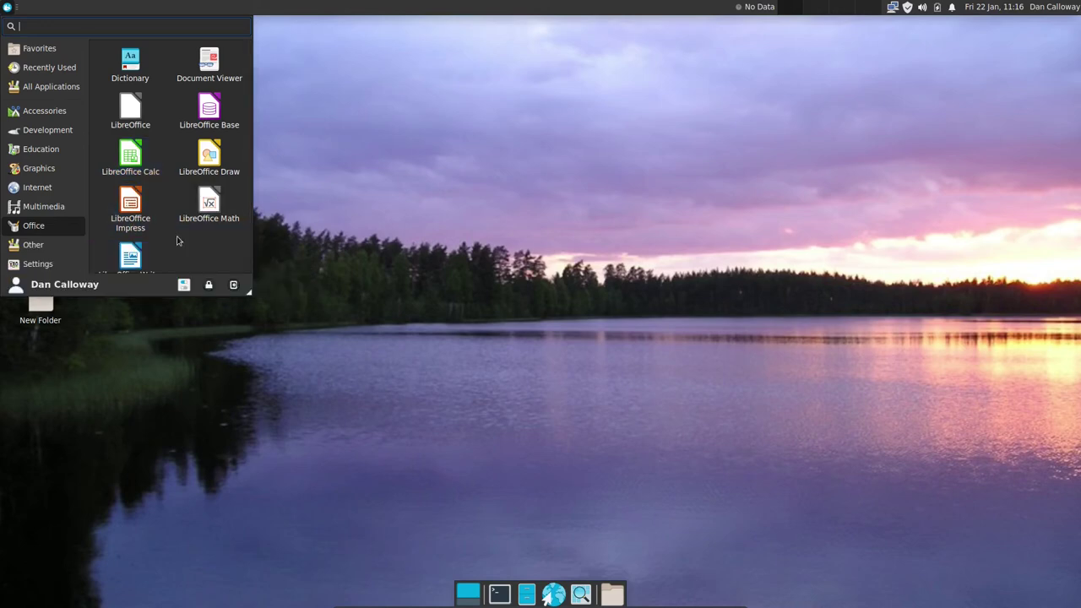
scroll(177, 241, "down", 1)
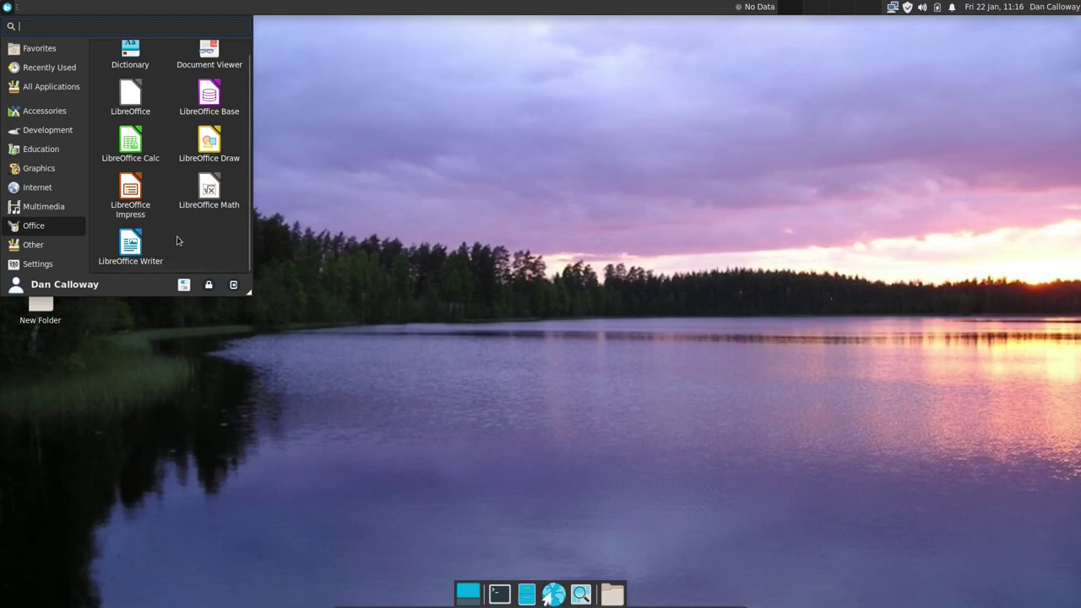
Launch LibreOffice Writer, dismiss the tip and first-run notice, and zoom to 160%
left_click(135, 249)
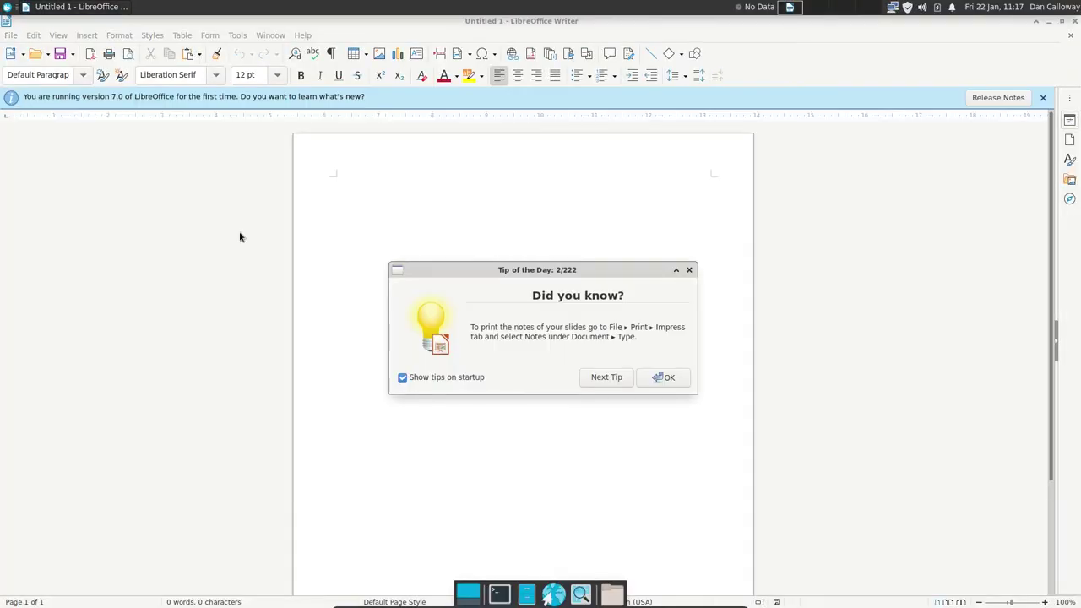
left_click(658, 377)
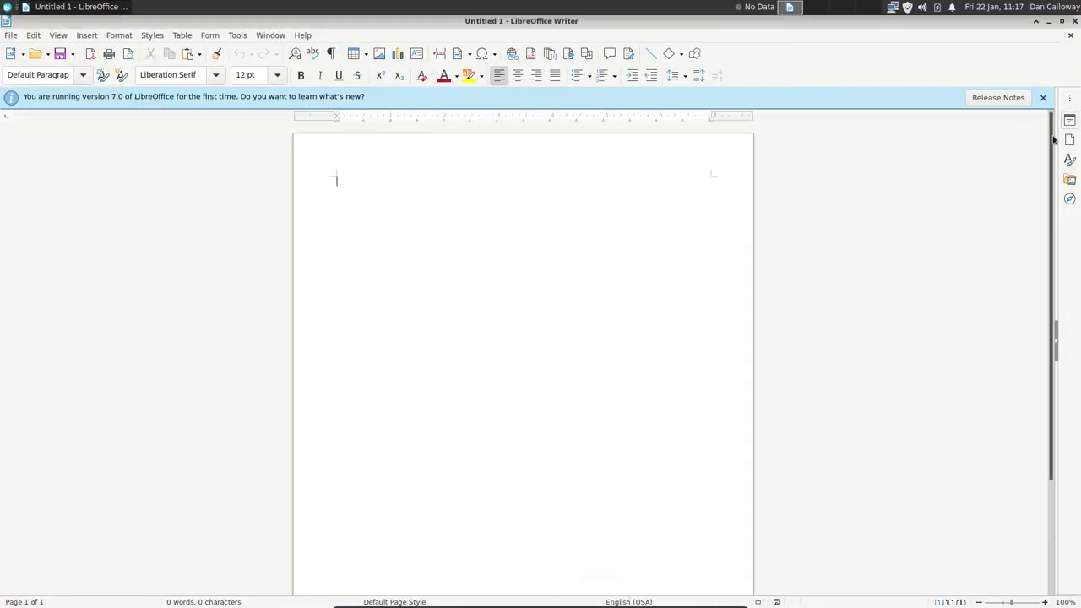
left_click(1044, 99)
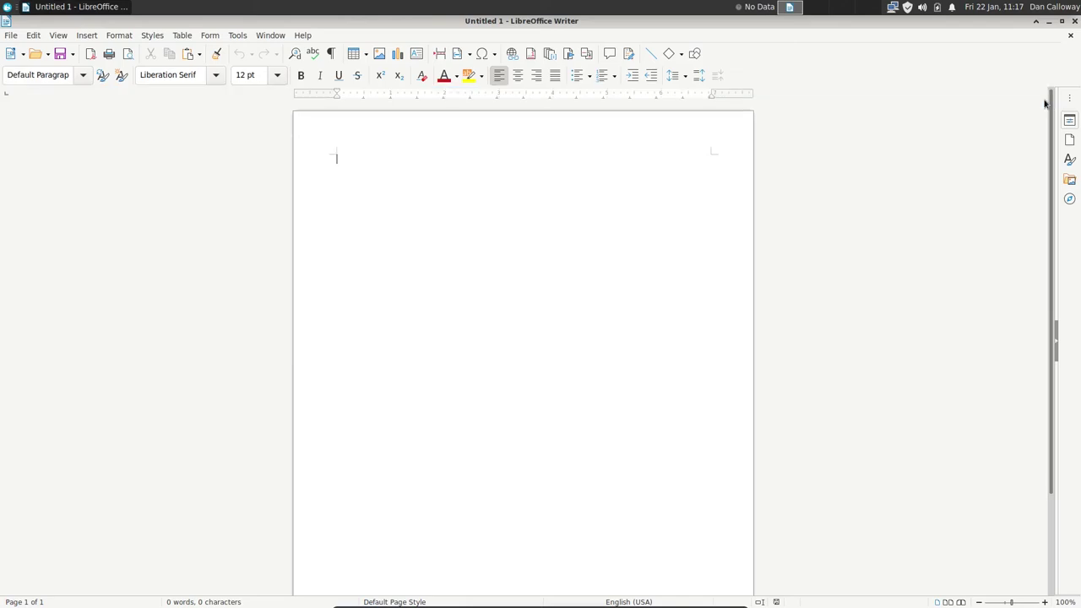
left_click(1045, 603)
left_click(1045, 602)
left_click(1044, 602)
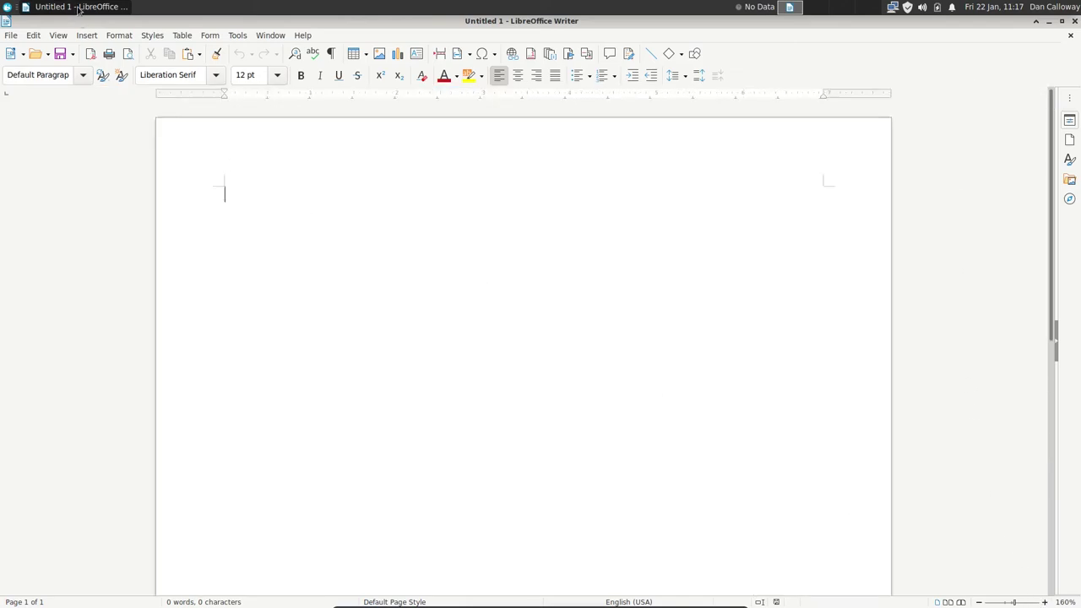
Check the LibreOffice version 7.0.4.2 in About, then close Writer
left_click(302, 36)
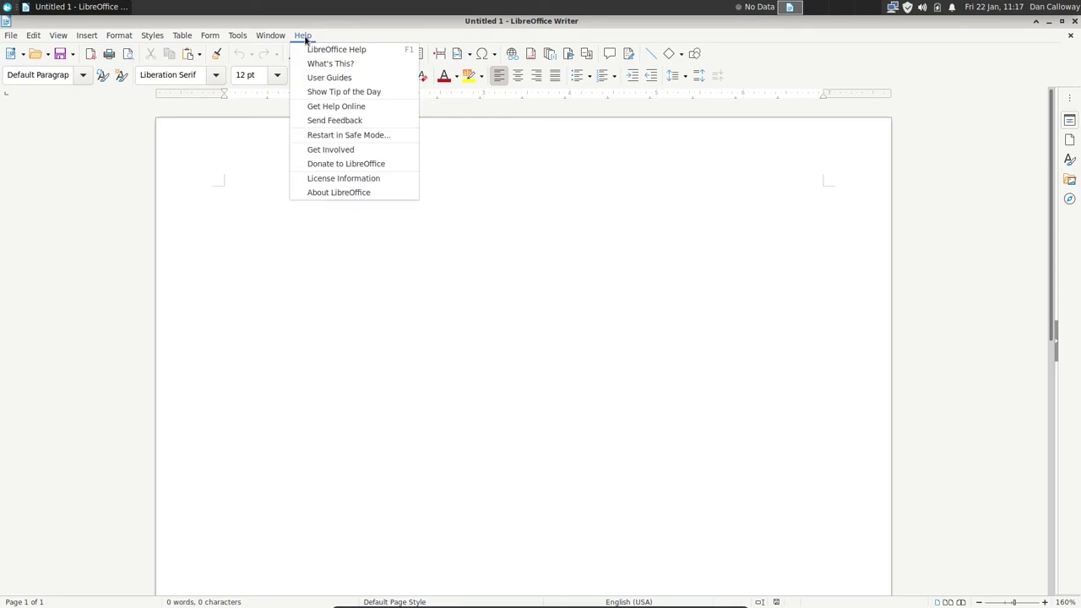
left_click(335, 191)
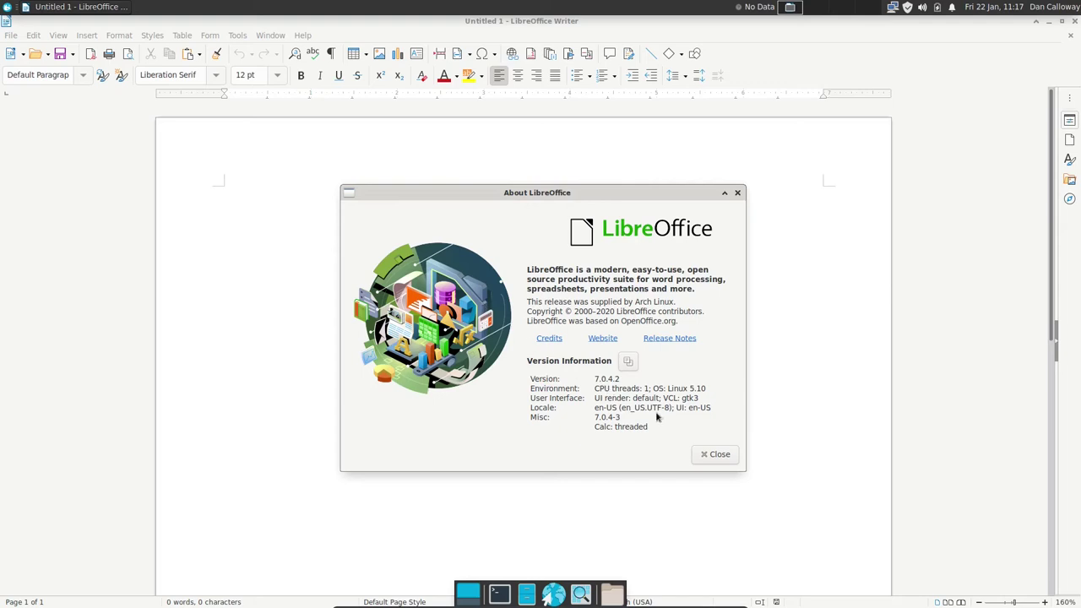
left_click(715, 454)
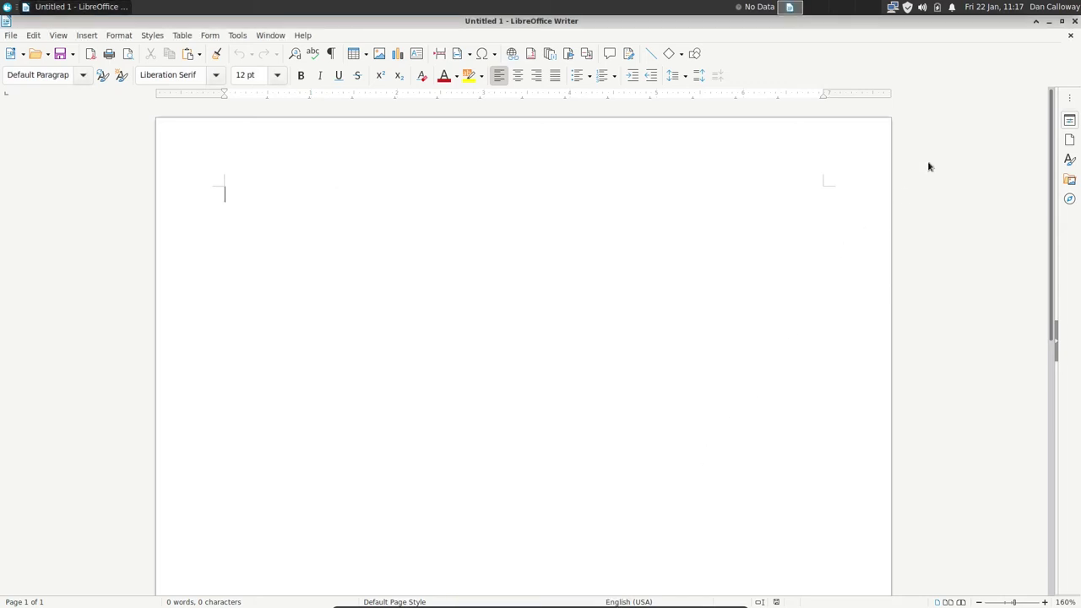
left_click(1074, 23)
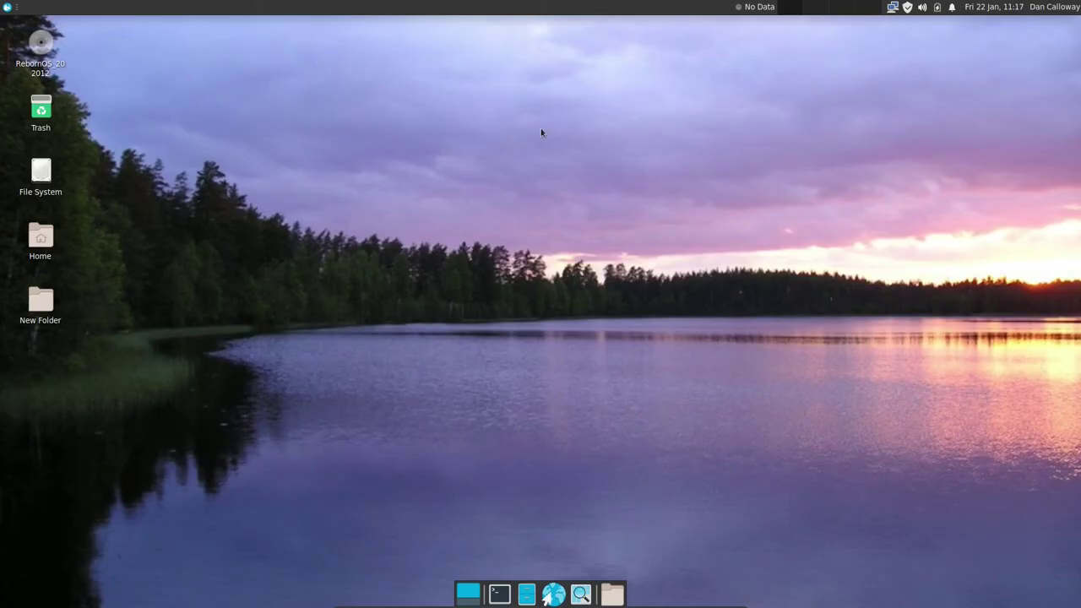
Launch Add/Remove Software from the Whisker Menu's Settings category
left_click(7, 8)
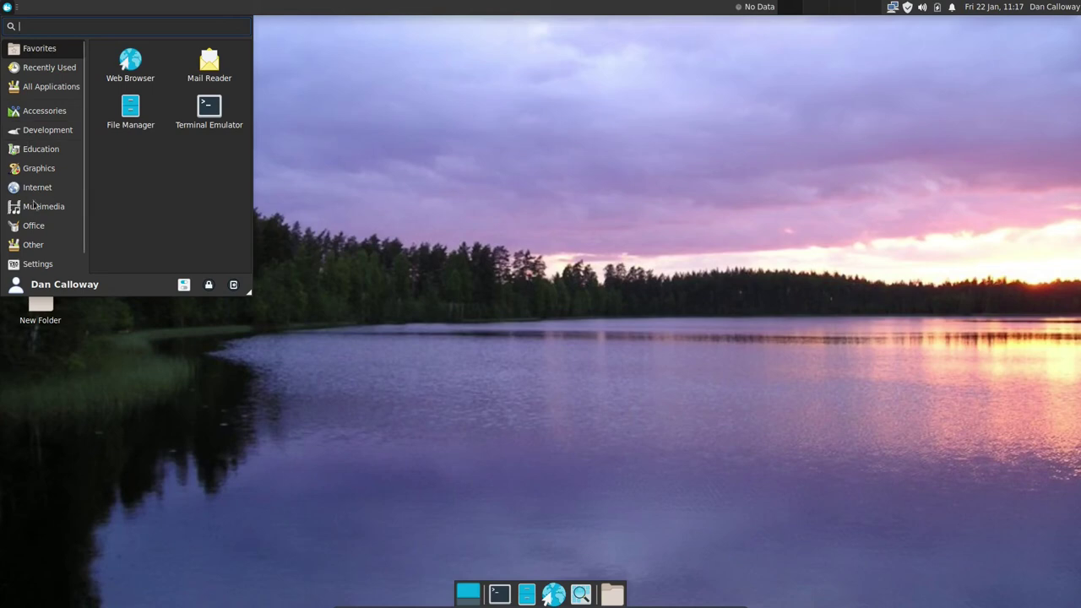
left_click(34, 245)
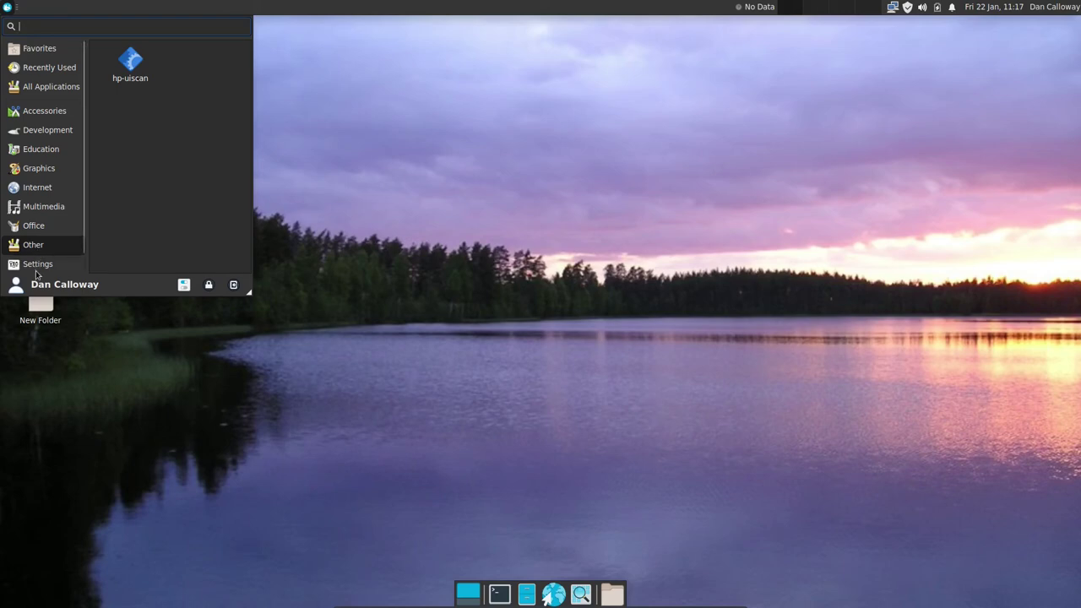
left_click(36, 270)
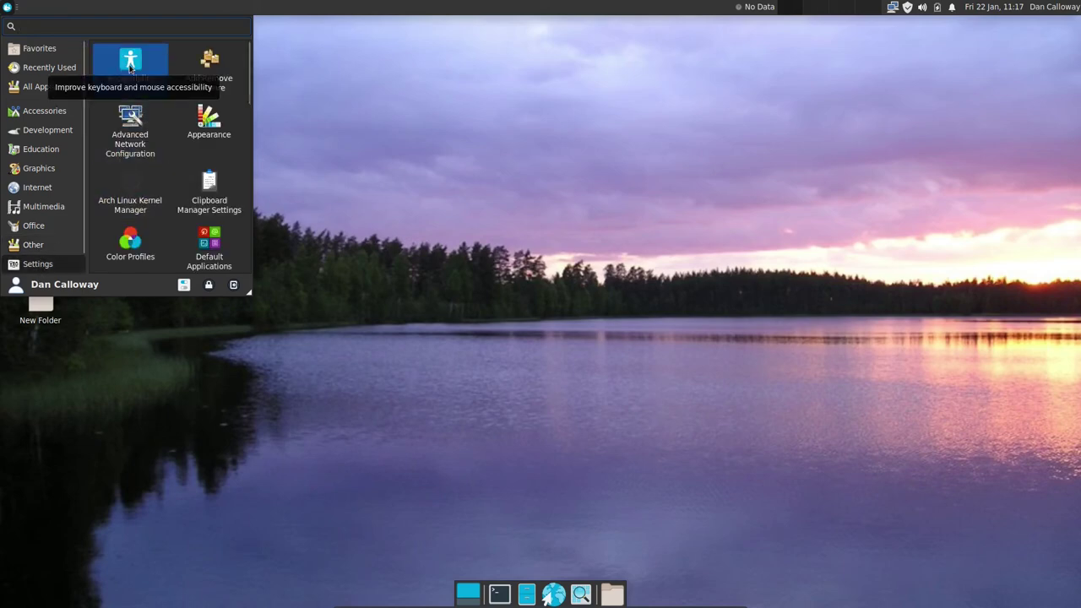
left_click(222, 70)
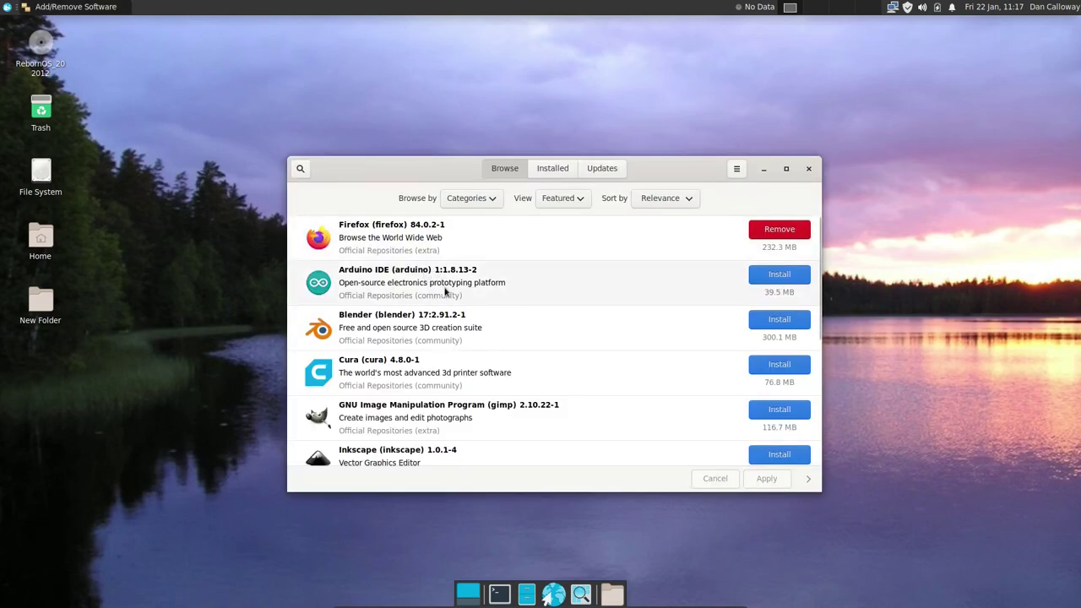
Install GIMP 2.10.22-1, authenticating with the account password and confirming its dependencies
scroll(445, 292, "down", 1)
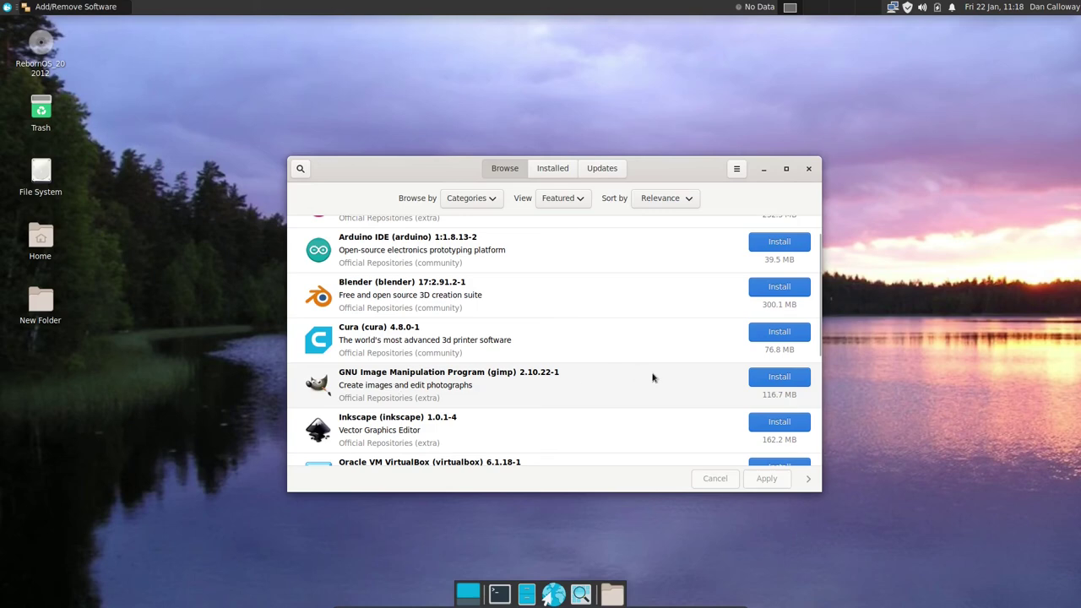
left_click(767, 382)
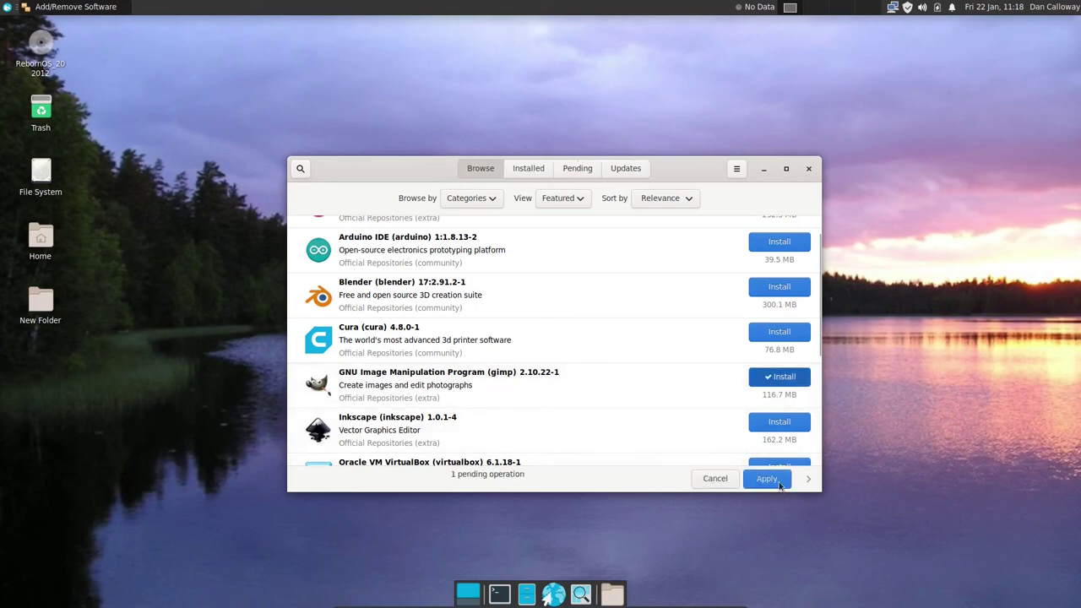
left_click(769, 479)
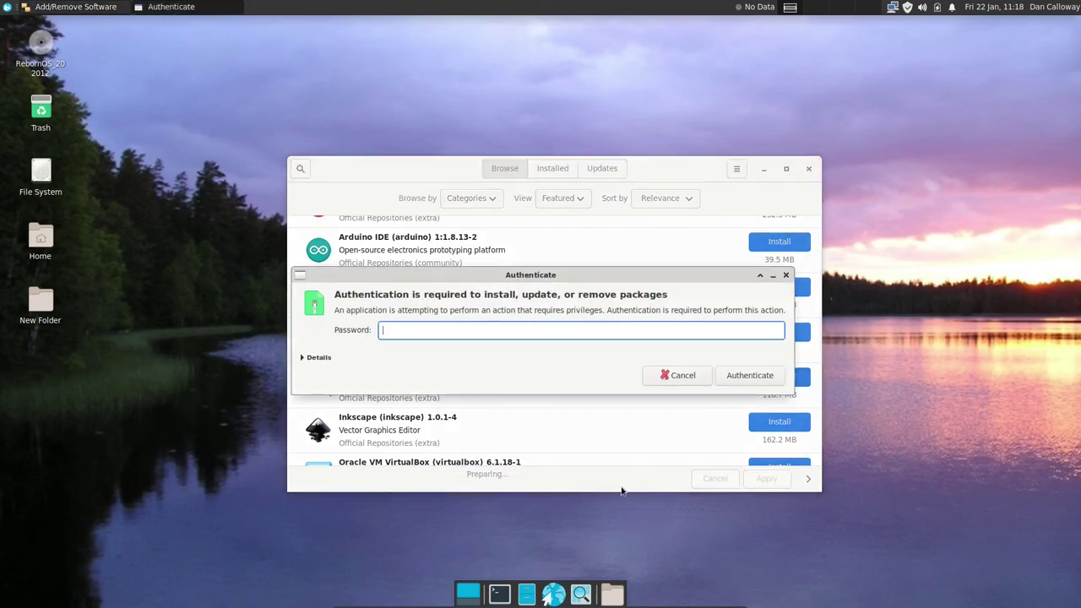
type("********")
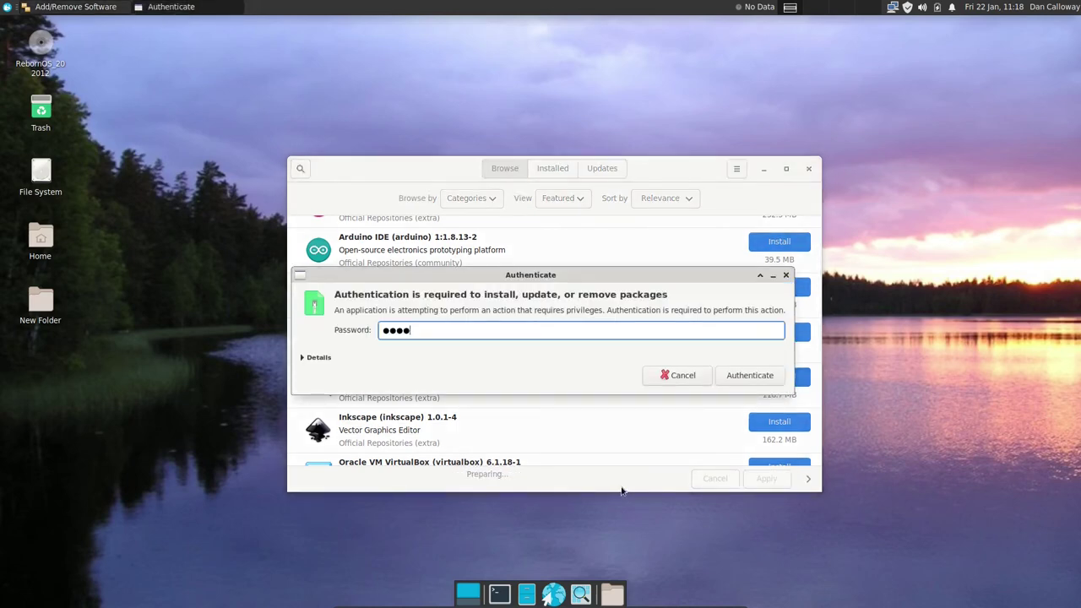
type("****")
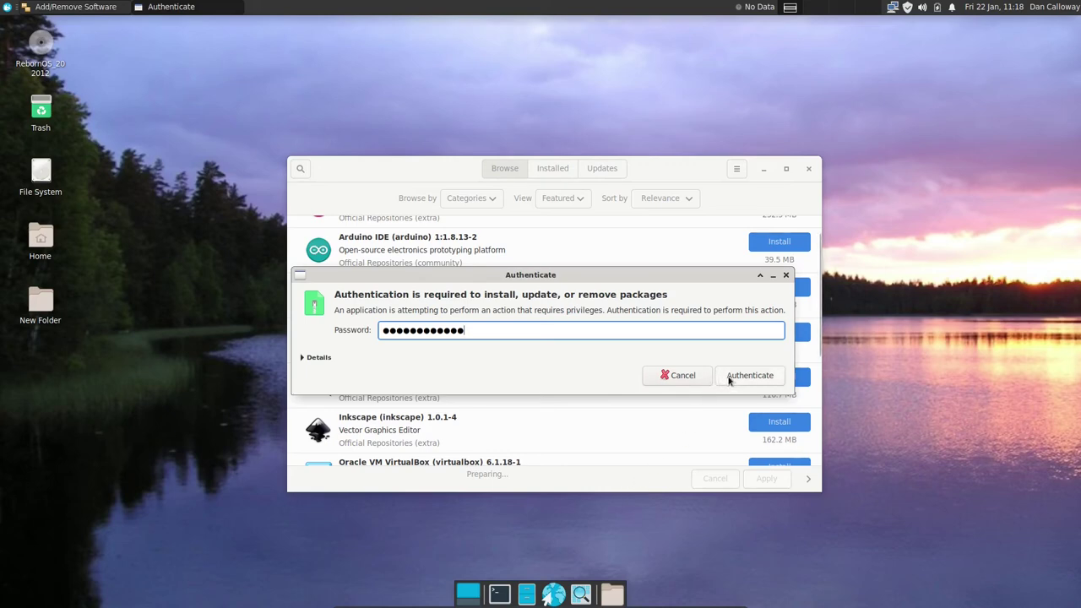
left_click(730, 379)
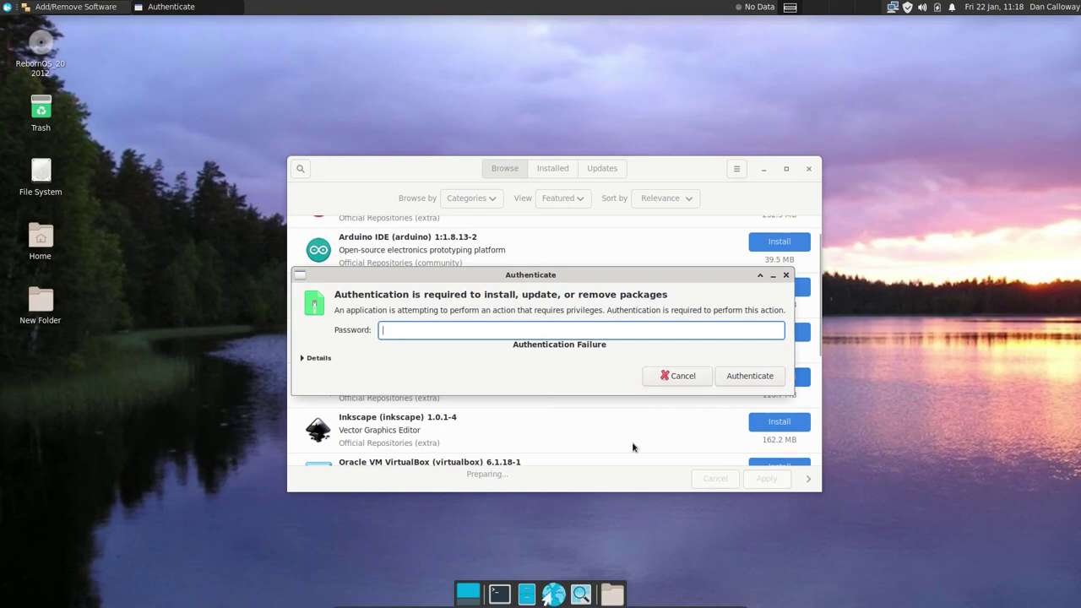
type("●●●●●●●●●●●")
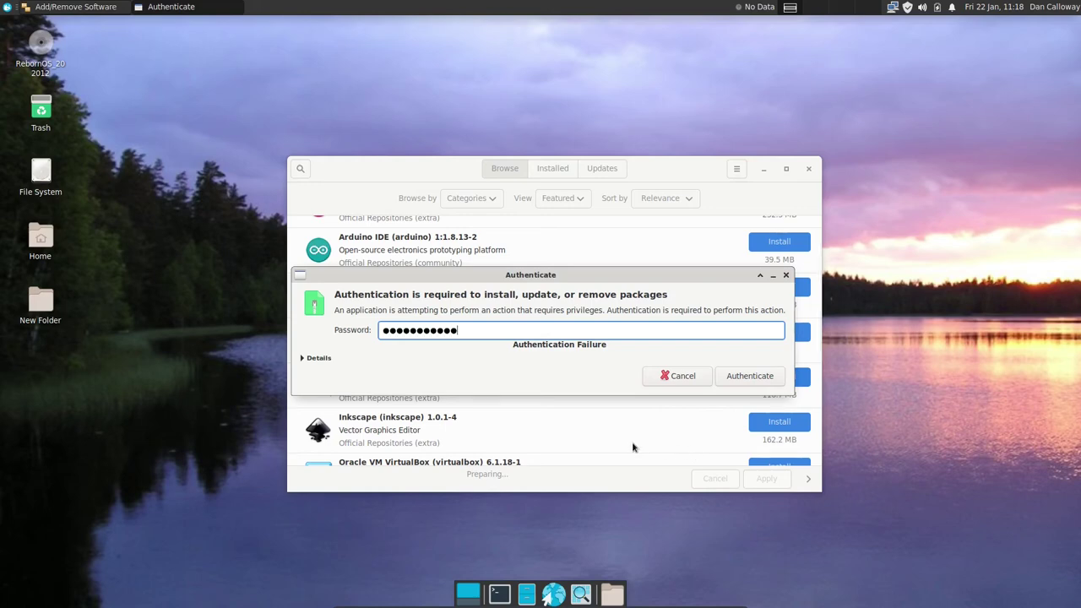
type("●●")
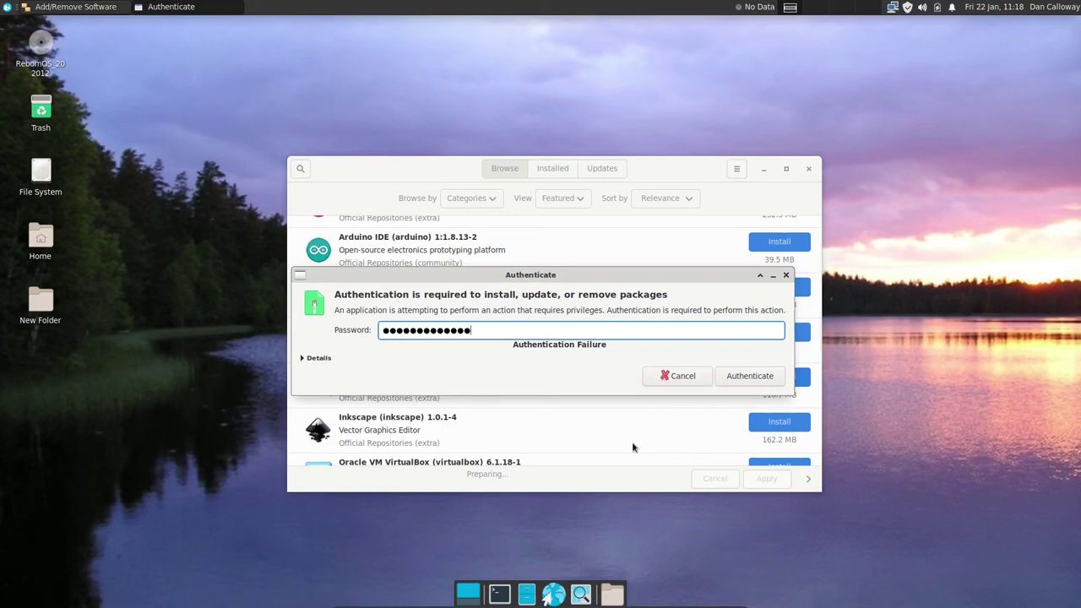
left_click(728, 374)
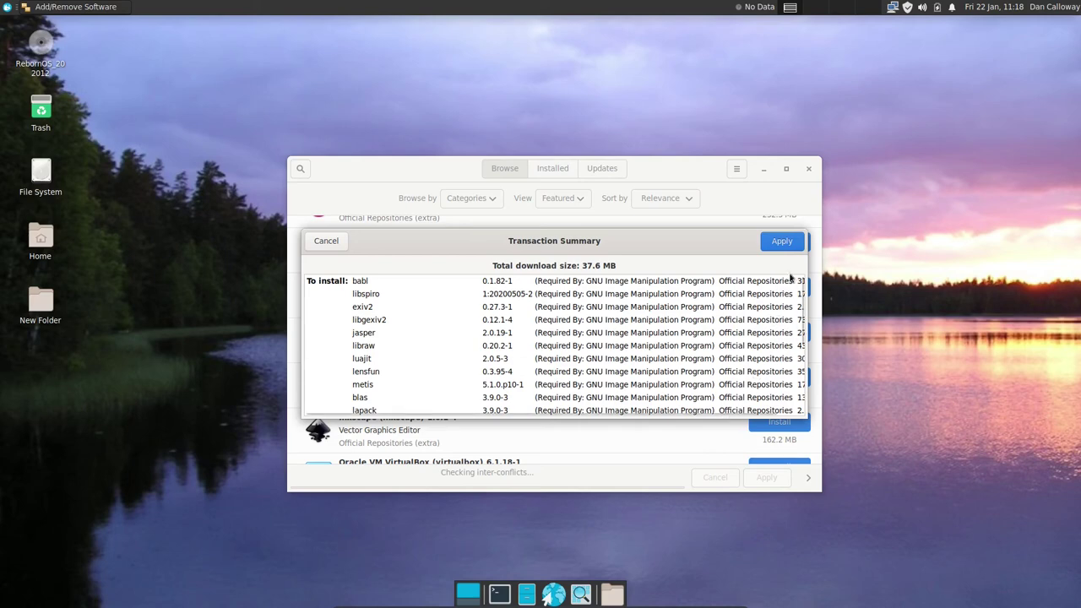
left_click(782, 242)
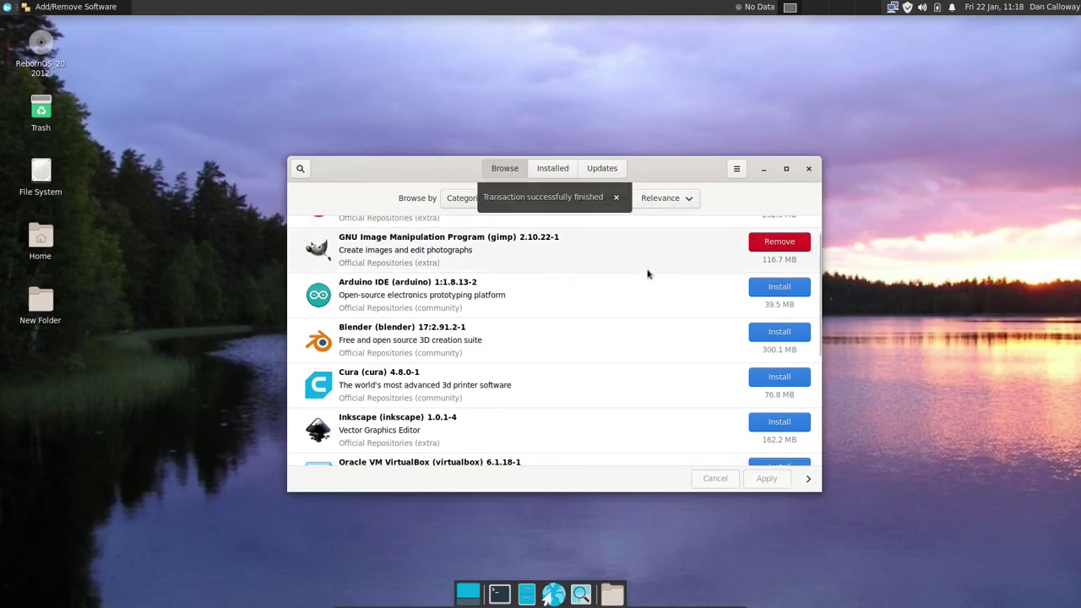
Close the package manager, launch GIMP from the Graphics category, and maximise its window
left_click(808, 168)
left_click(7, 8)
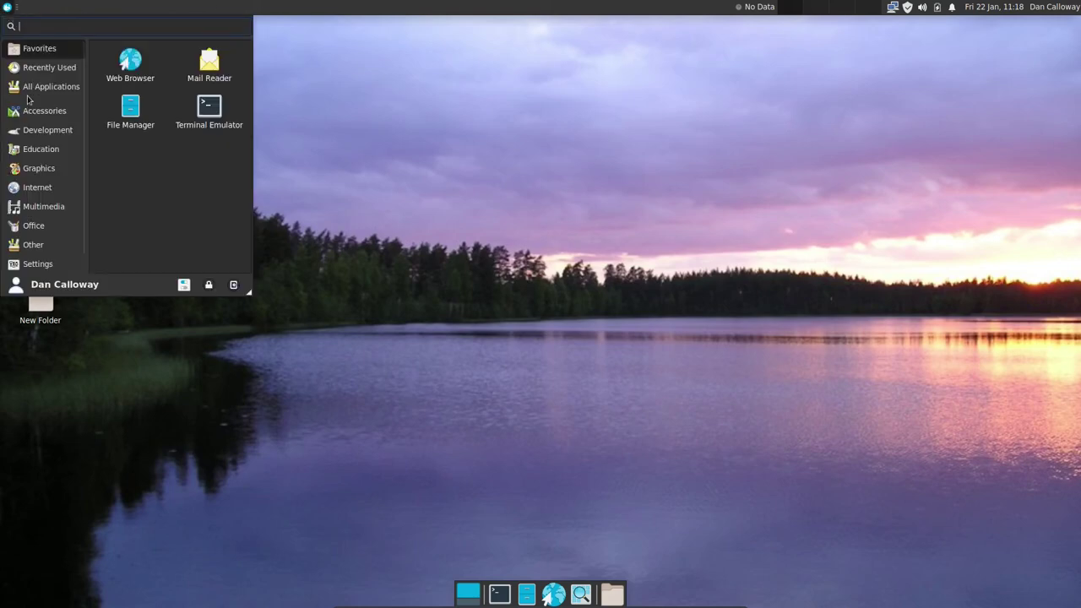
left_click(34, 171)
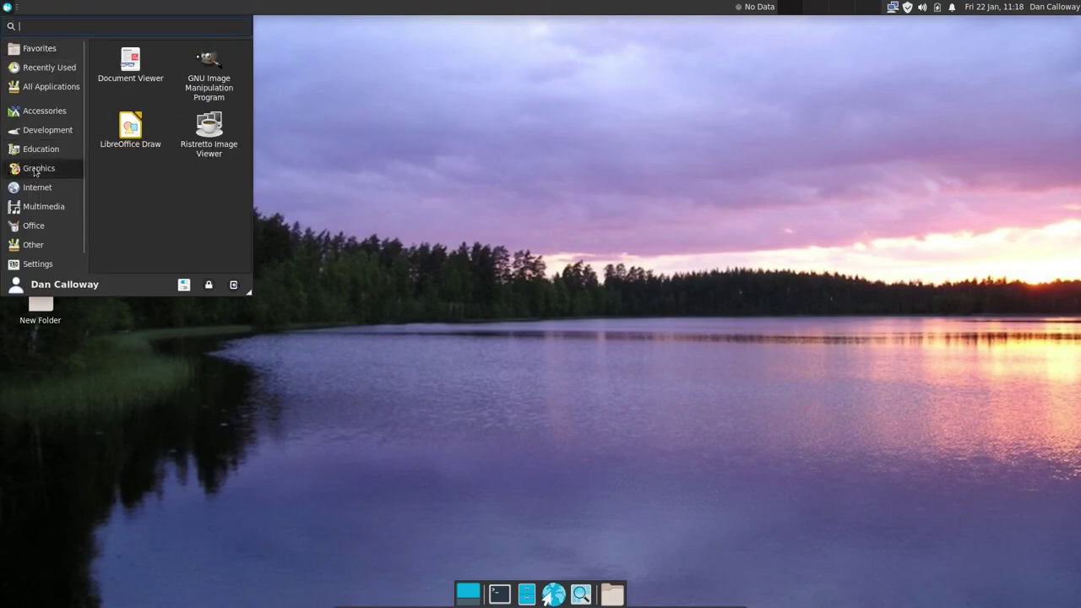
left_click(202, 76)
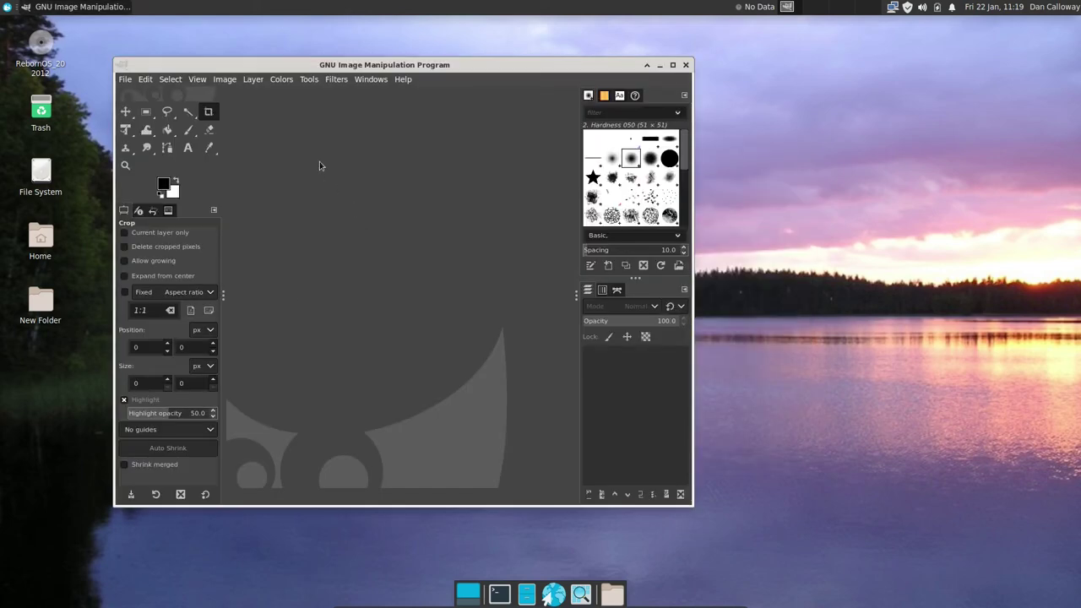
double_click(616, 66)
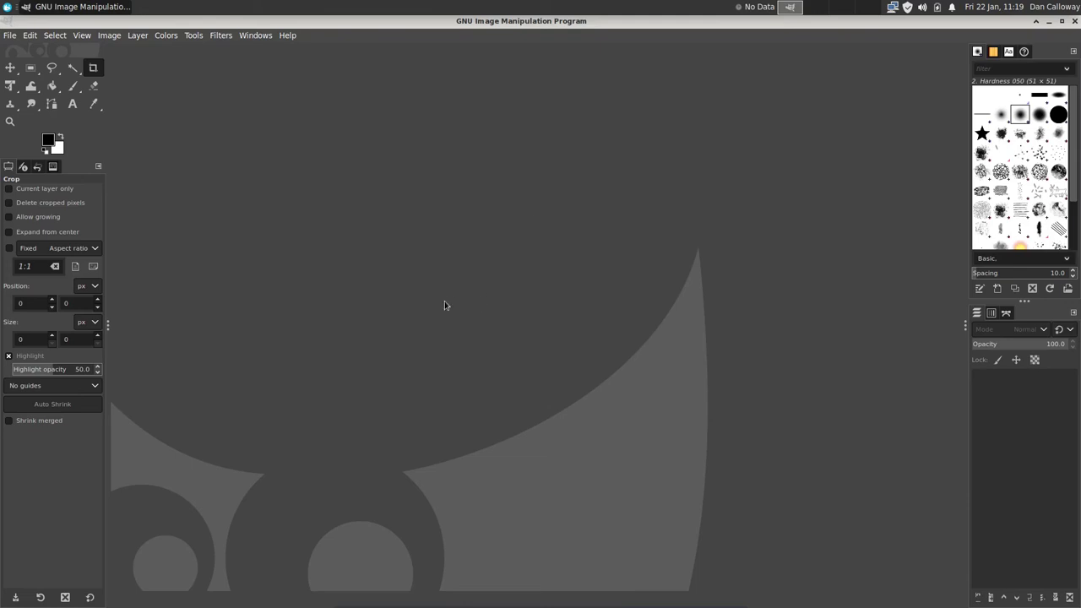
Close GIMP, then review Display settings at 1920x1080, 60.0 Hz and close them unchanged
left_click(1075, 22)
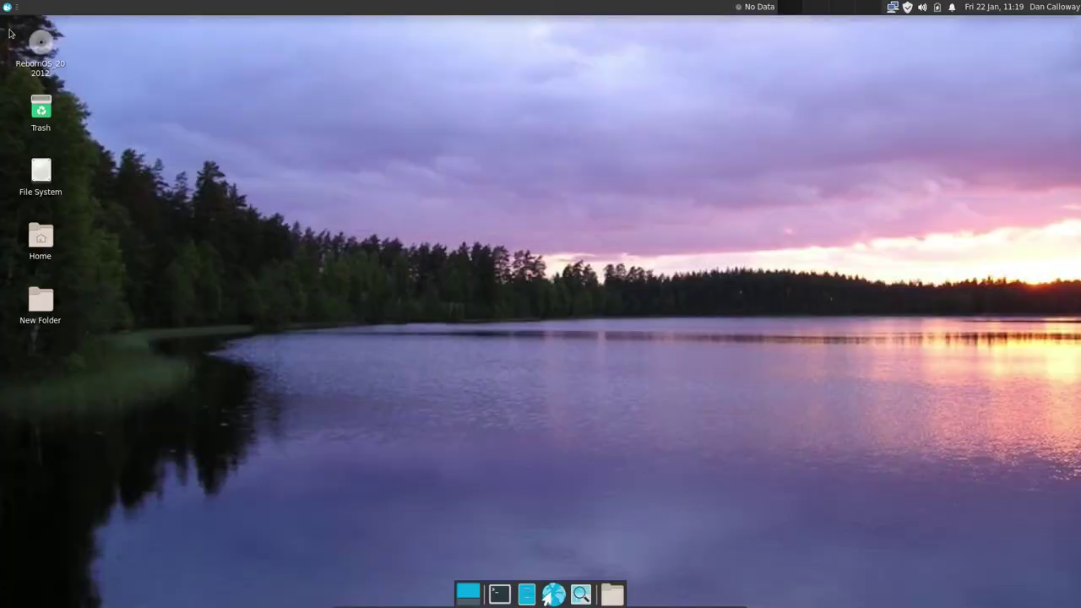
left_click(7, 7)
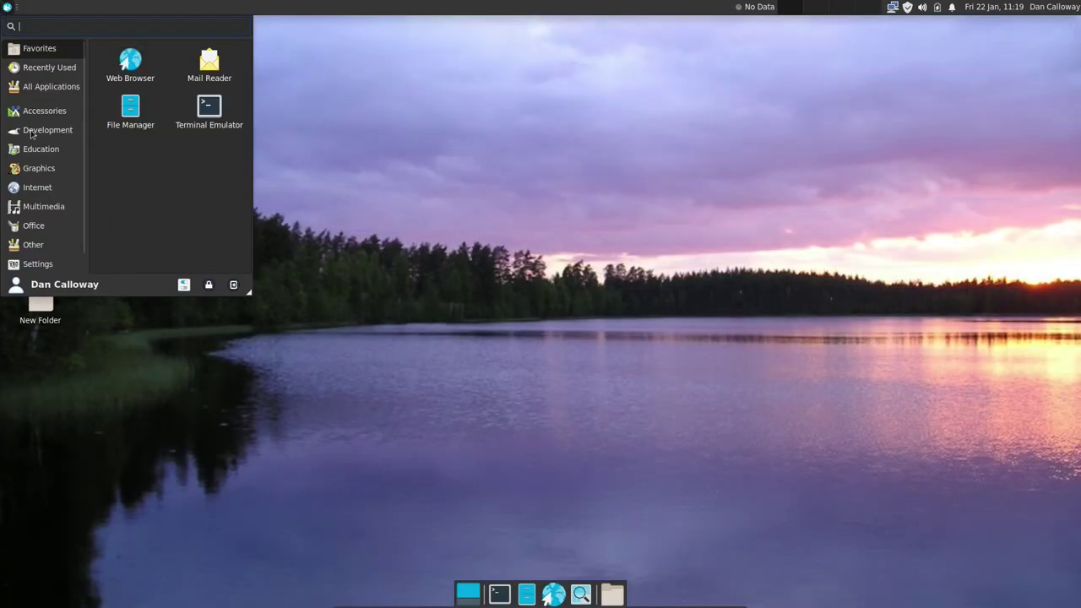
left_click(37, 264)
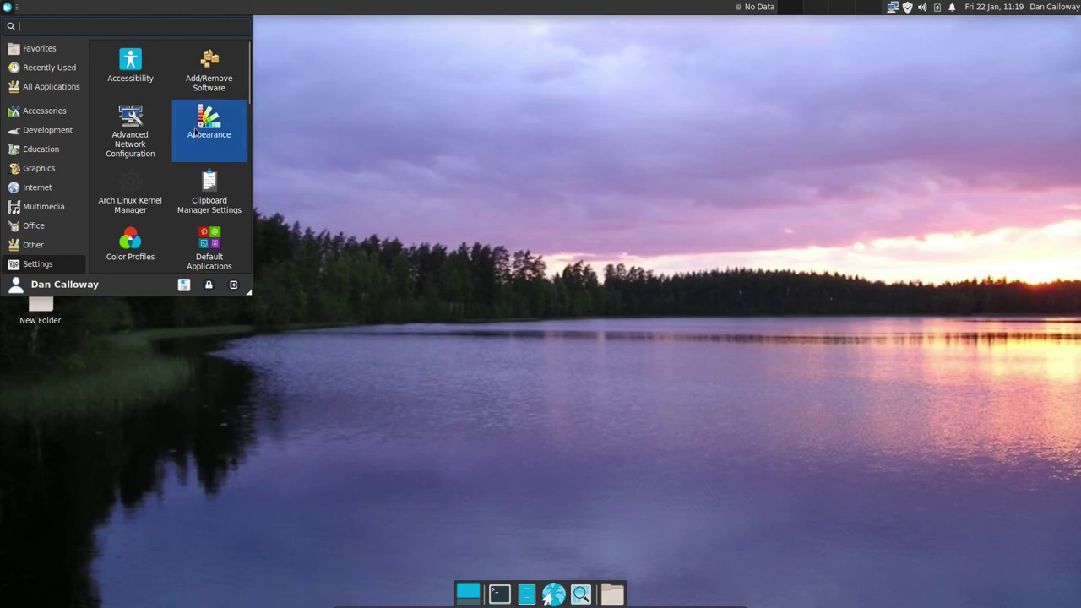
scroll(176, 228, "down", 1)
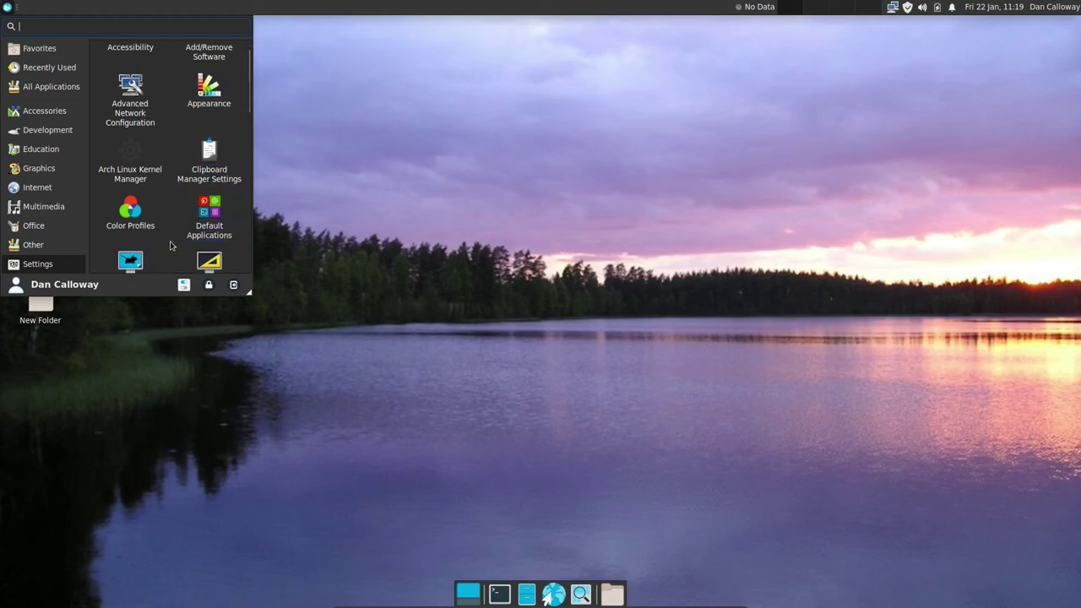
scroll(169, 245, "down", 2)
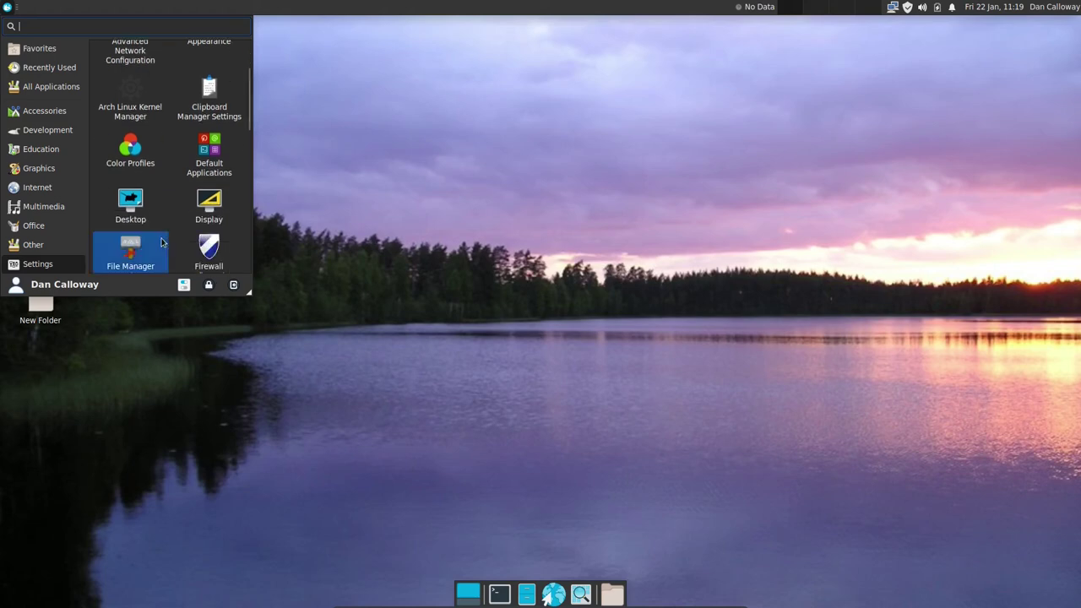
left_click(209, 202)
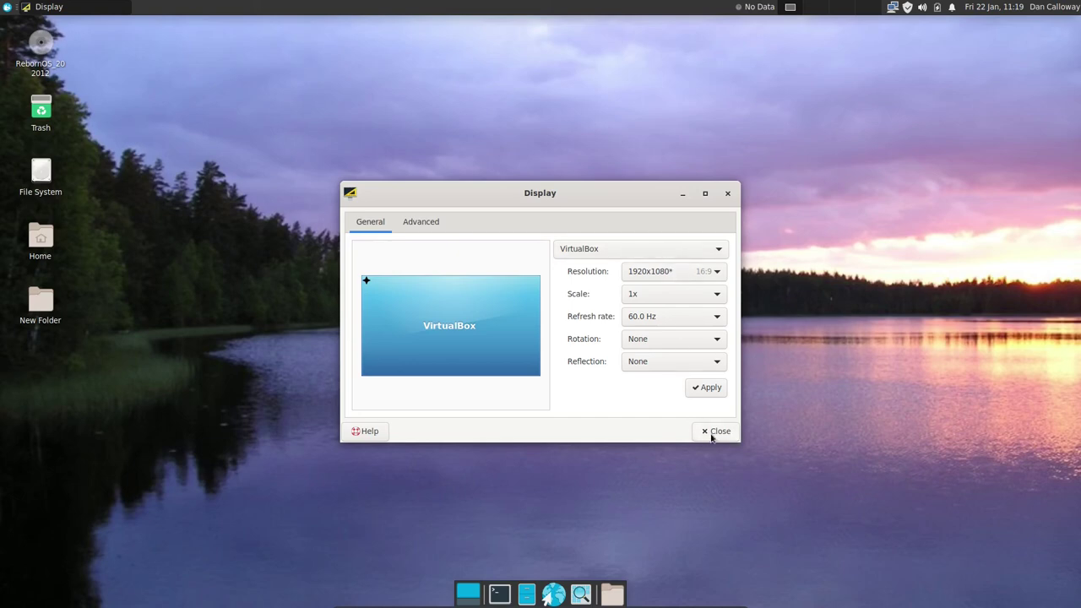
left_click(716, 432)
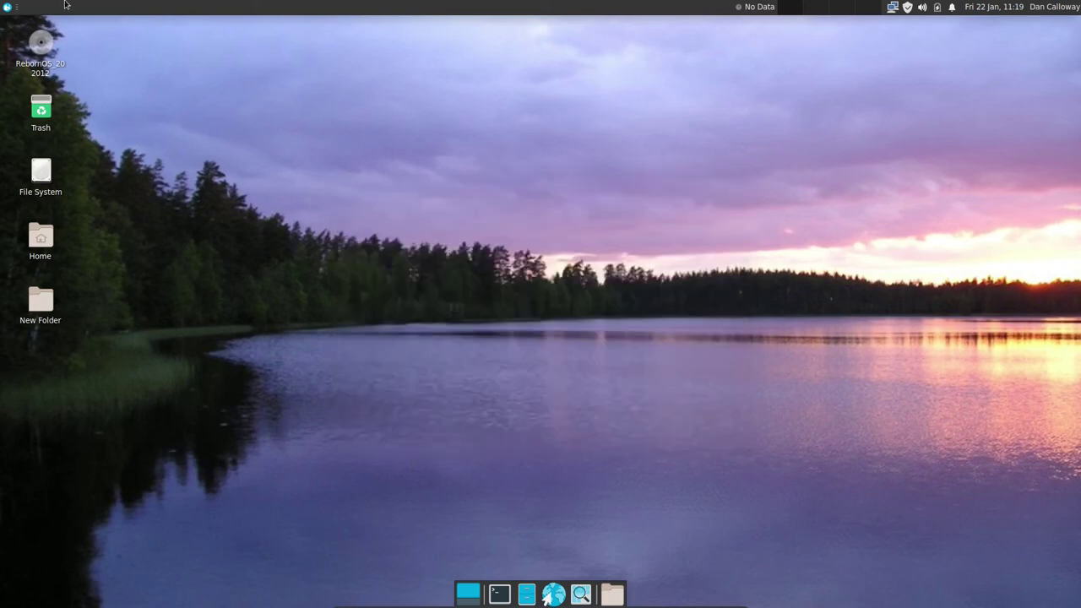
left_click(7, 6)
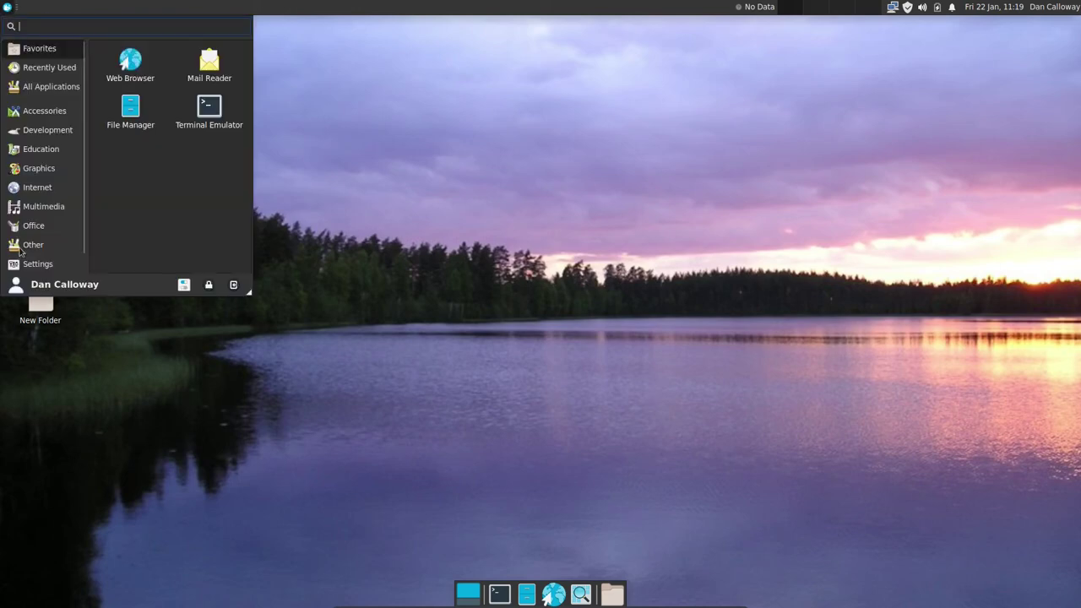
left_click(37, 263)
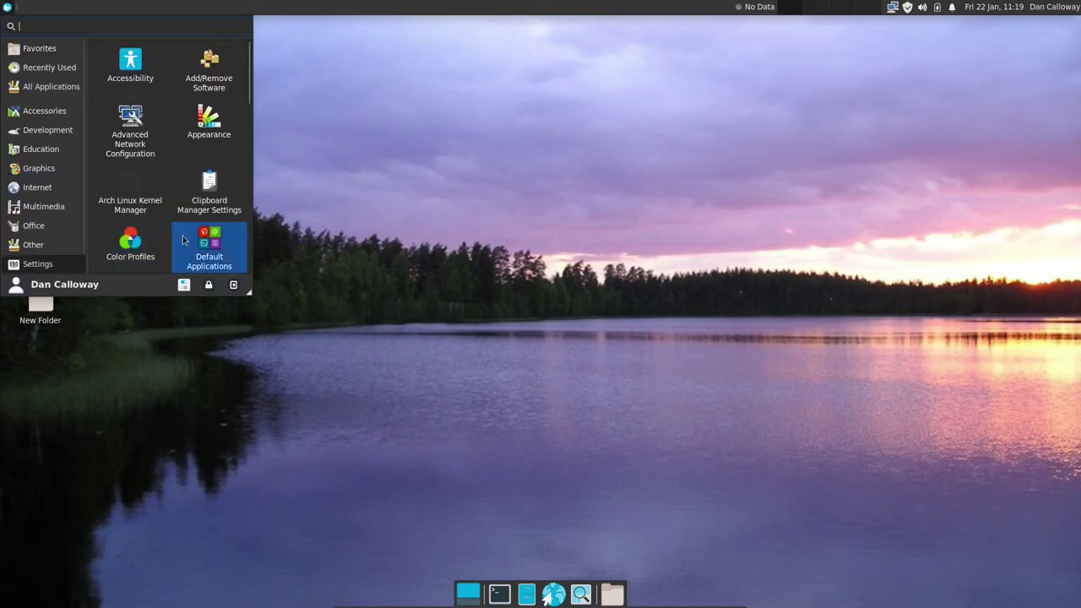
scroll(188, 242, "down", 1)
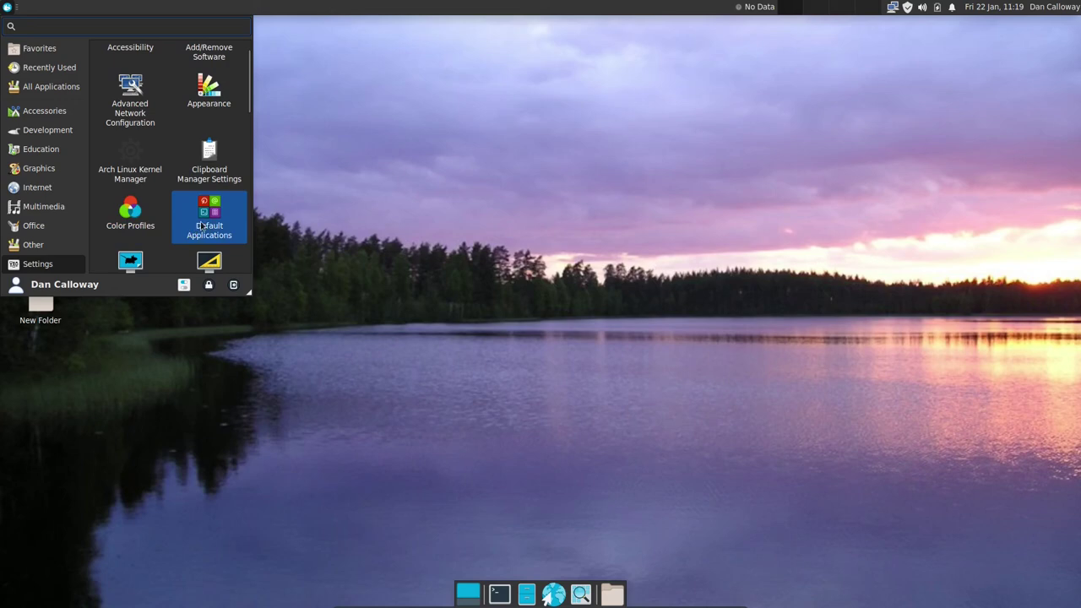
left_click(208, 218)
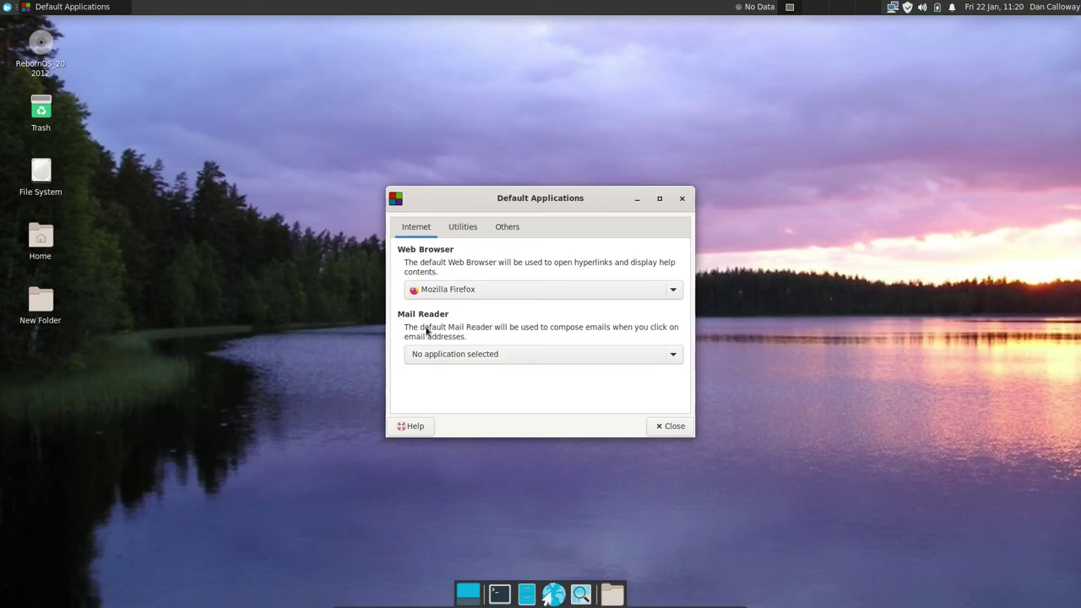
left_click(453, 230)
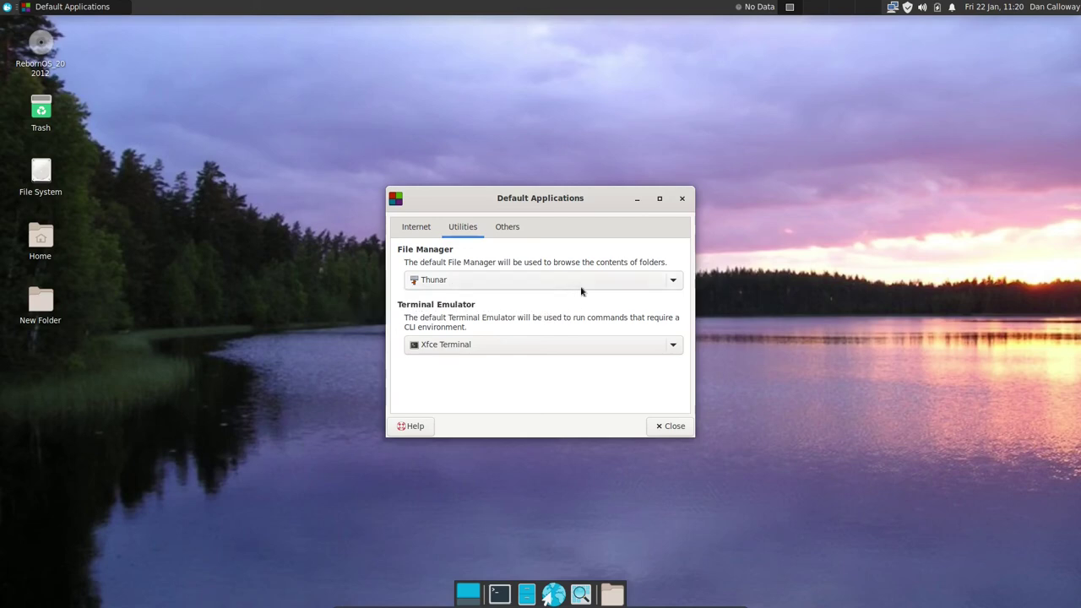
left_click(672, 283)
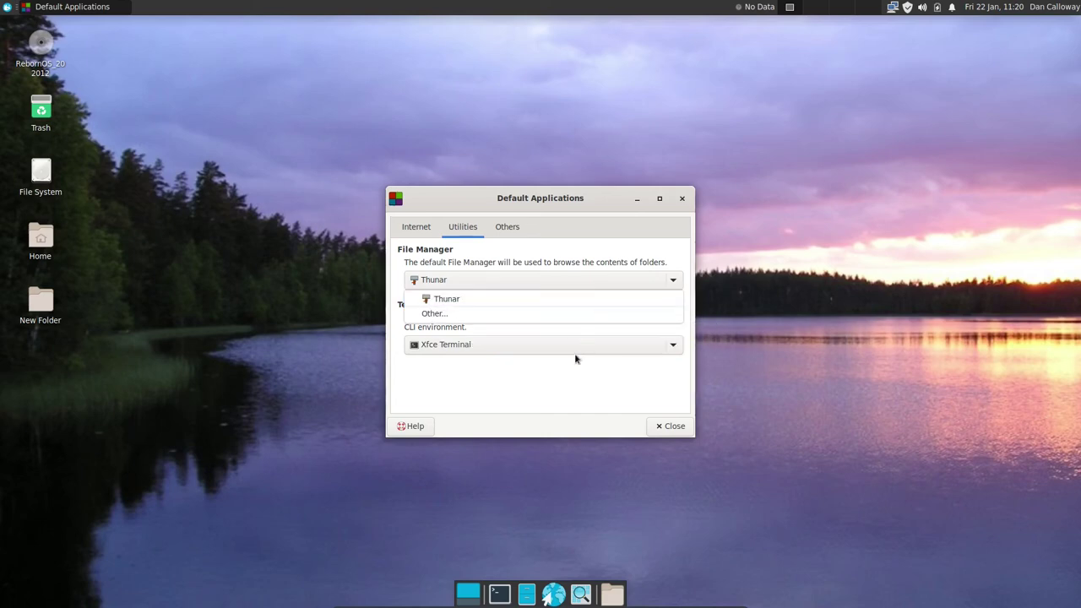
left_click(561, 382)
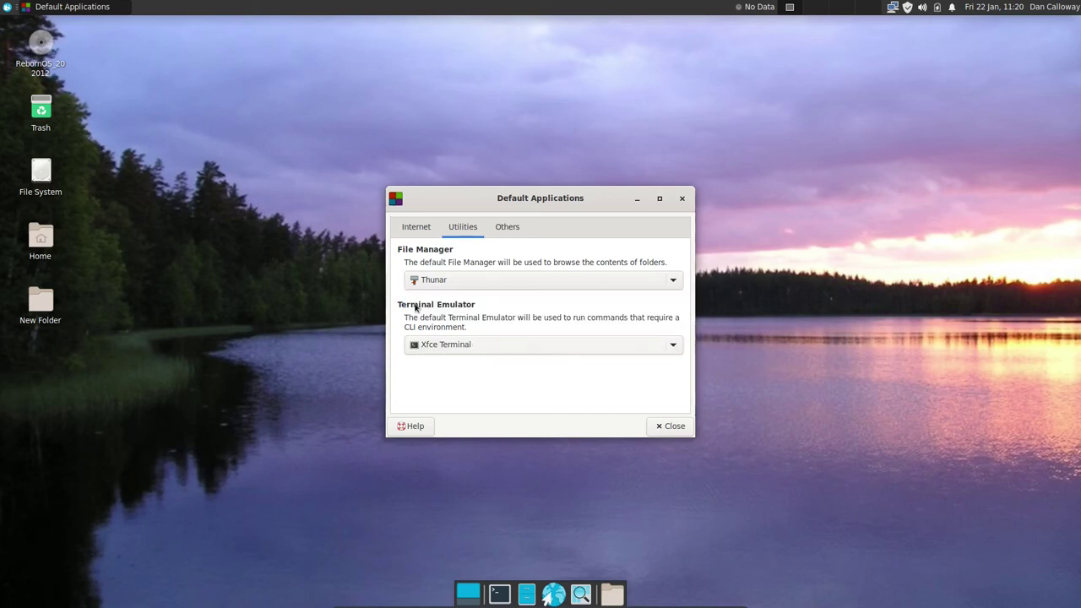
left_click(639, 350)
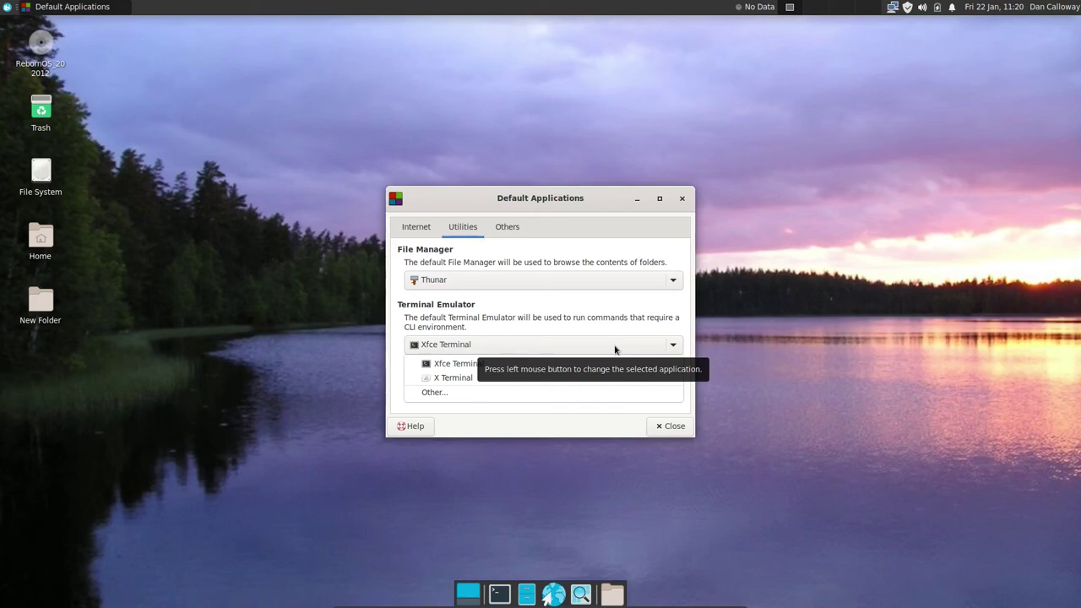
left_click(510, 229)
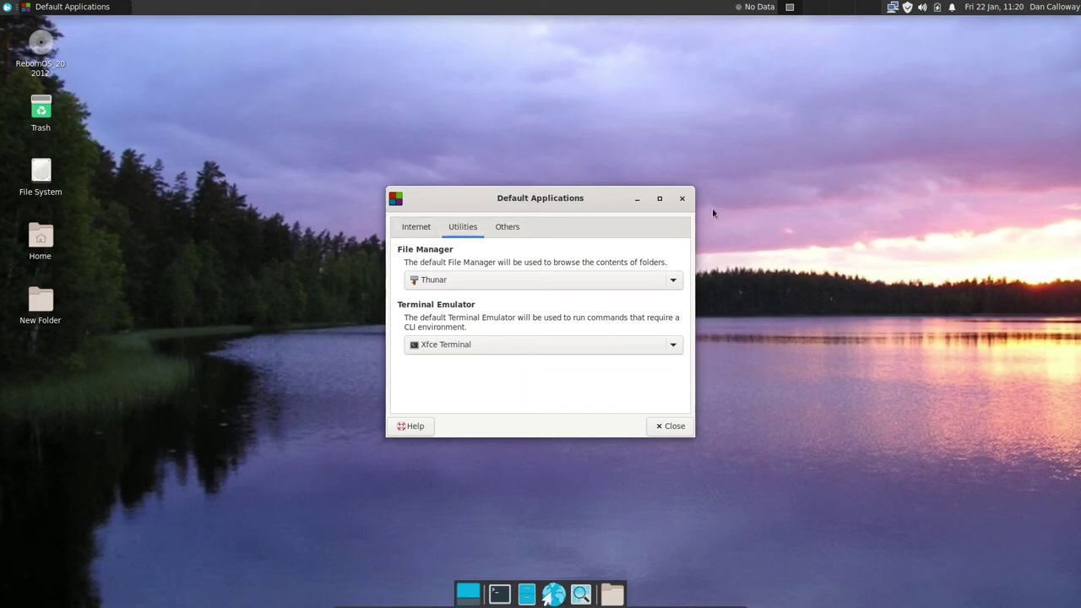
left_click(682, 199)
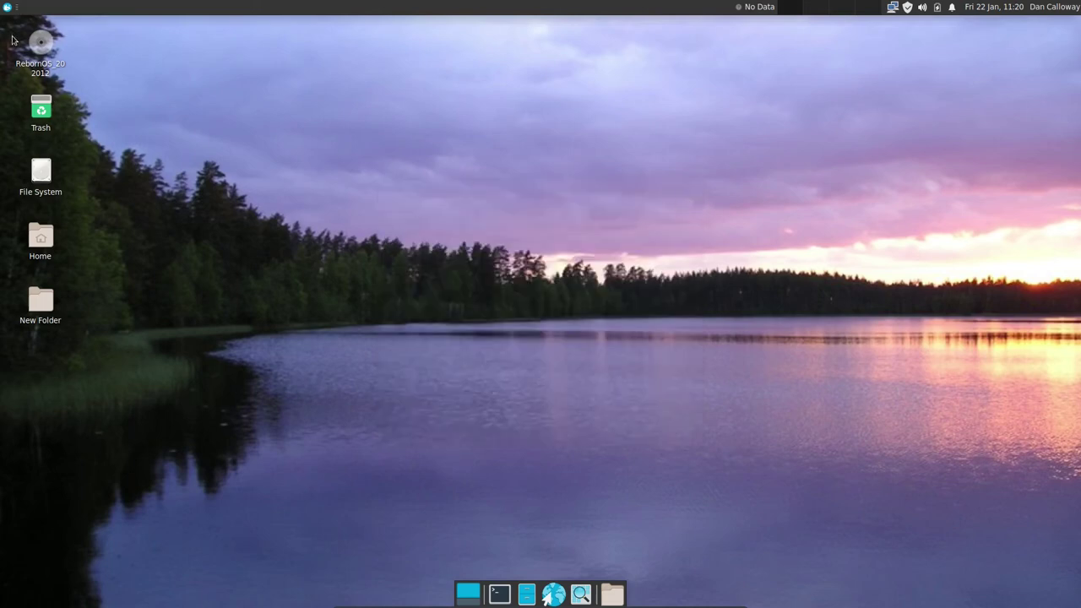
Show the Whisker Menu's Settings apps and scroll down to Window Manager Tweaks
left_click(7, 8)
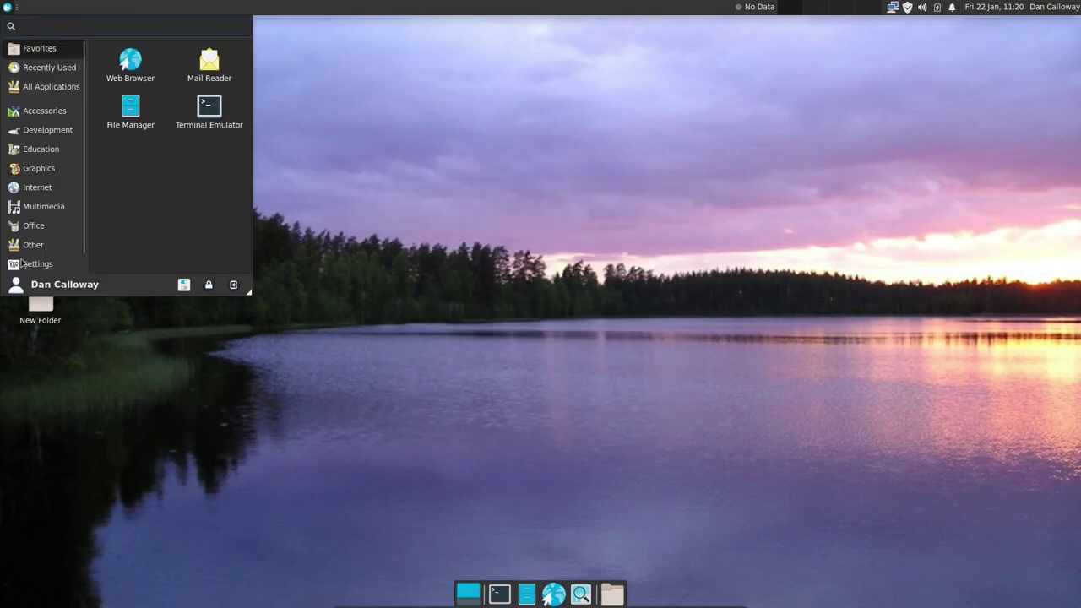
left_click(34, 264)
scroll(184, 233, "down", 1)
scroll(184, 234, "down", 1)
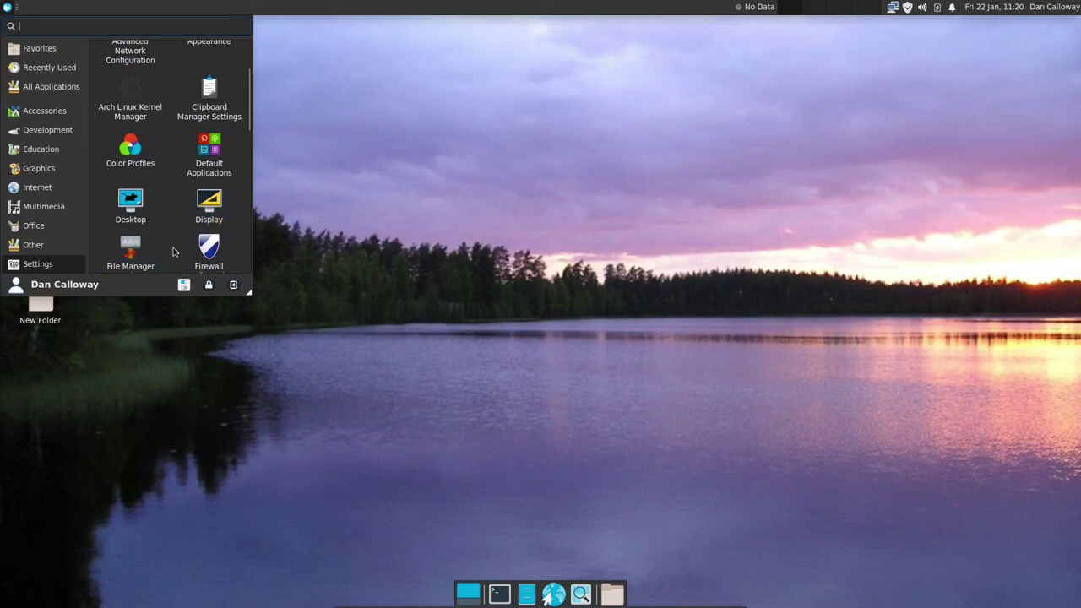
scroll(175, 250, "down", 1)
scroll(175, 250, "down", 1)
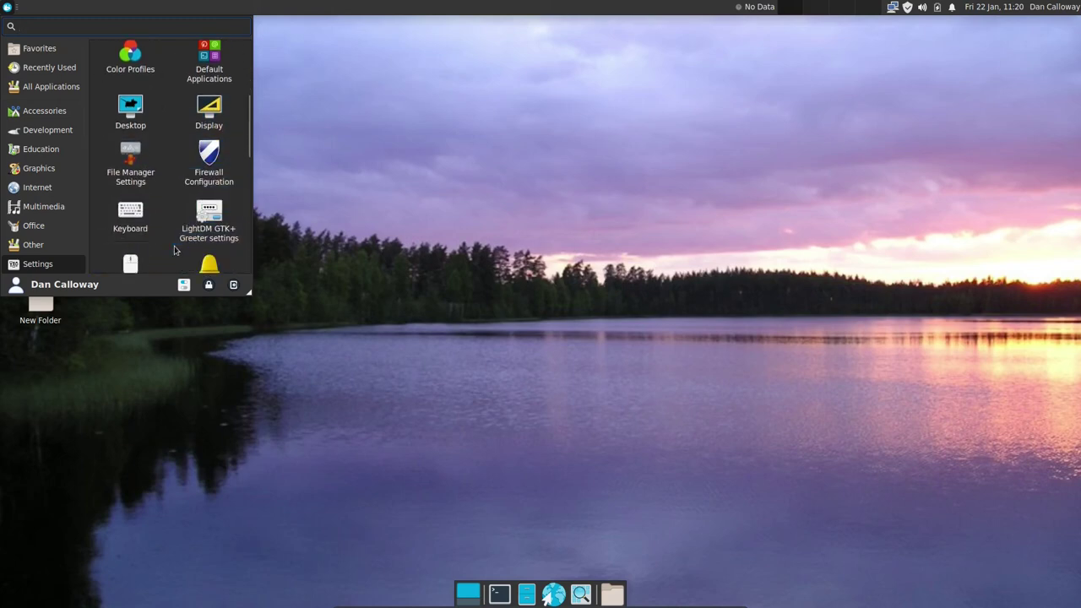
scroll(163, 239, "down", 1)
scroll(163, 239, "down", 1)
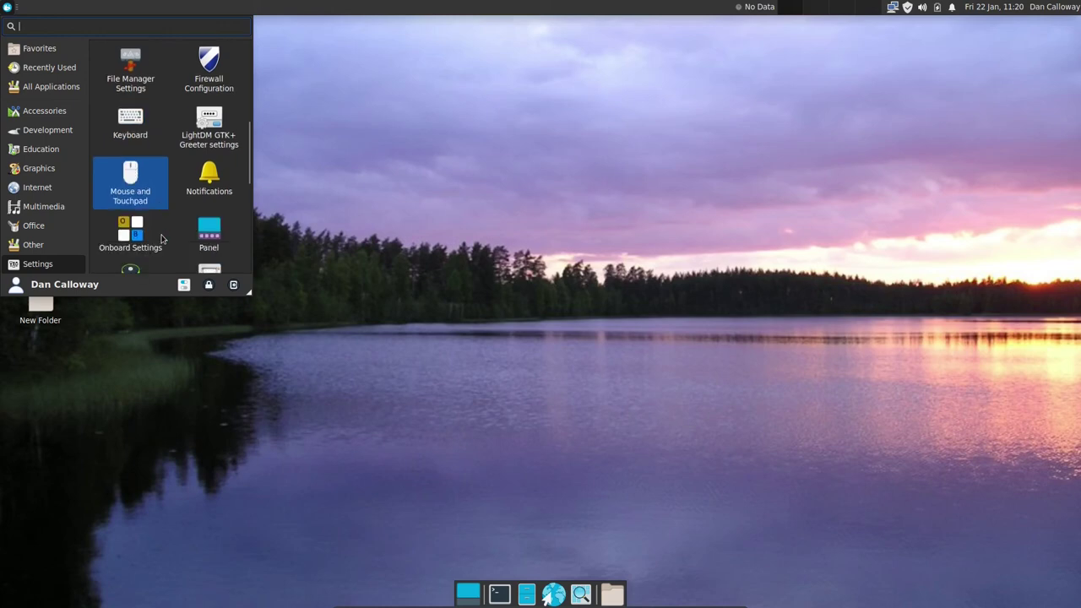
scroll(189, 219, "down", 1)
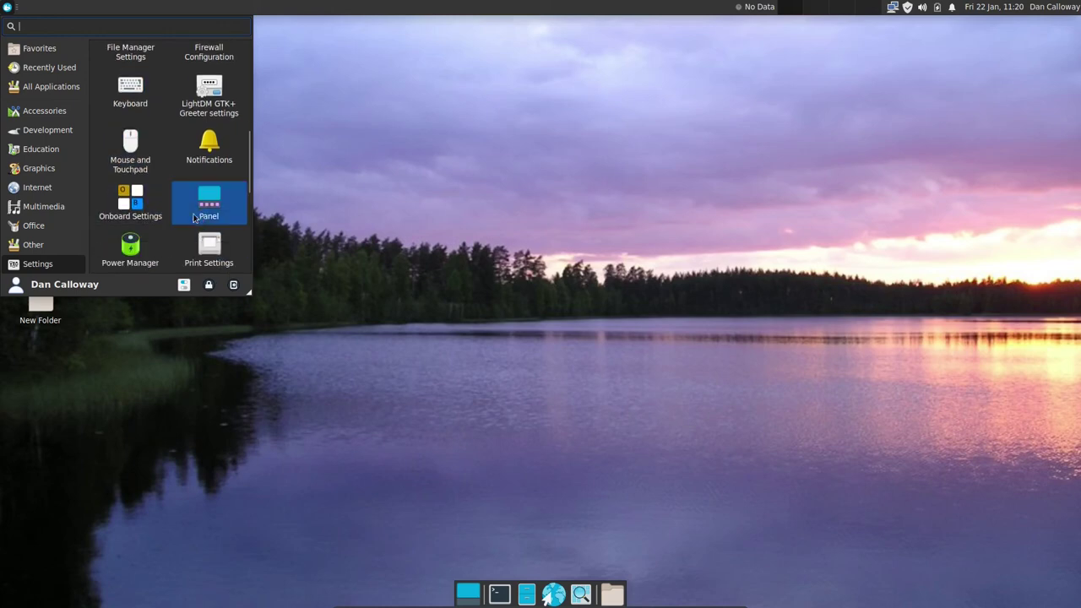
scroll(173, 222, "down", 1)
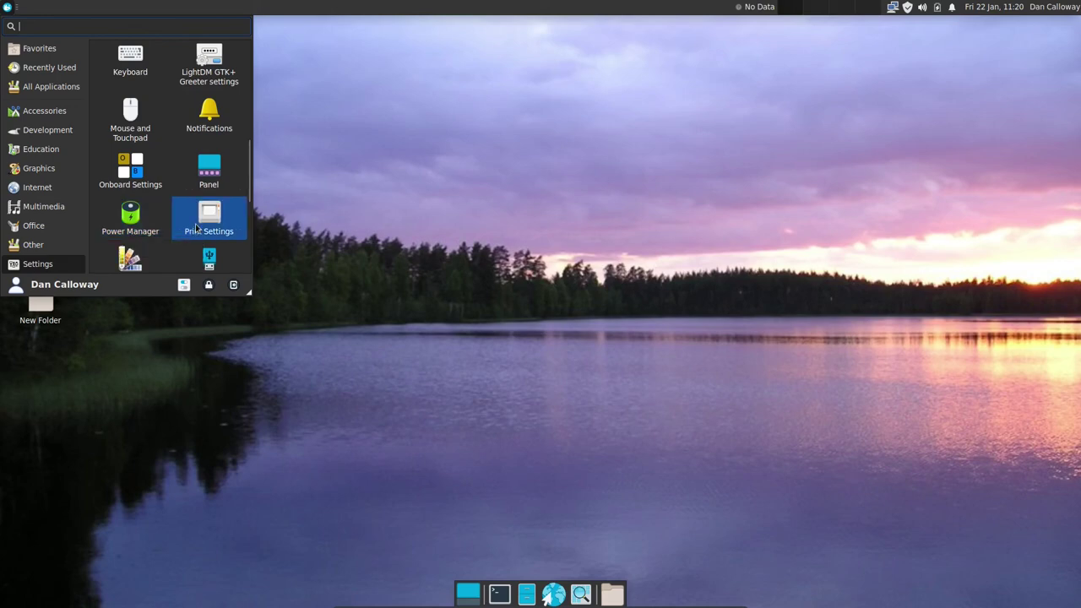
scroll(196, 227, "down", 2)
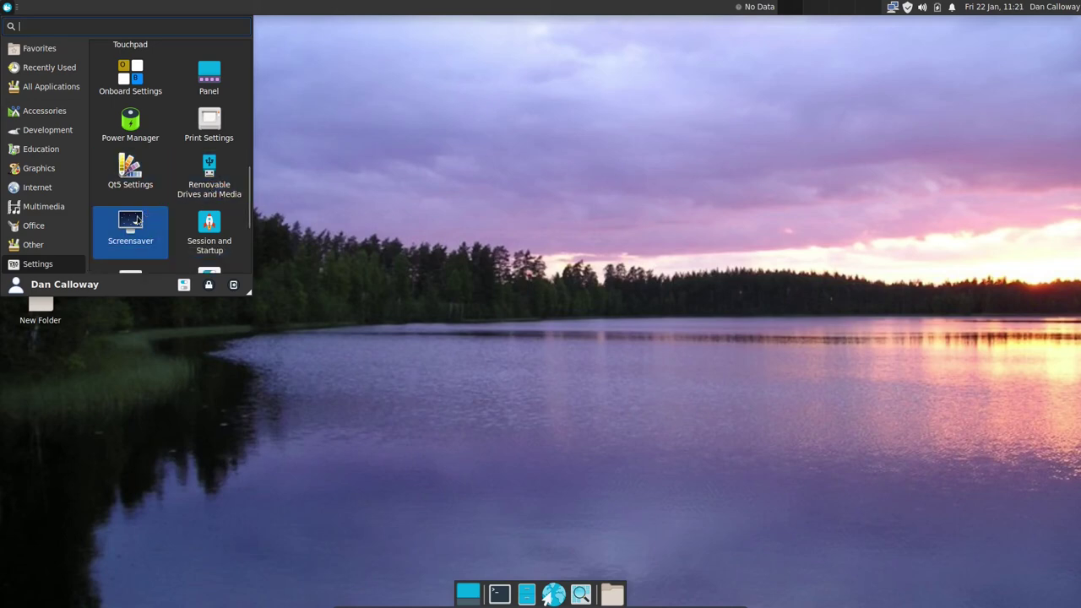
scroll(173, 232, "down", 2)
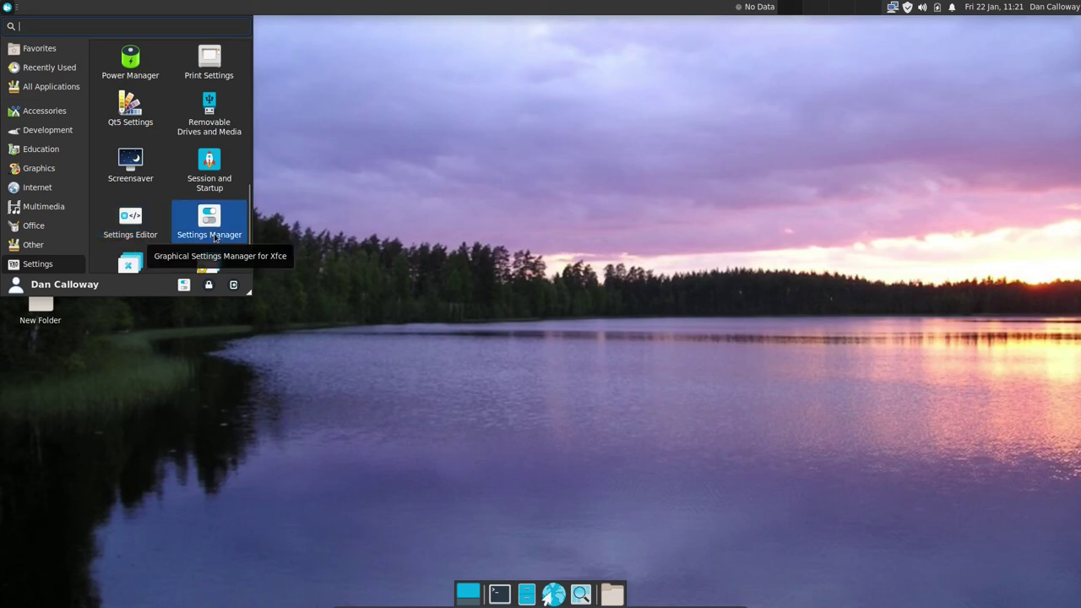
scroll(190, 246, "down", 1)
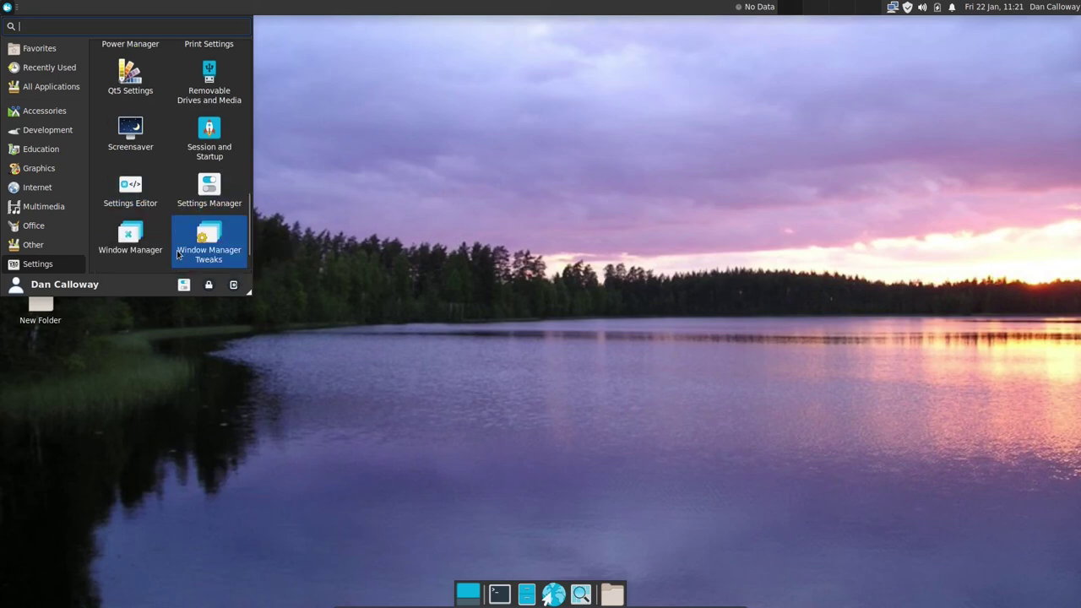
scroll(178, 254, "down", 1)
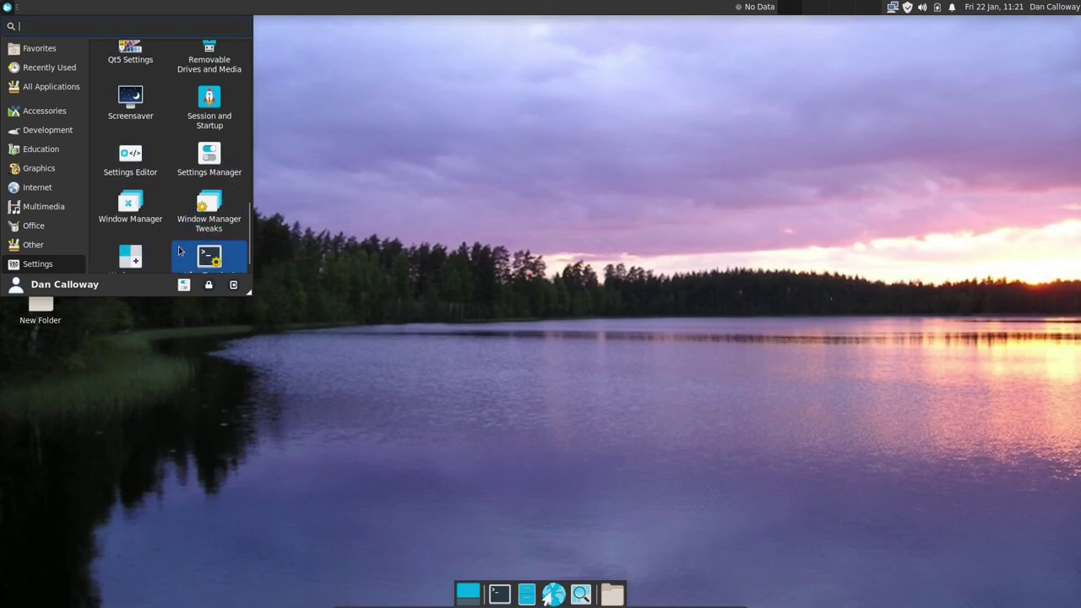
scroll(179, 251, "down", 1)
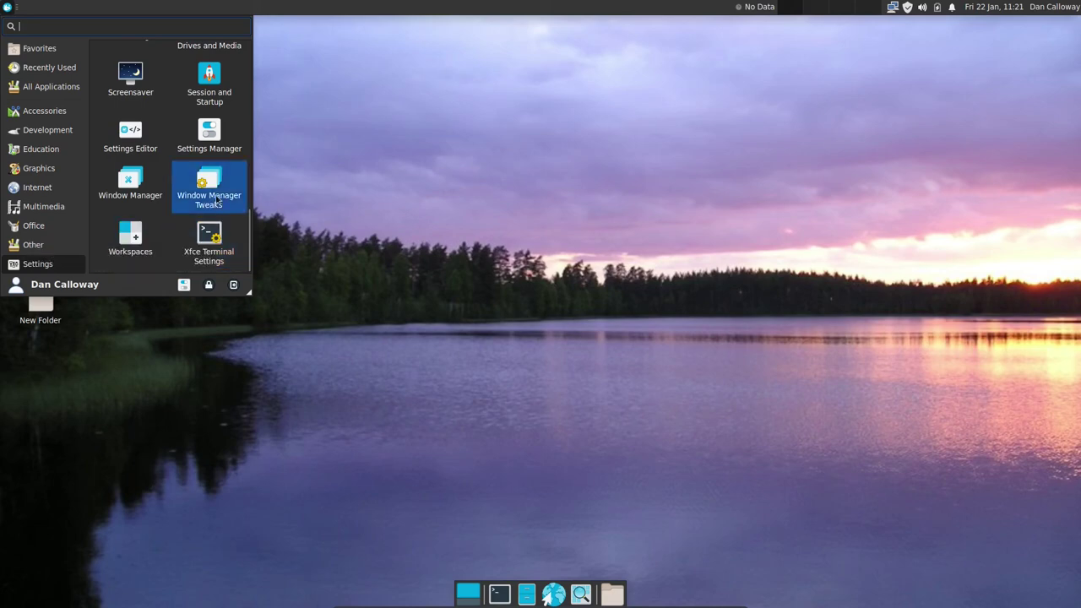
left_click(216, 194)
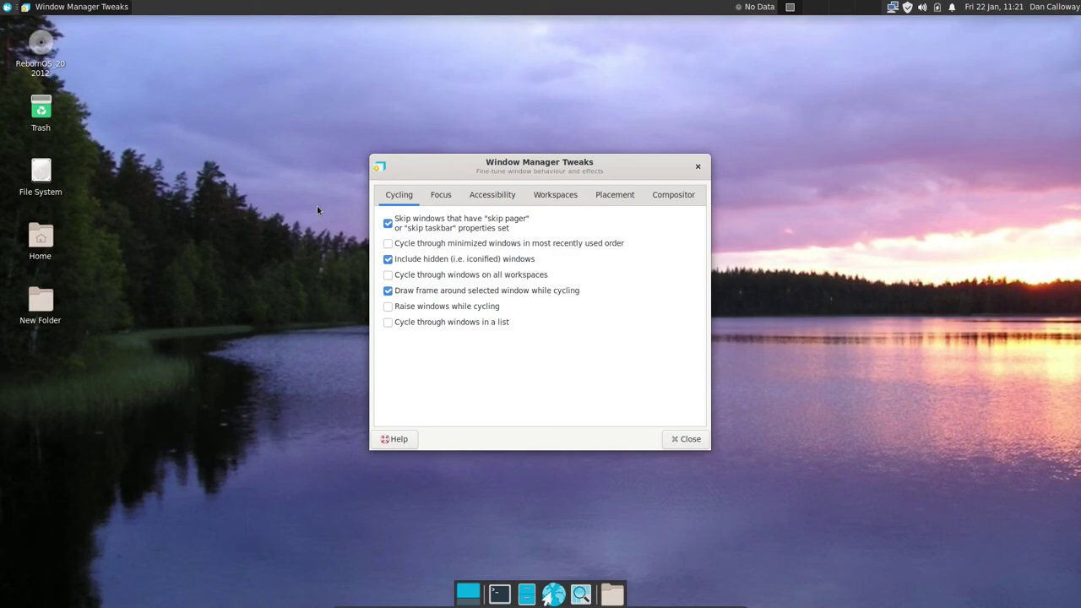
left_click(435, 196)
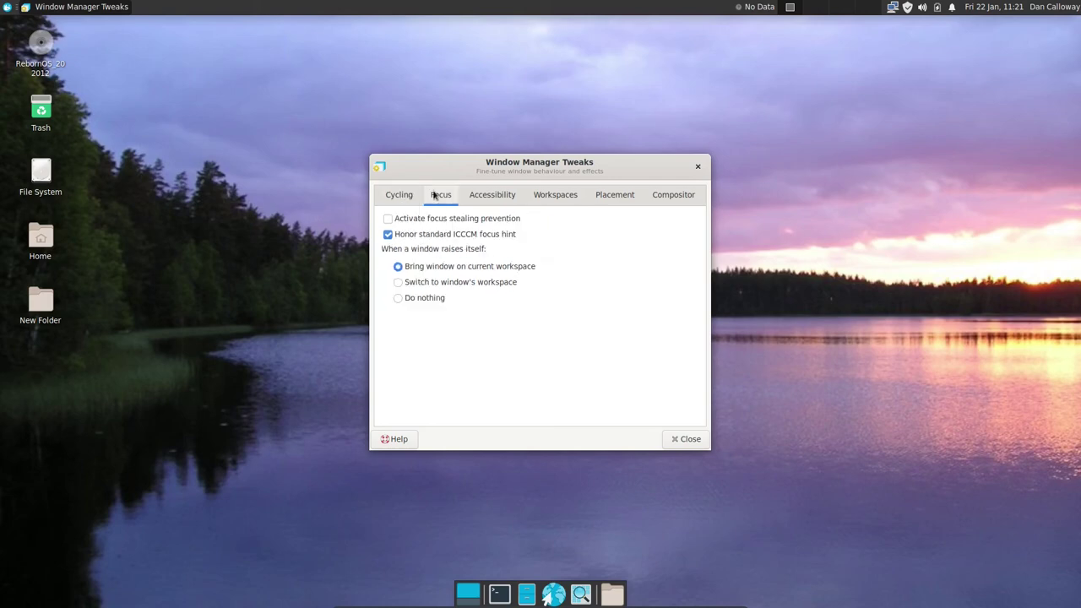
left_click(485, 201)
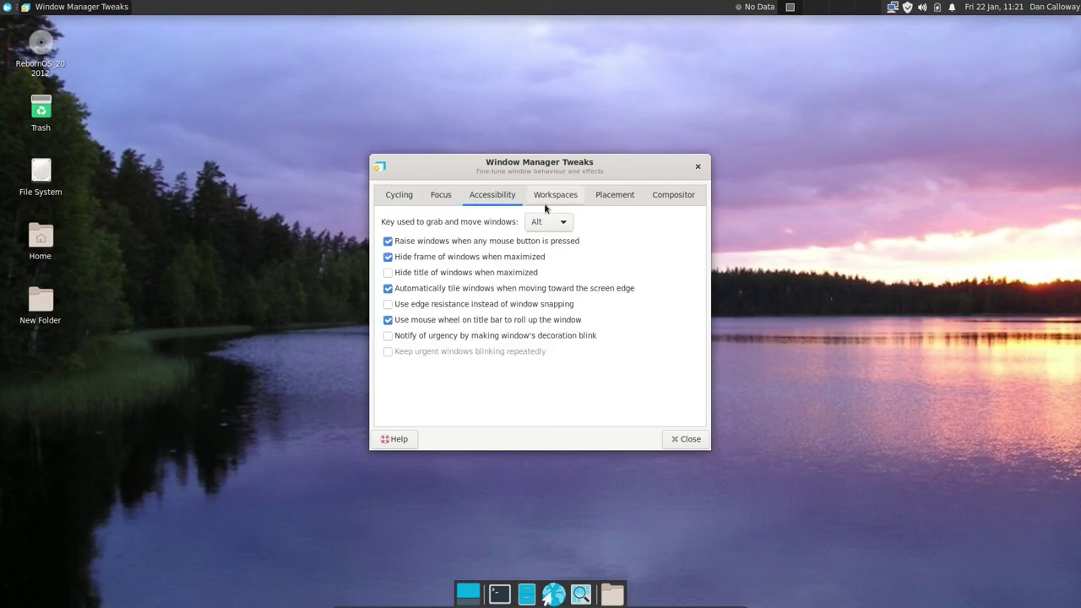
left_click(549, 203)
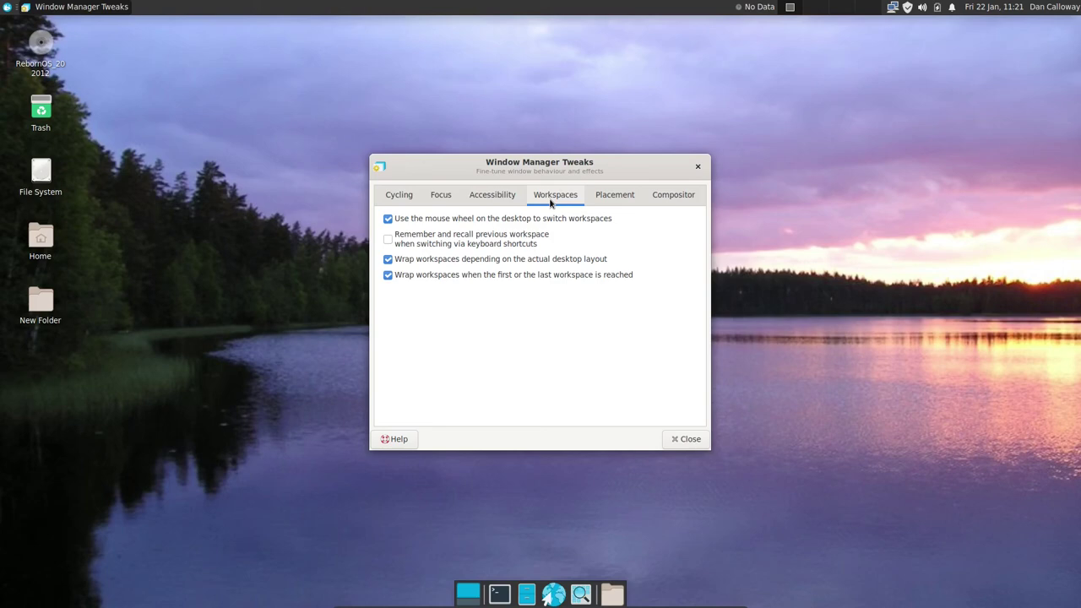
left_click(608, 202)
left_click(680, 196)
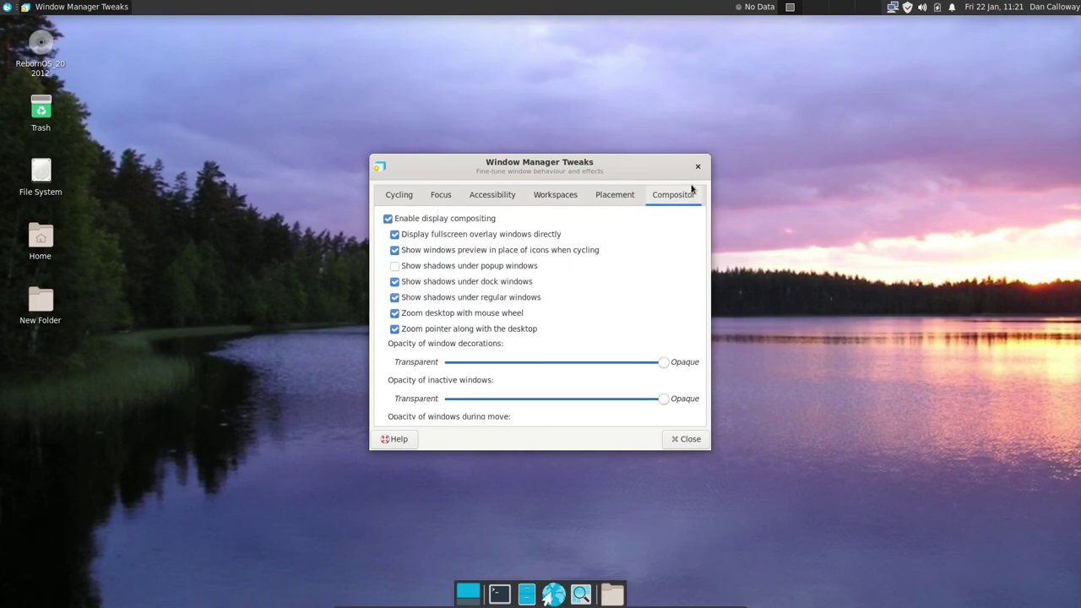
left_click(697, 166)
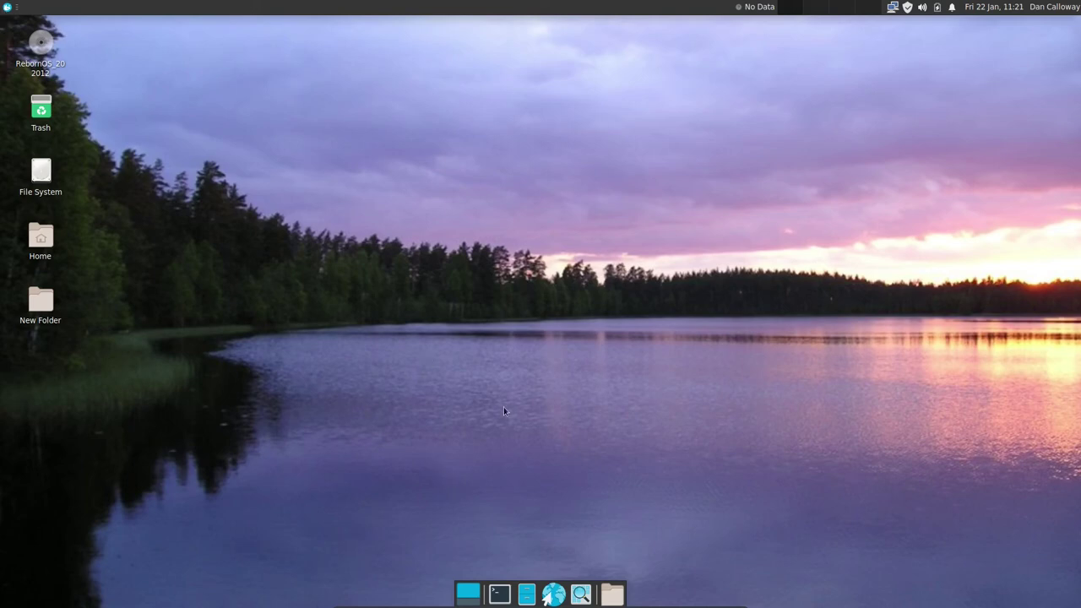
Open the weather plugin's preferences and set barometric pressure to inches of mercury (inHg)
left_click(760, 8)
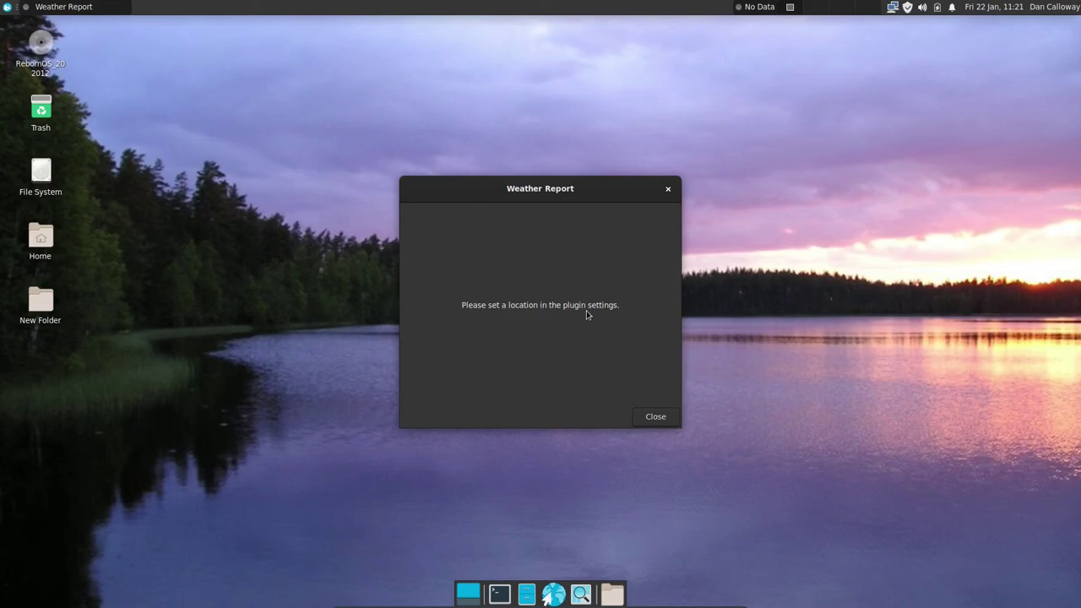
left_click(667, 191)
right_click(748, 10)
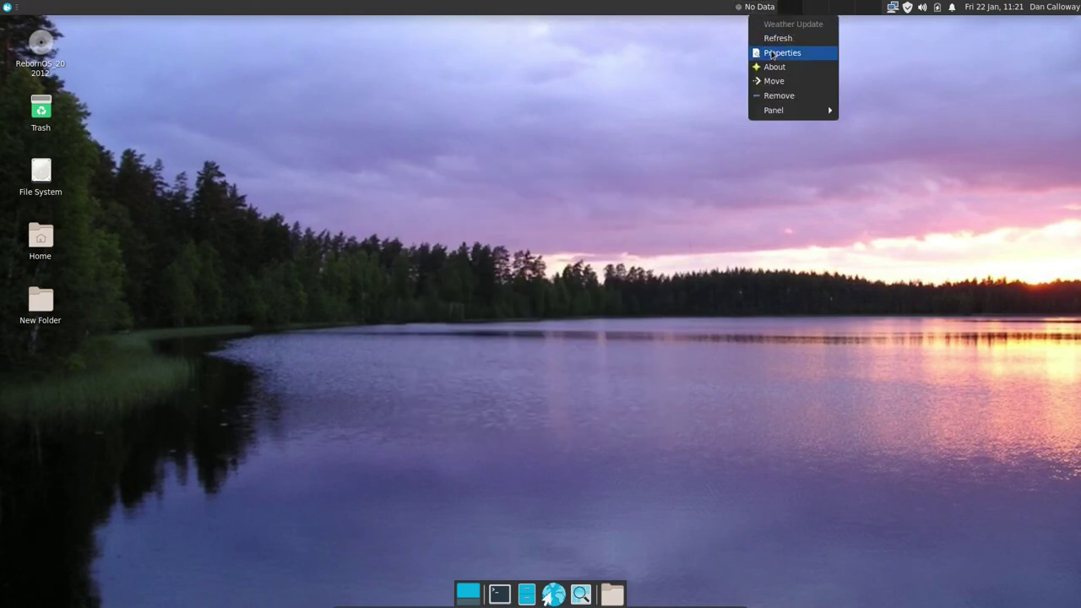
left_click(784, 53)
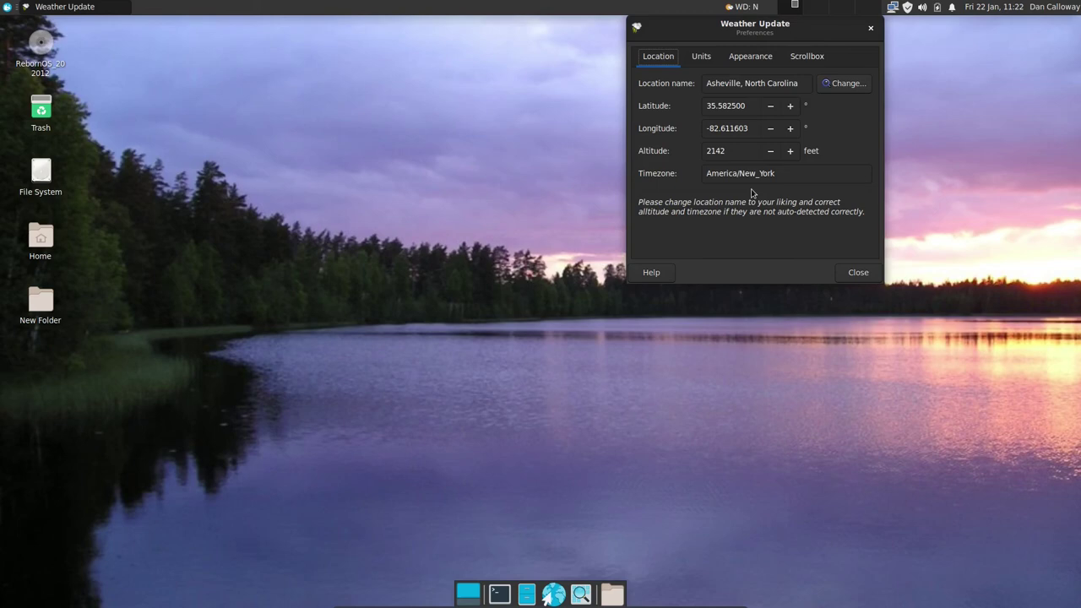
left_click(706, 59)
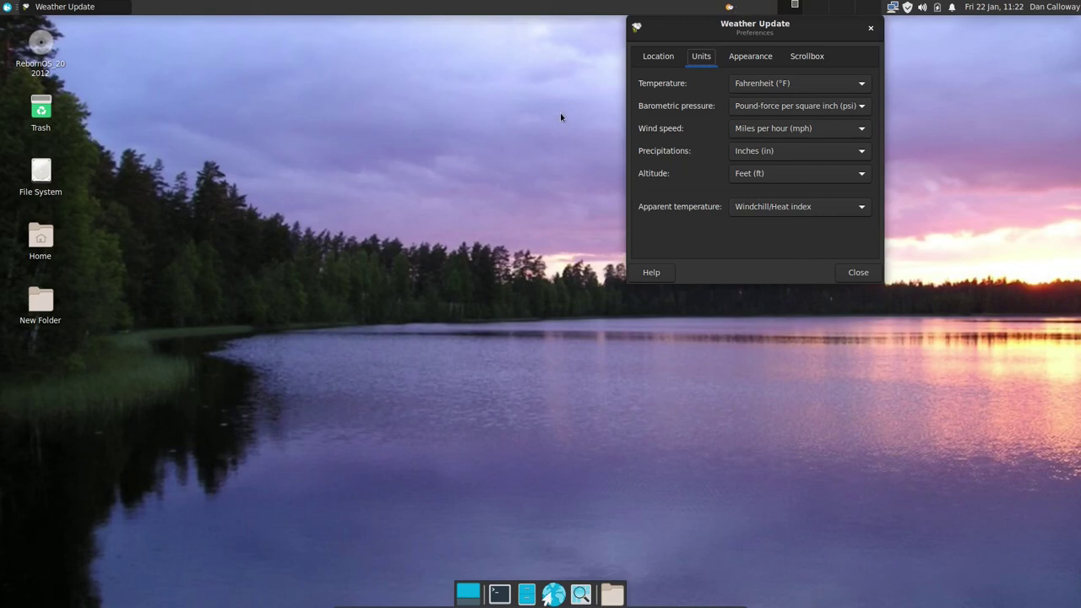
left_click(866, 109)
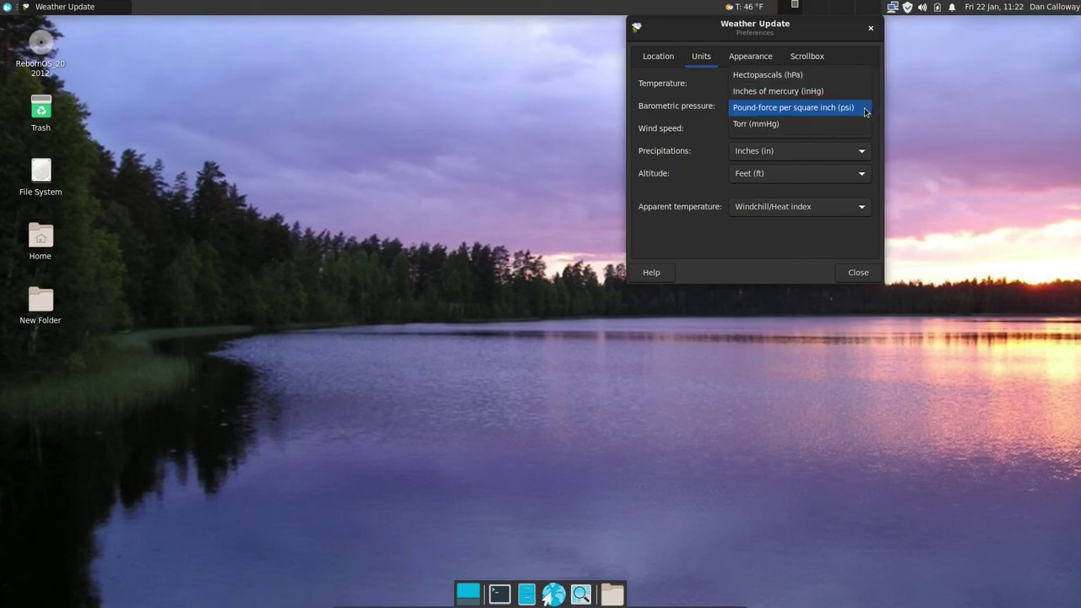
left_click(861, 94)
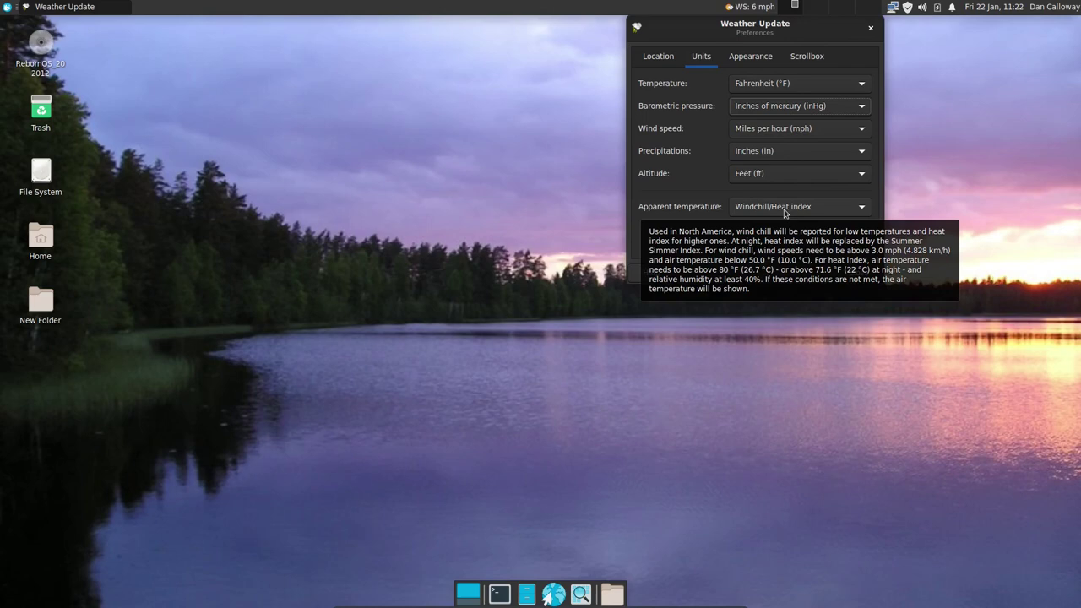
Switch the weather icon theme to Simplistic and raise forecast days to 10
left_click(748, 57)
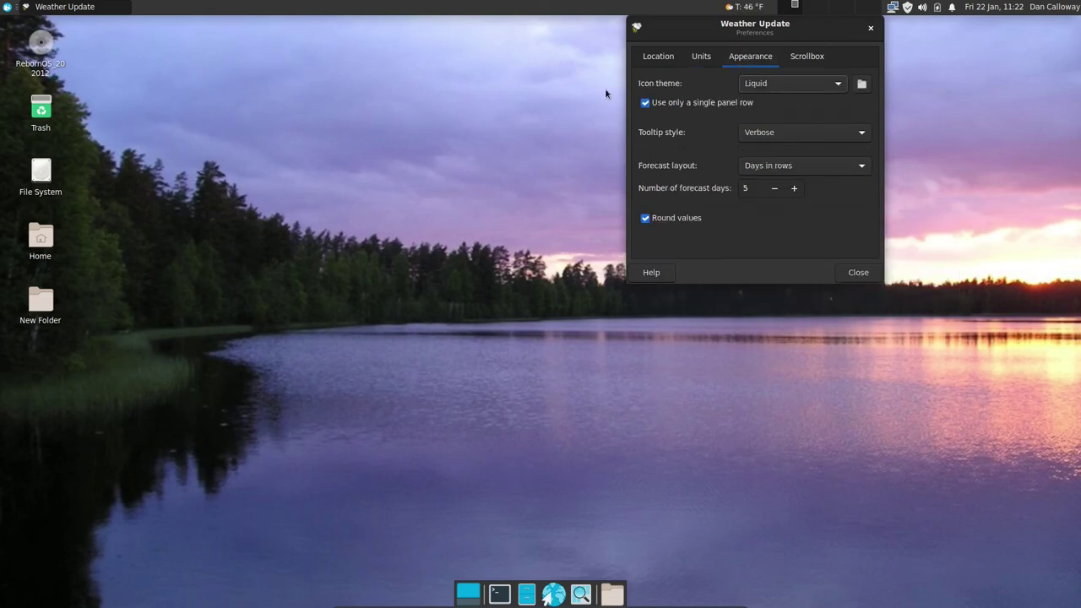
left_click(832, 93)
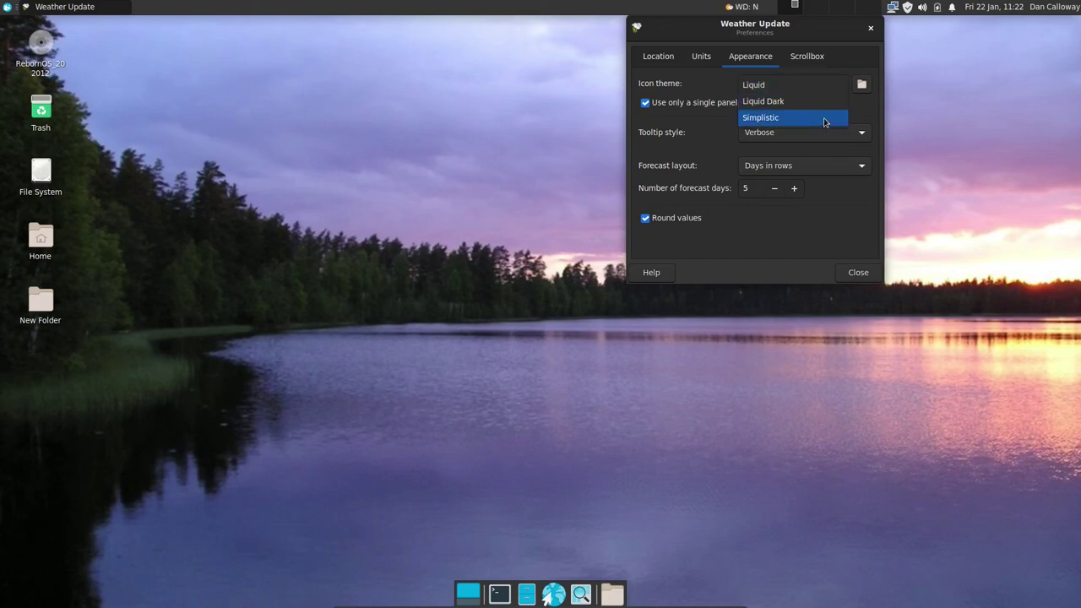
left_click(826, 122)
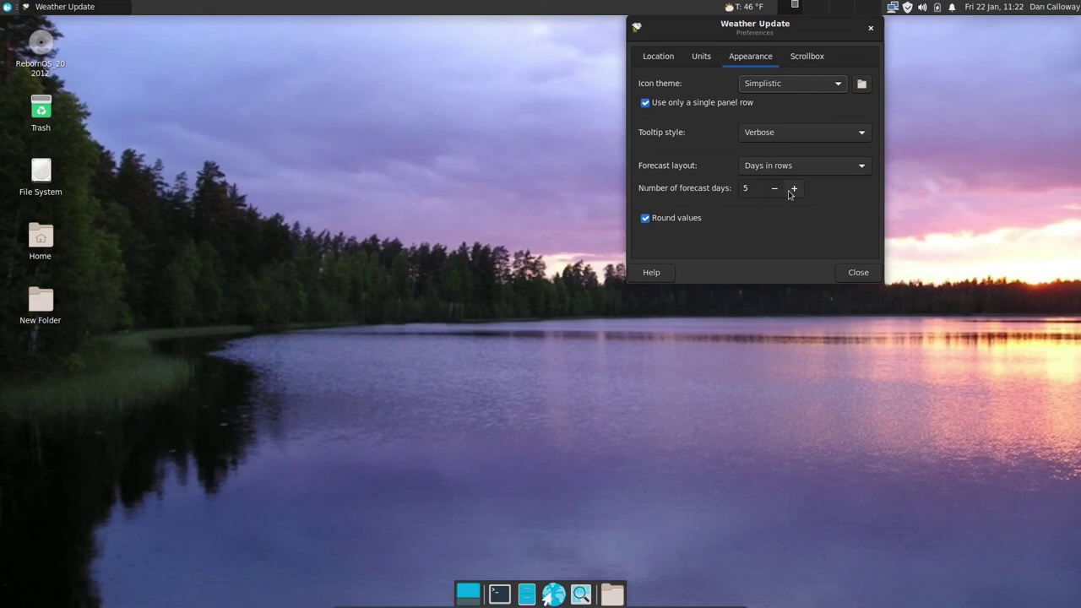
left_click(794, 190)
left_click(794, 189)
left_click(794, 189)
left_click(794, 189)
left_click(794, 189)
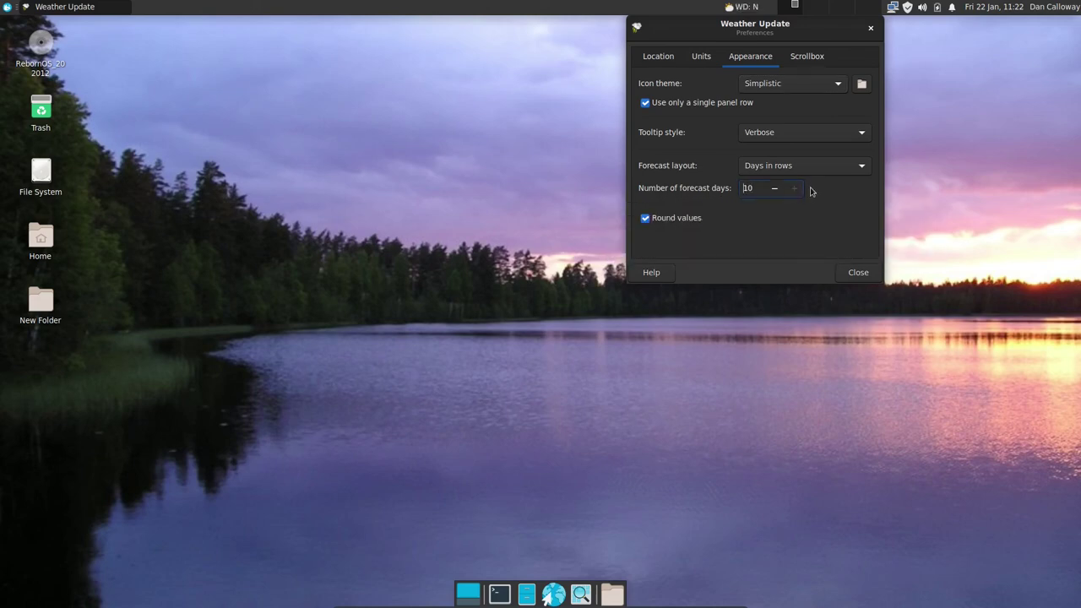
Close the weather preferences, then check the ten-day forecast and Details in the Weather Report
left_click(857, 273)
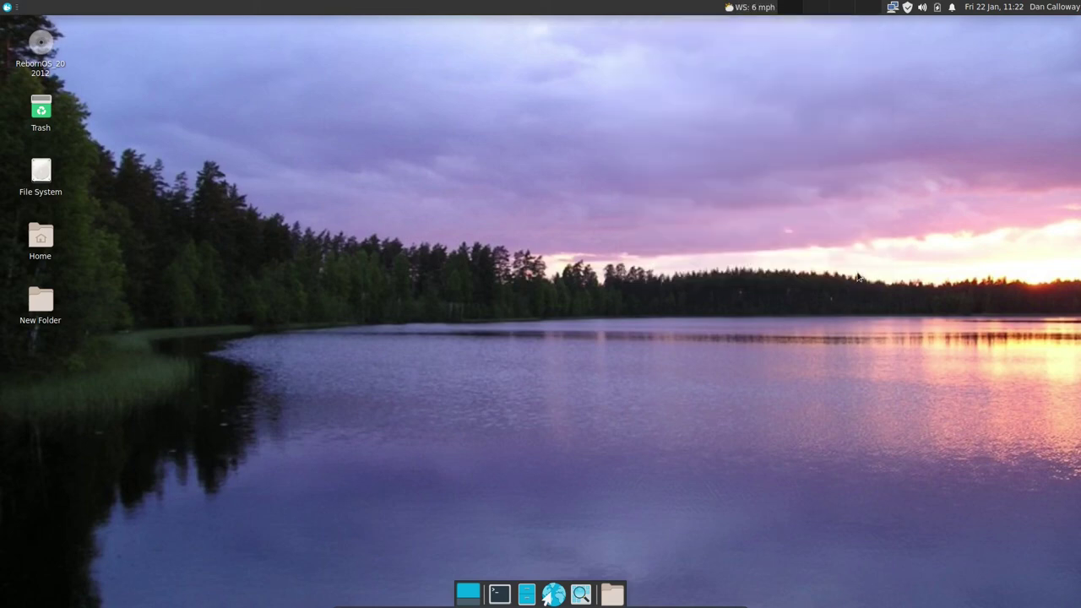
left_click(750, 8)
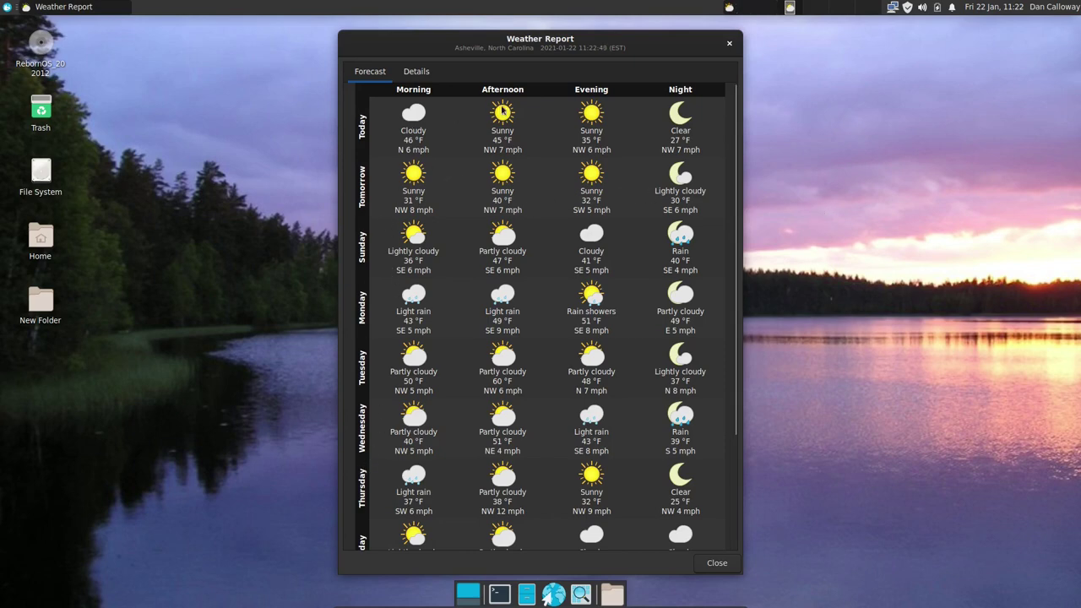
scroll(501, 181, "down", 5)
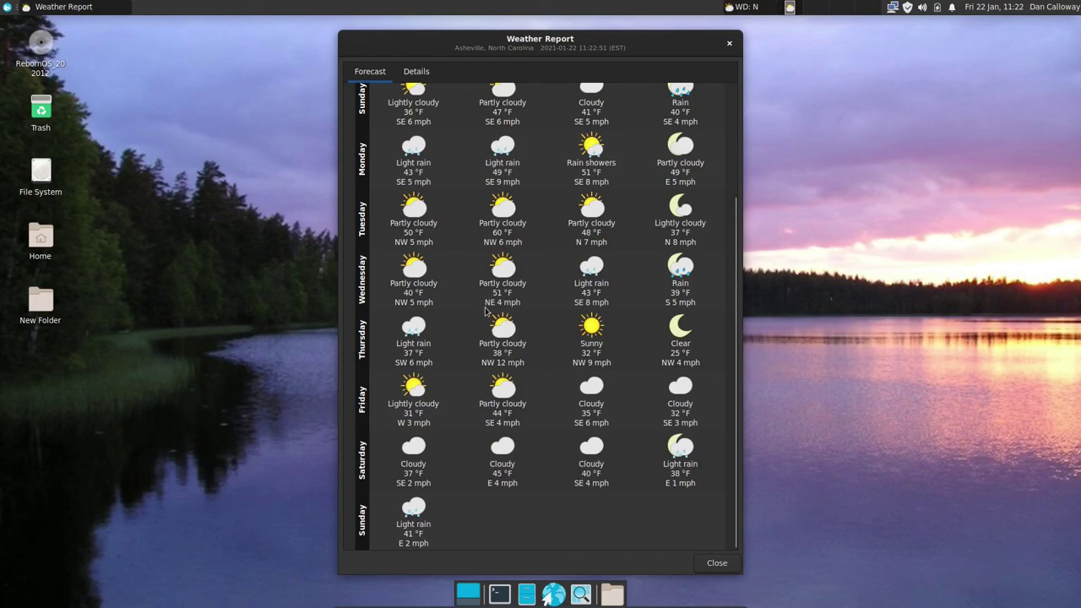
scroll(588, 424, "up", 4)
scroll(486, 313, "up", 2)
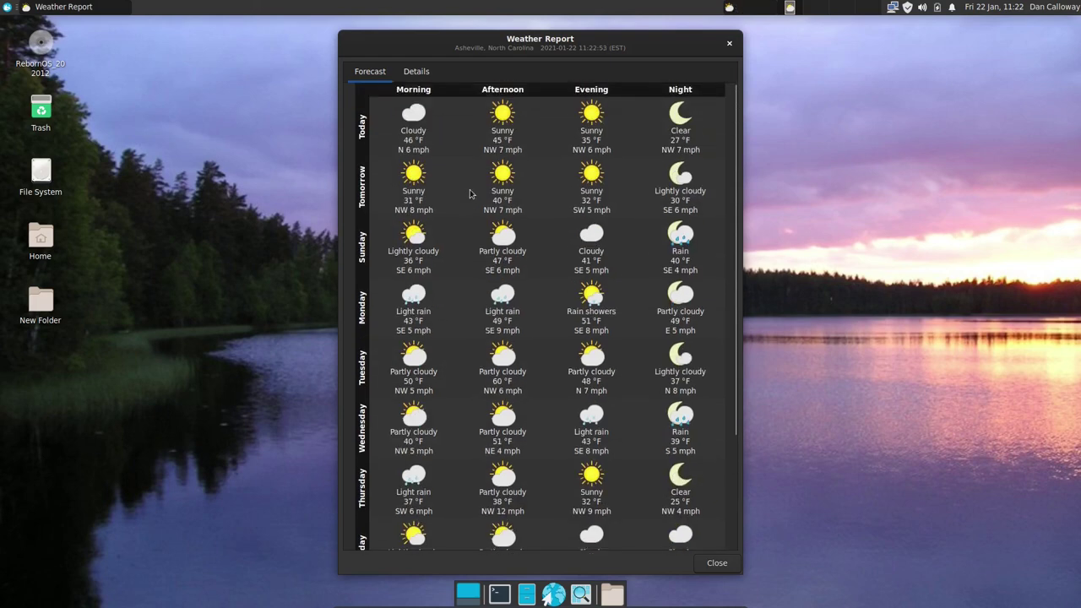
left_click(427, 81)
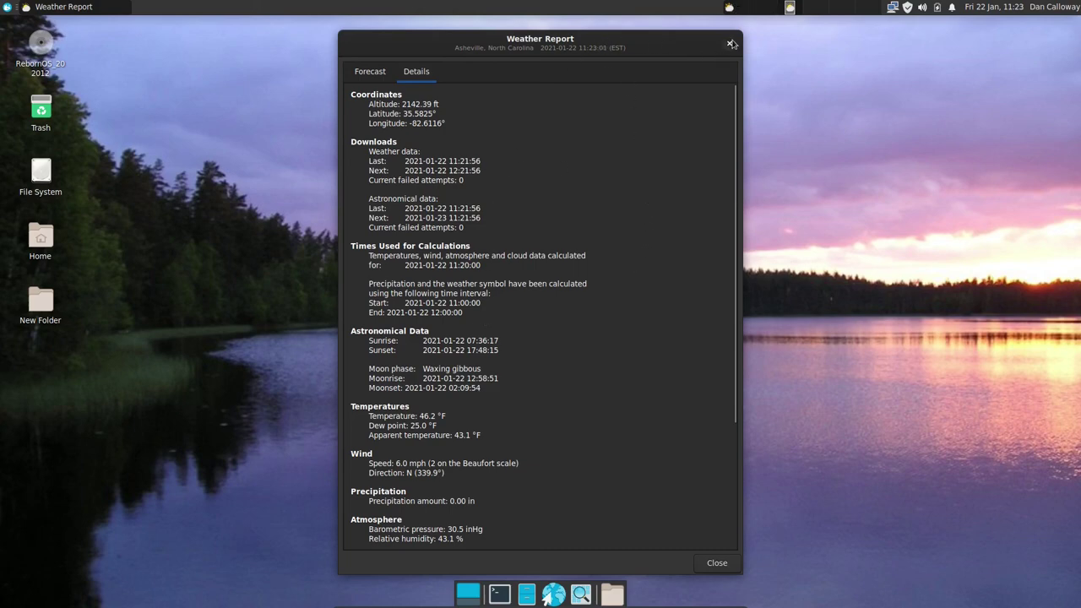
left_click(730, 44)
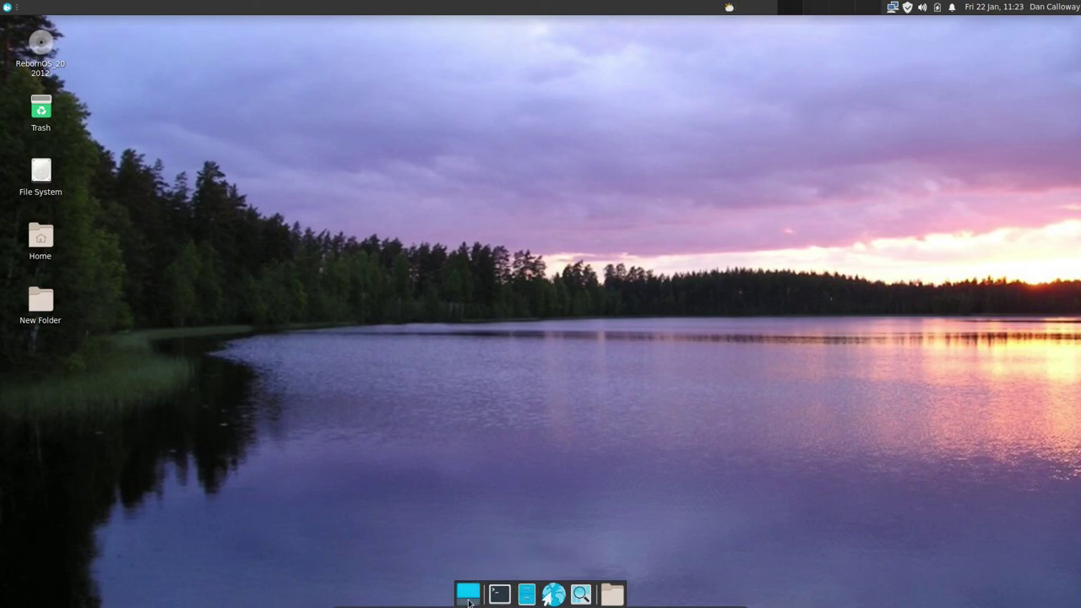
Open the dock panel's preferences, unlock it, make it vertical and move it to the left edge
right_click(469, 600)
mouse_move(477, 594)
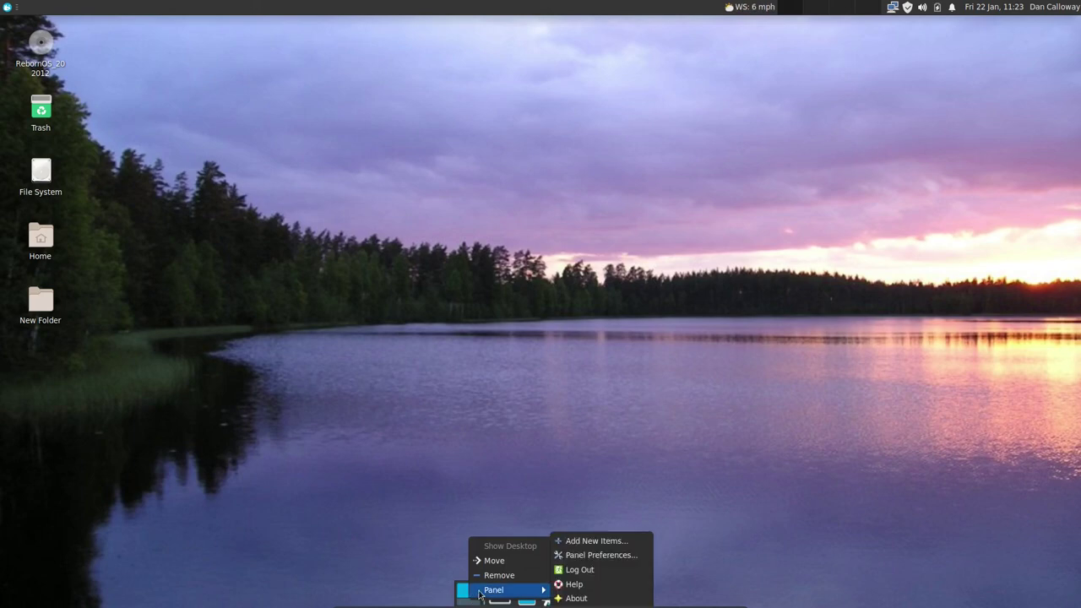
left_click(619, 557)
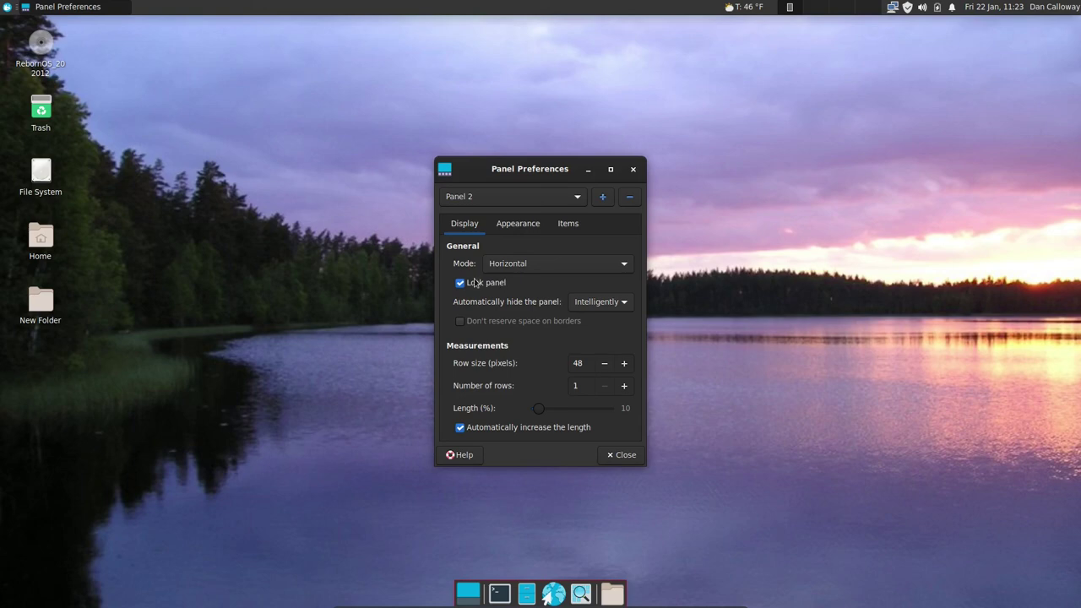
left_click(461, 285)
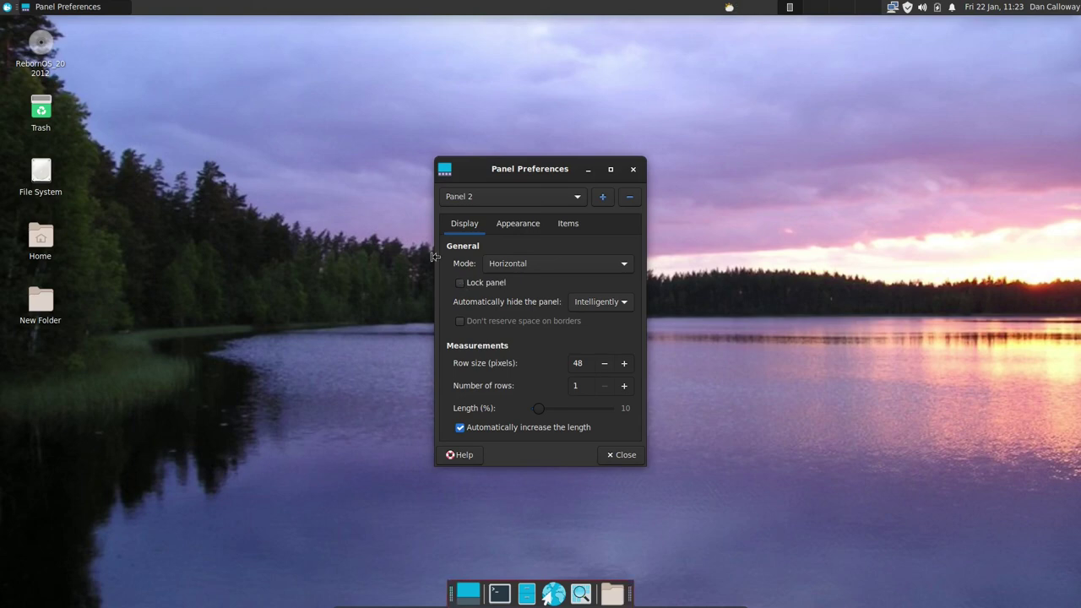
left_click(625, 267)
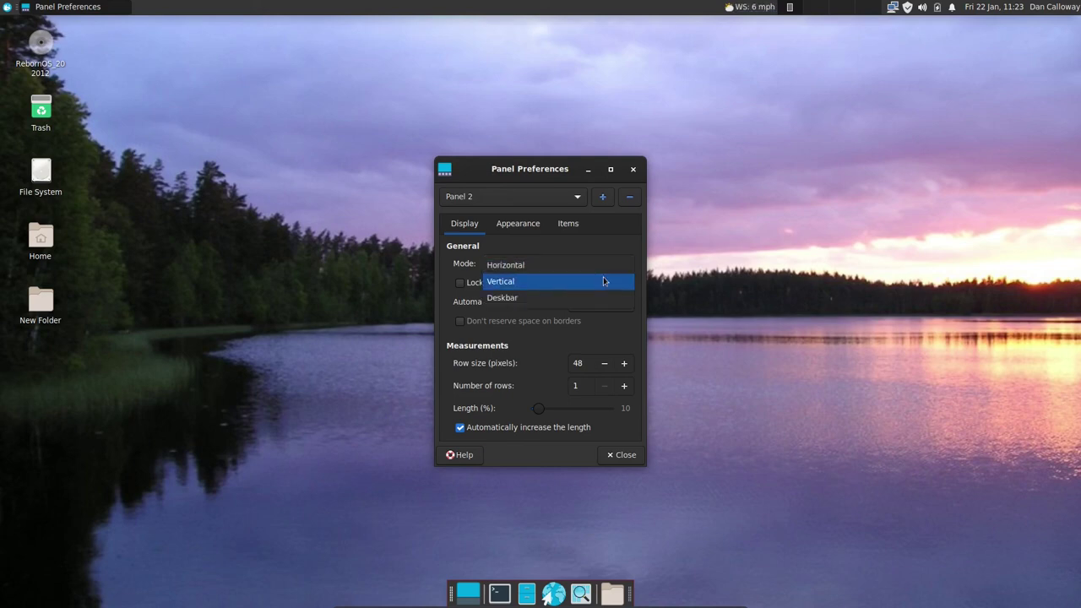
left_click(605, 281)
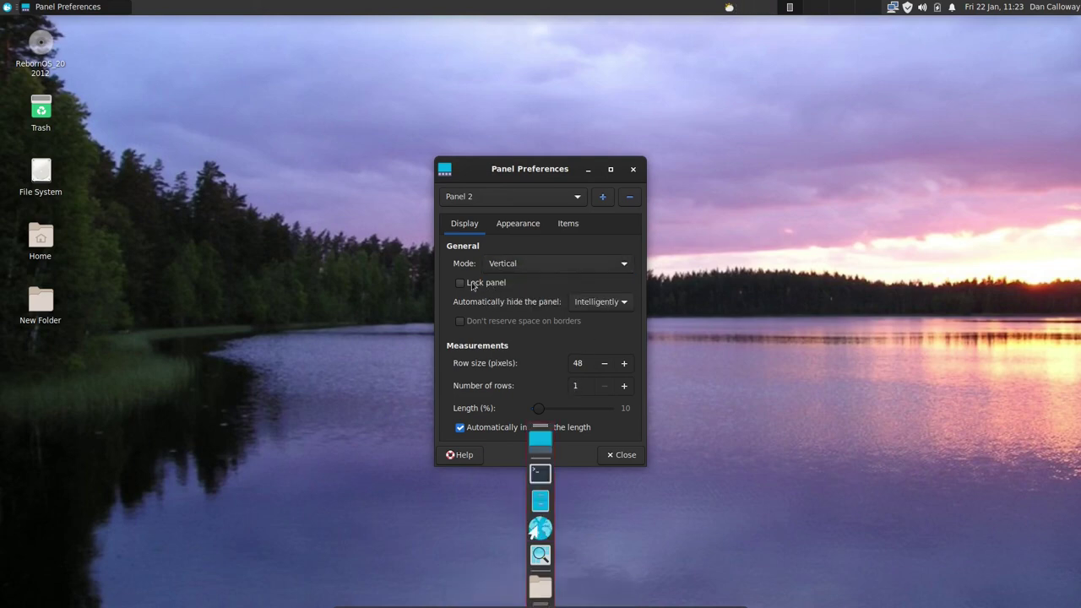
left_click_drag(540, 426, 10, 293)
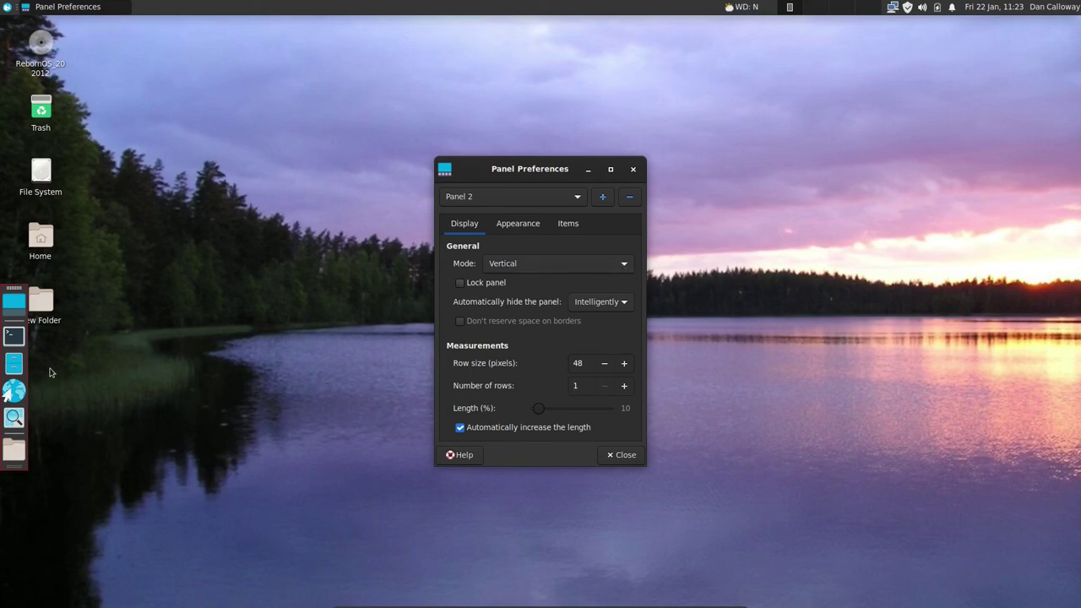
Switch the panel back to horizontal and return it to the bottom centre, still unlocked
left_click(459, 283)
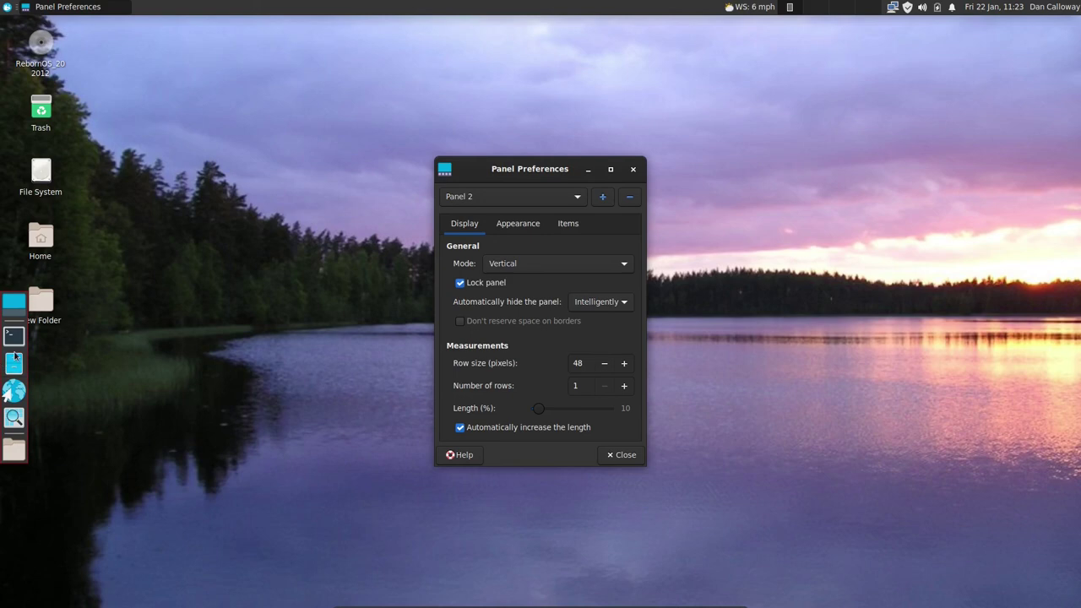
left_click(460, 284)
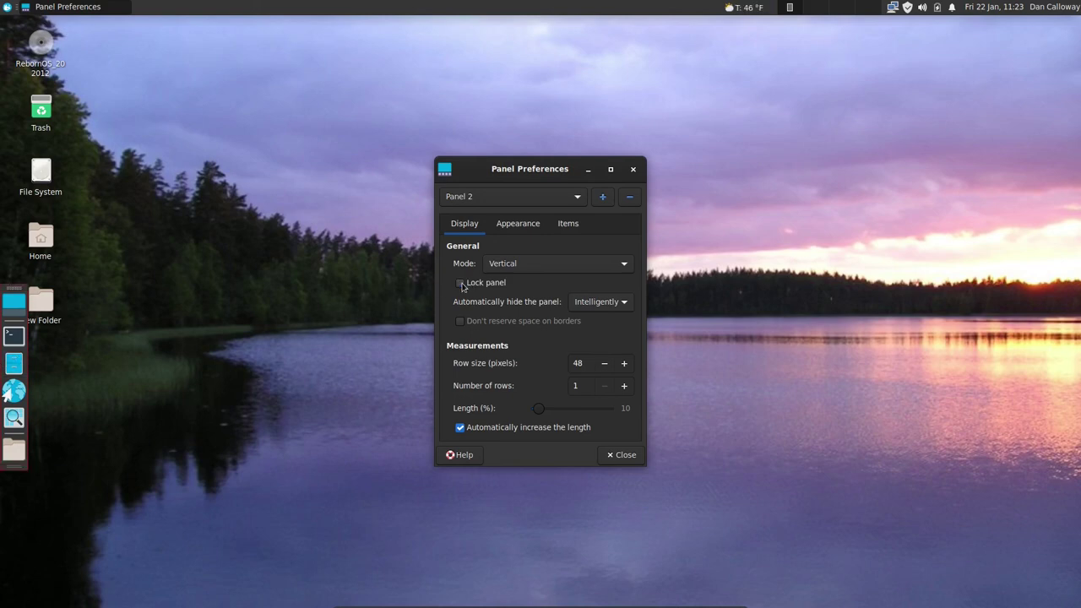
left_click(629, 269)
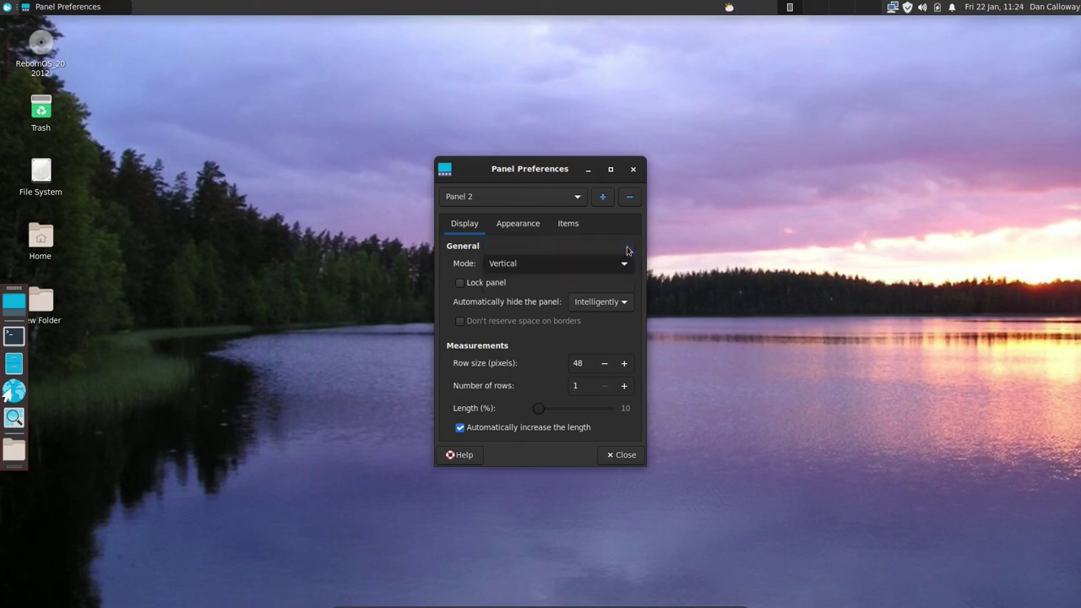
left_click(628, 248)
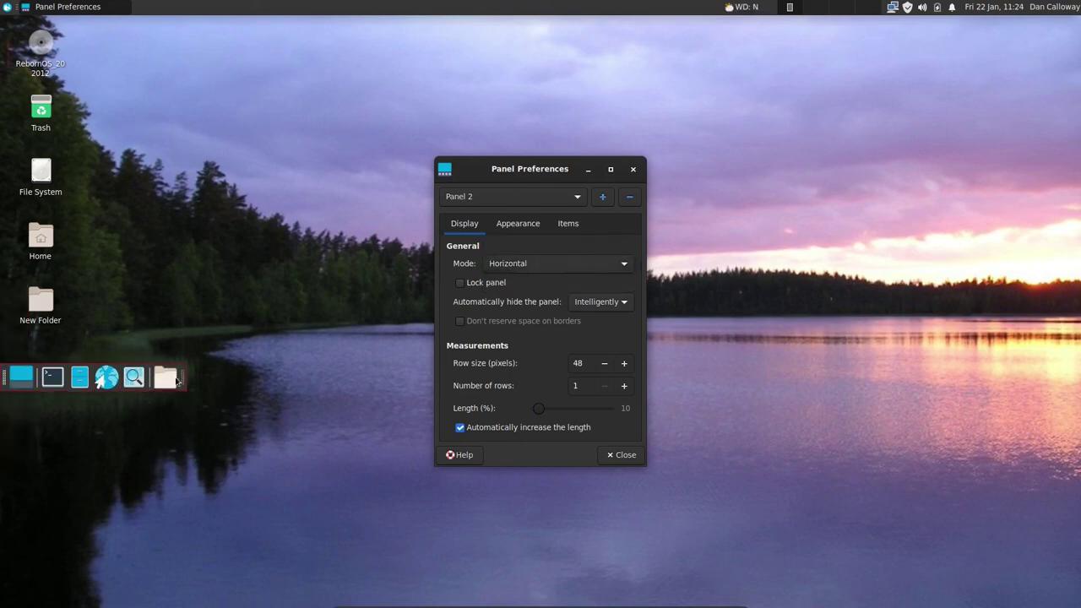
left_click_drag(182, 378, 647, 595)
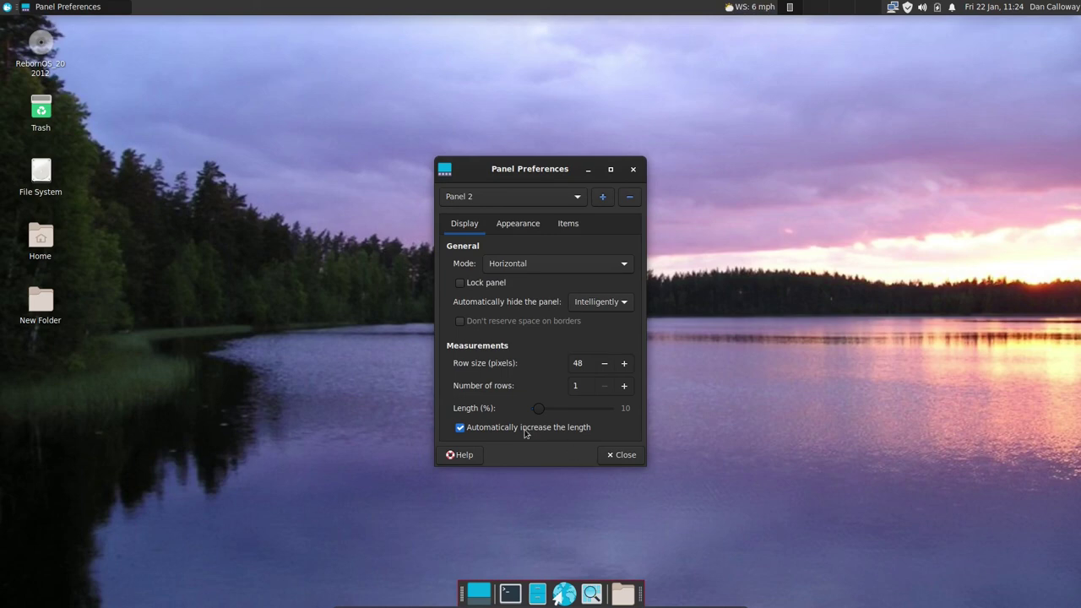
Set the bottom panel to never auto-hide and reduce its row size from 48 to 37 pixels
left_click(622, 307)
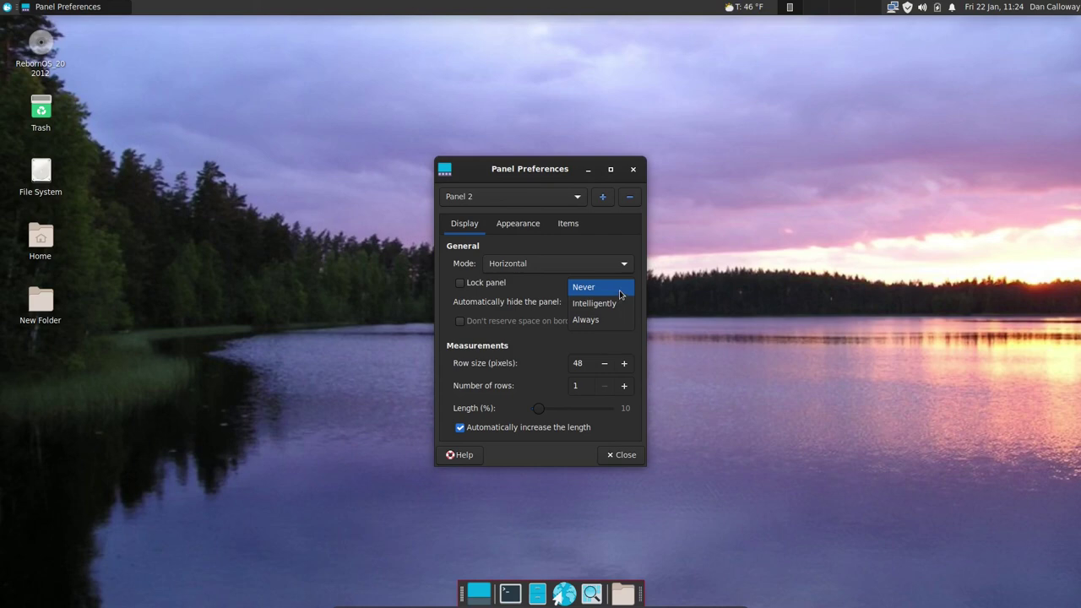
left_click(620, 294)
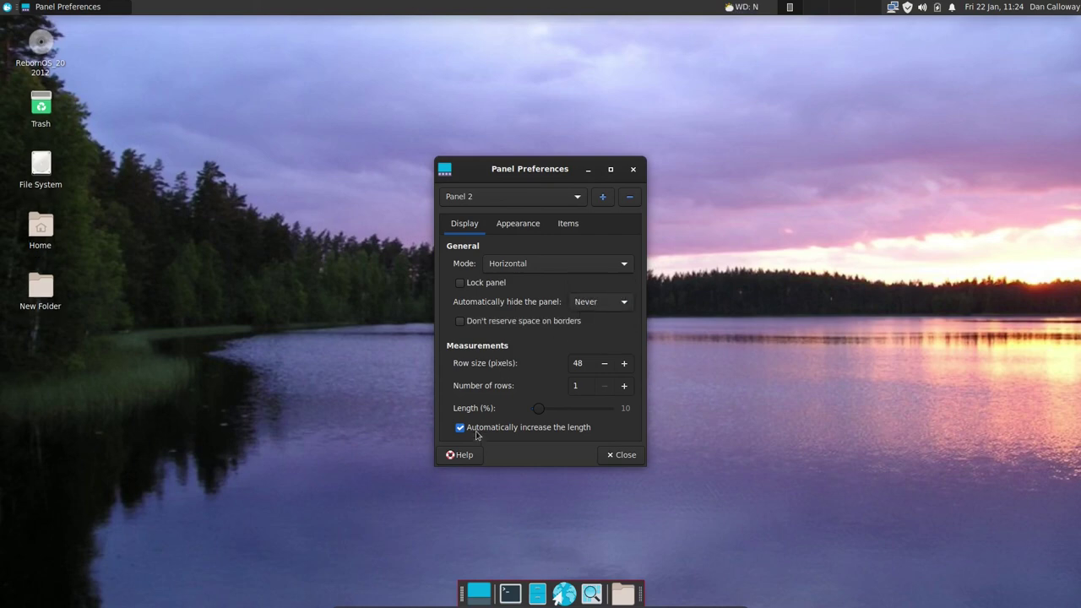
left_click(604, 368)
left_click(604, 367)
double_click(604, 367)
triple_click(604, 367)
double_click(604, 368)
double_click(604, 368)
left_click(604, 367)
left_click(604, 368)
left_click(625, 365)
left_click(625, 365)
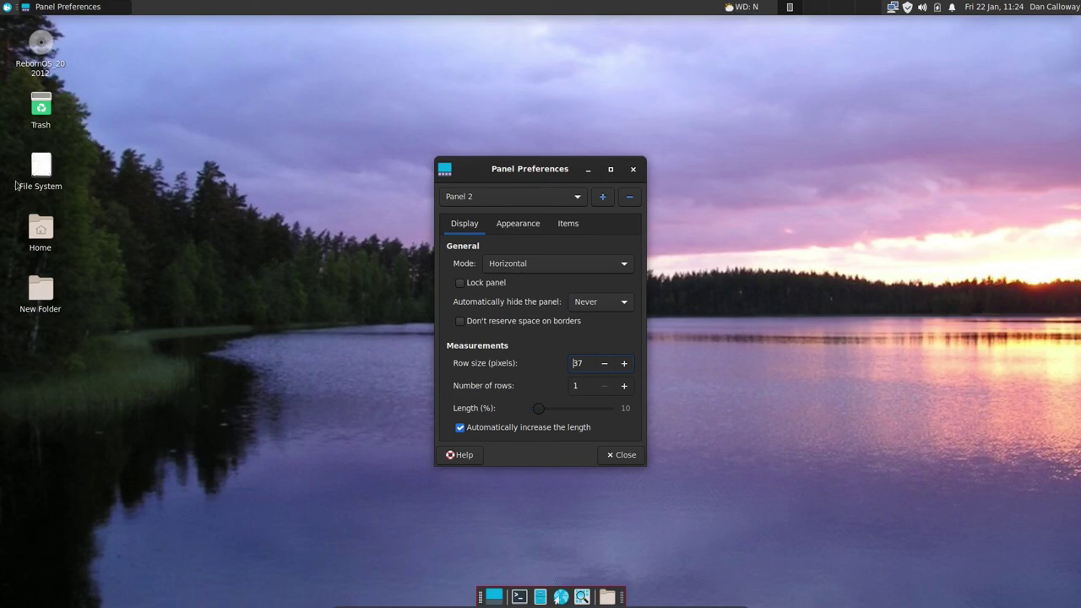
Dismiss the desktop Trash's action menu, then view the panel's Appearance settings
right_click(38, 103)
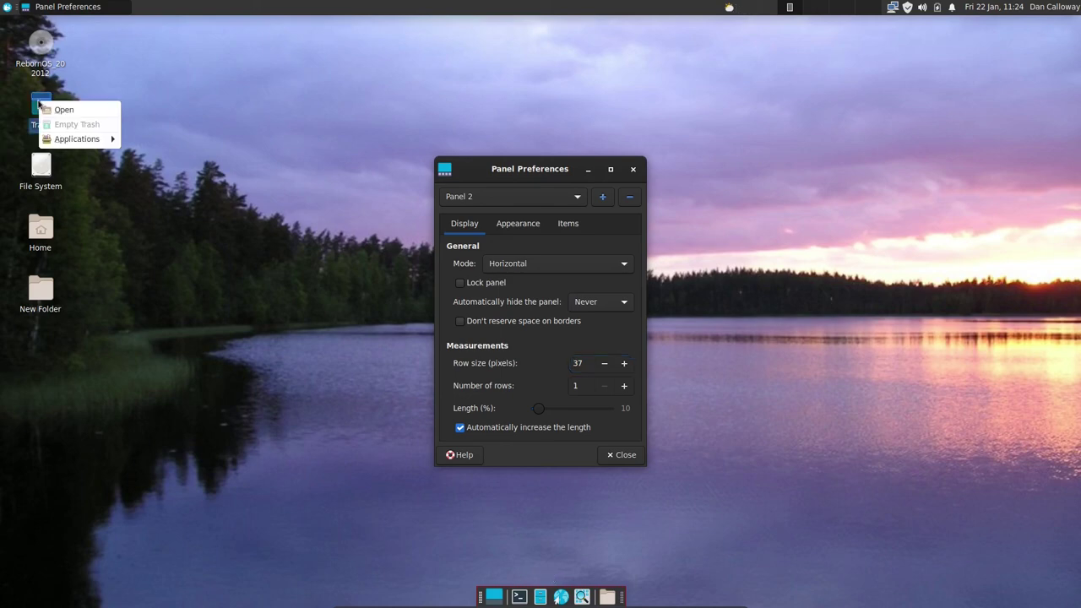
mouse_move(60, 137)
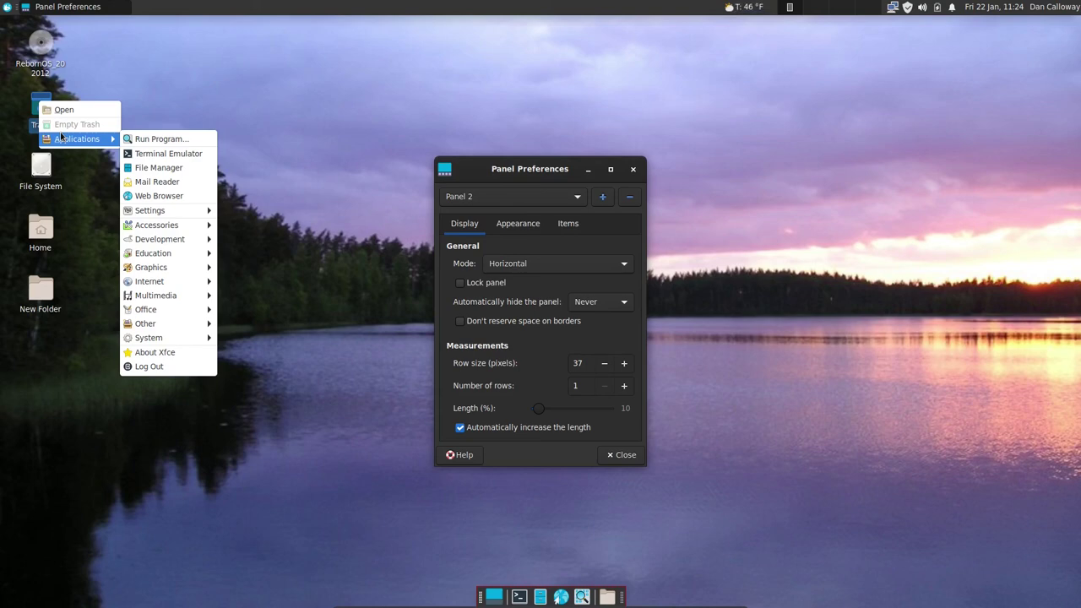
left_click(327, 247)
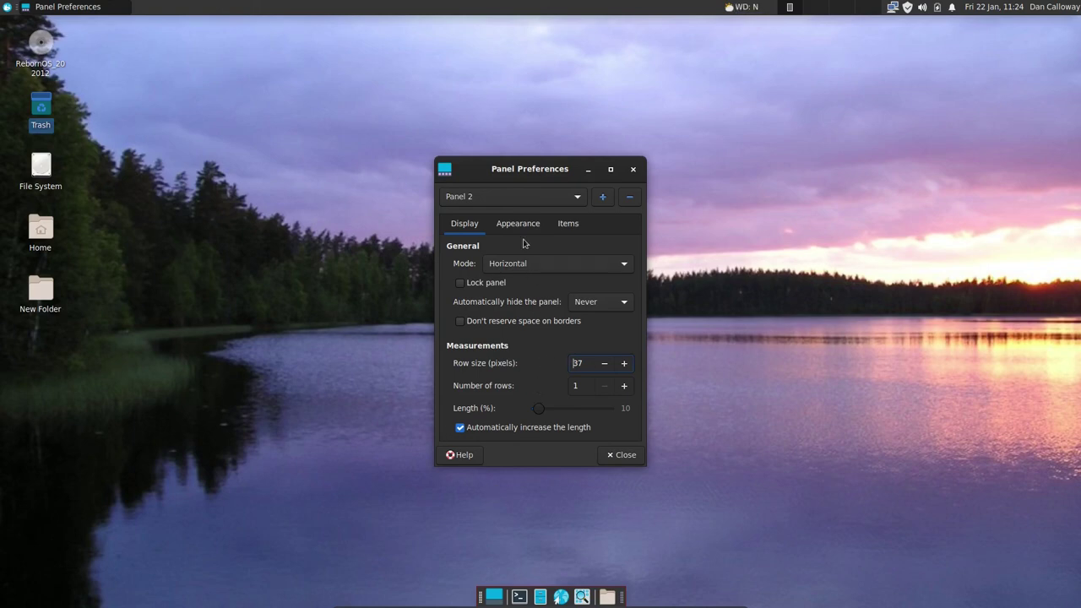
left_click(519, 231)
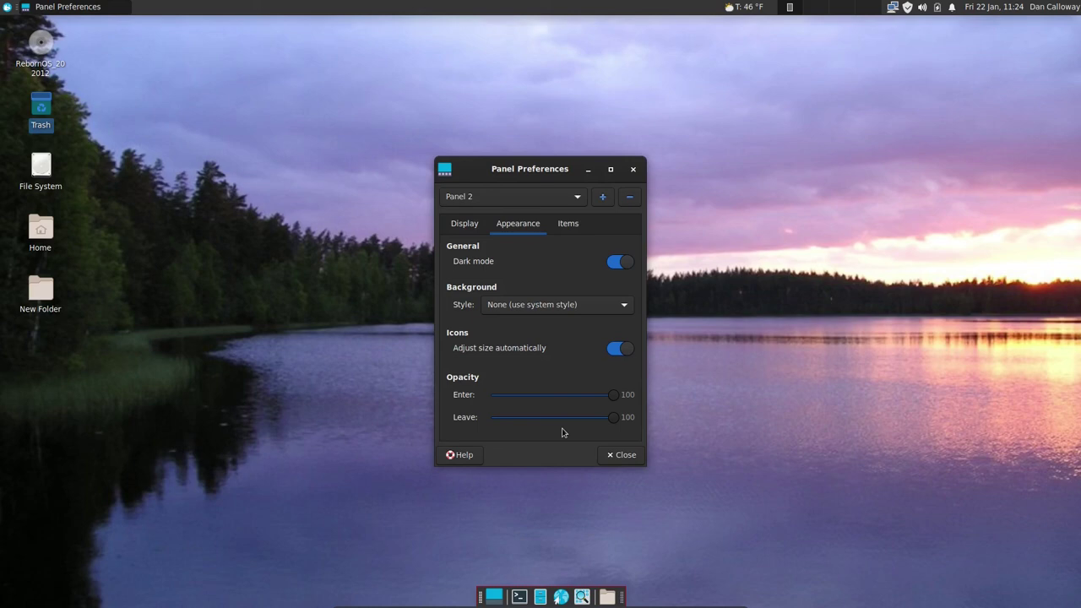
Add the Mount devices plugin to the bottom panel's items
left_click(572, 224)
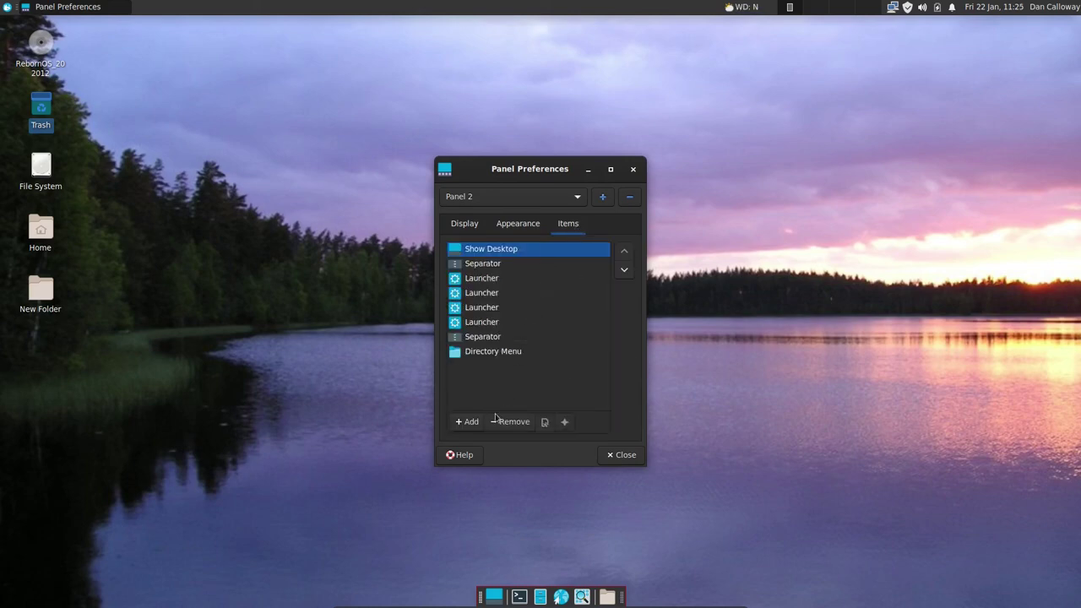
left_click(467, 422)
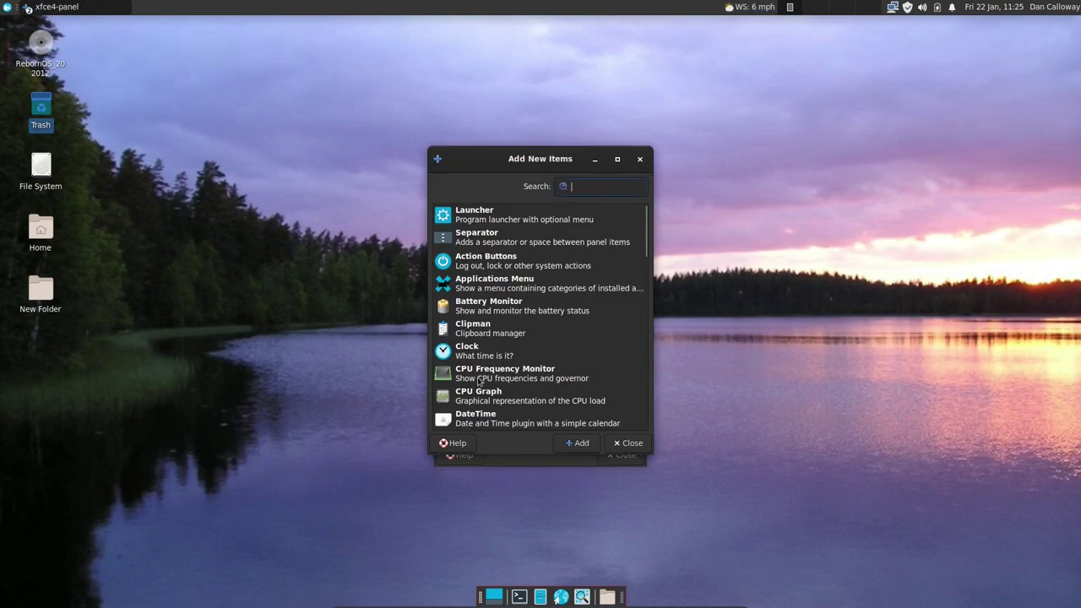
scroll(519, 342, "down", 3)
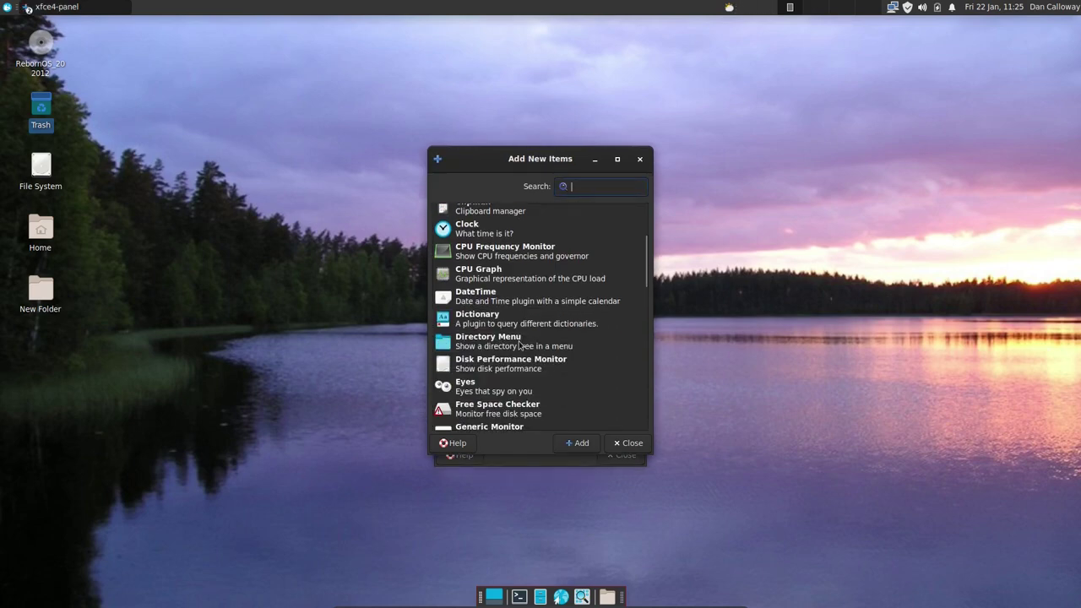
scroll(520, 342, "down", 3)
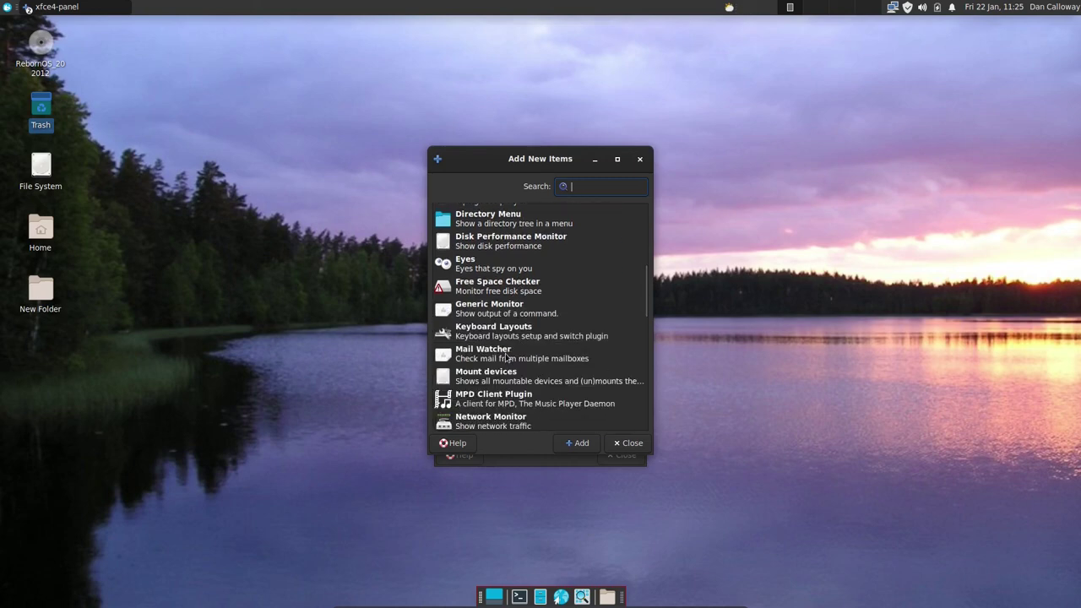
left_click(496, 377)
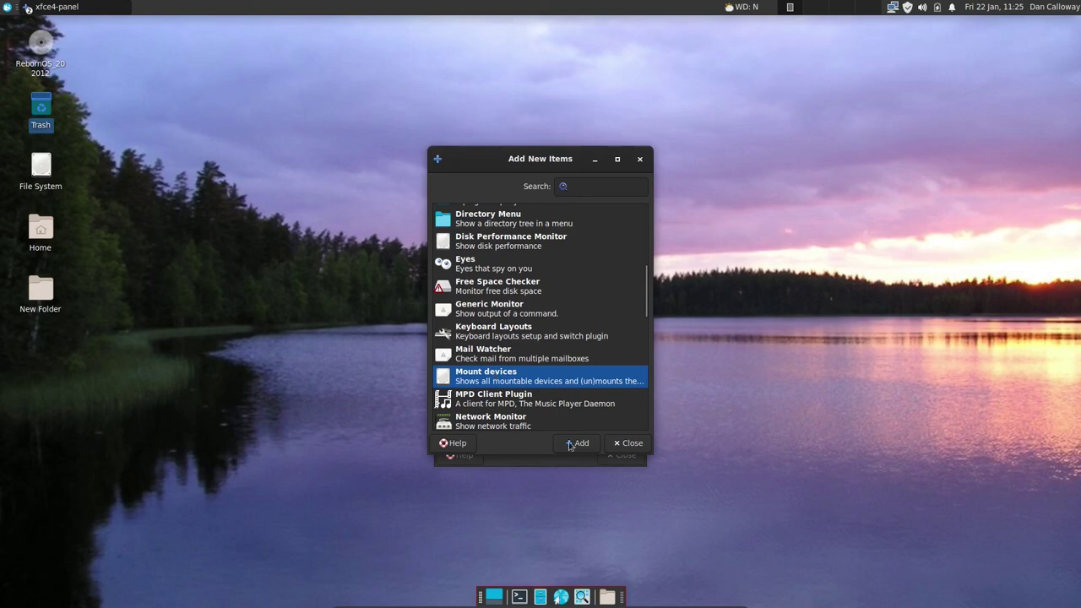
left_click(580, 451)
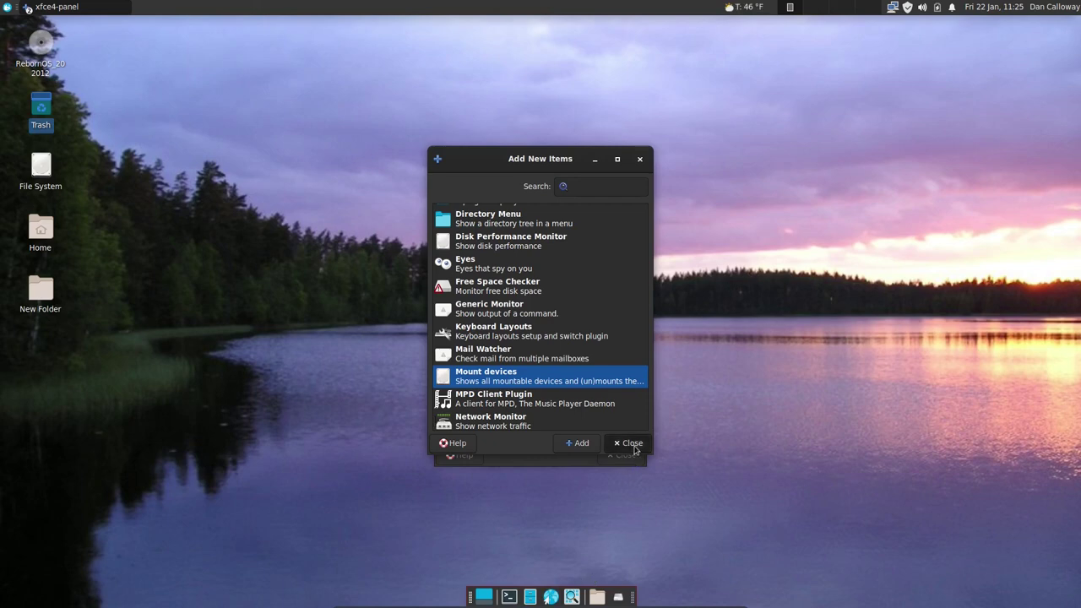
left_click(634, 447)
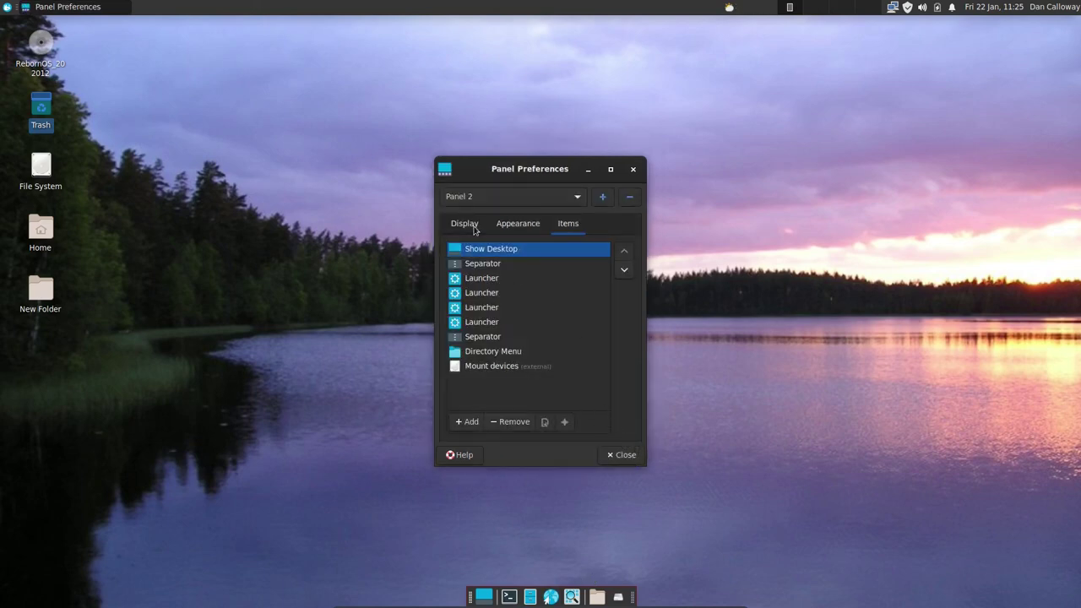
Lock the bottom panel in place and close Panel Preferences
left_click(473, 226)
left_click(459, 284)
left_click(627, 456)
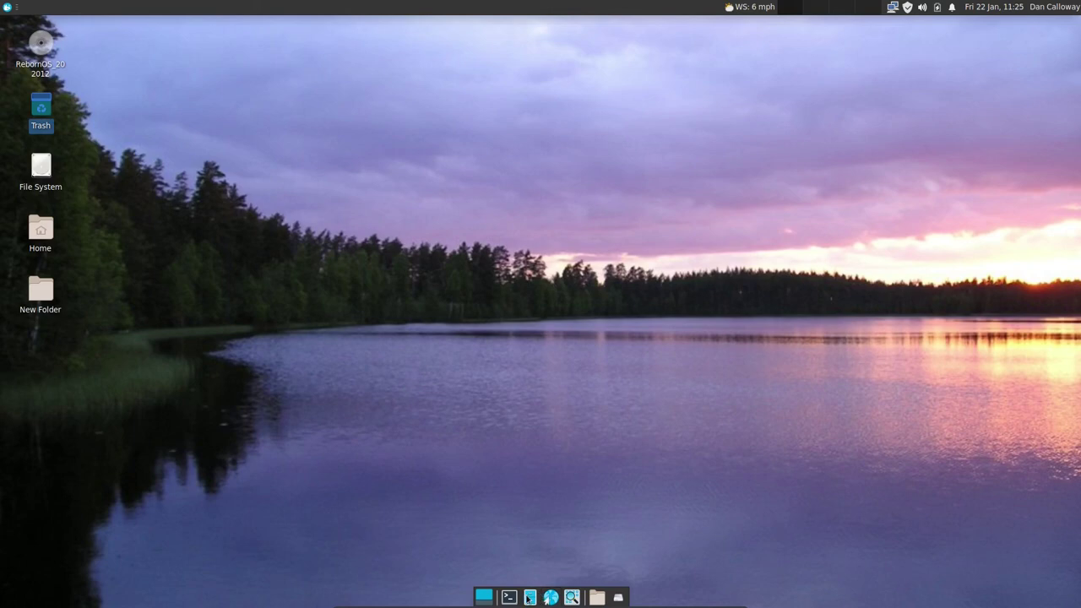
Open the home folder in the file manager from the dock, centre the window, then close it
mouse_move(619, 601)
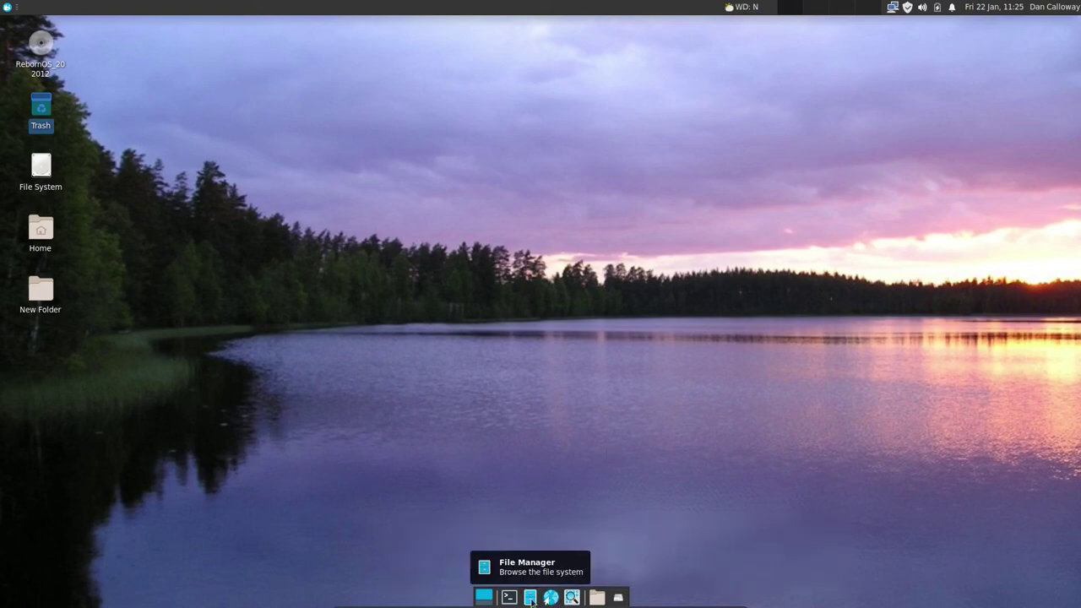
left_click(484, 597)
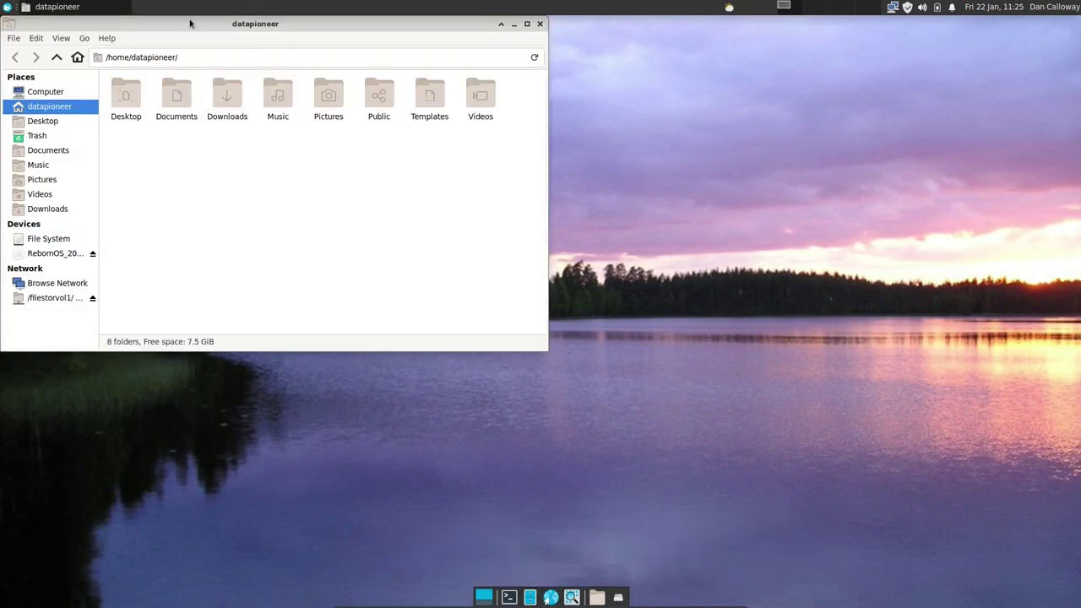
left_click_drag(195, 25, 482, 138)
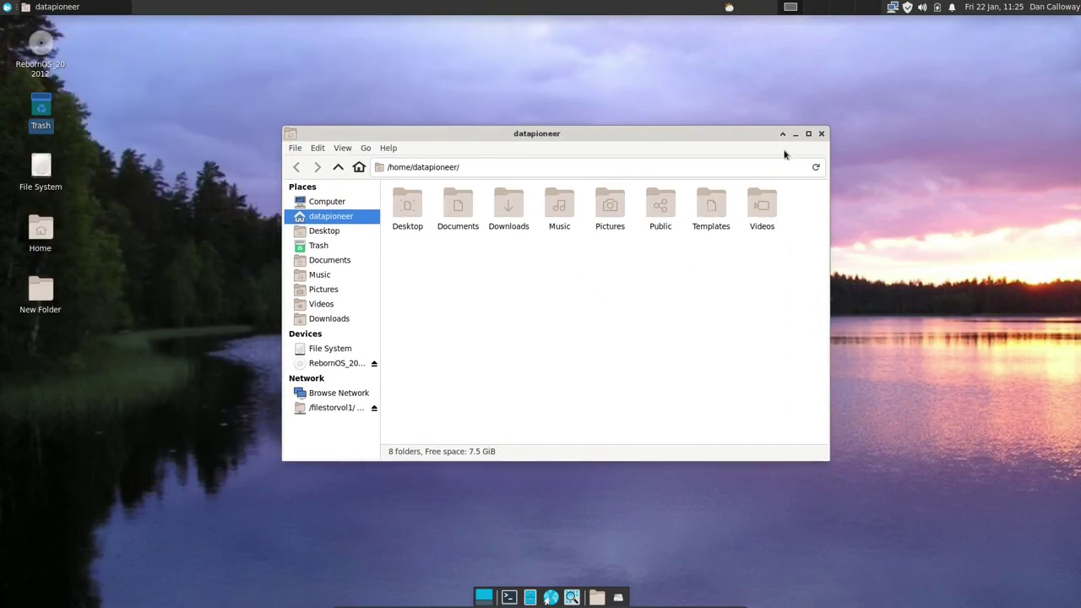
left_click(822, 132)
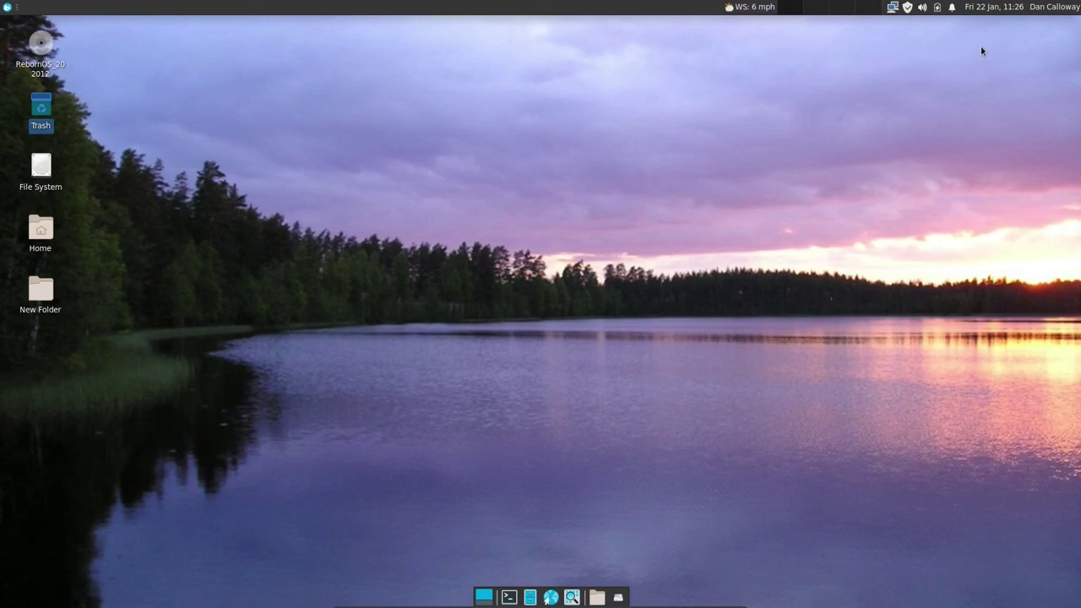
Shut down RebornOS from the user account menu and confirm the shutdown
left_click(1046, 8)
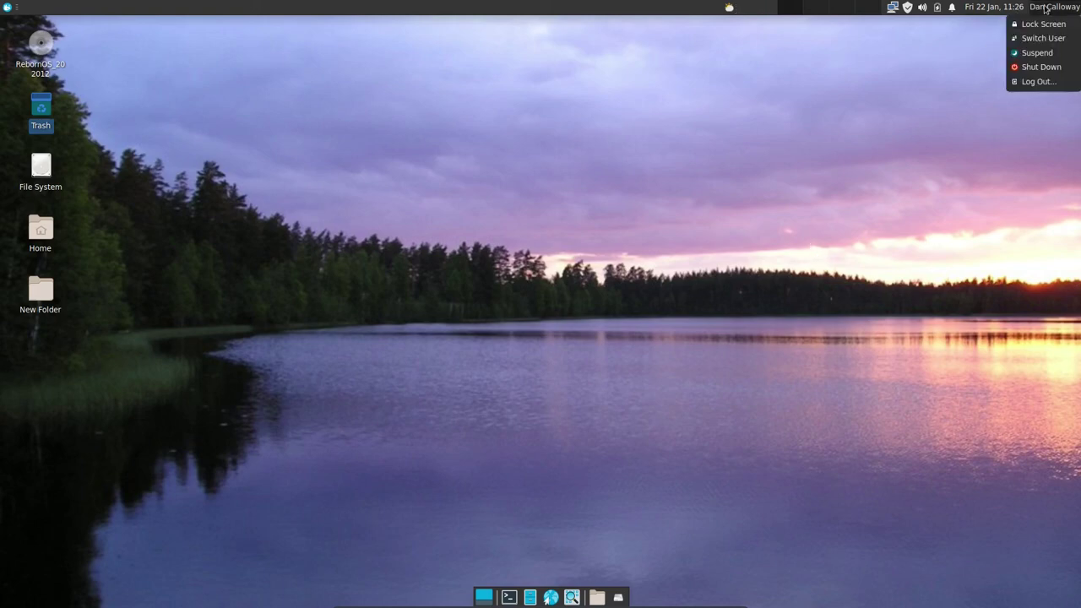
left_click(1044, 70)
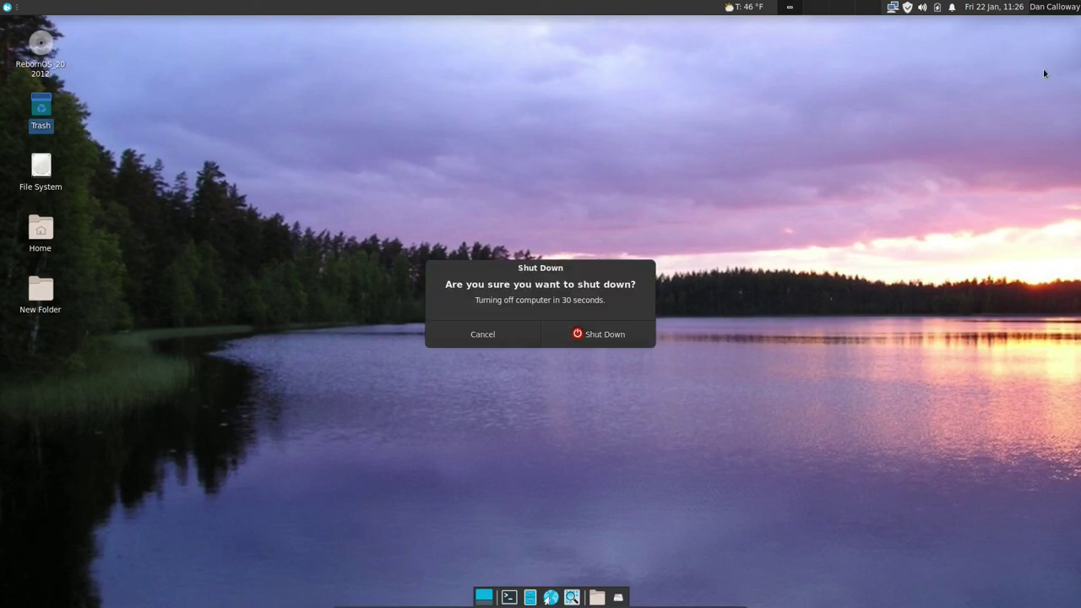
left_click(610, 338)
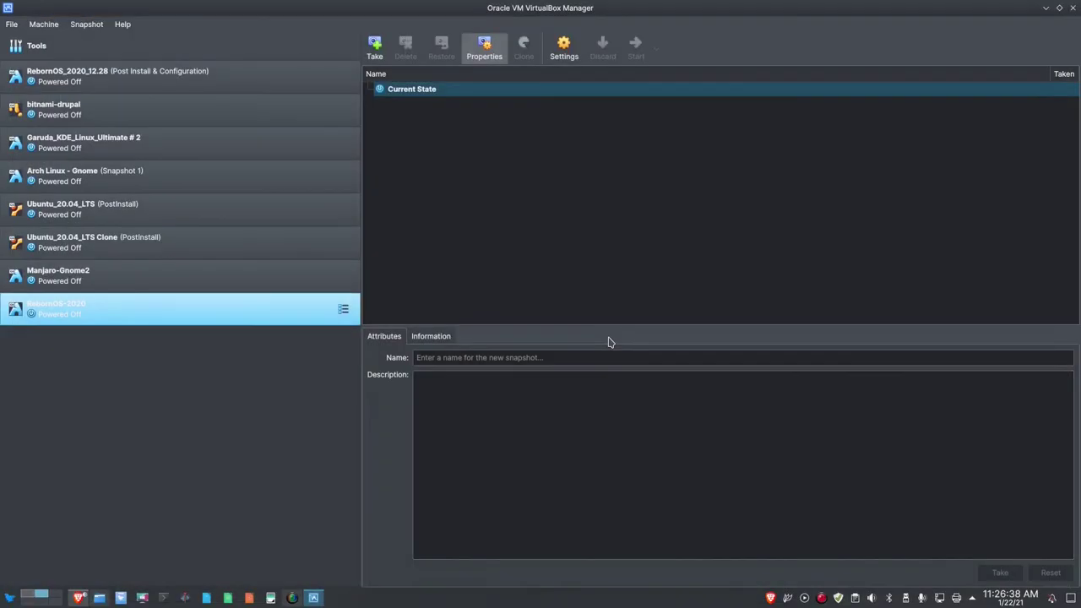